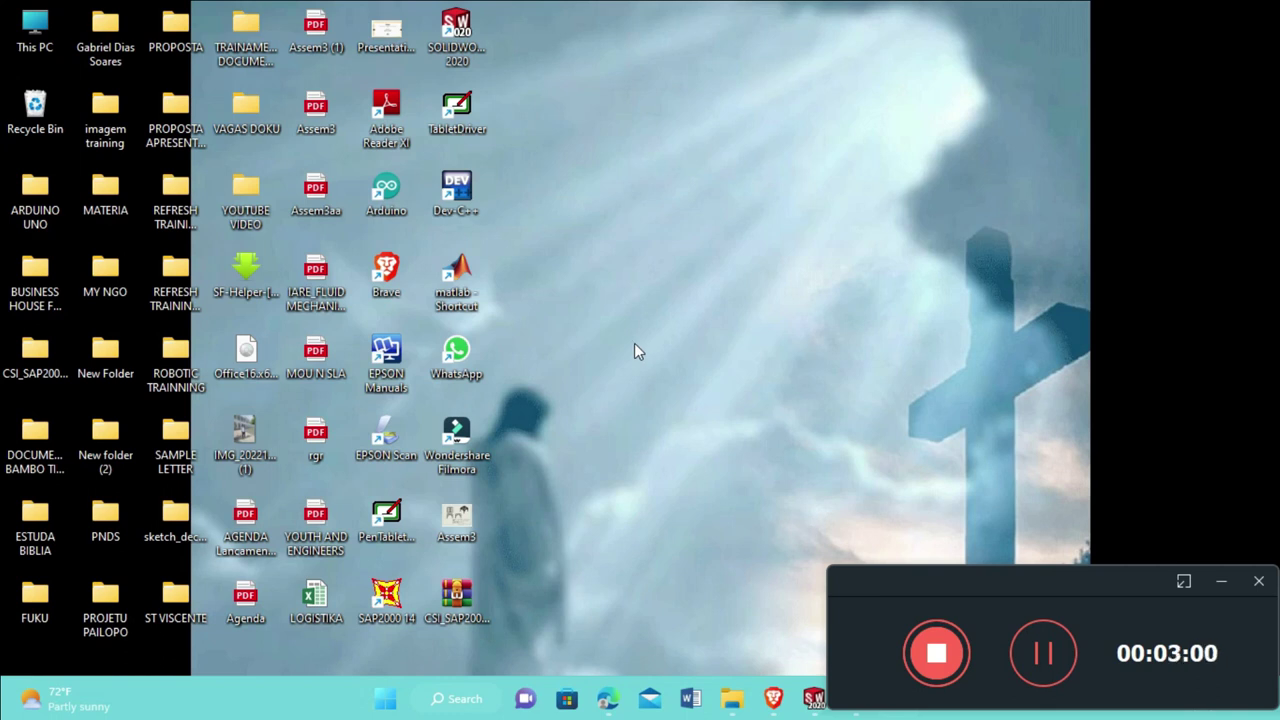
Launch SOLIDWORKS 2020 and create a new part with its units set to MMGS (millimeter, gram, second)
double_click(468, 46)
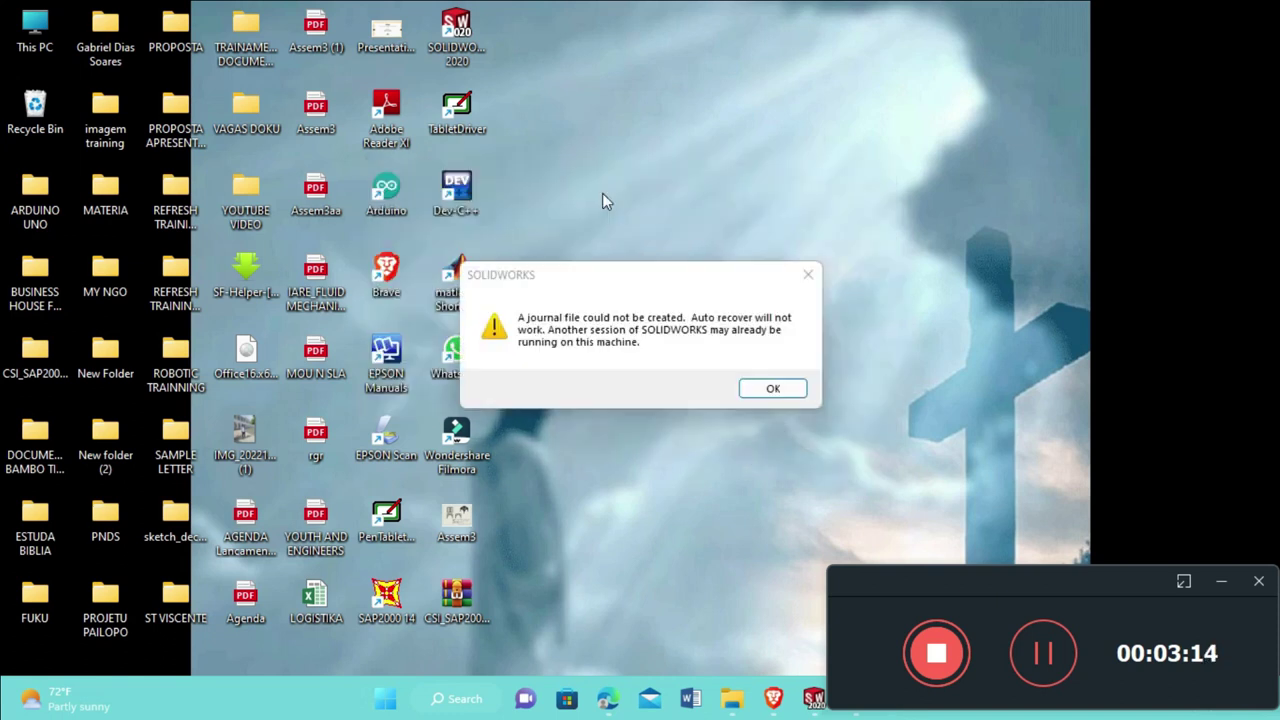
click(763, 393)
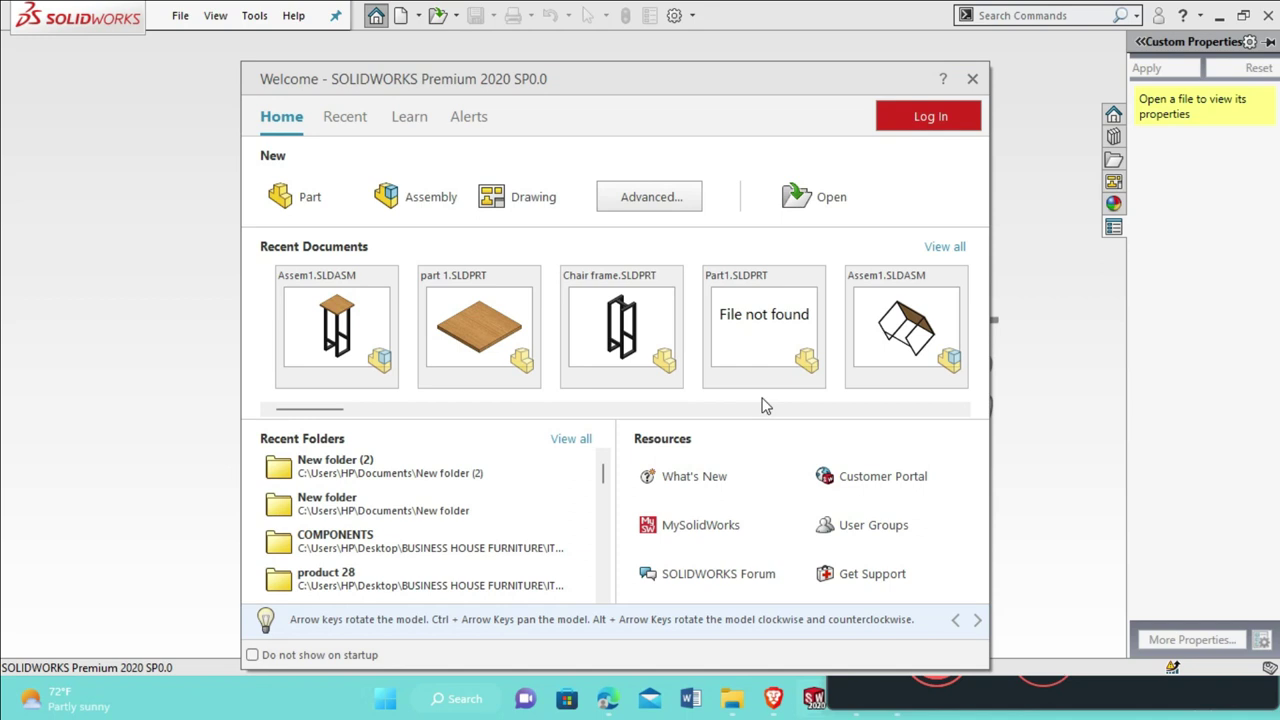
click(318, 214)
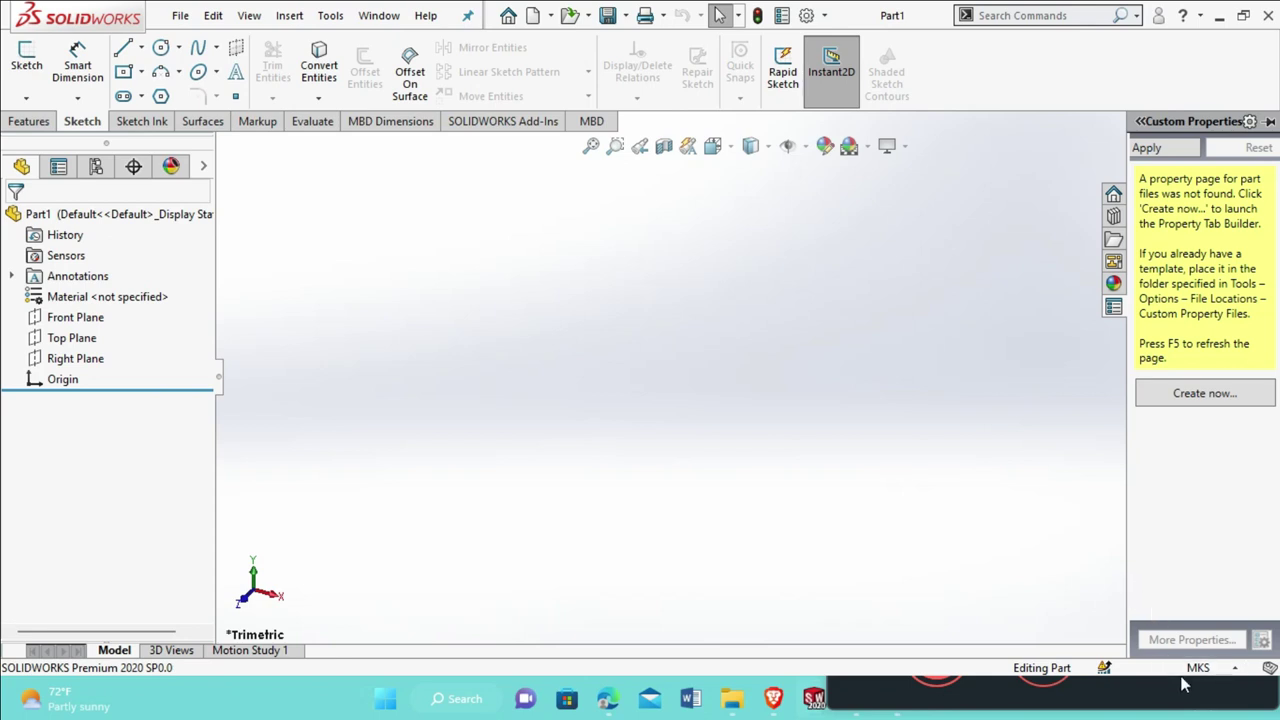
click(1210, 669)
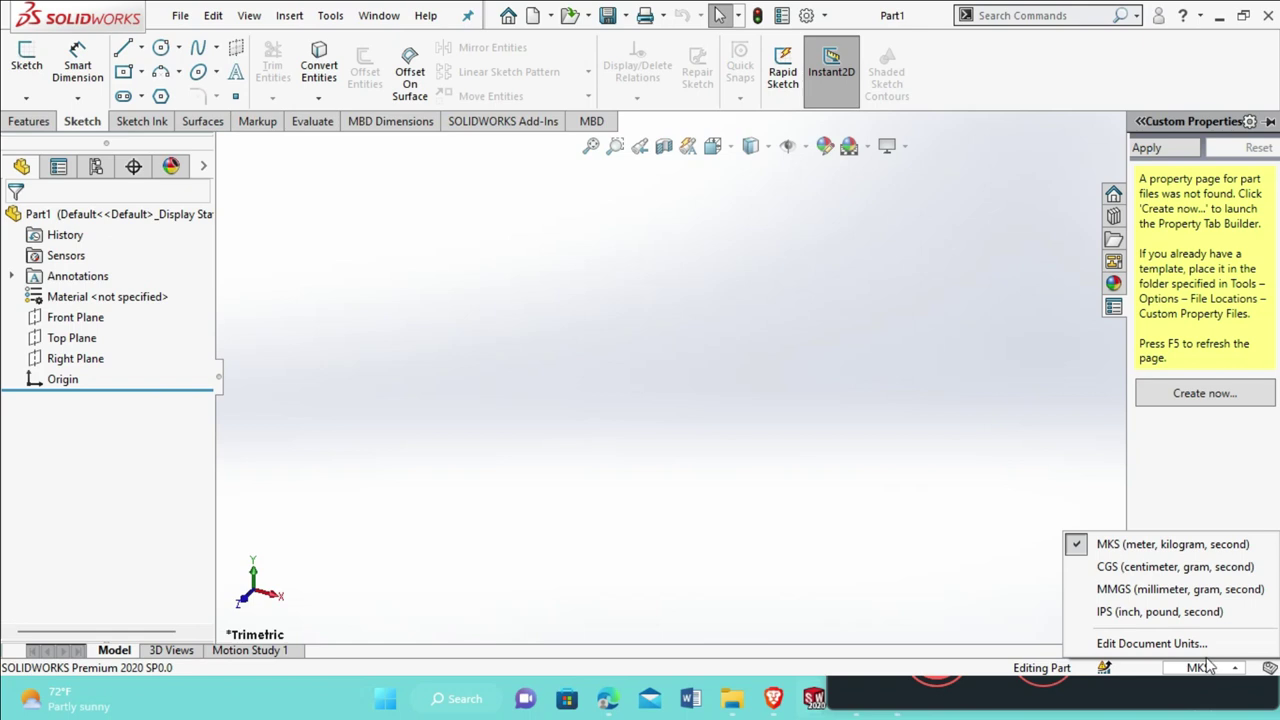
click(1199, 591)
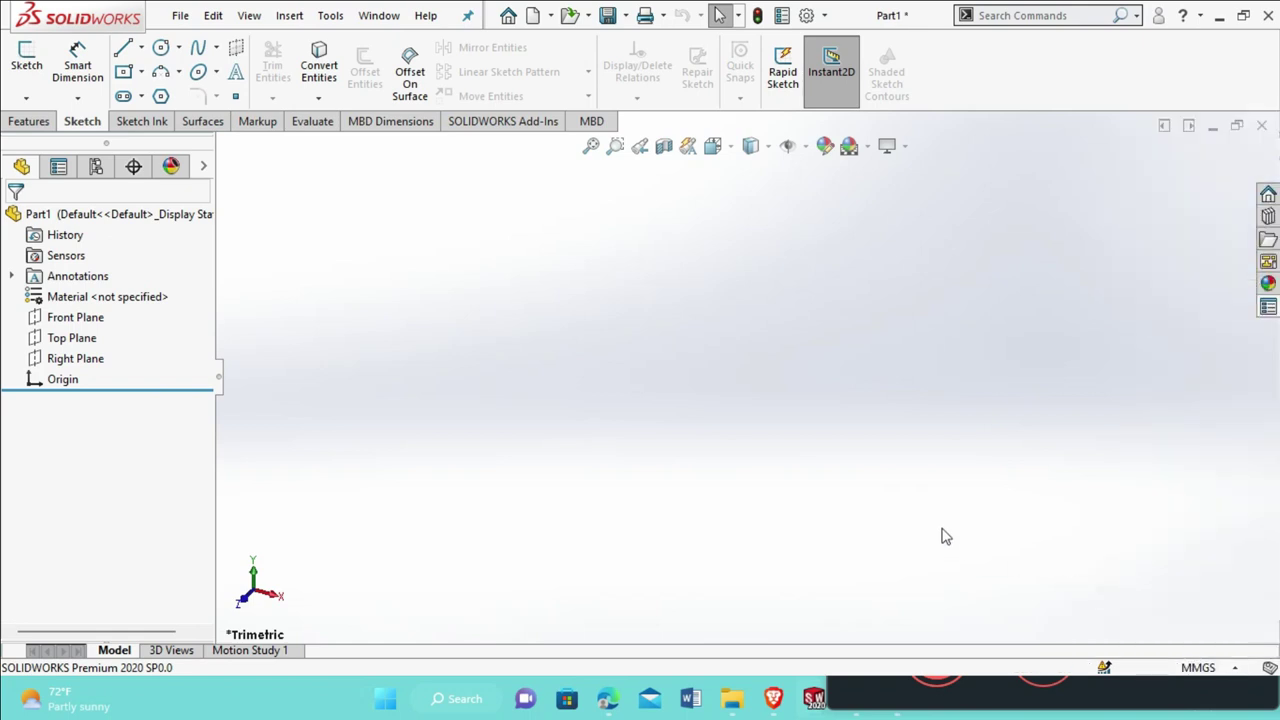
Sketch a center rectangle about 137 mm by 107 mm on the Top Plane, centered on the origin
click(86, 337)
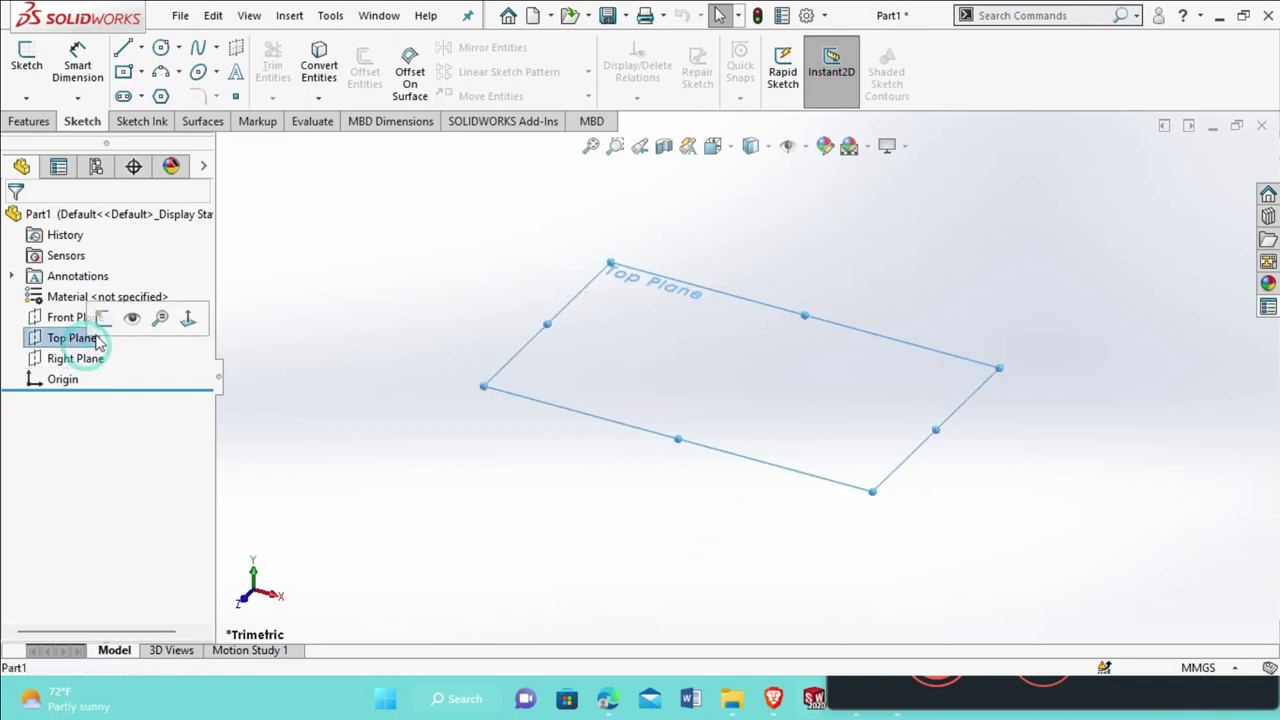
click(100, 323)
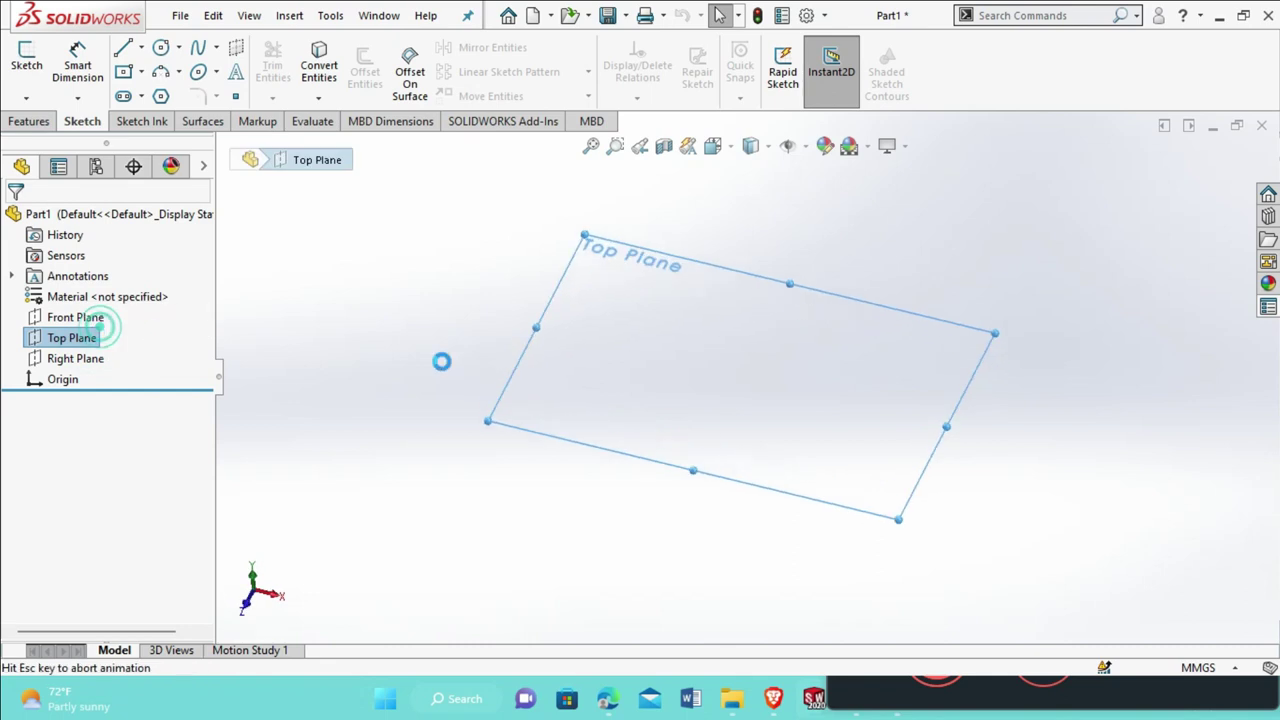
click(142, 72)
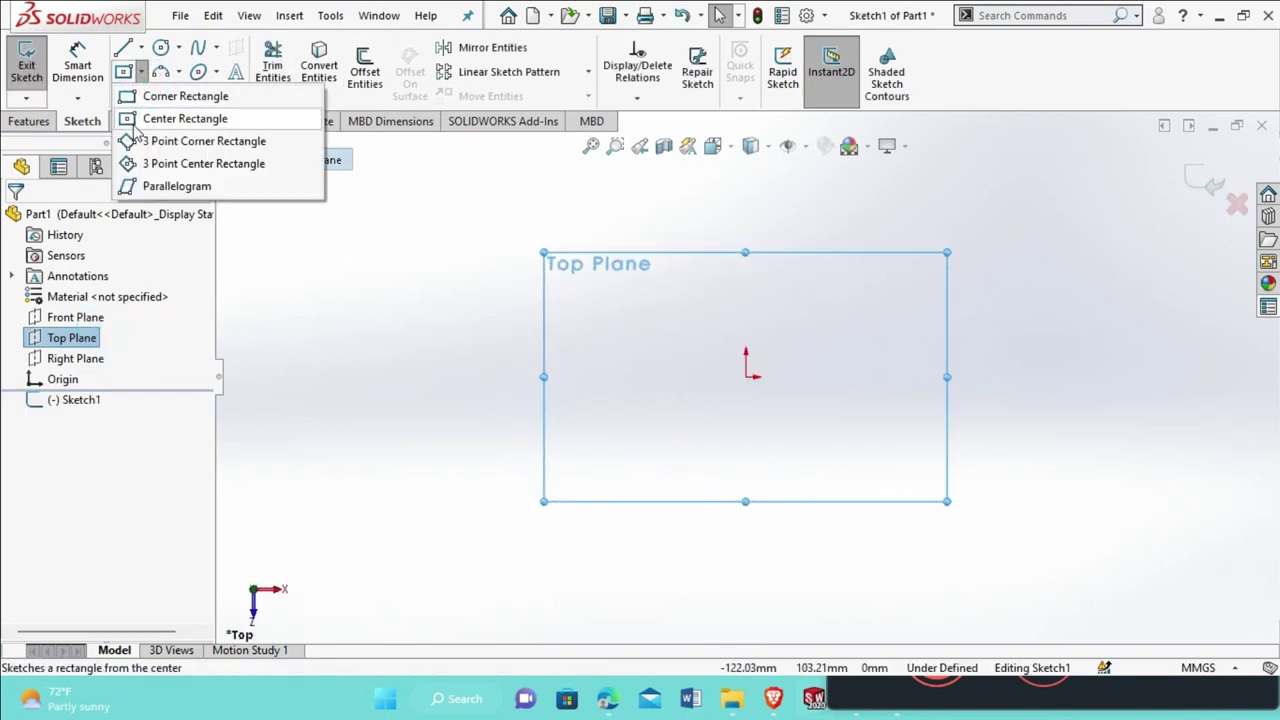
click(136, 125)
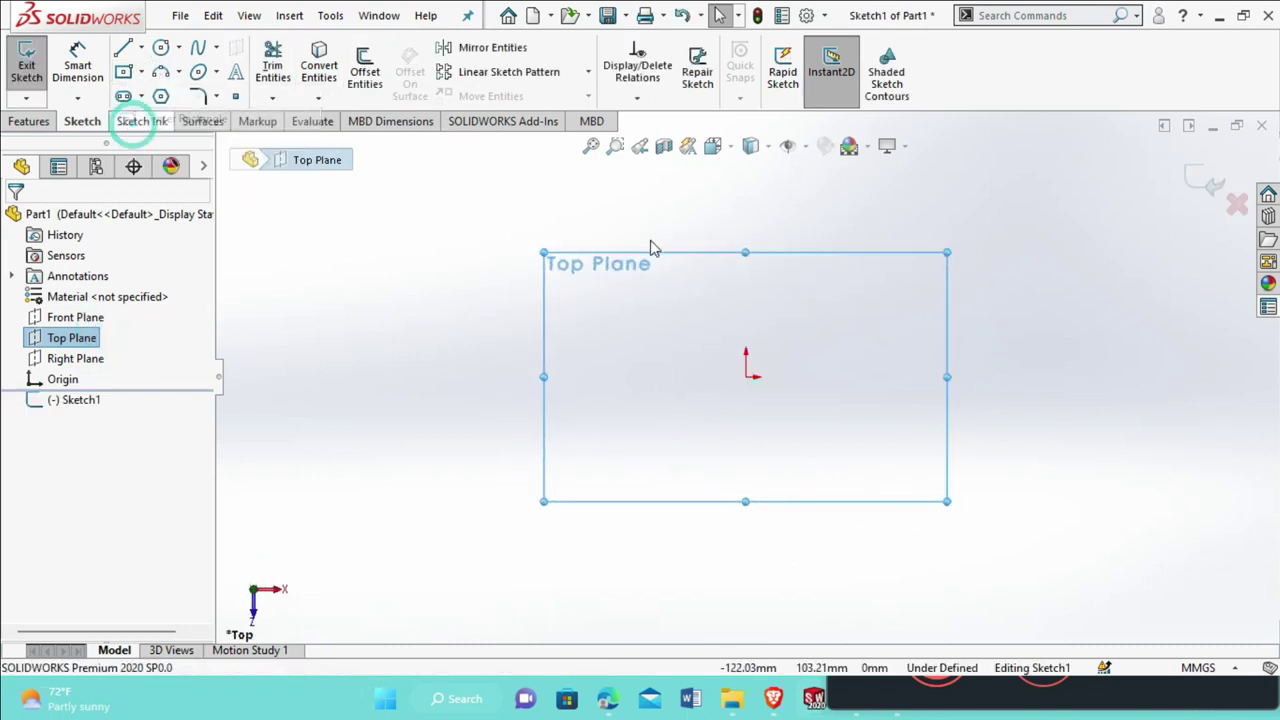
click(745, 377)
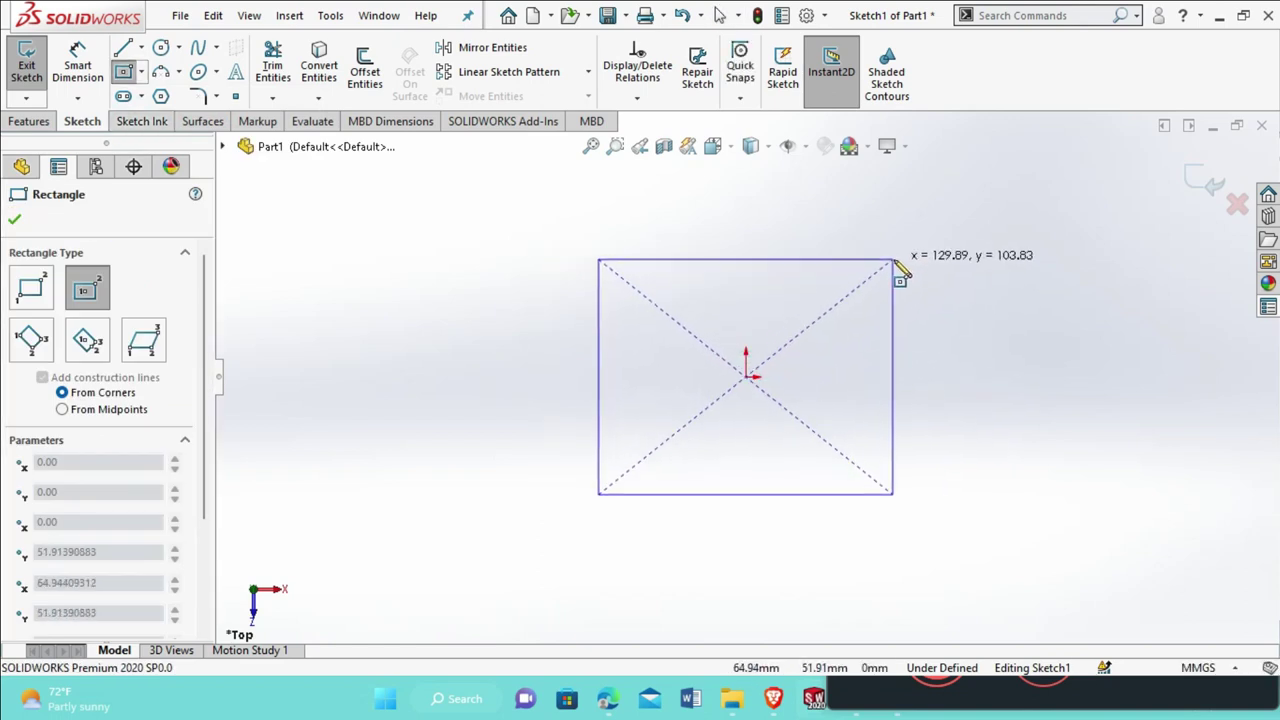
click(900, 257)
right_click(901, 260)
click(910, 268)
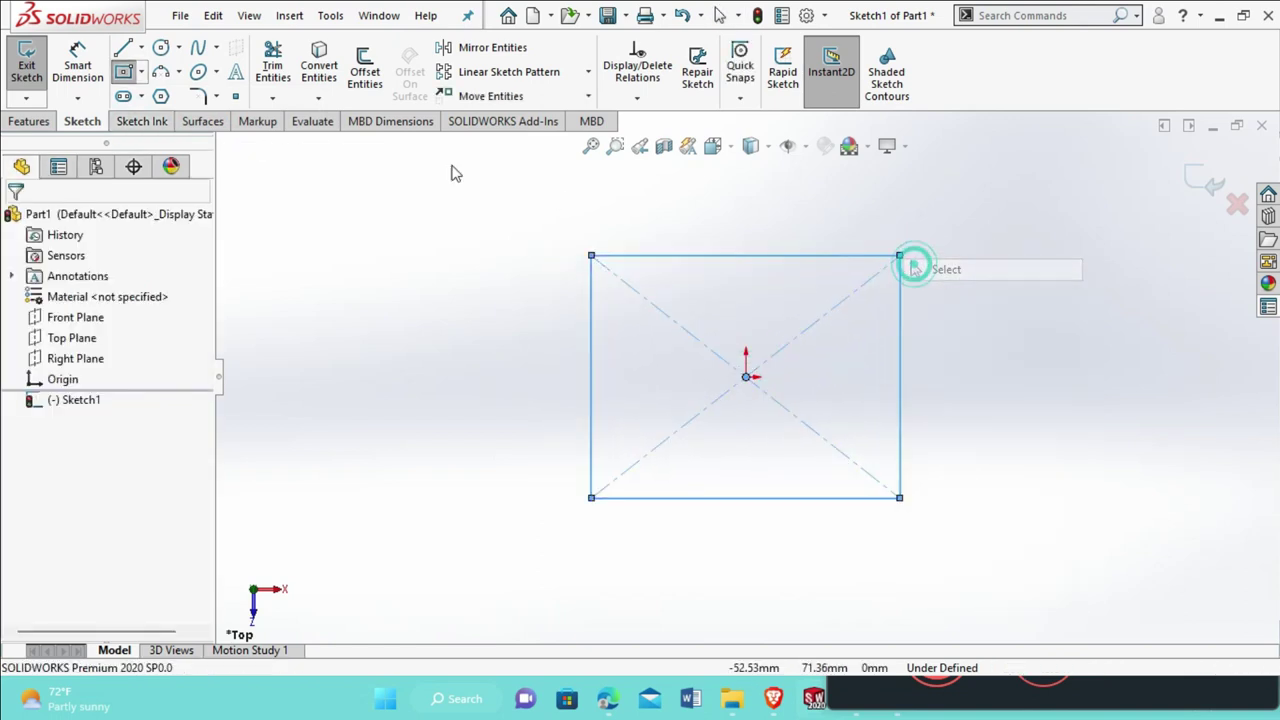
Dimension the rectangle's height between its horizontal edges as 200 mm
click(78, 66)
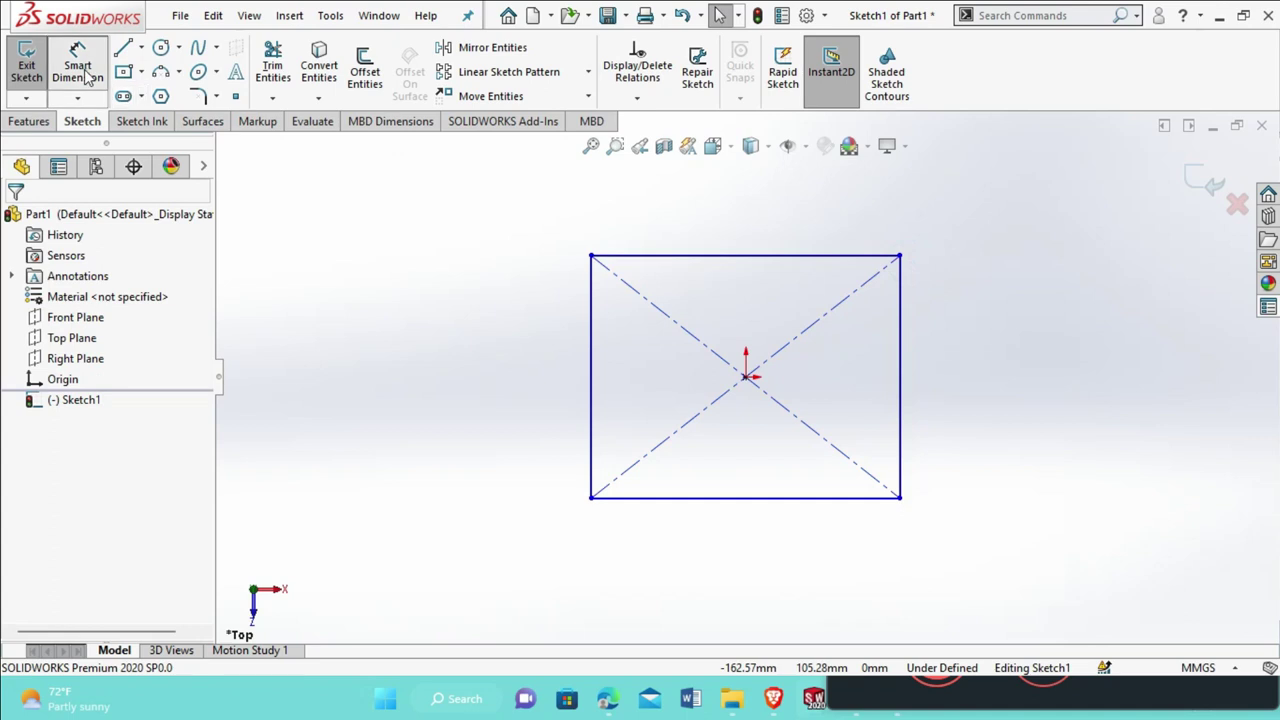
click(663, 265)
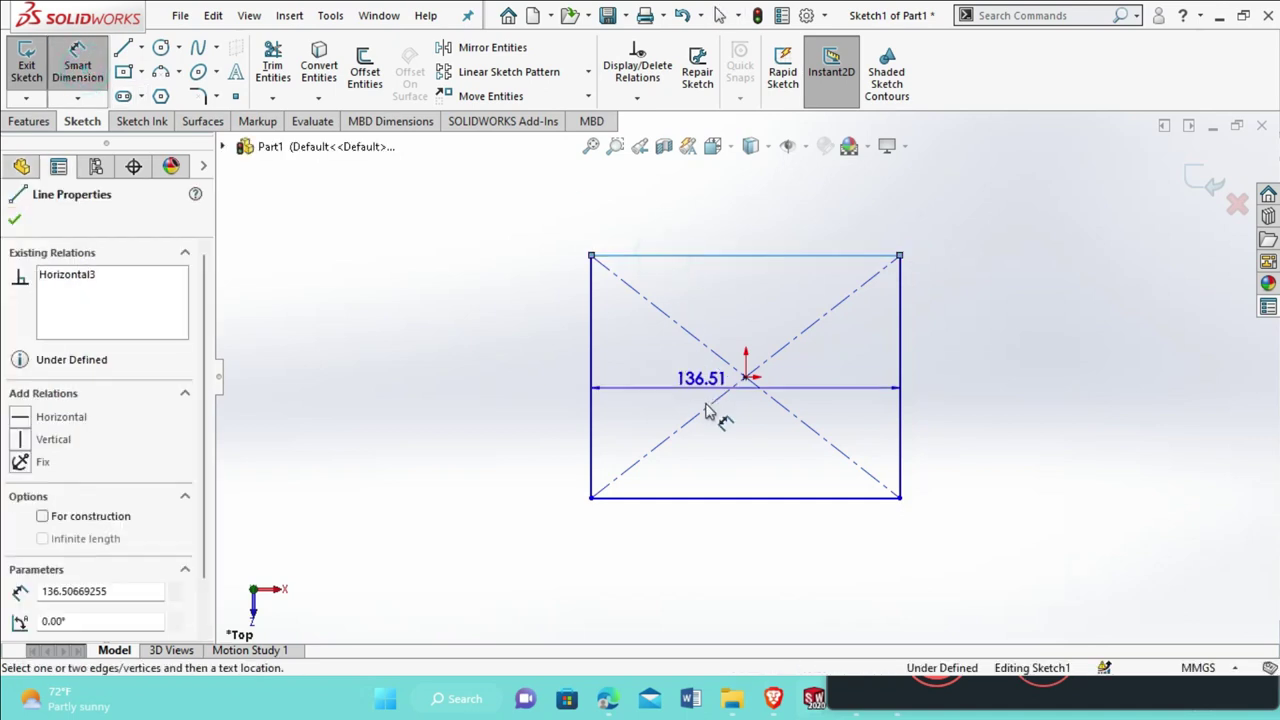
click(712, 497)
click(541, 417)
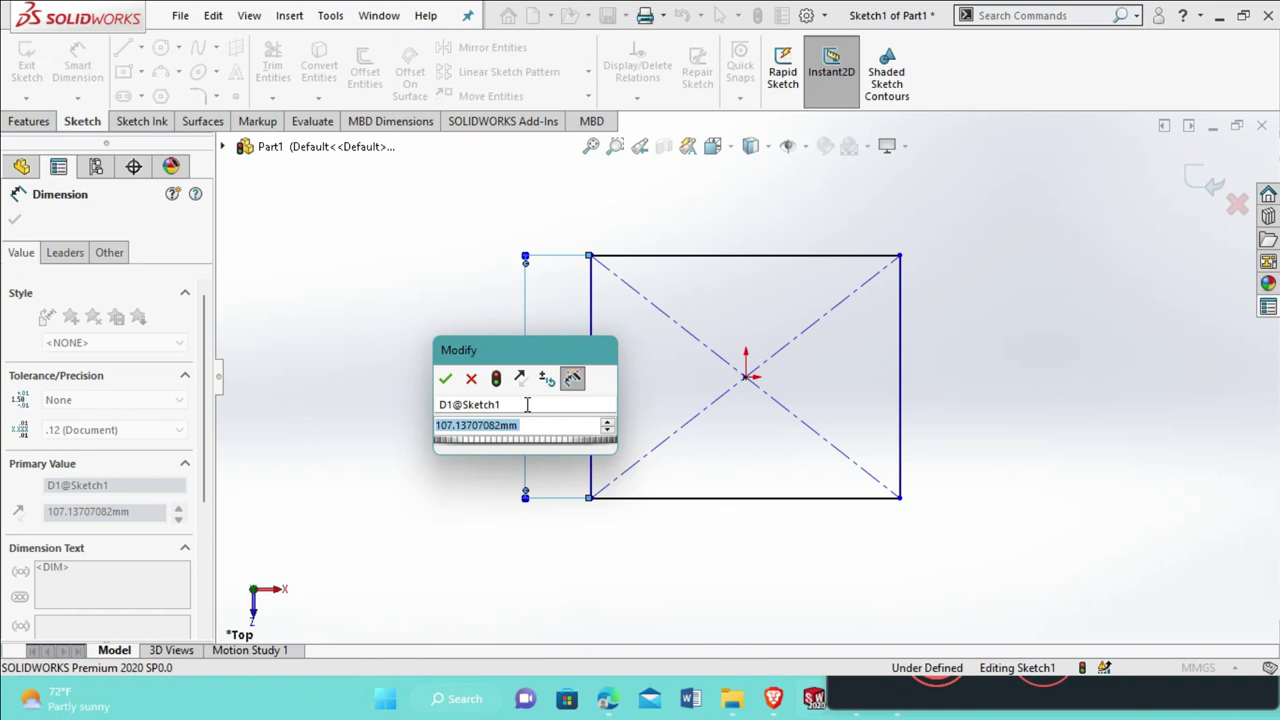
key(BackSpace)
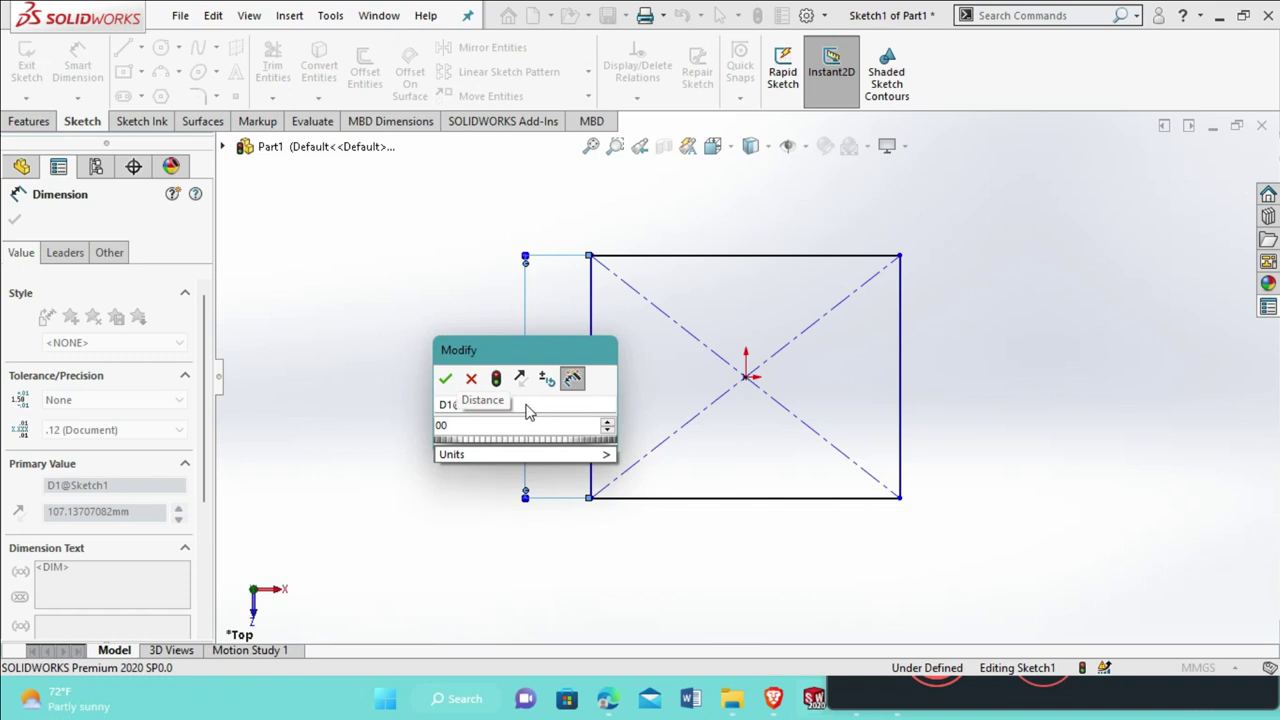
text(200)
key(Return)
Dimension the rectangle's width between its vertical edges as 200 mm and close the sketch
click(595, 345)
click(900, 322)
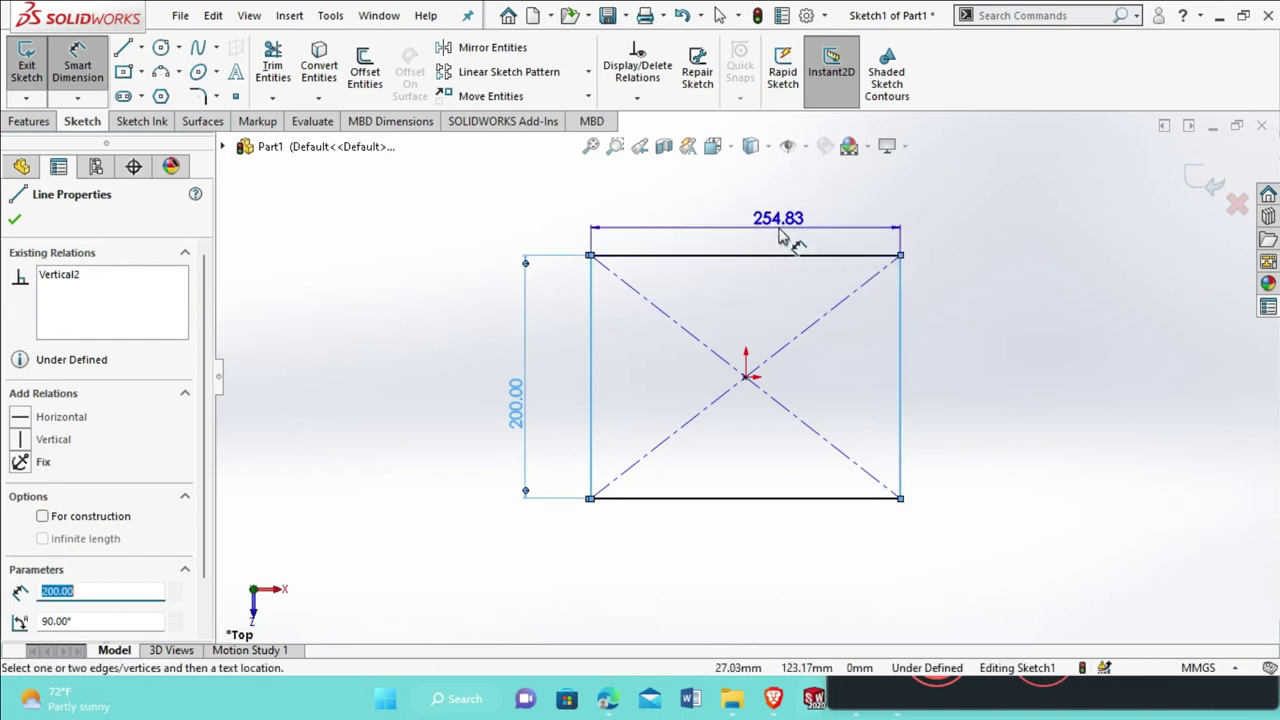
click(783, 235)
text(200)
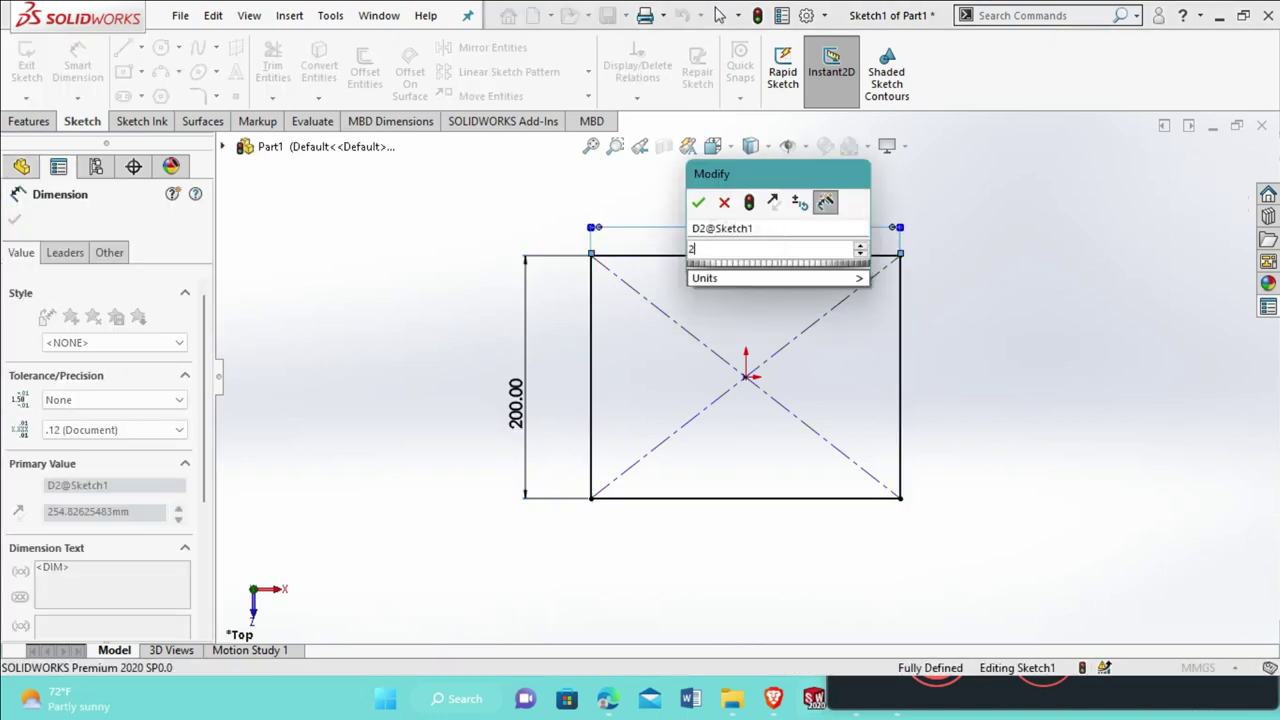
key(Return)
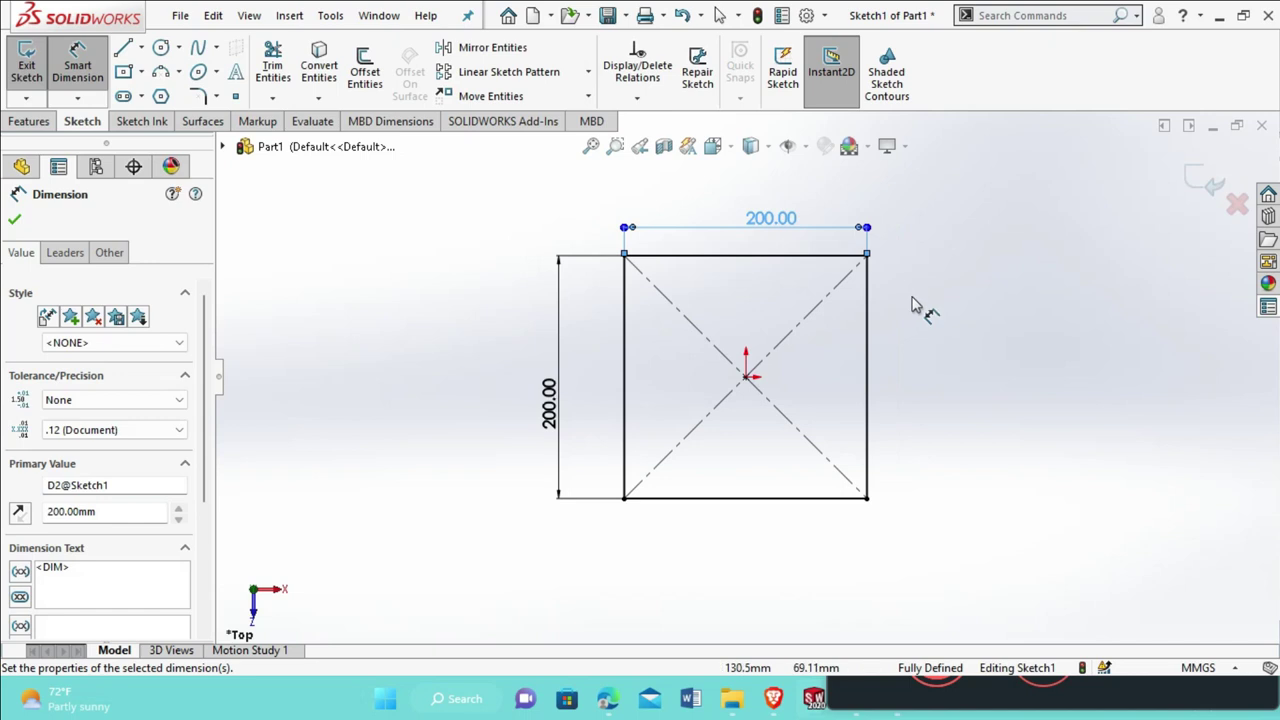
right_click(921, 303)
click(966, 360)
mouse_move(966, 360)
middle_down()
mouse_move(974, 194)
mouse_move(931, 246)
mouse_move(973, 421)
middle_up()
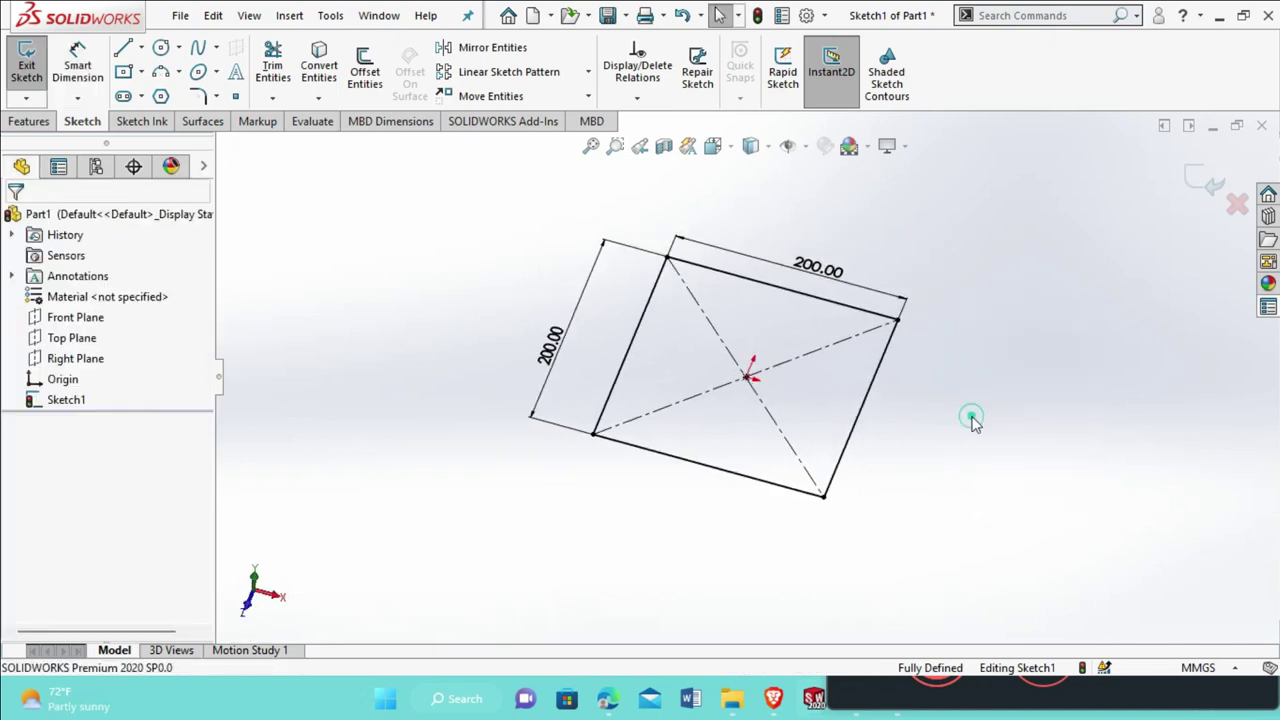
click(1207, 181)
Create a reference plane offset 800 mm above the Top Plane
mouse_move(914, 457)
middle_down()
mouse_move(912, 409)
mouse_move(893, 392)
middle_up()
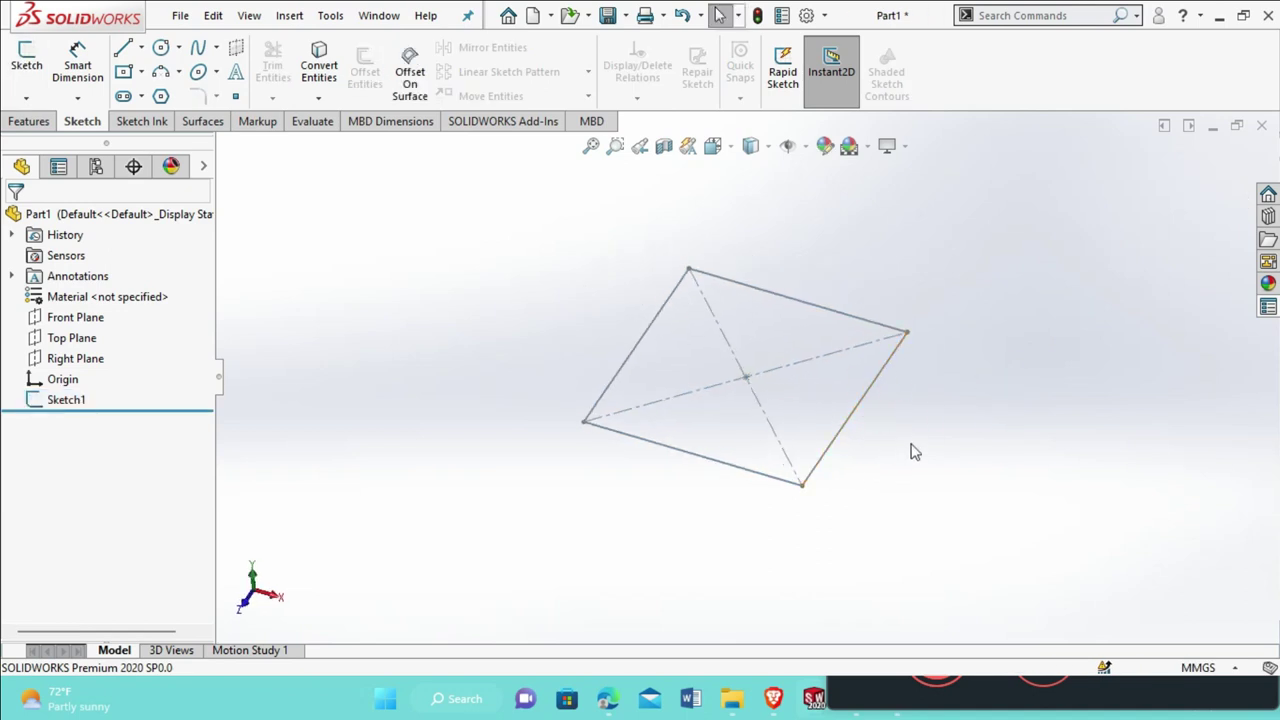
scroll(986, 363, down, 3)
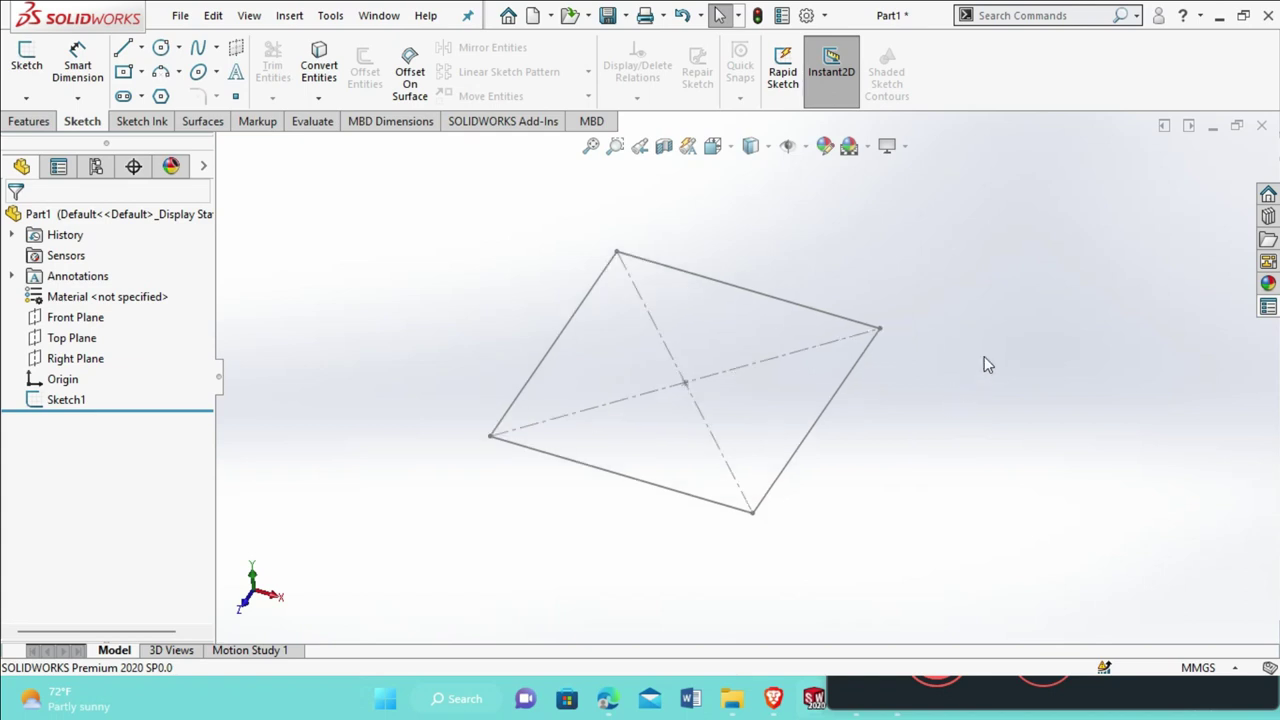
click(82, 342)
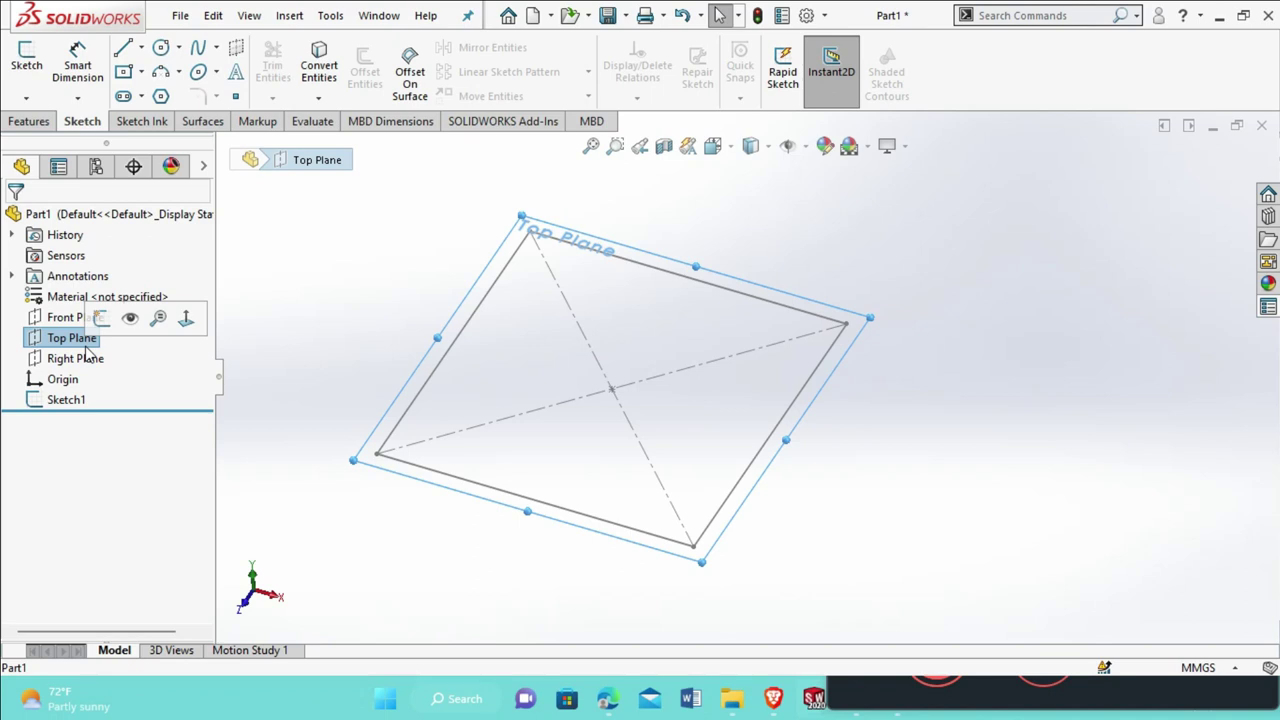
click(60, 121)
click(749, 98)
click(755, 121)
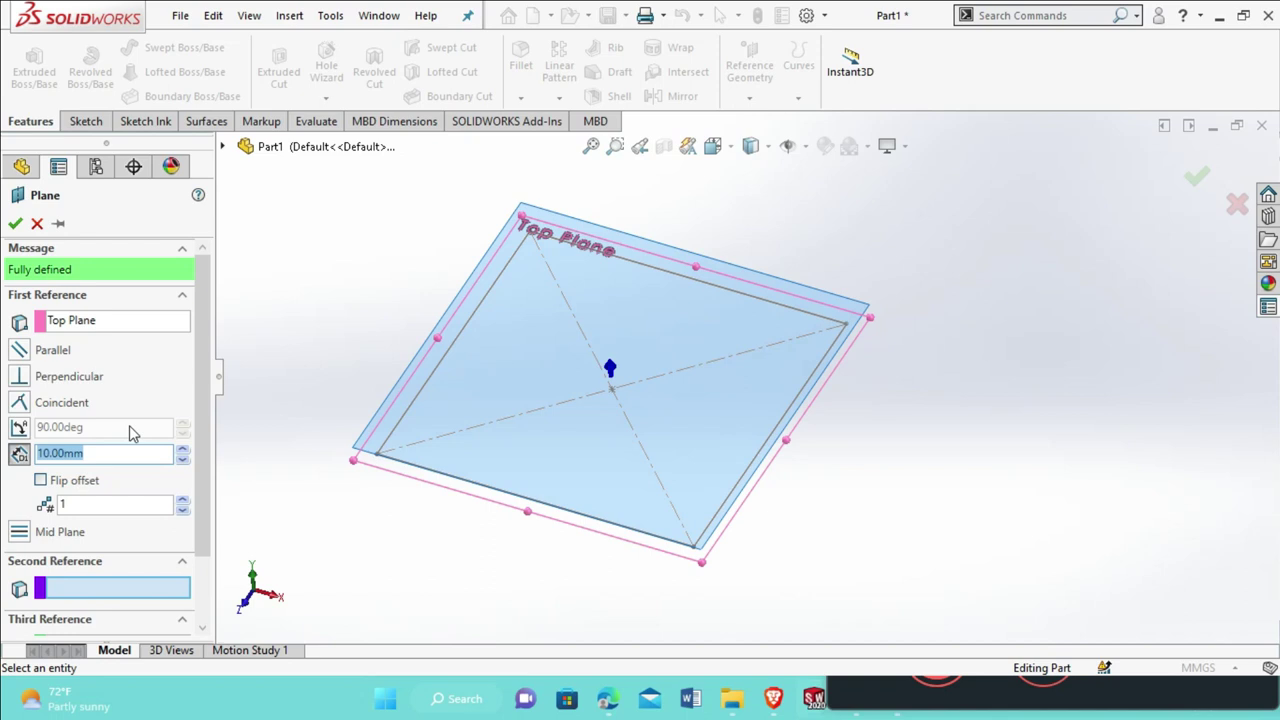
text(800)
key(Return)
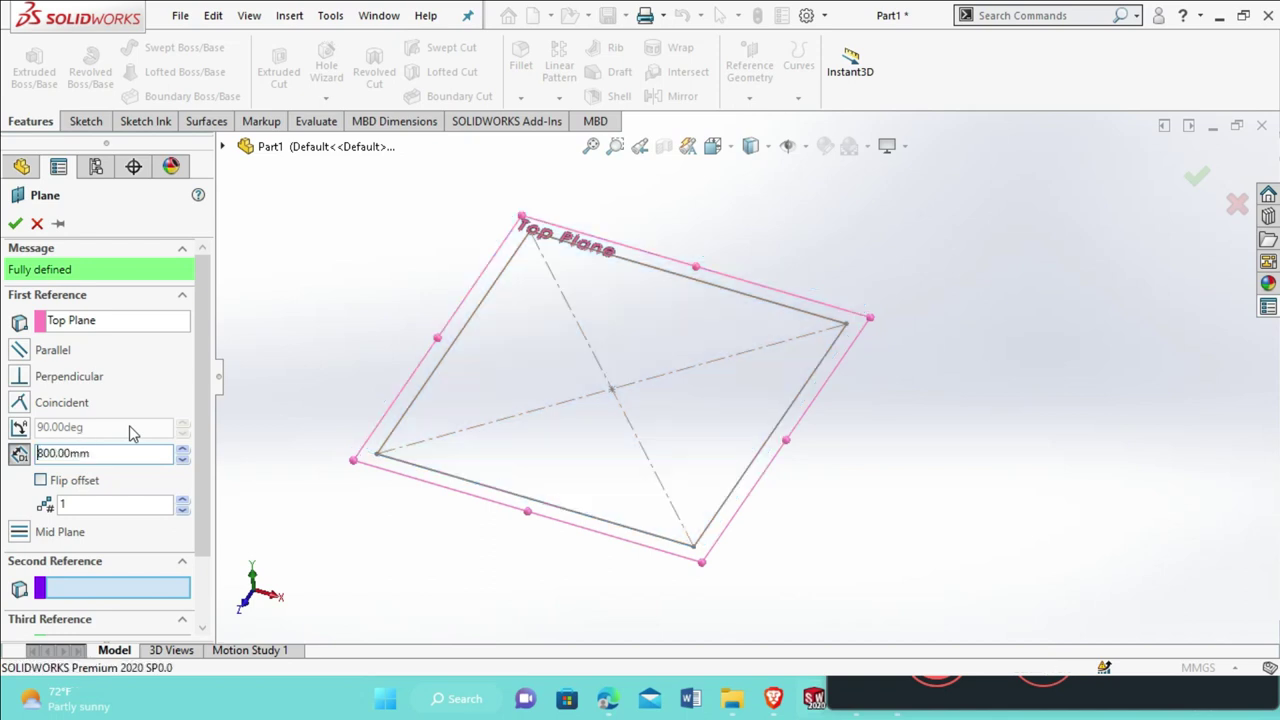
key(f)
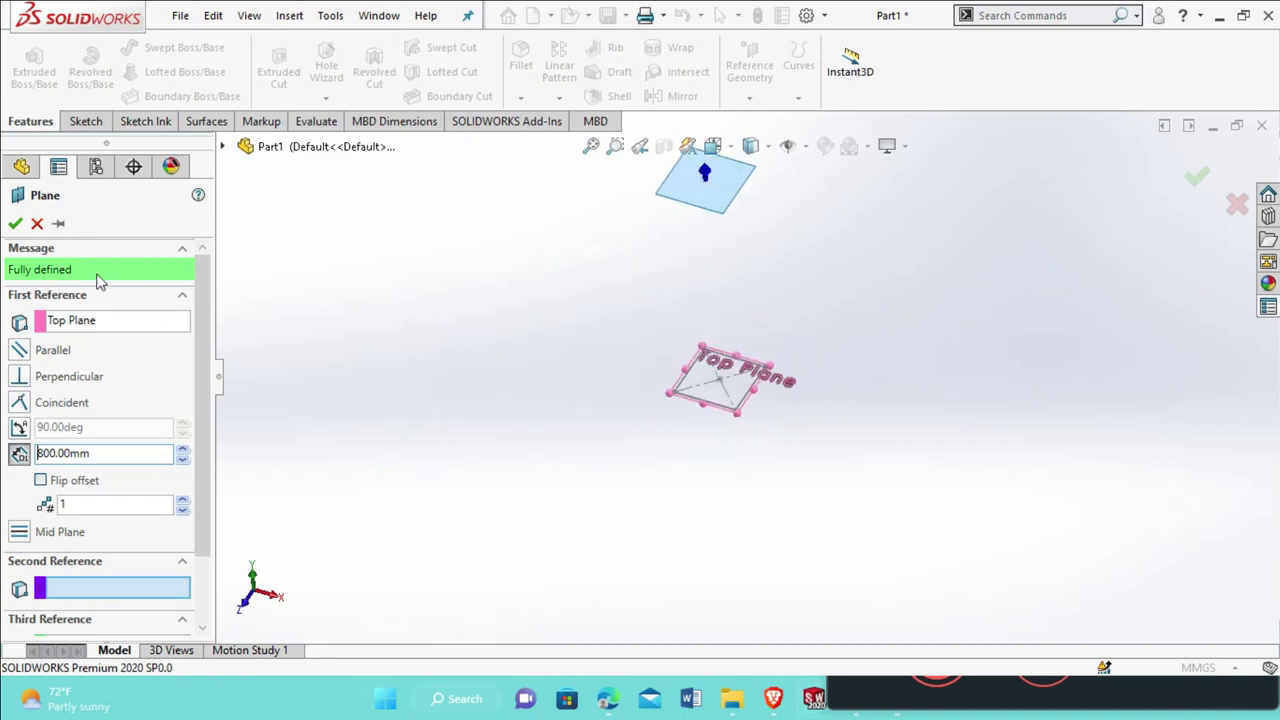
click(15, 223)
Open a sketch on the new offset plane and convert the entities of the square Sketch1 onto it
middle_drag(534, 406, 731, 291)
click(680, 311)
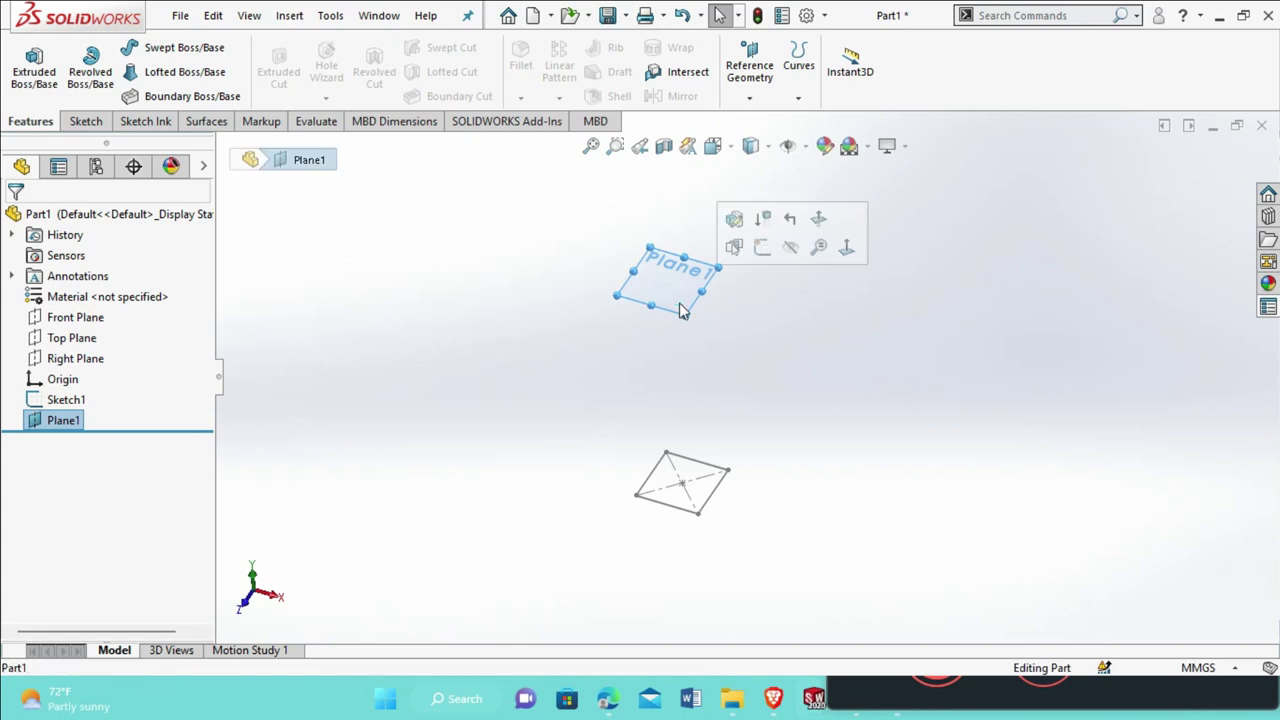
click(762, 248)
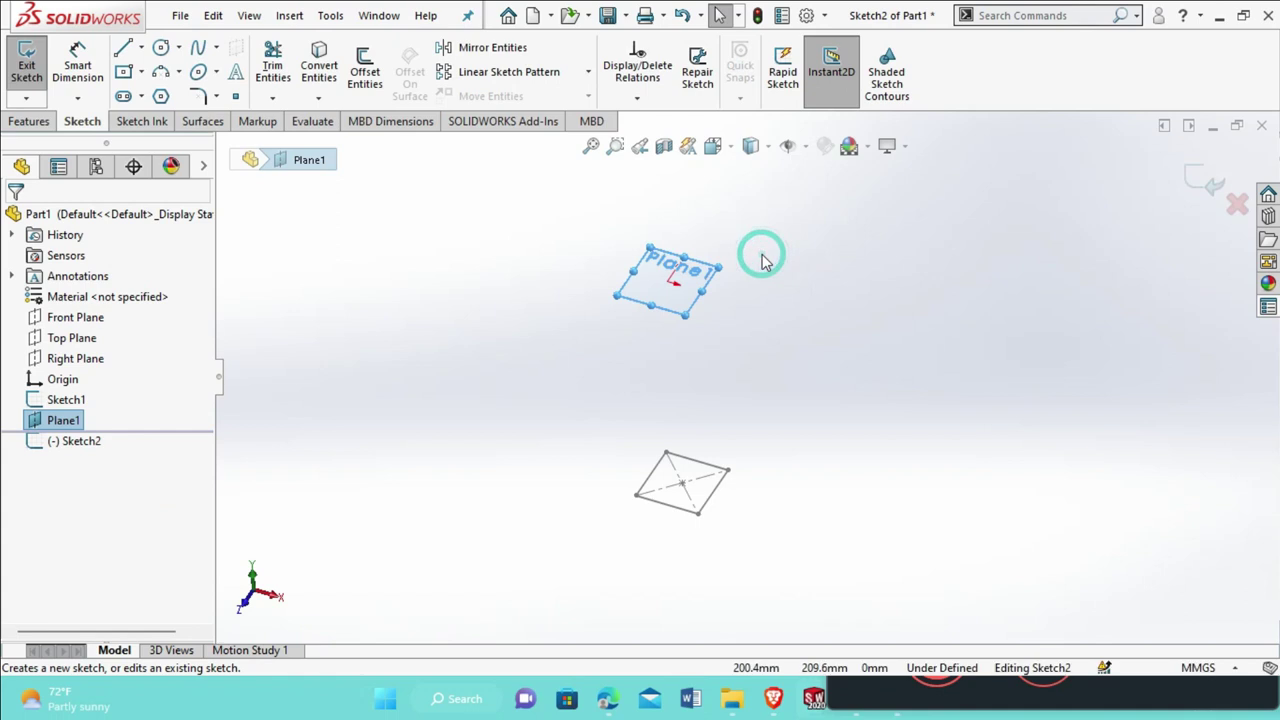
click(78, 400)
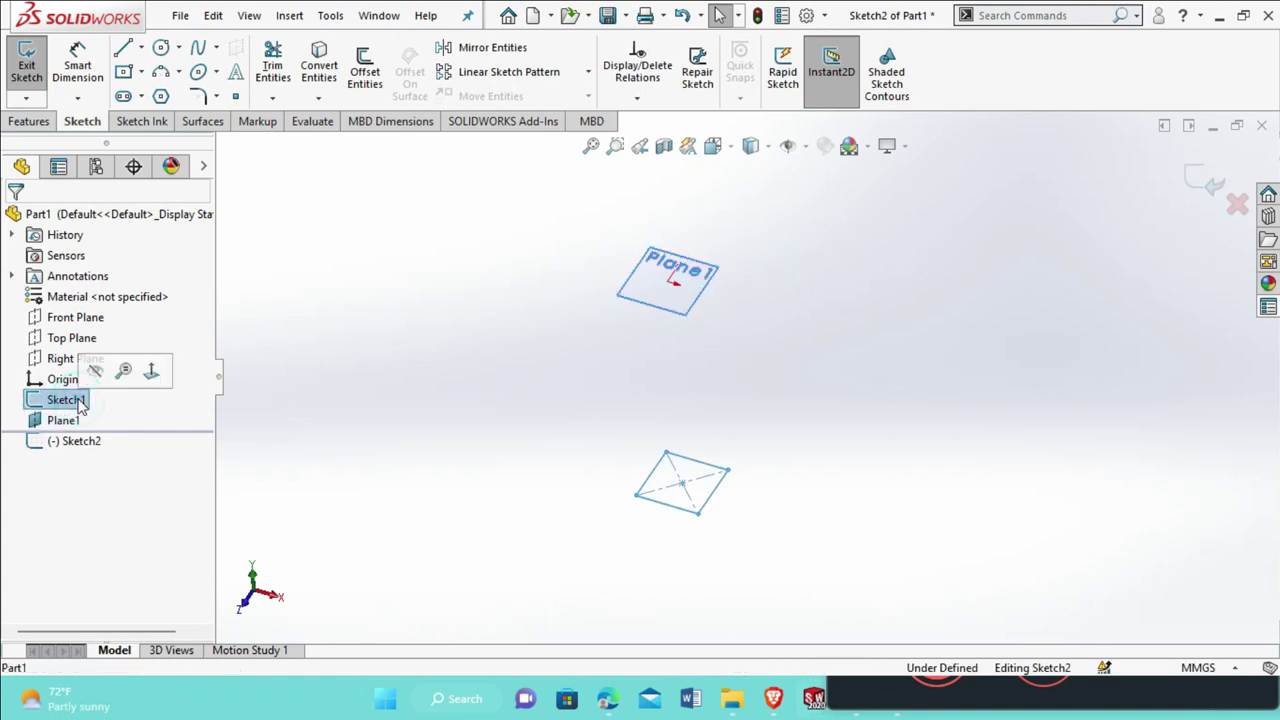
click(328, 76)
scroll(712, 333, down, 1)
scroll(714, 340, up, 1)
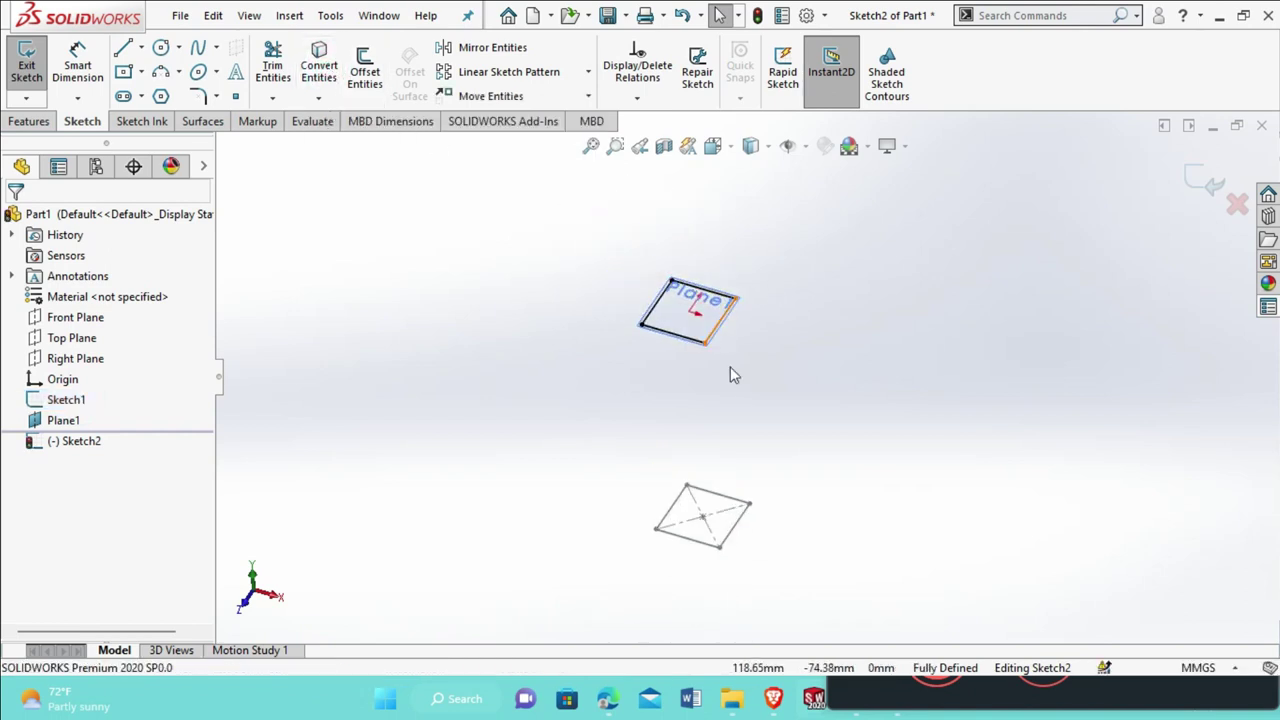
mouse_move(821, 433)
middle_down()
mouse_move(777, 449)
mouse_move(782, 459)
middle_up()
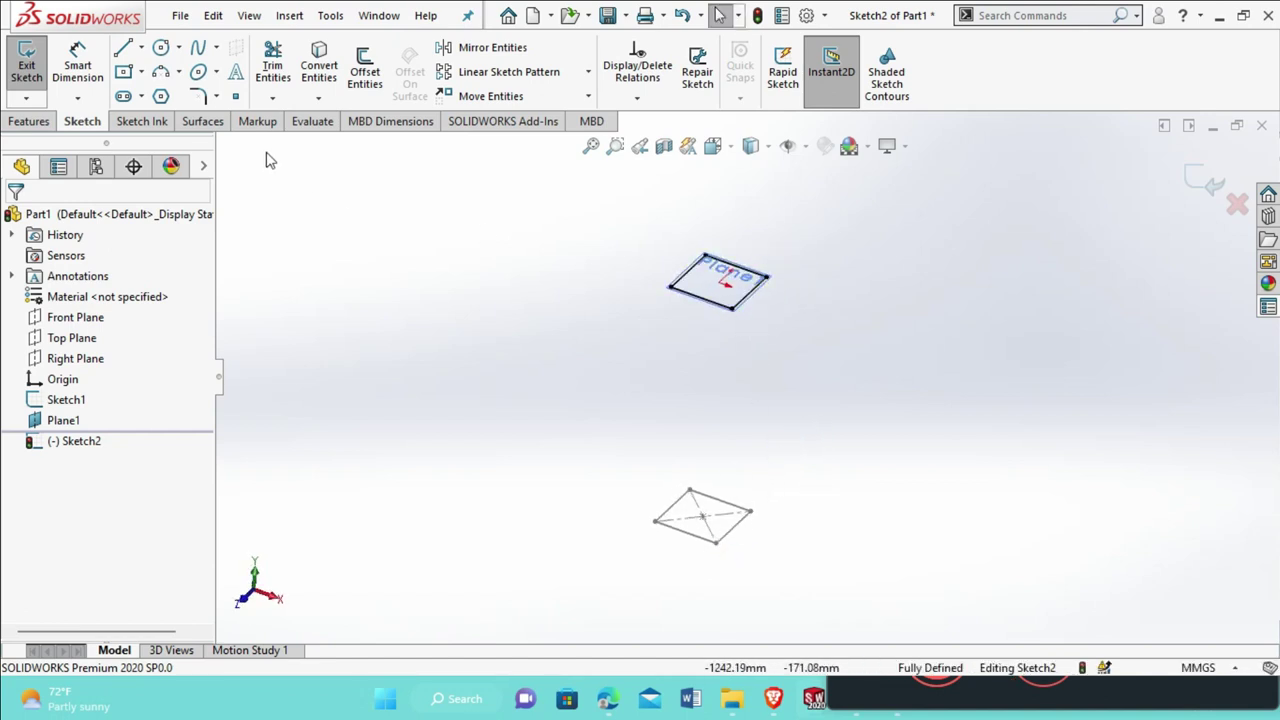
click(123, 47)
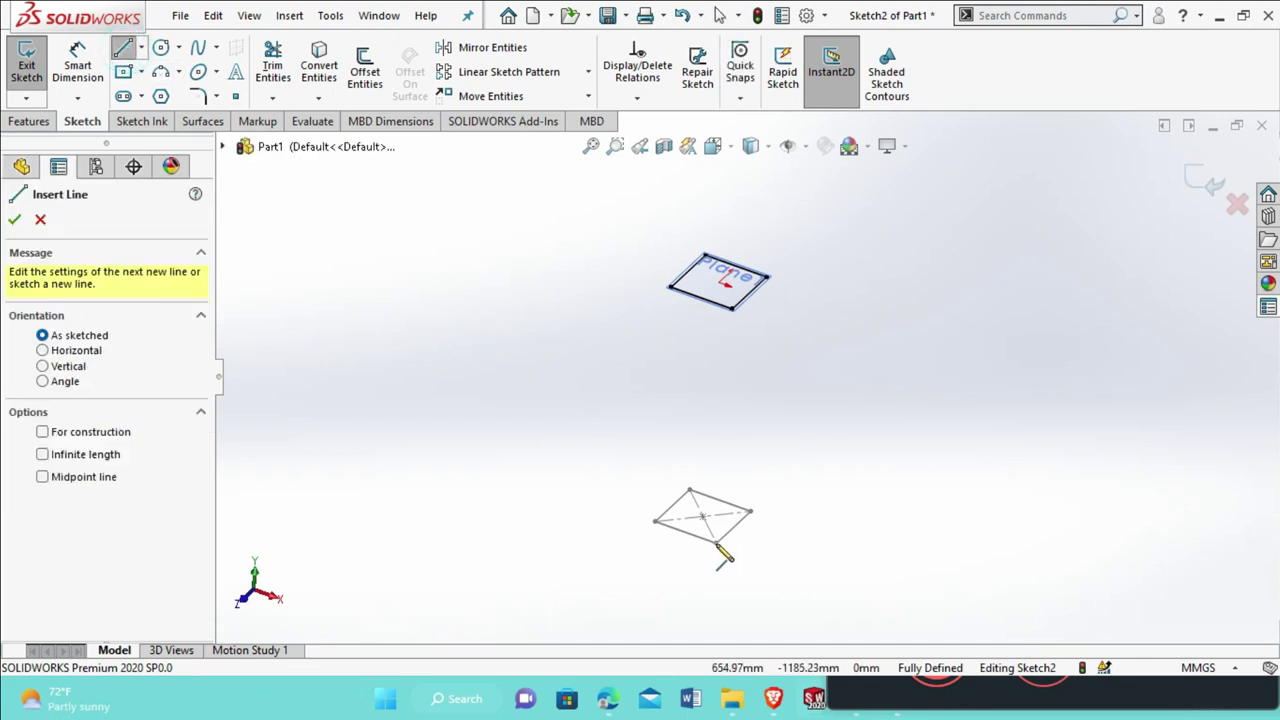
click(42, 220)
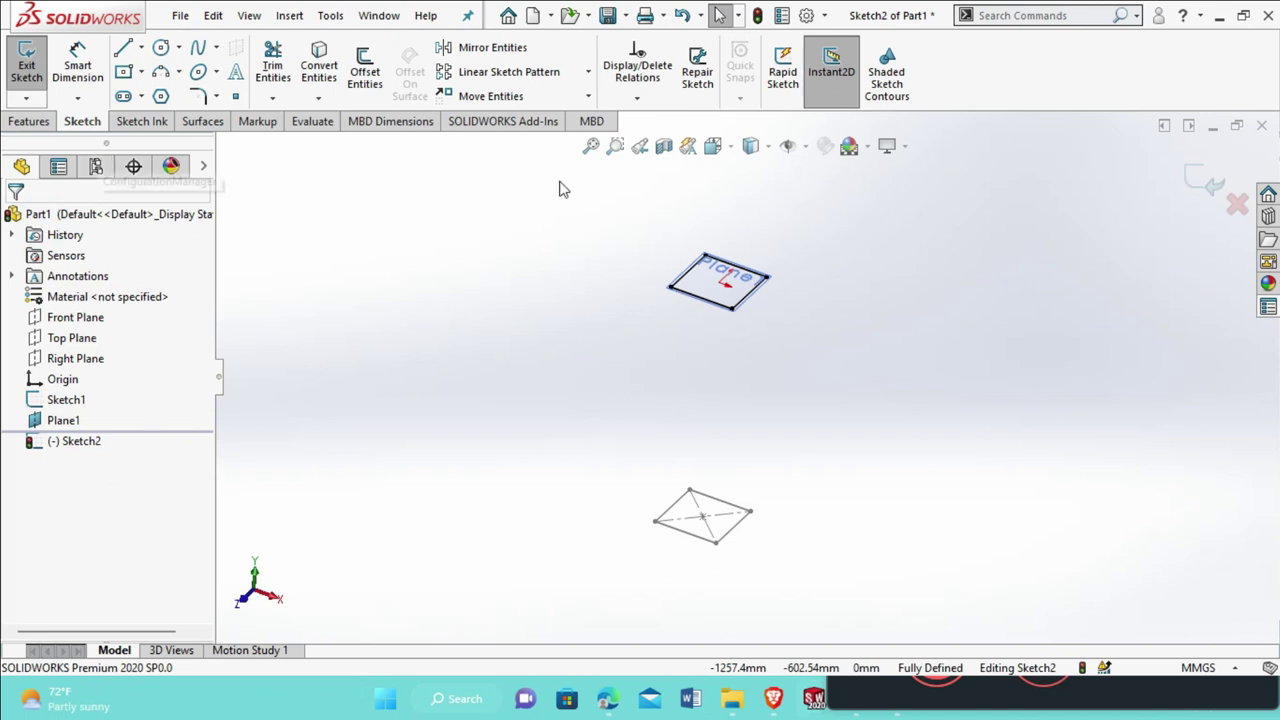
Close the sketch on the upper plane and open a new 3D sketch
click(1207, 182)
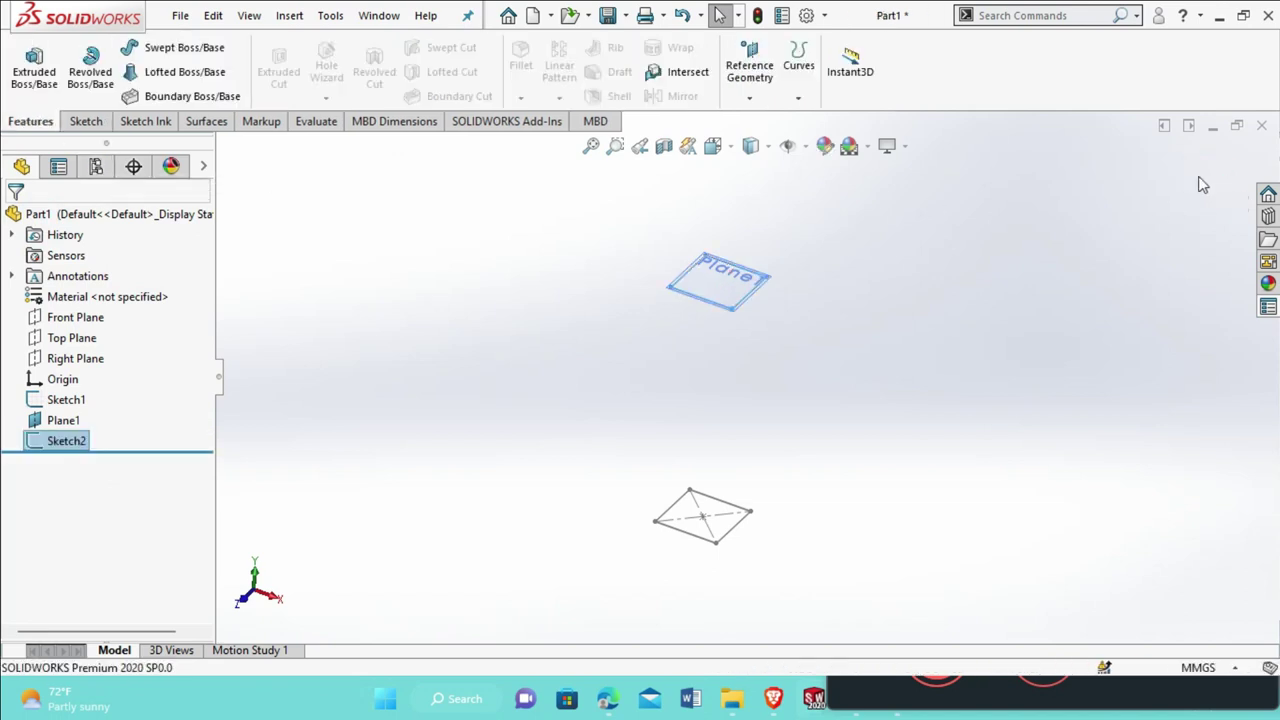
click(965, 367)
click(85, 121)
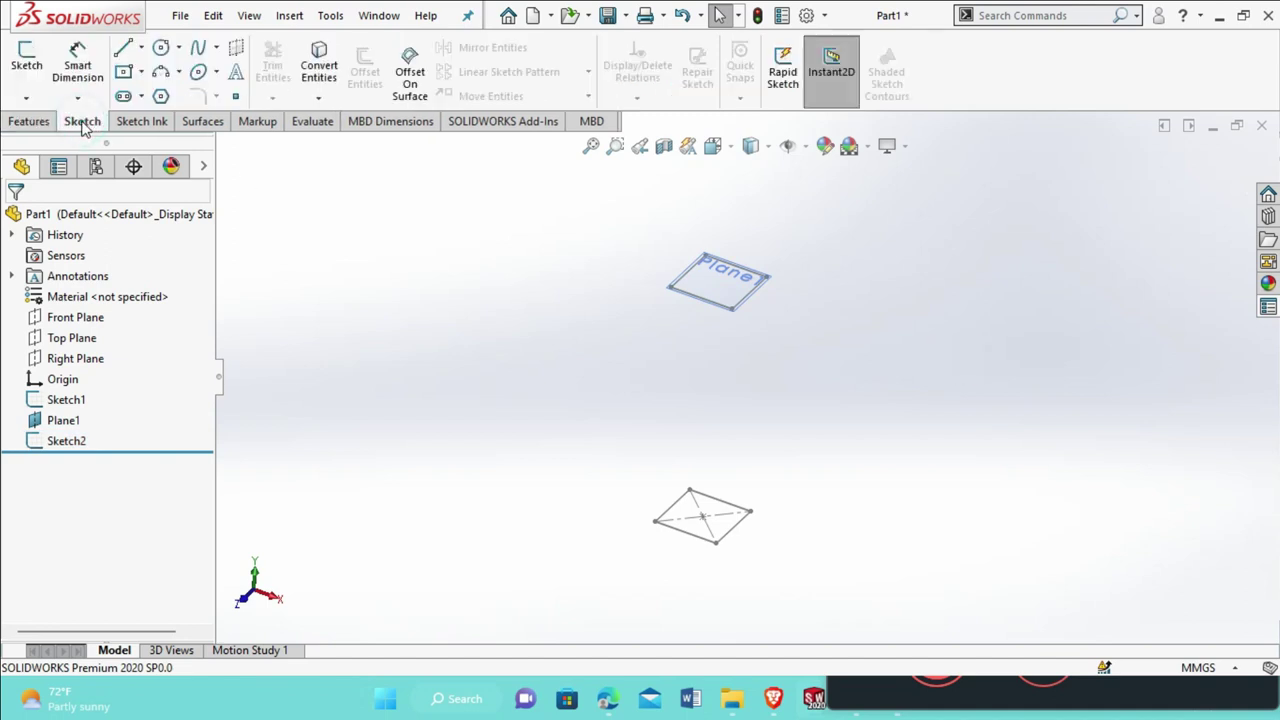
click(26, 97)
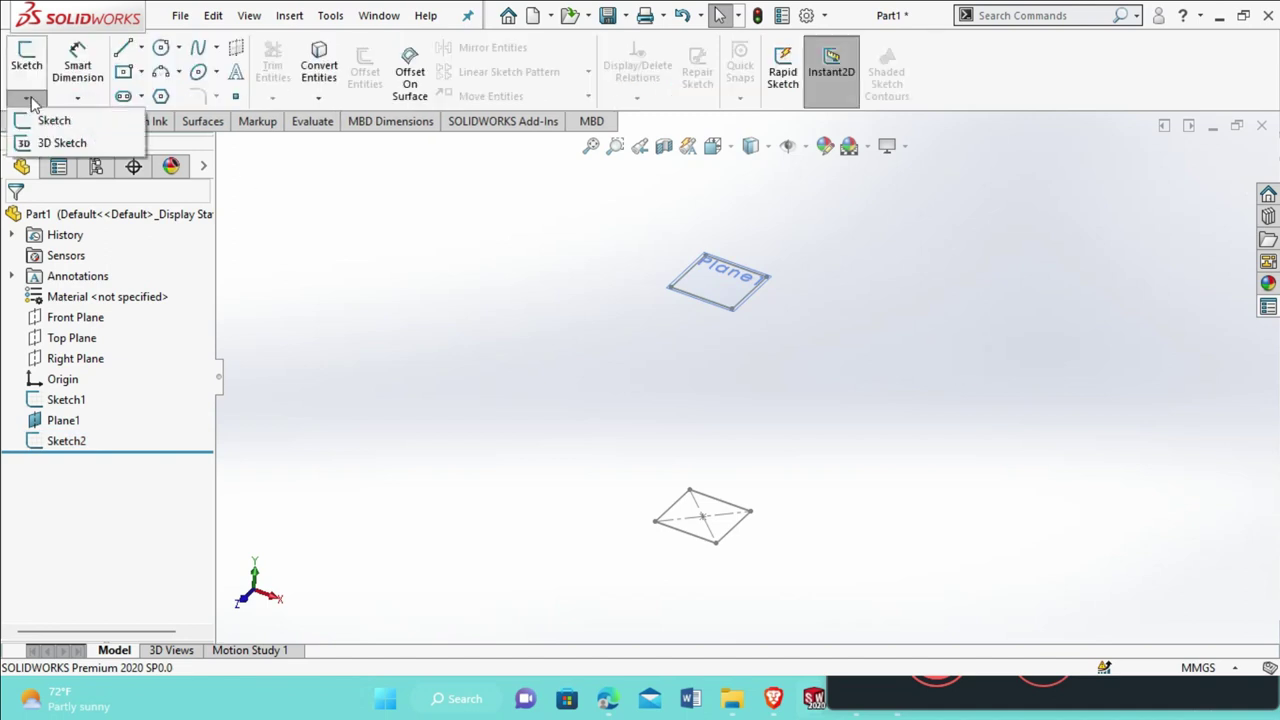
click(56, 142)
Draw a vertical line from the front-right corner of the lower square to the matching corner of the upper square
click(141, 48)
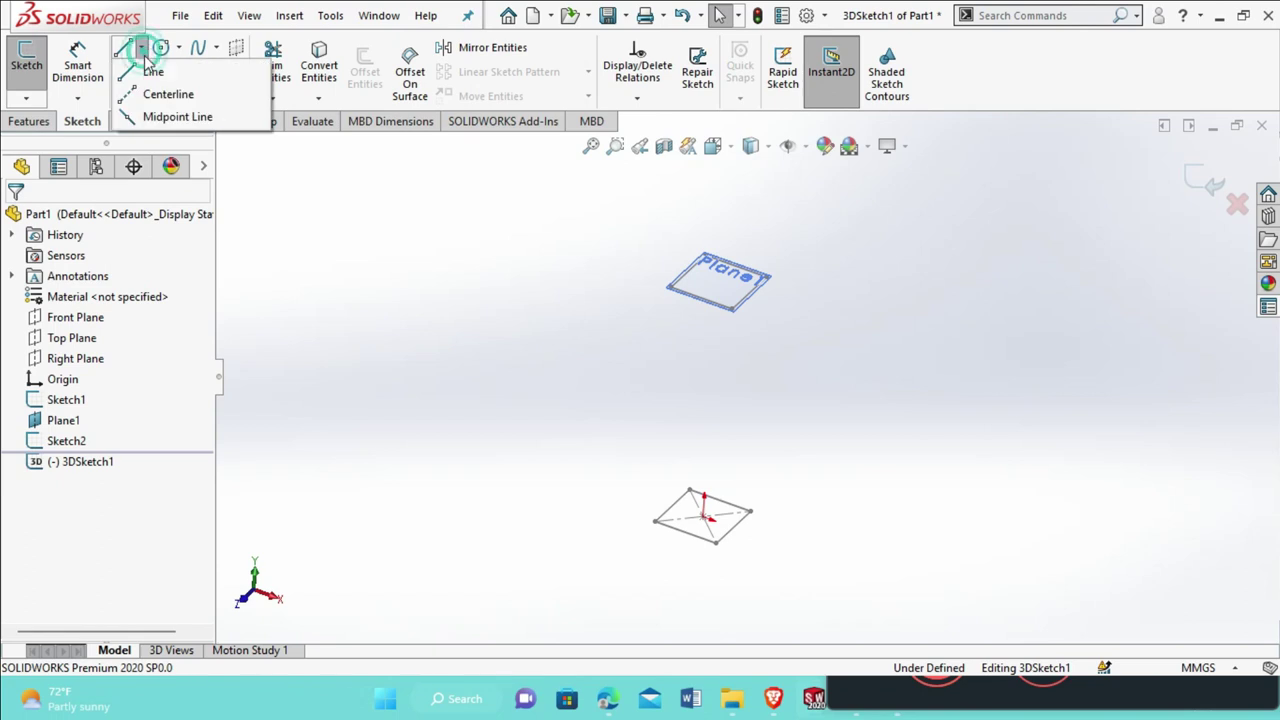
click(152, 68)
click(716, 541)
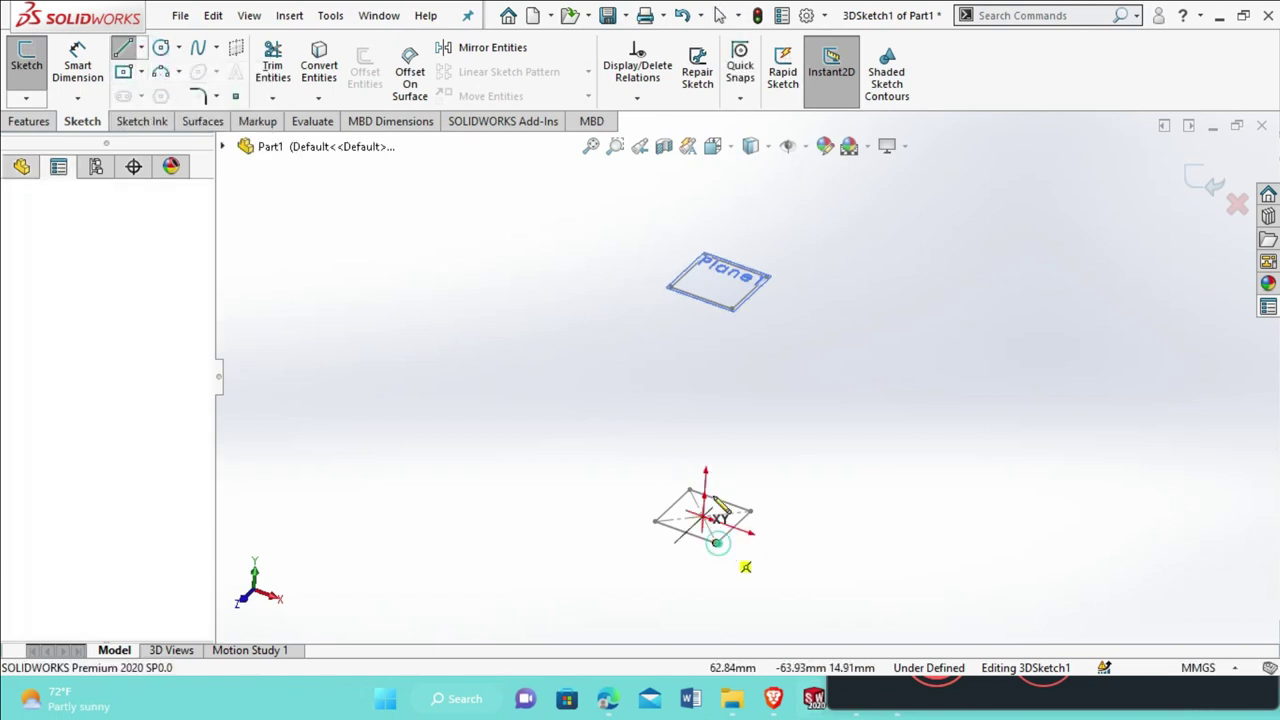
click(733, 308)
right_click(746, 312)
click(790, 323)
scroll(700, 280, down, 2)
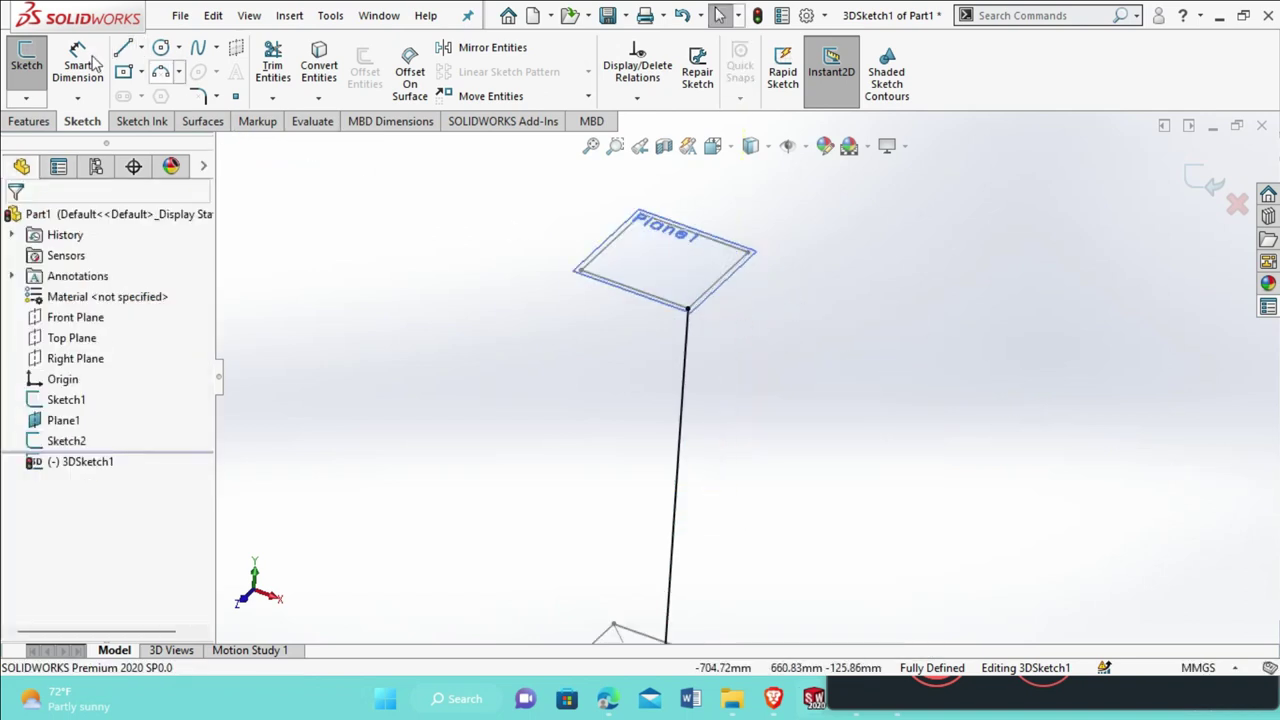
Draw a vertical line connecting the front-left corners of the lower and upper squares
click(124, 48)
scroll(620, 486, up, 3)
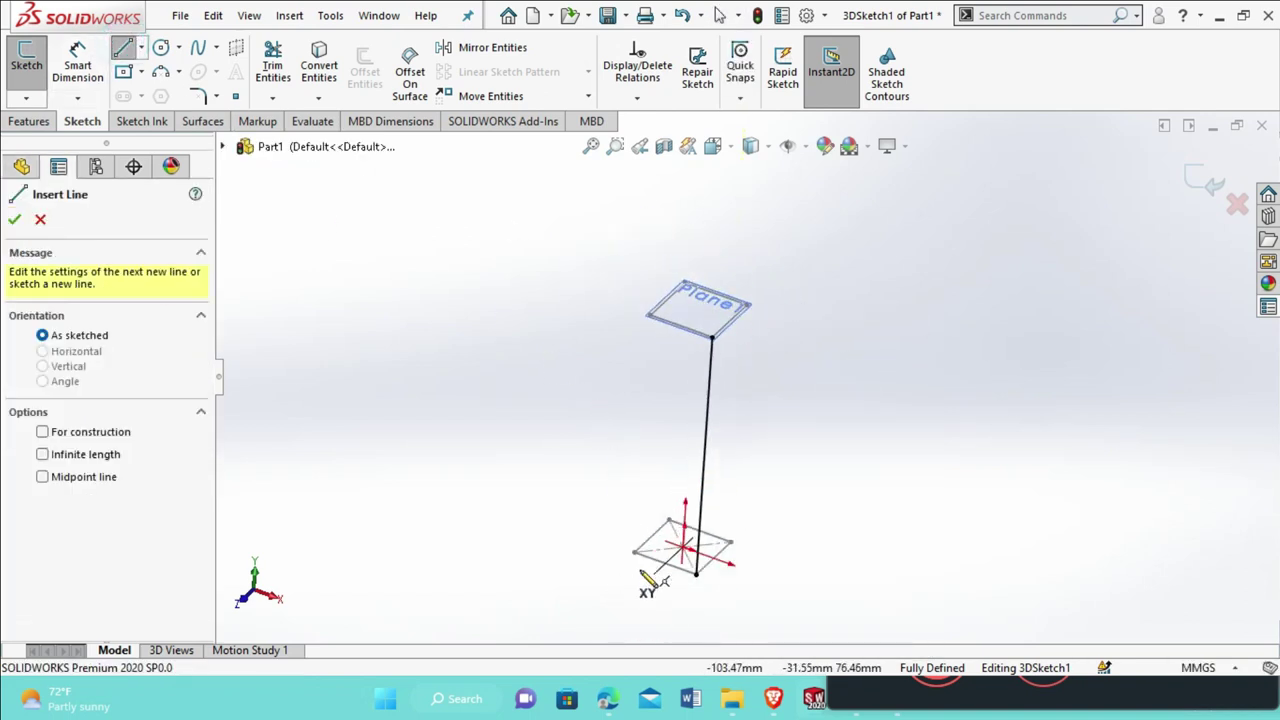
click(634, 552)
click(650, 316)
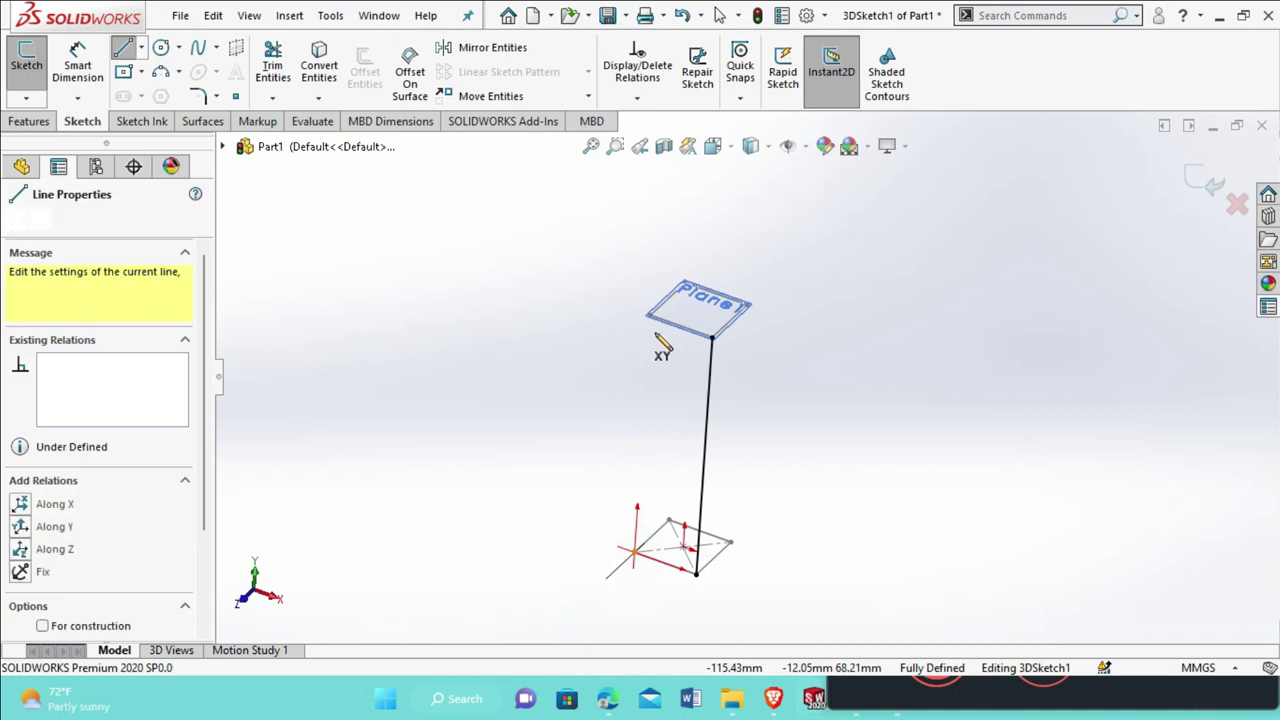
right_click(652, 320)
click(688, 329)
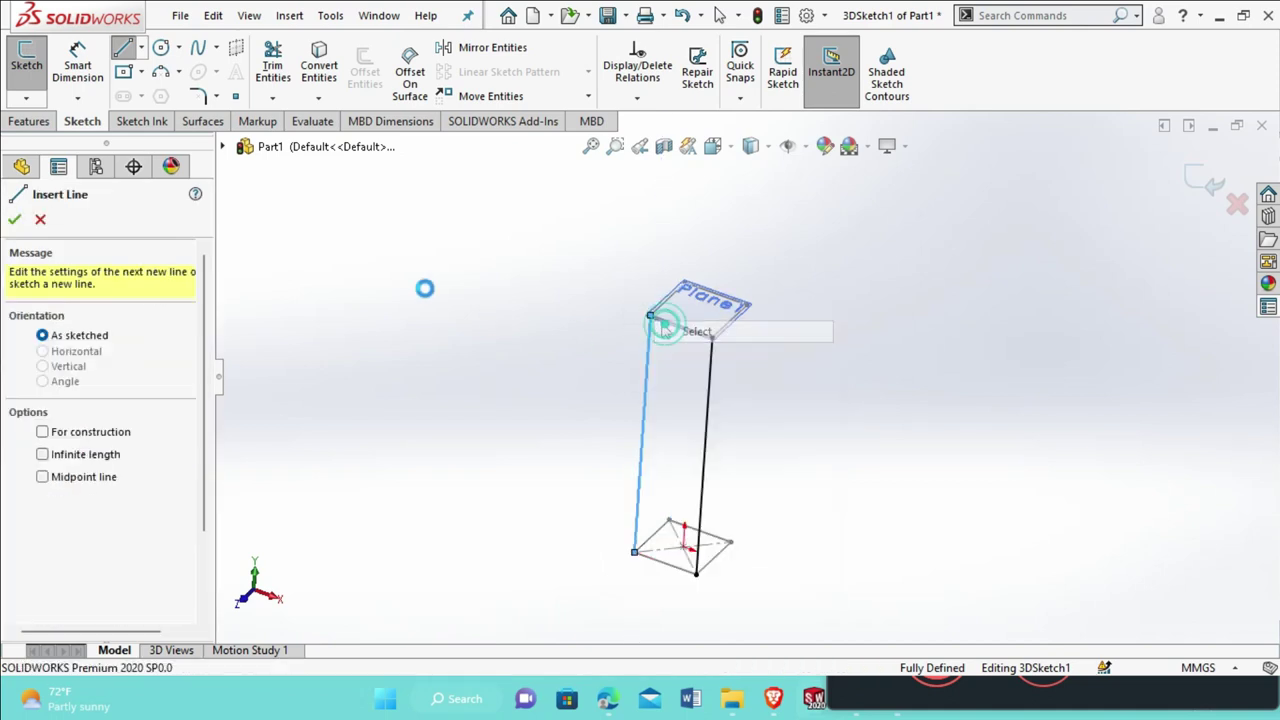
Draw a vertical line connecting the back-left corners of the lower and upper squares and end the line chain
click(670, 520)
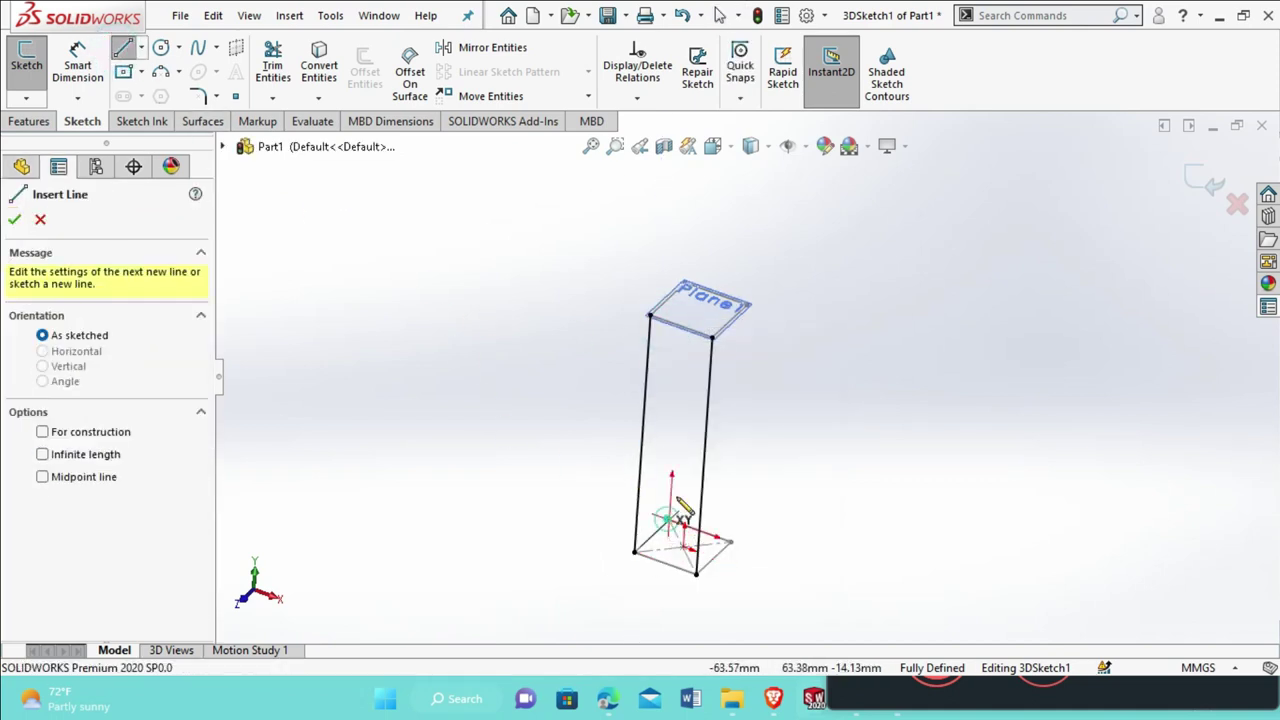
click(686, 285)
right_click(688, 285)
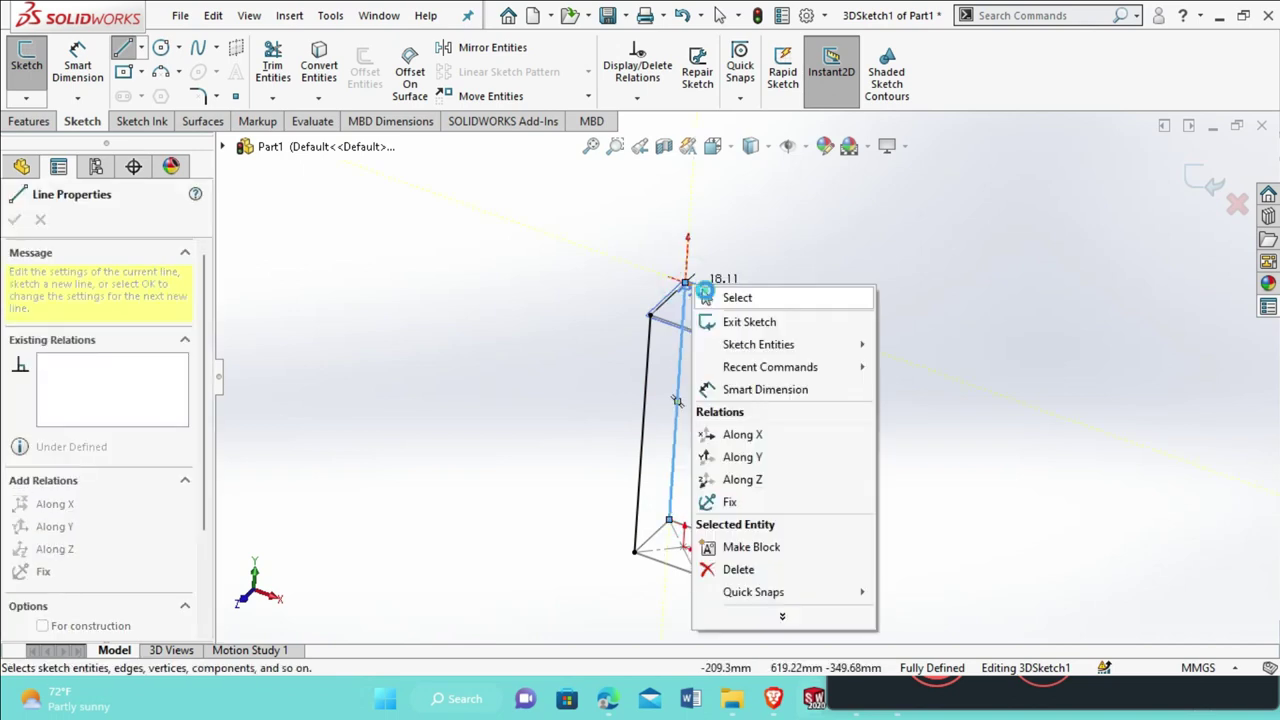
click(737, 297)
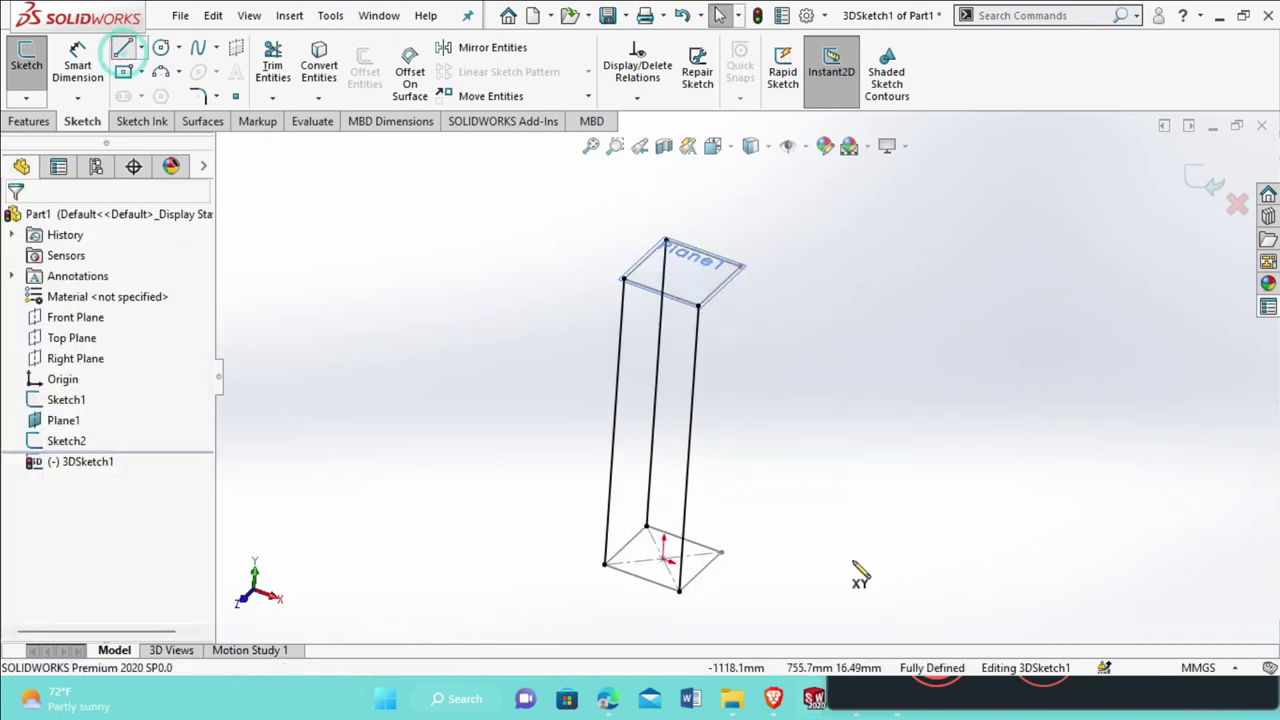
Draw the fourth vertical line between the back-right corners of the lower and upper squares
key(l)
click(722, 553)
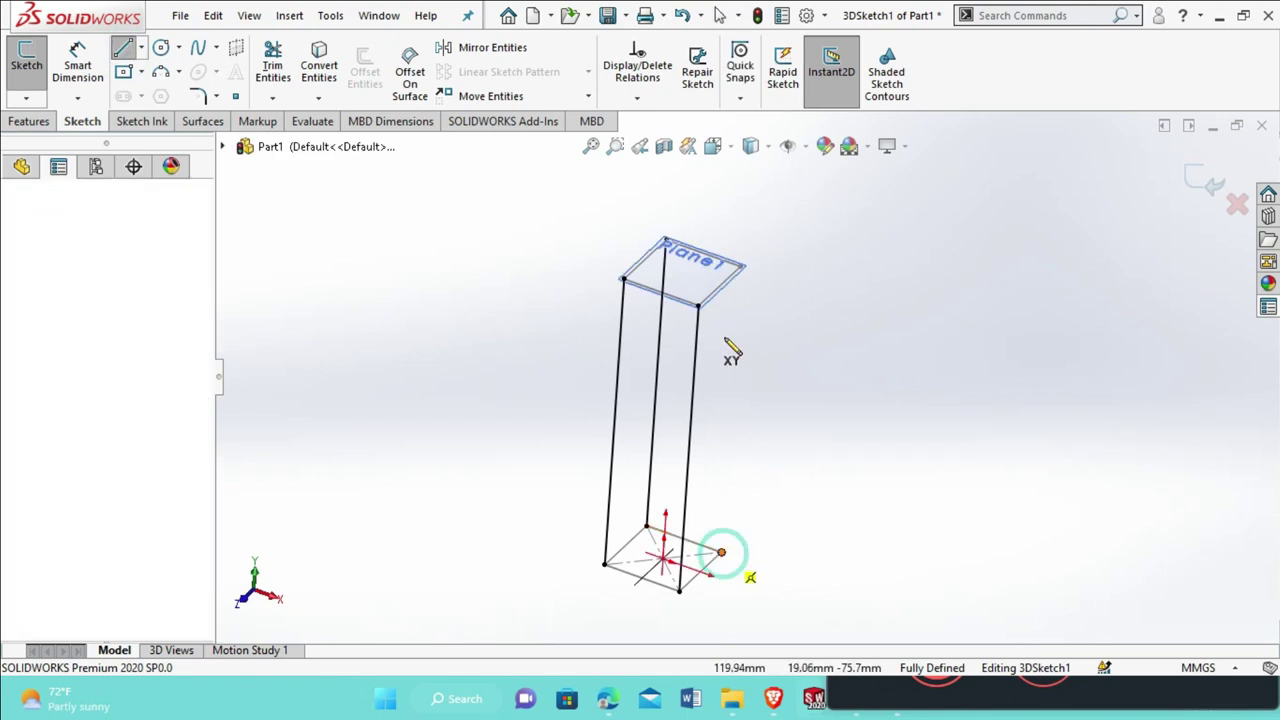
click(742, 270)
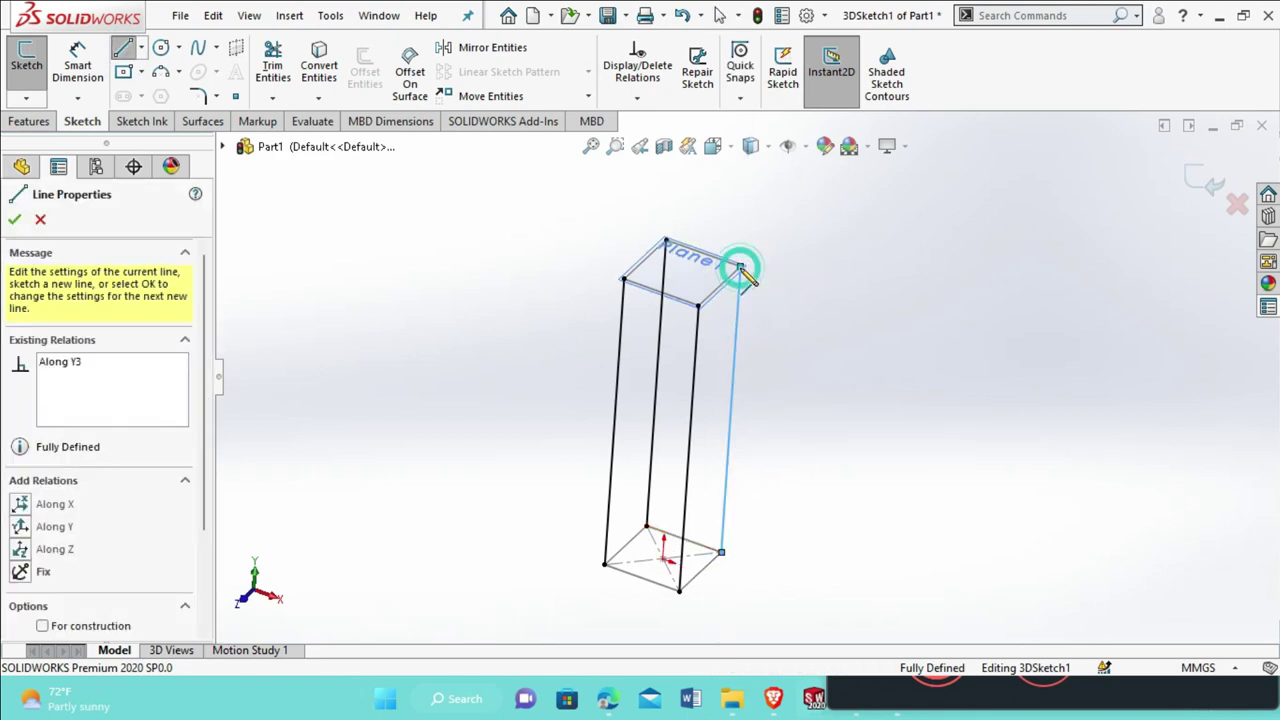
scroll(745, 272, down, 5)
right_click(840, 252)
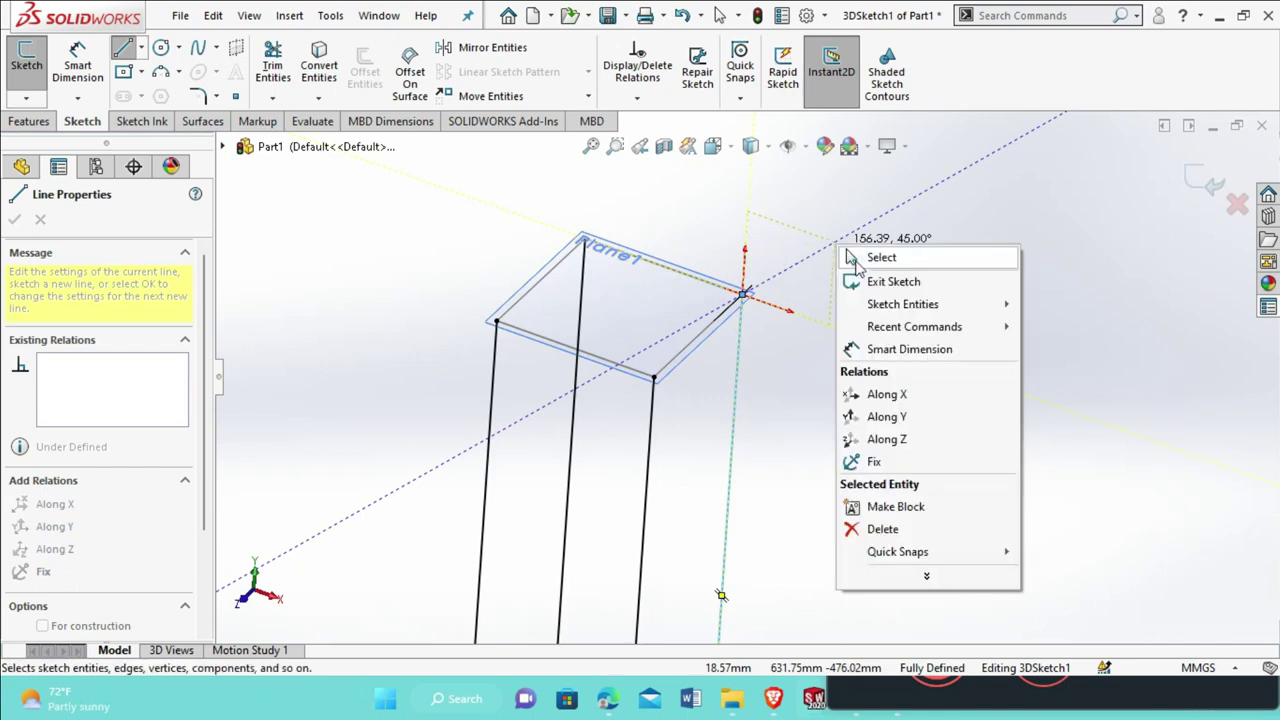
click(878, 257)
scroll(823, 331, up, 5)
scroll(805, 509, down, 4)
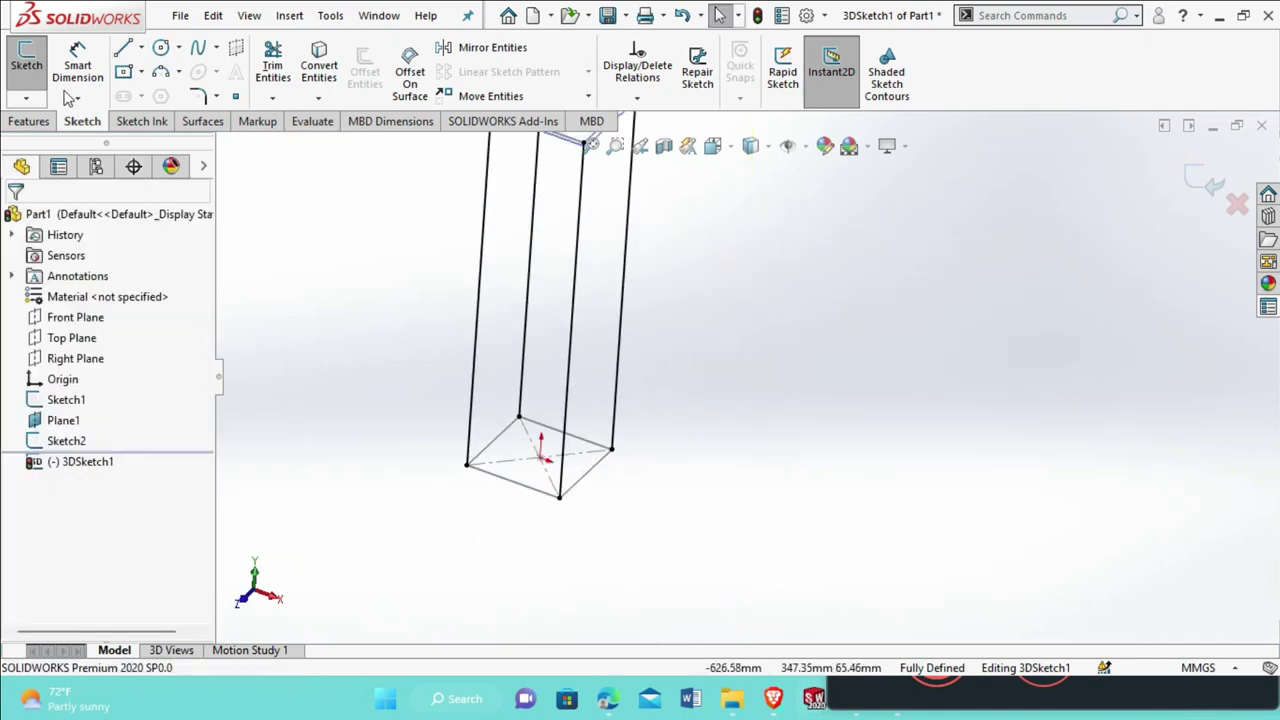
Draw a cross line along X between the two front vertical lines, a short way above the lower square
click(141, 47)
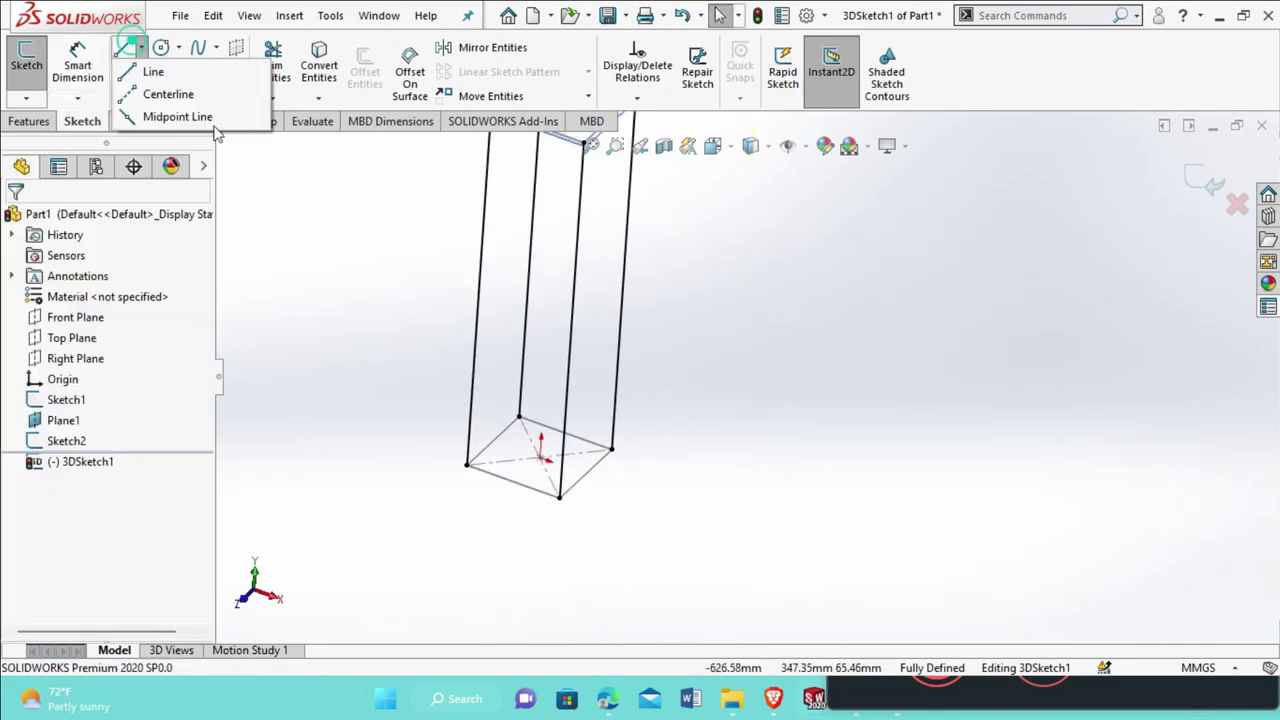
click(152, 72)
click(472, 383)
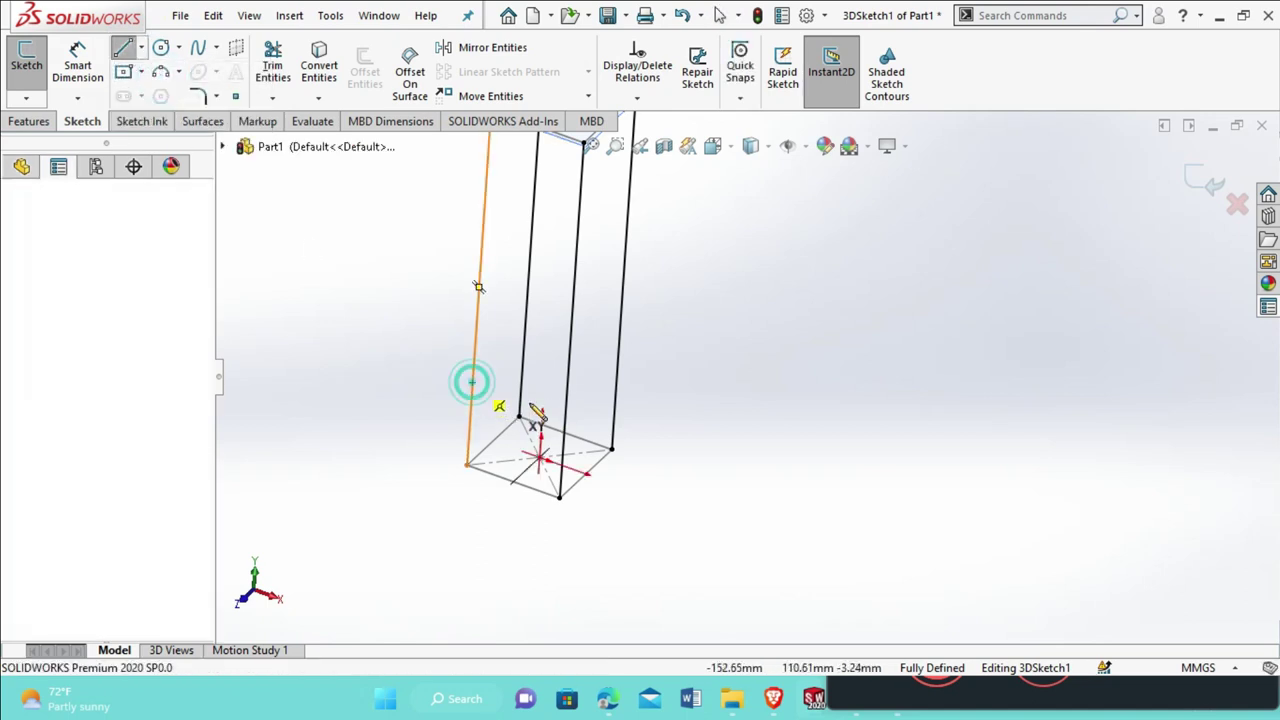
click(565, 415)
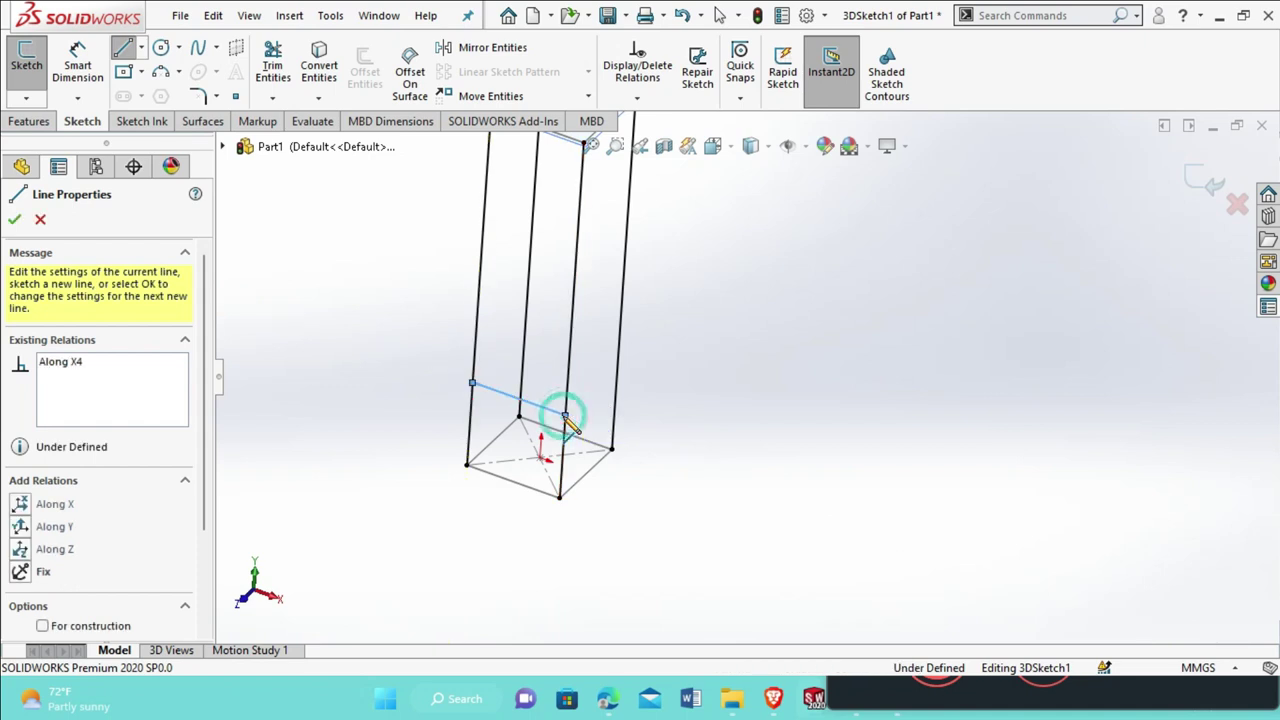
right_click(565, 415)
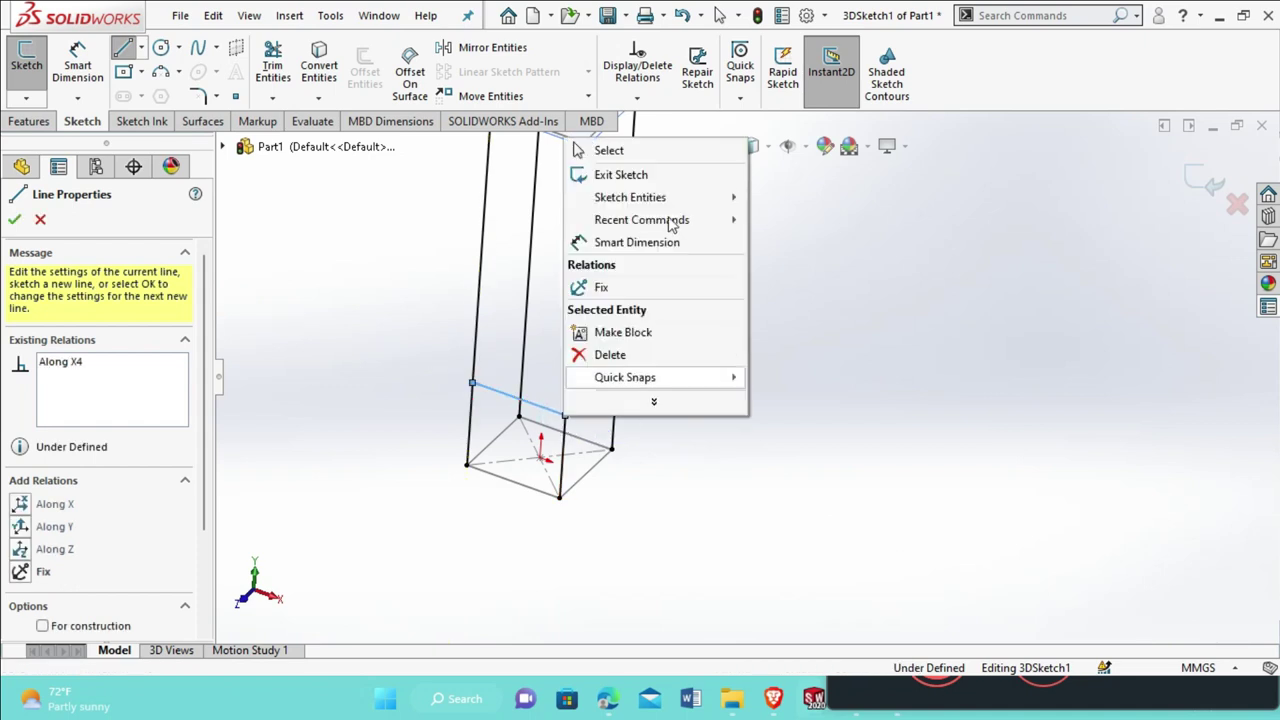
click(657, 158)
scroll(750, 373, up, 2)
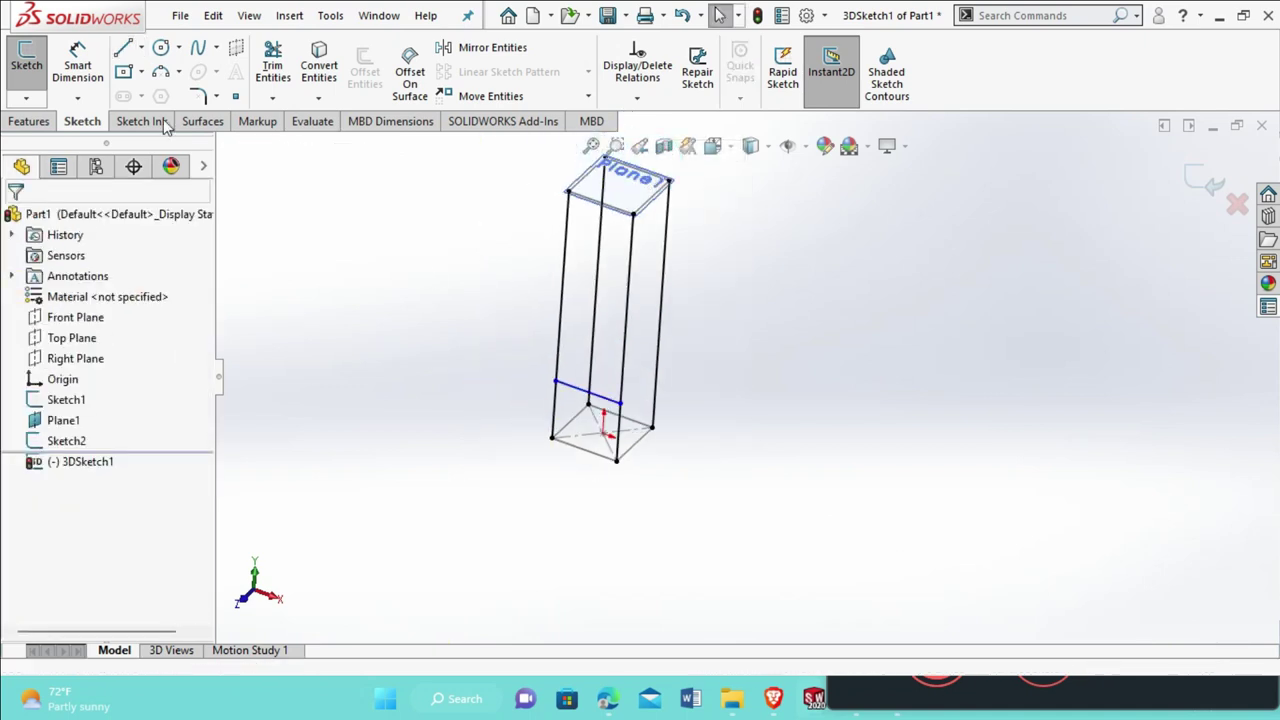
Draw a second cross line along X between the two back vertical lines, a short way above the lower square
click(123, 52)
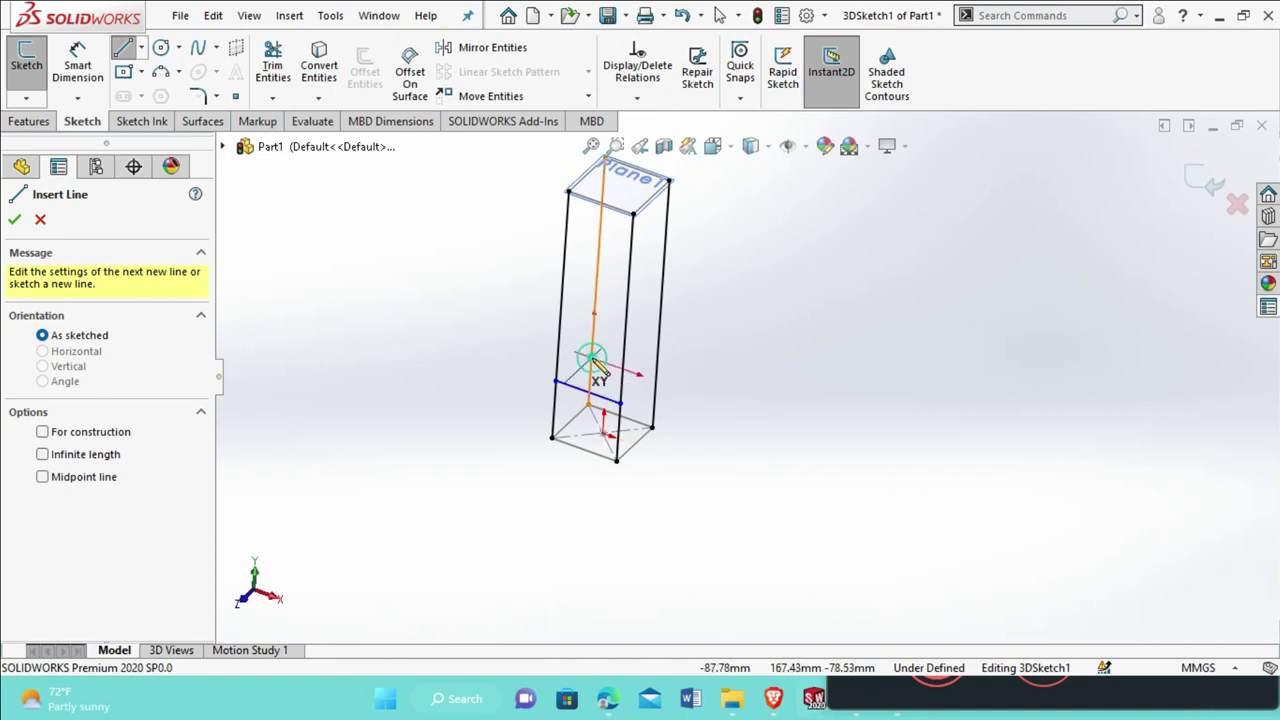
click(592, 358)
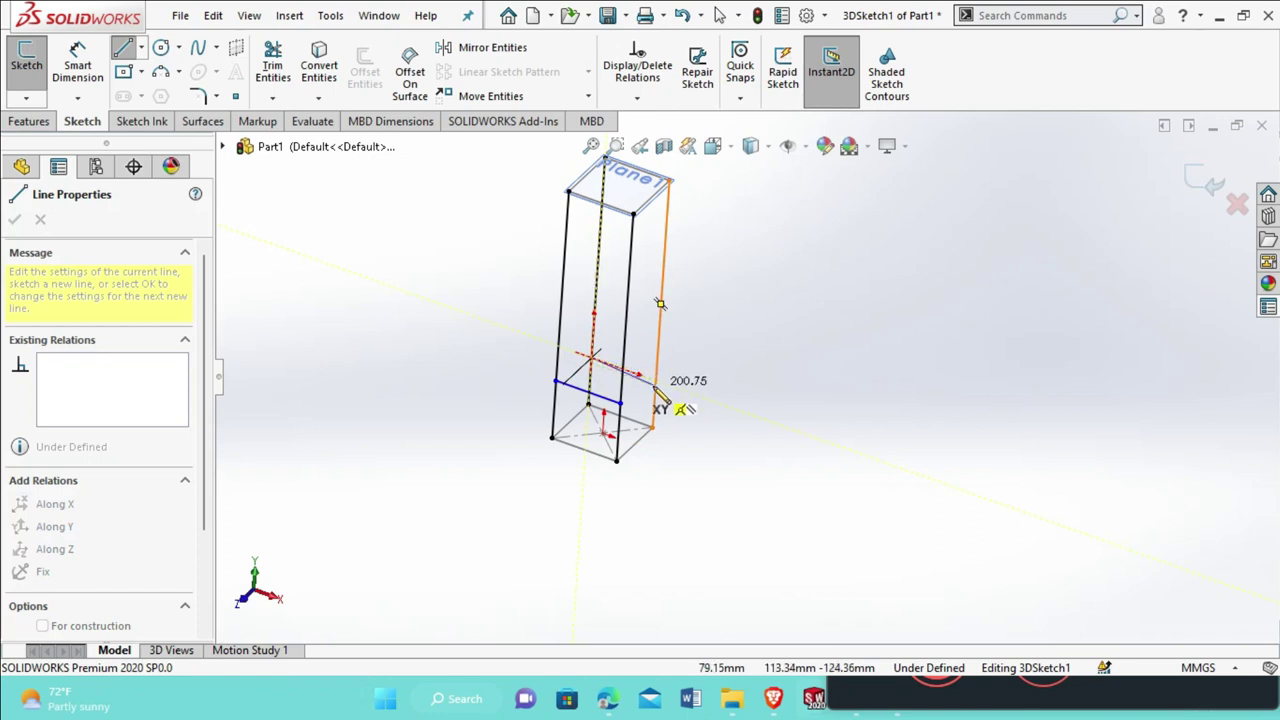
click(655, 381)
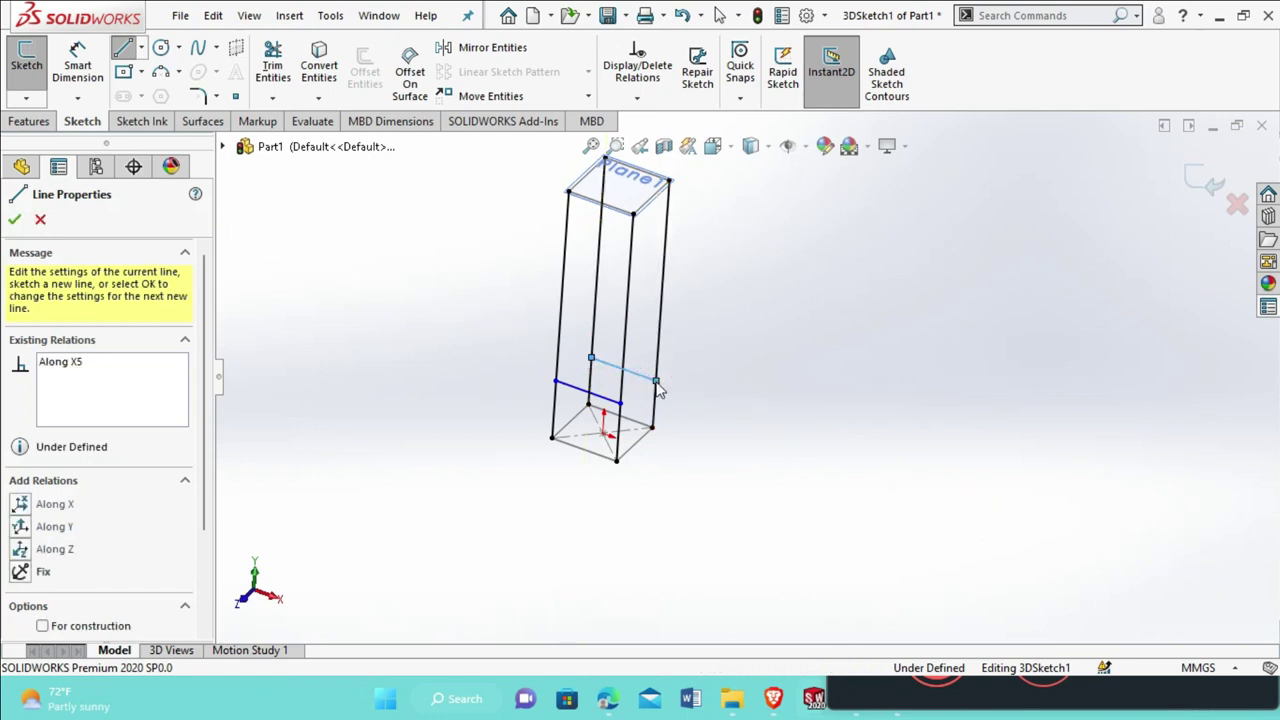
right_click(659, 390)
click(670, 392)
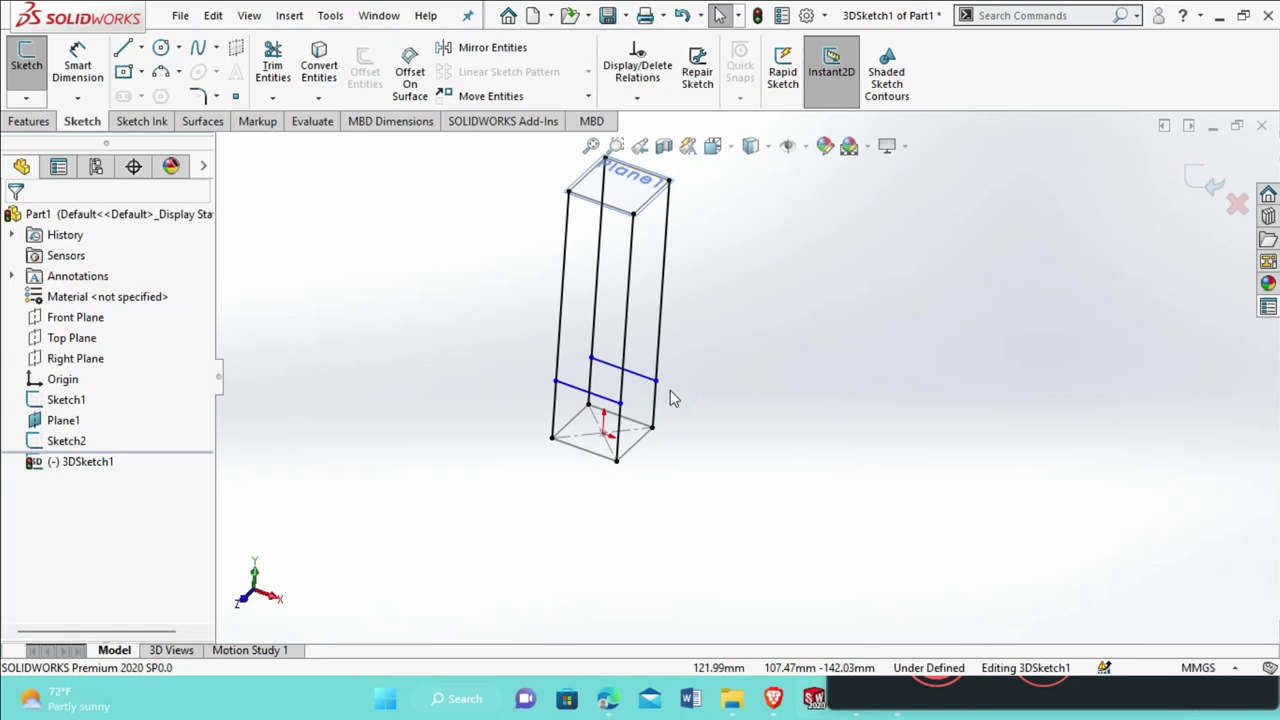
key(Left)
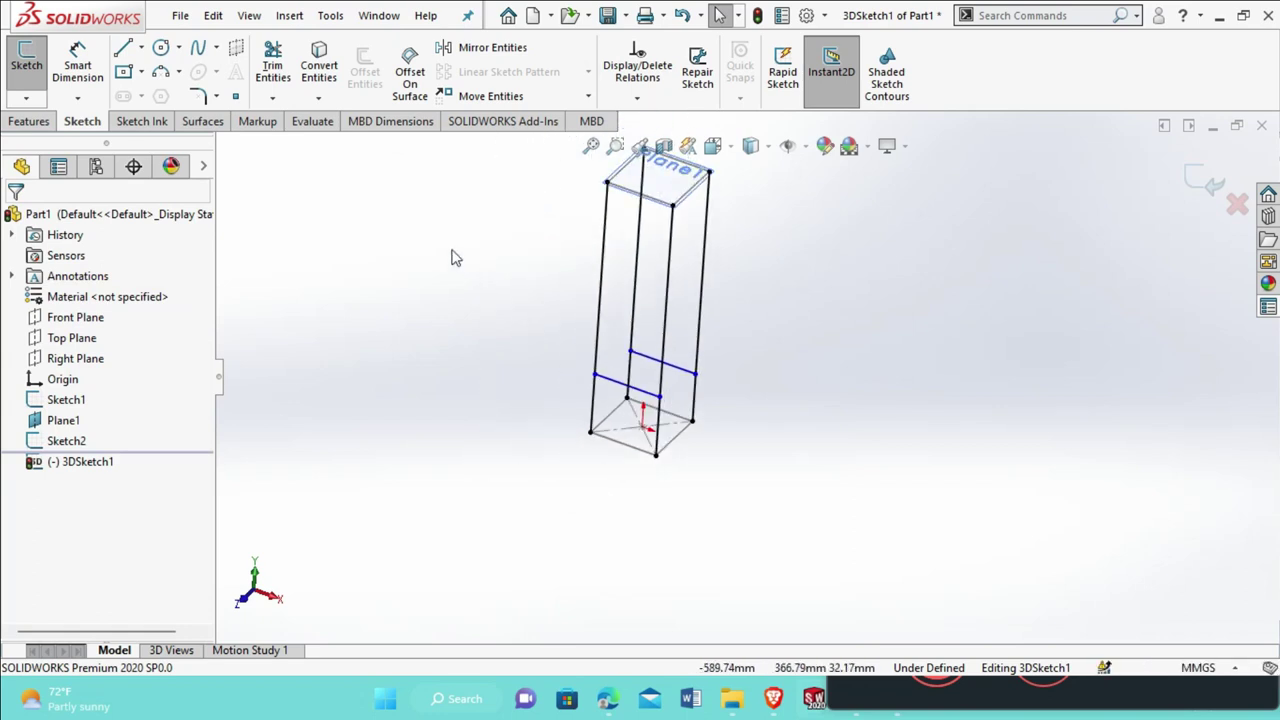
click(78, 62)
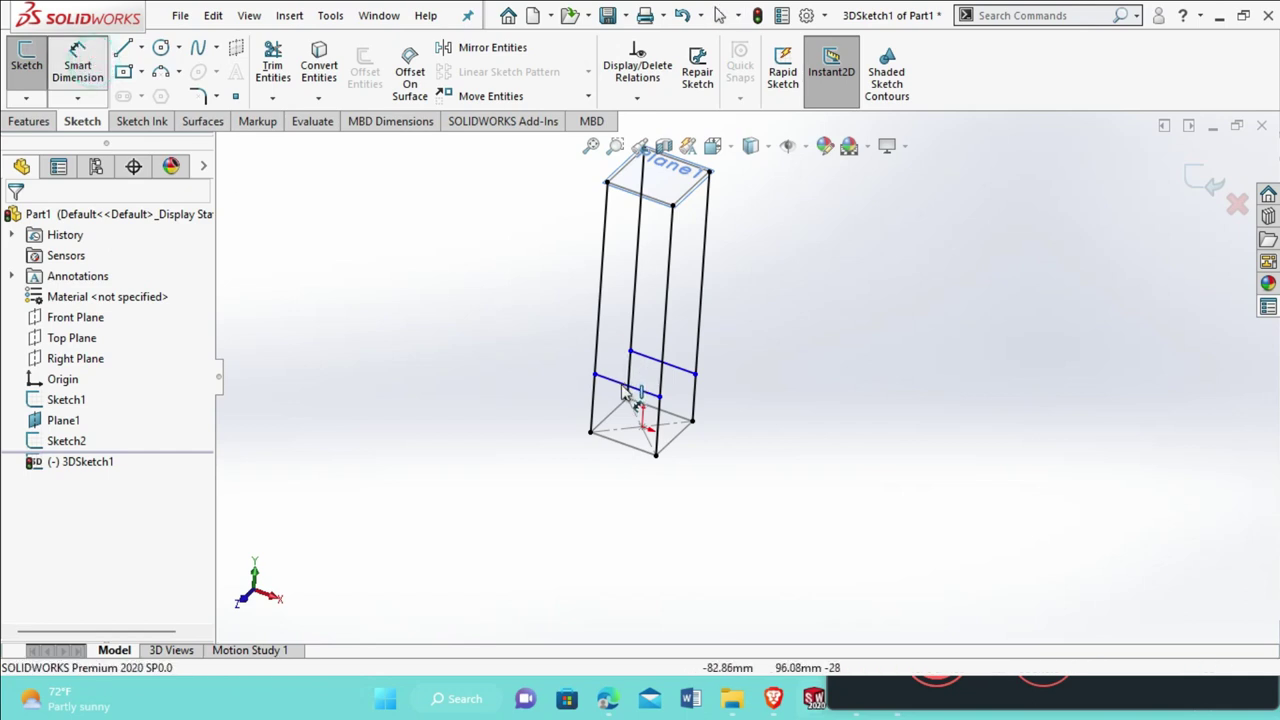
right_click(855, 372)
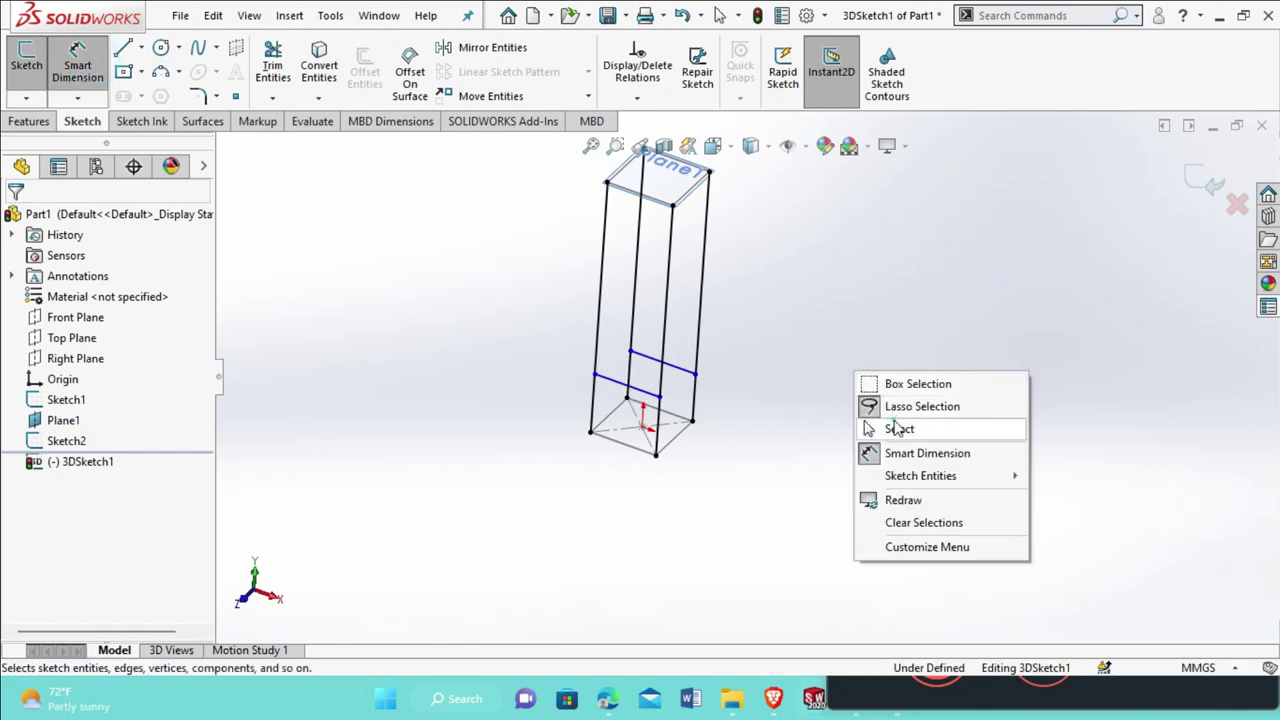
click(898, 428)
Apply the Along X relation to the front cross line and to the back cross line
scroll(651, 409, down, 3)
mouse_move(651, 409)
middle_down()
mouse_move(677, 360)
mouse_move(640, 383)
middle_up()
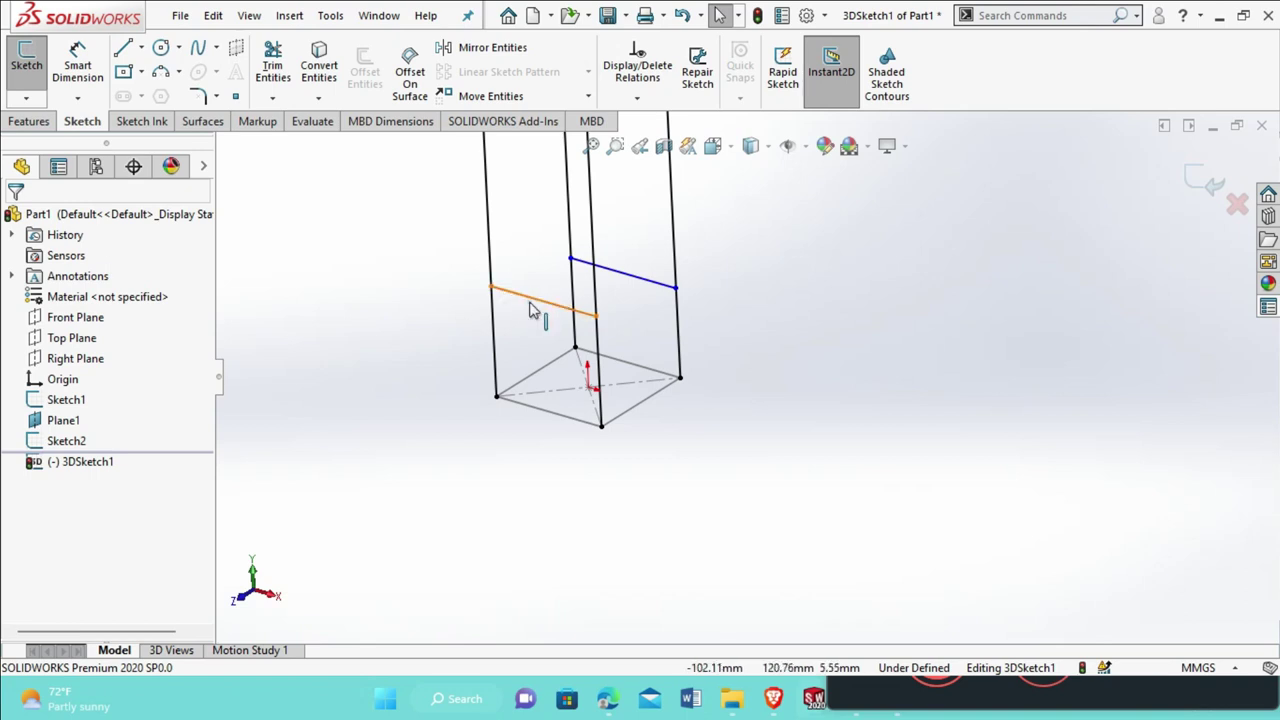
click(530, 298)
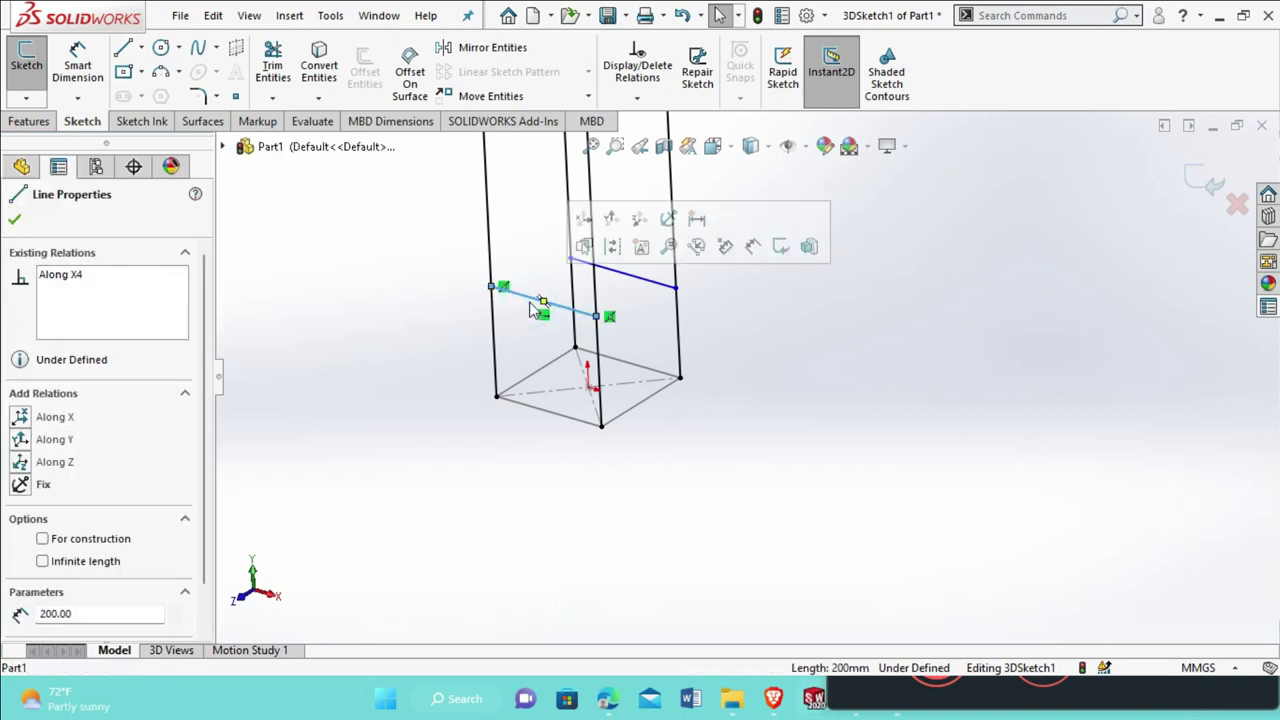
click(587, 219)
click(743, 401)
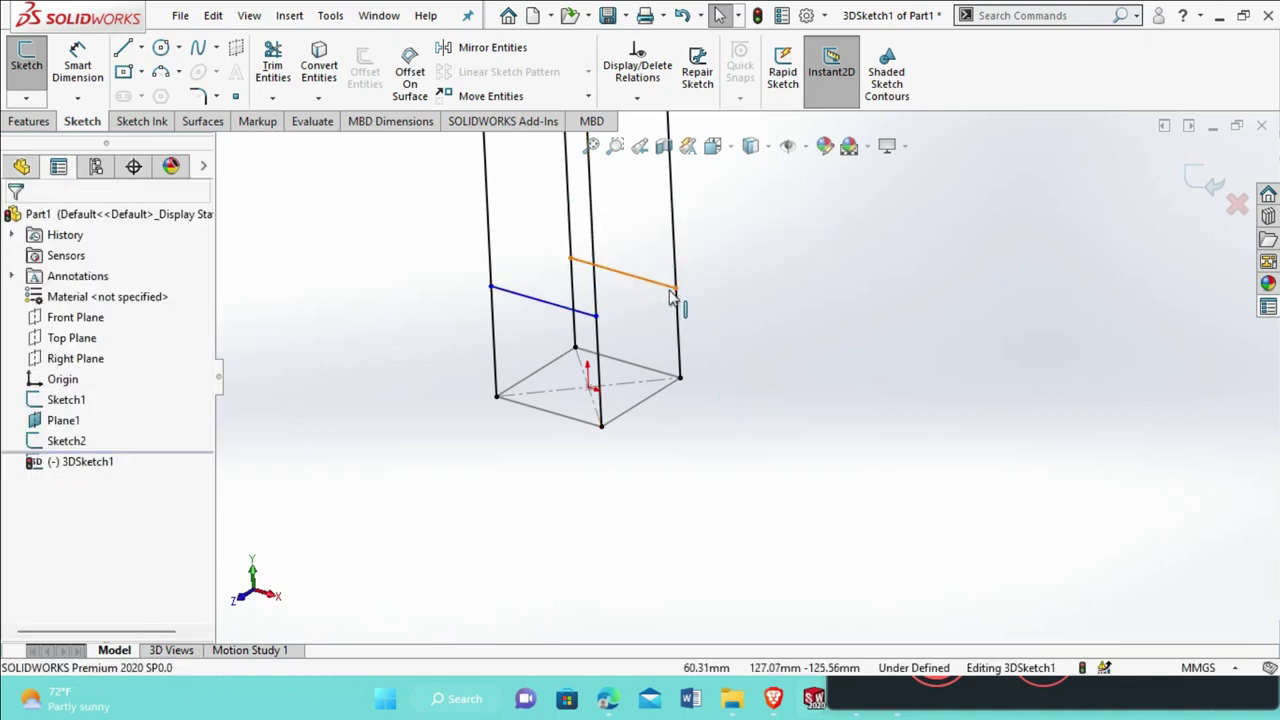
click(672, 289)
click(722, 210)
click(714, 371)
Dimension the front cross line's height above the front-right corner of the lower square as 200 mm
click(88, 76)
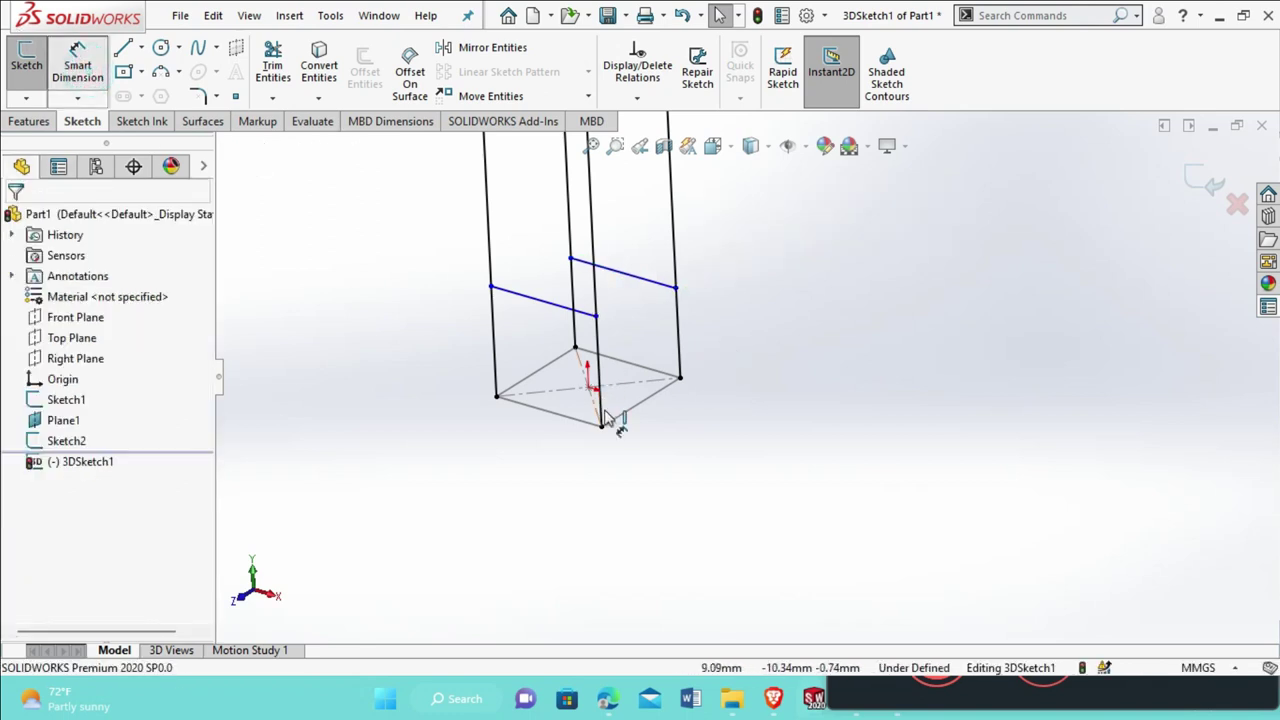
click(560, 307)
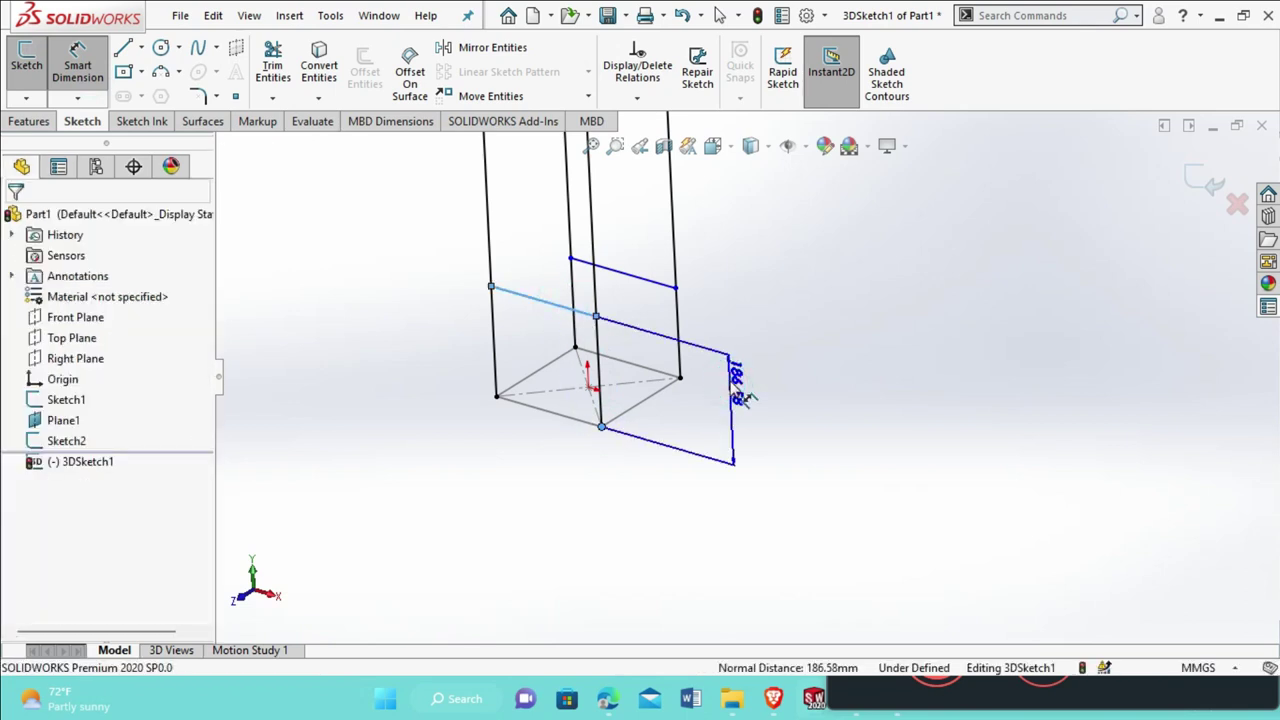
click(742, 398)
text(200)
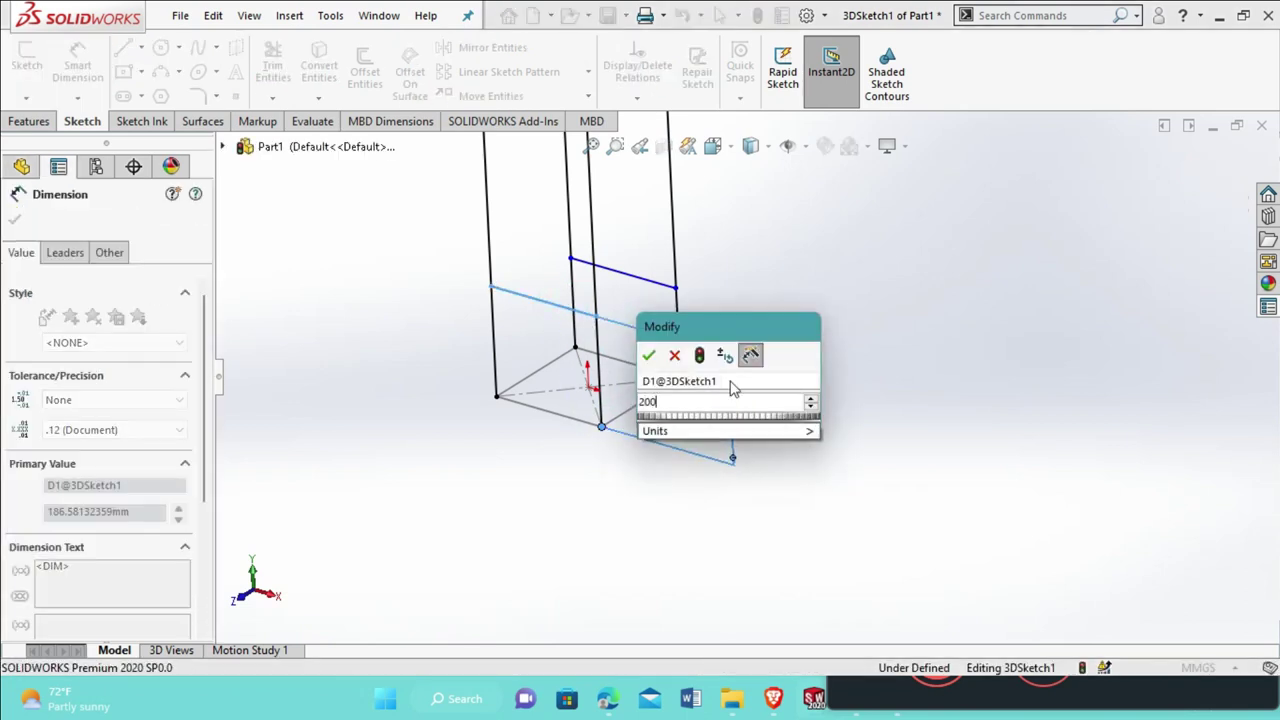
key(Return)
right_click(807, 299)
click(875, 360)
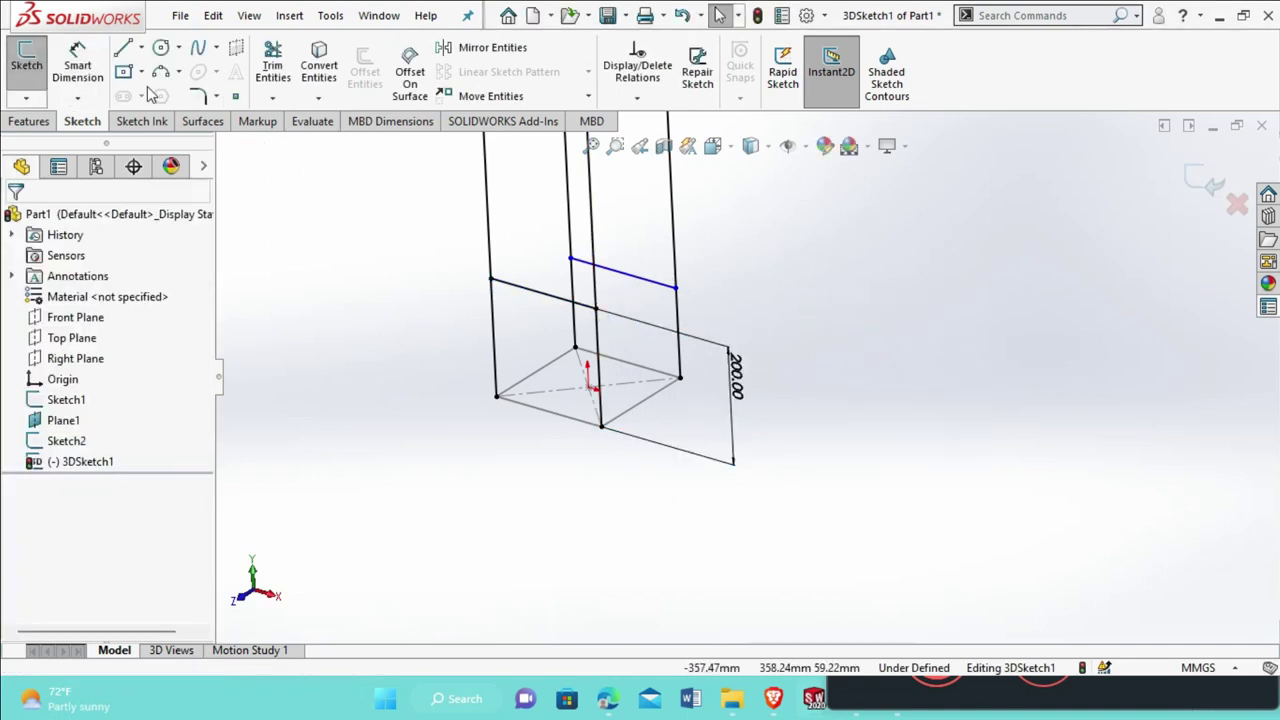
Dimension the back cross line's height above the back edge of the lower square as 200 mm
click(80, 70)
click(665, 373)
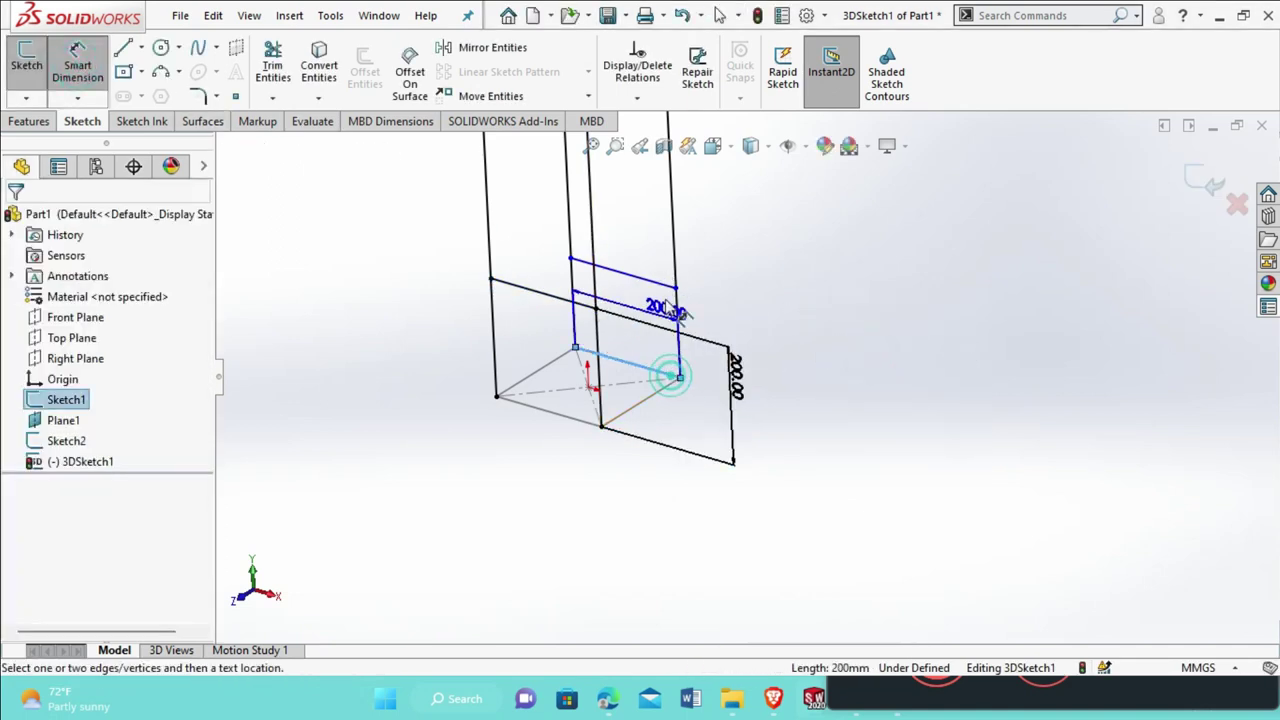
click(657, 288)
click(800, 378)
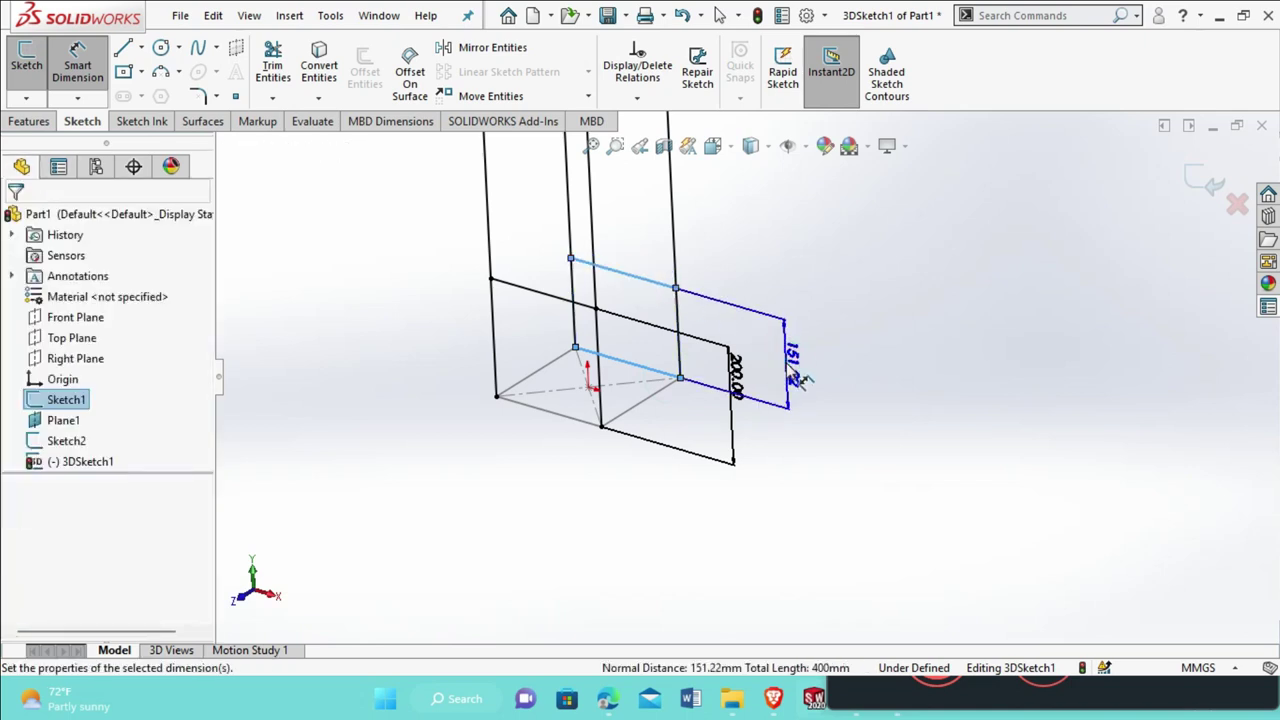
text(200)
key(Return)
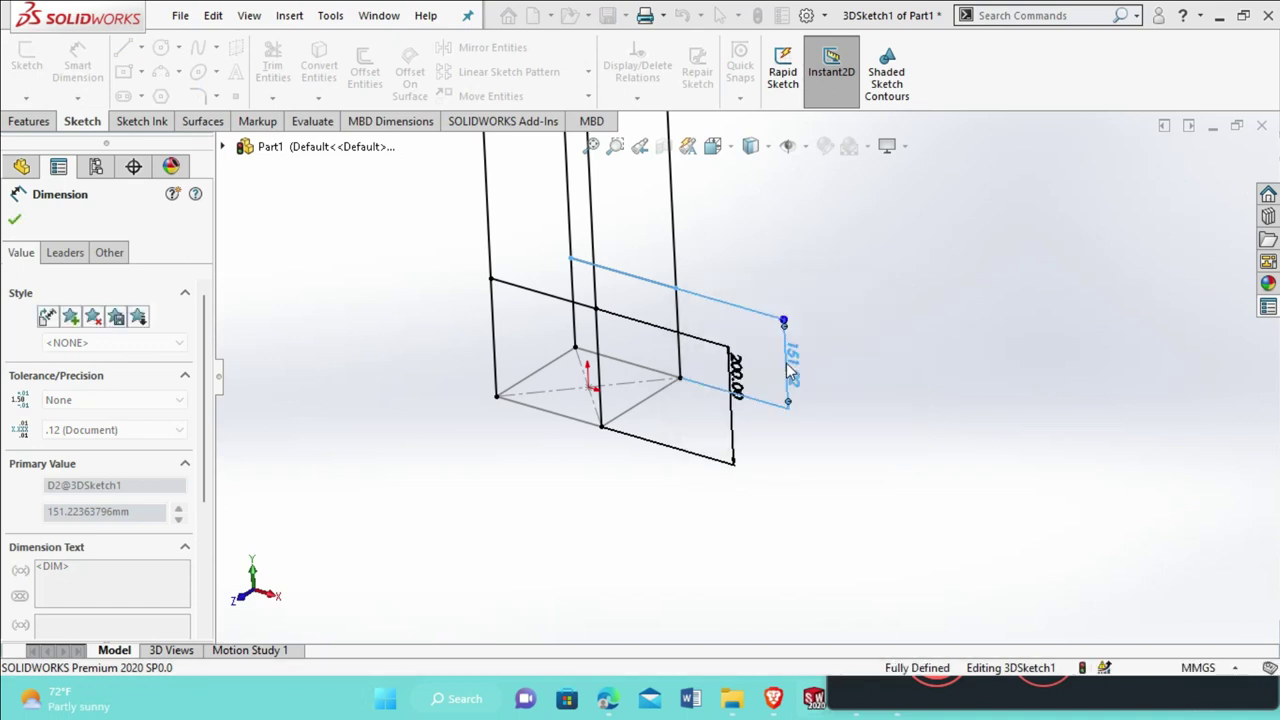
right_click(871, 283)
click(922, 337)
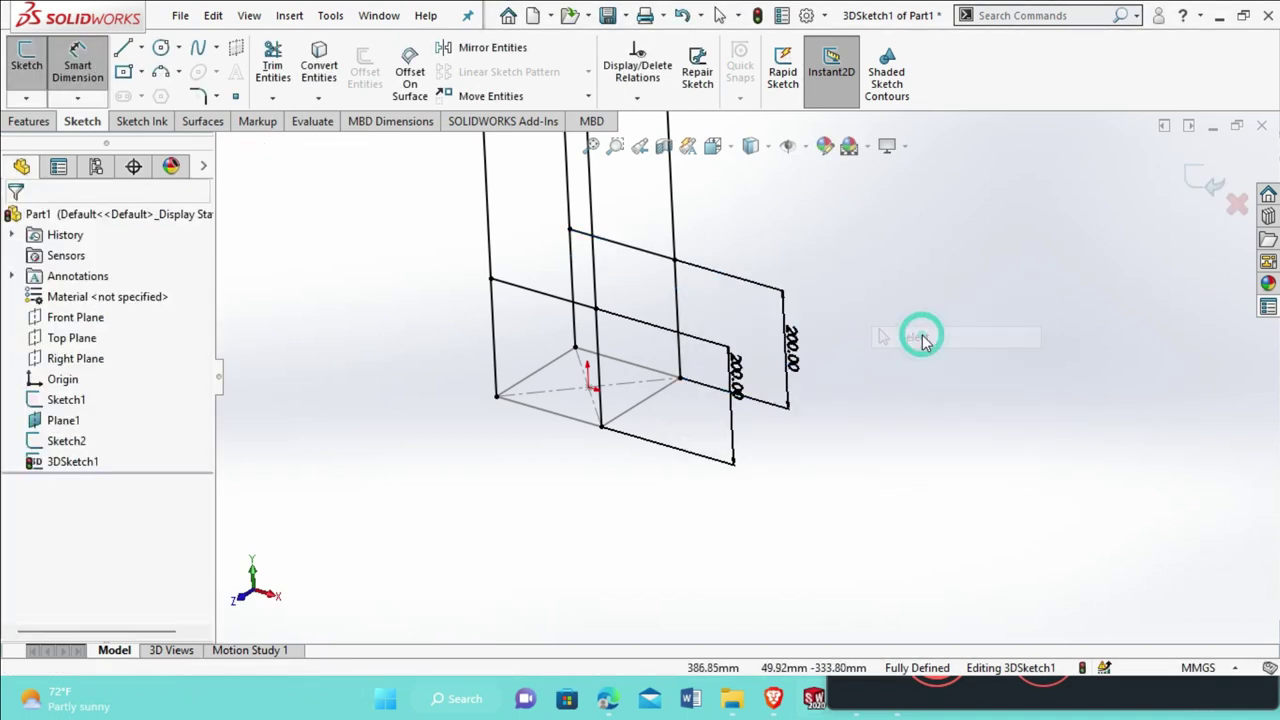
Draw 3D sketch lines over the front and back edges of the upper square, from corner to corner
scroll(922, 334, up, 5)
scroll(847, 273, down, 5)
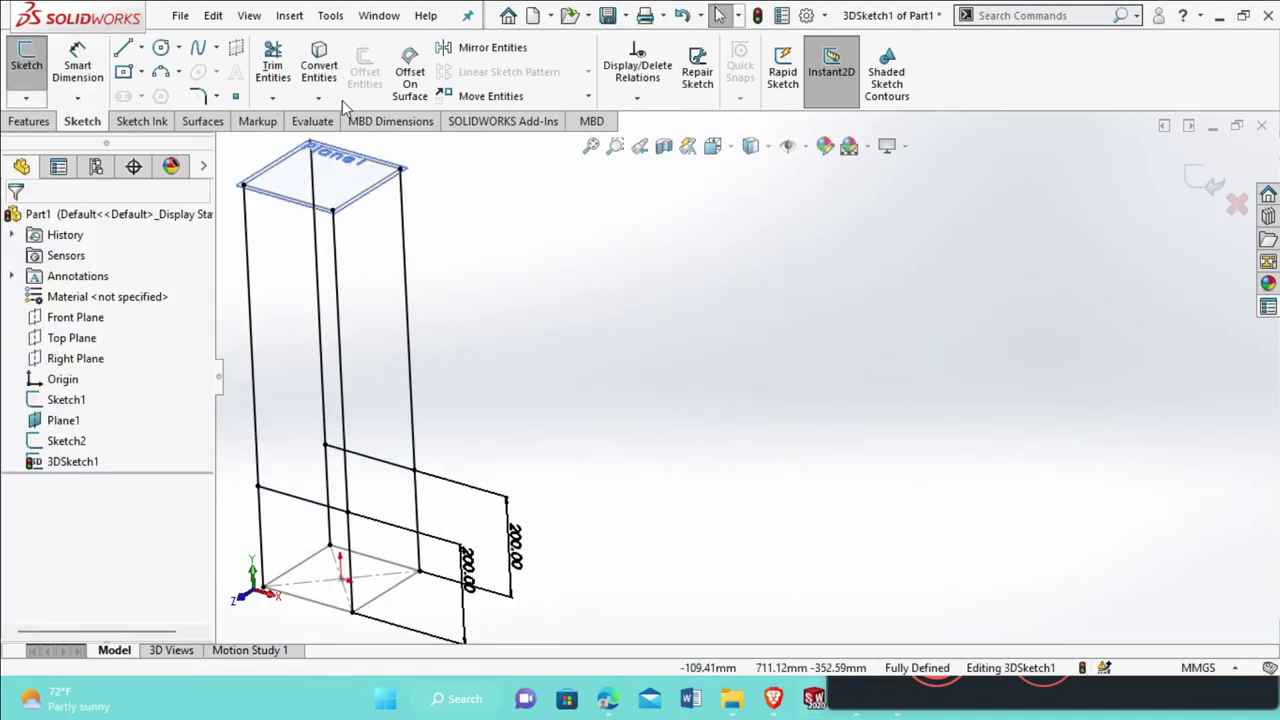
click(123, 48)
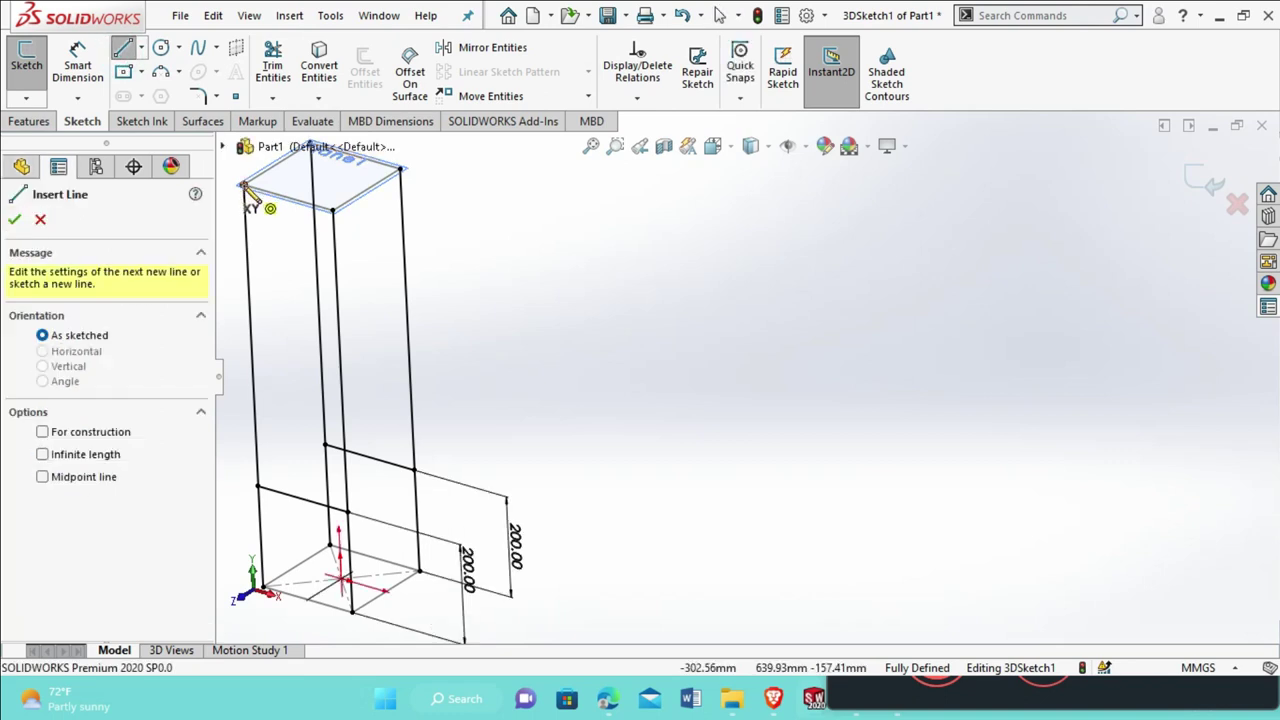
click(333, 208)
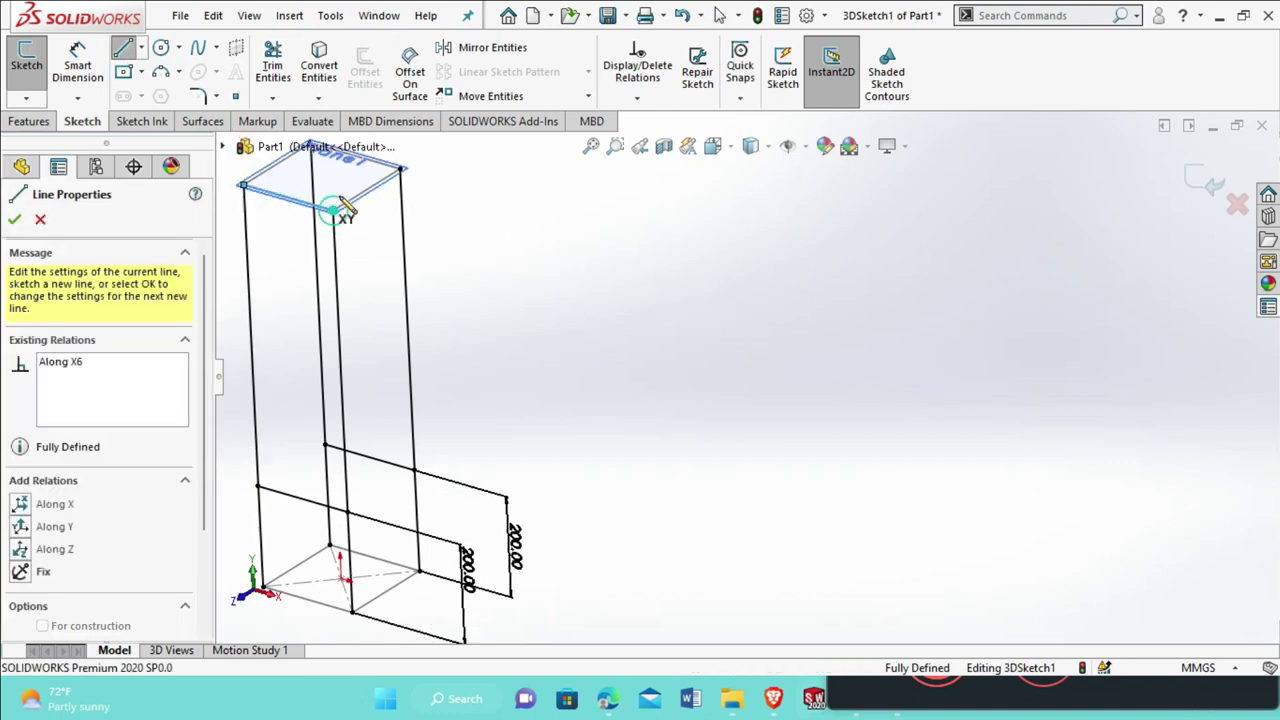
scroll(529, 209, down, 8)
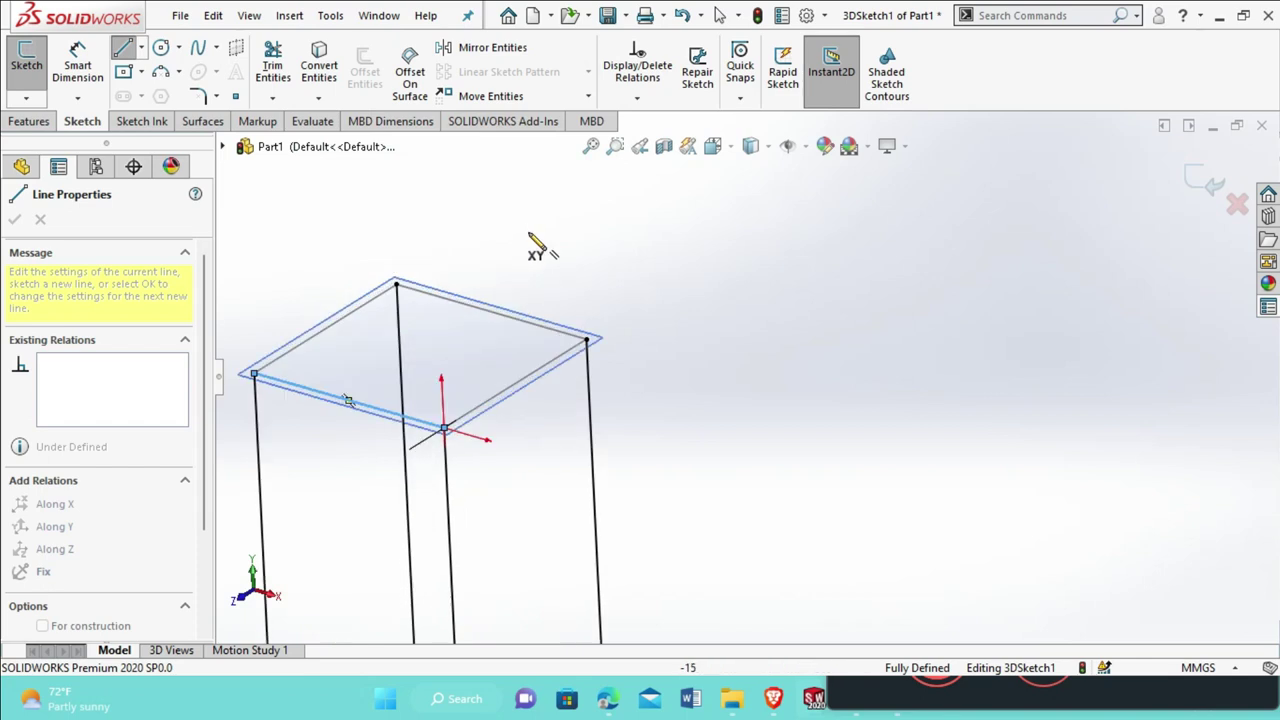
click(610, 370)
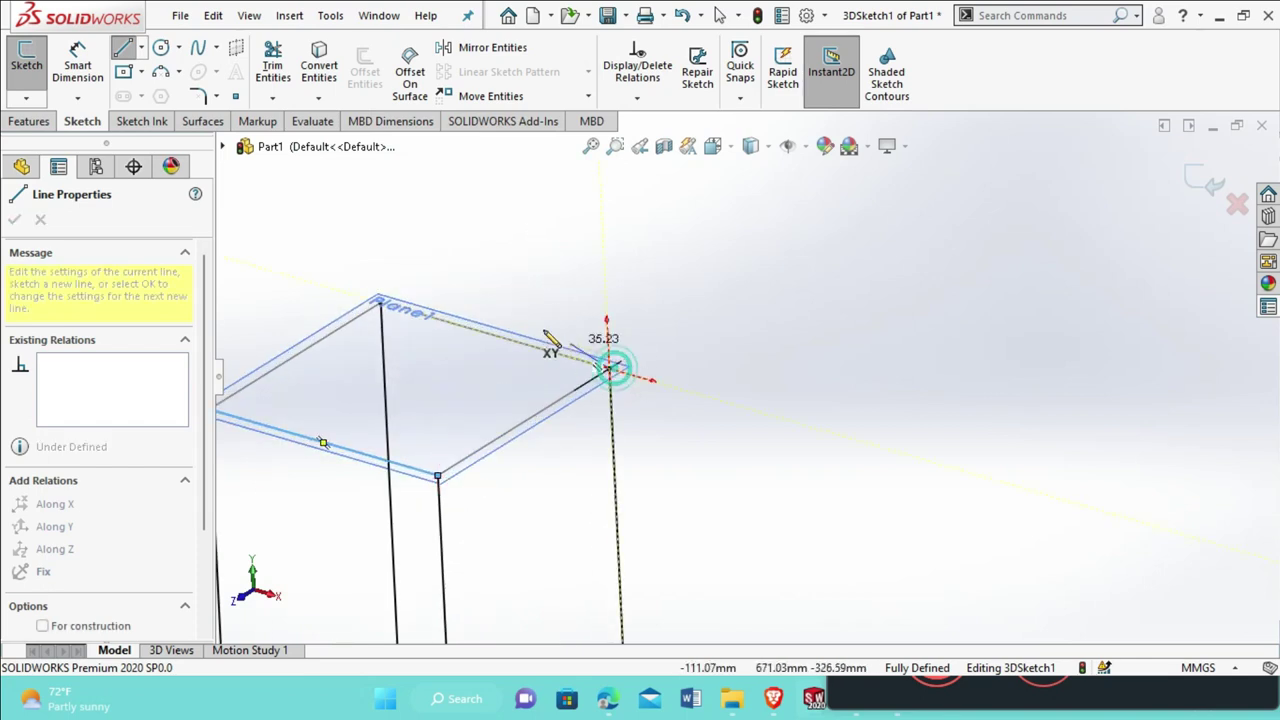
click(380, 305)
scroll(372, 302, up, 5)
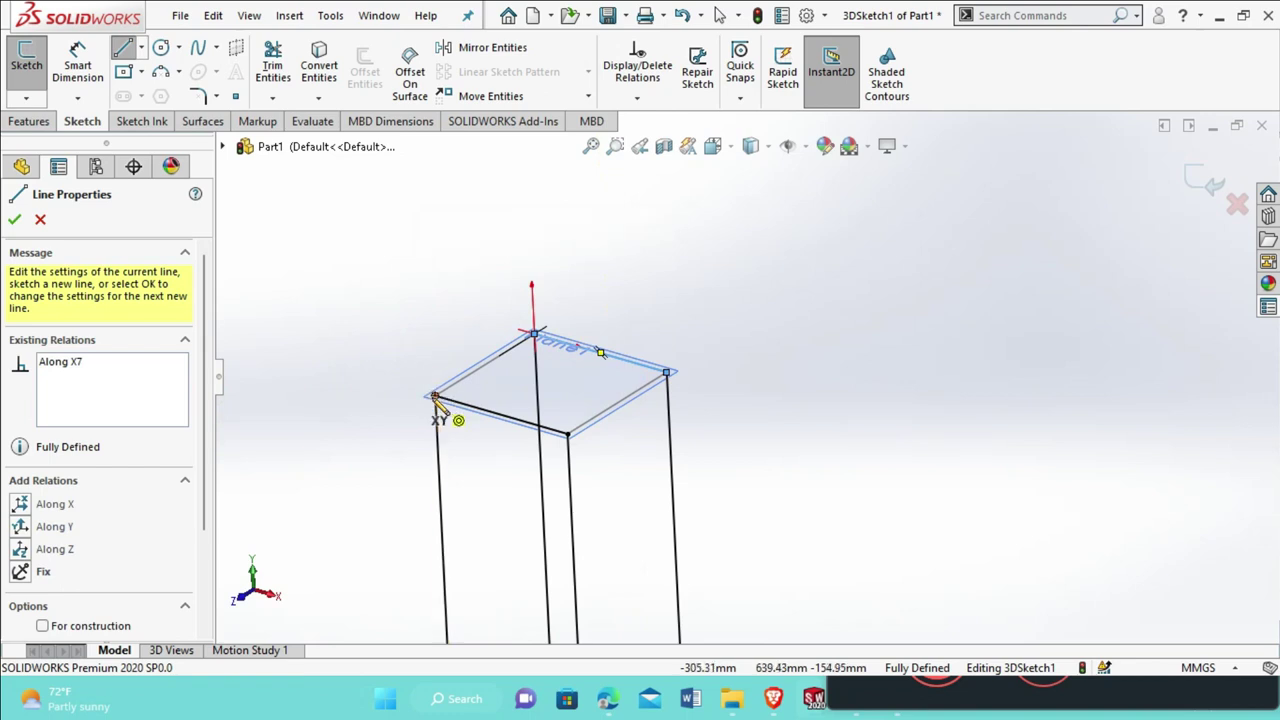
Draw lines over the left and right edges of the upper square, from corner to corner
click(433, 398)
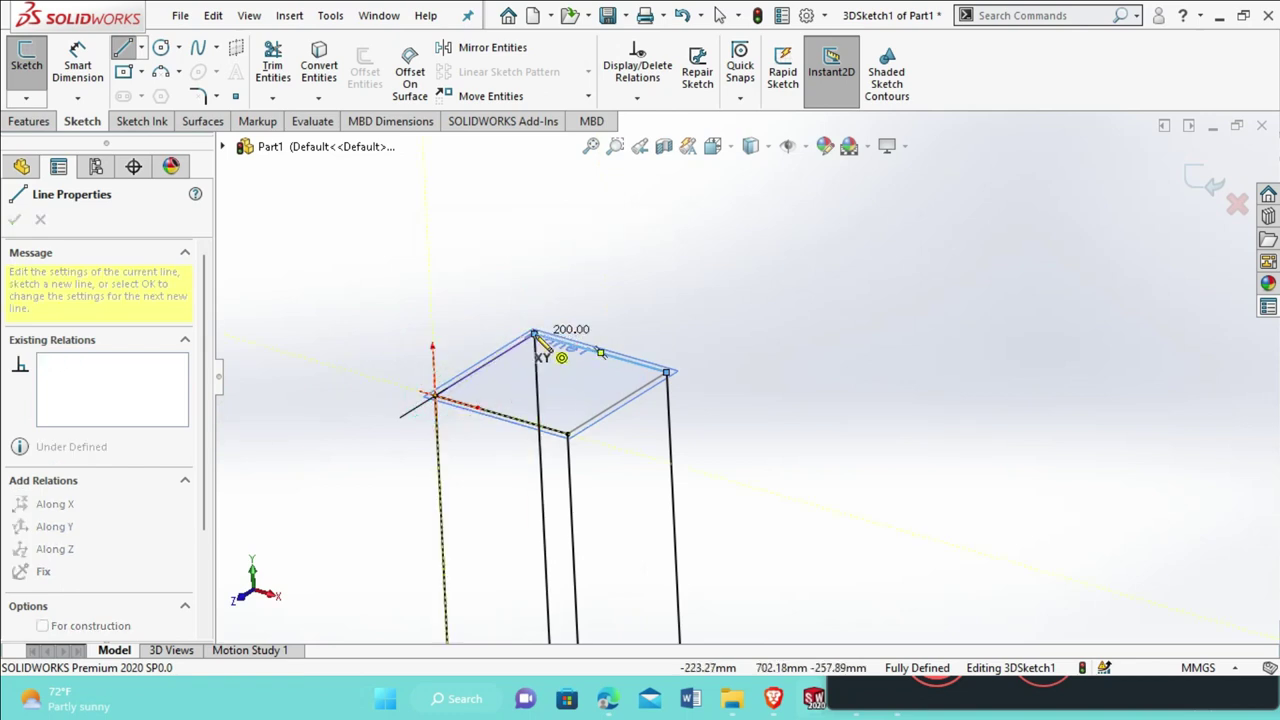
click(535, 335)
right_click(543, 347)
click(565, 346)
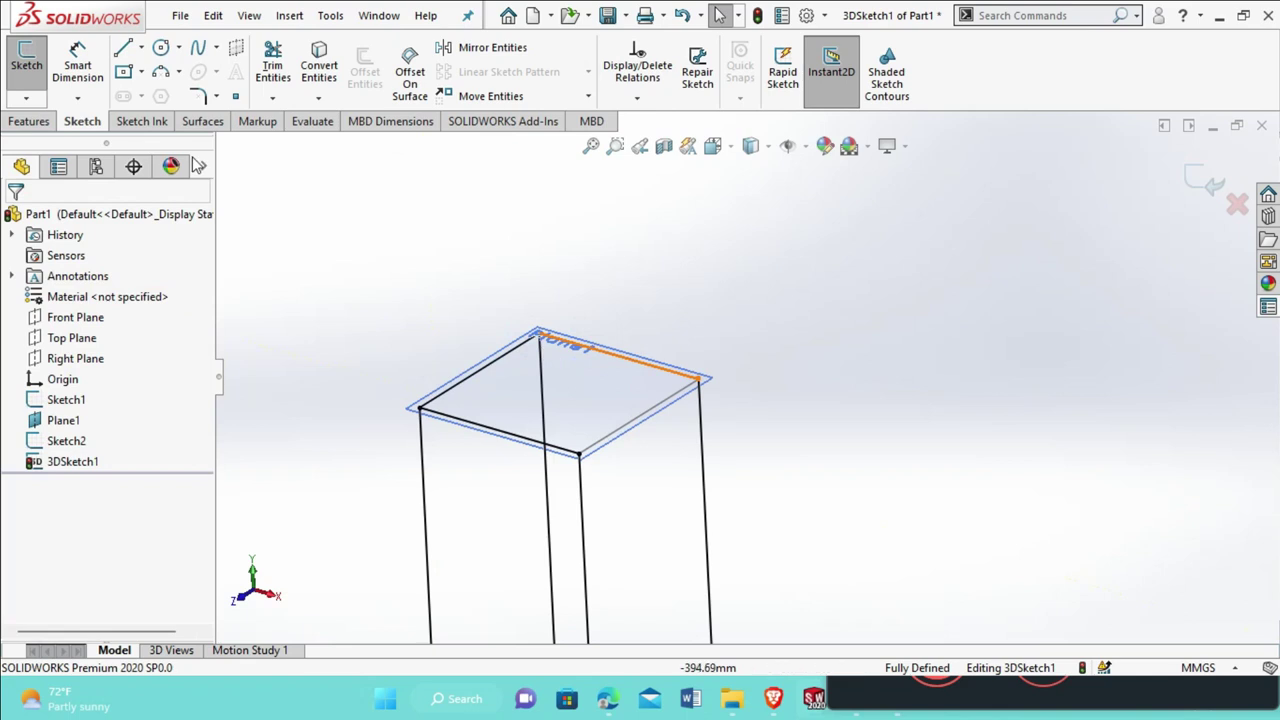
click(123, 47)
click(579, 455)
click(698, 379)
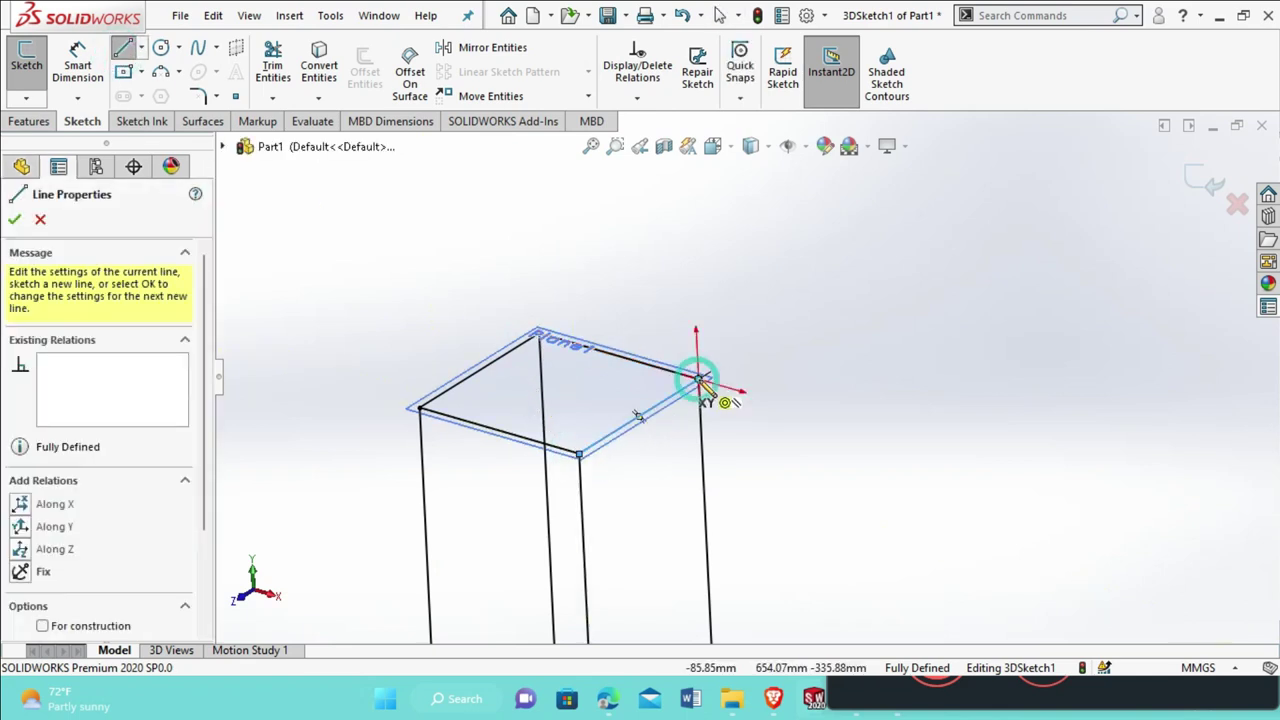
right_click(700, 381)
click(765, 391)
Draw lines over the right and left edges of the lower square, from corner to corner
scroll(790, 390, up, 4)
scroll(757, 530, down, 8)
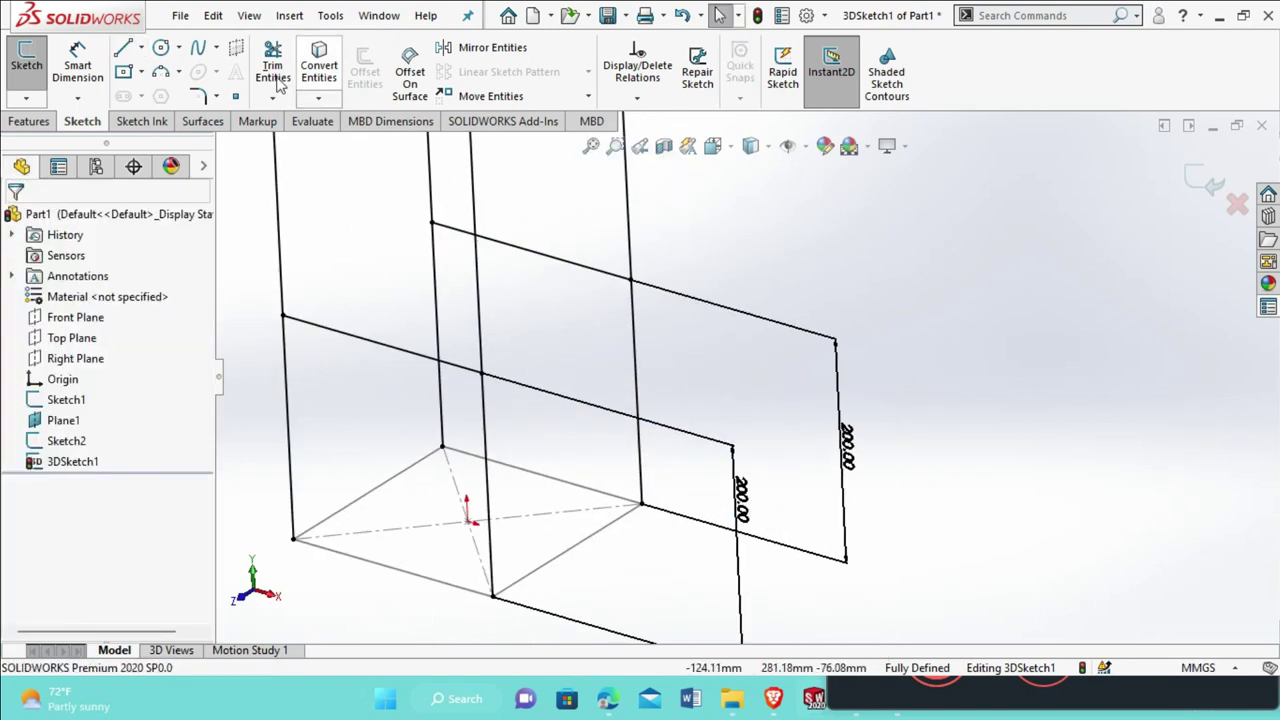
click(124, 48)
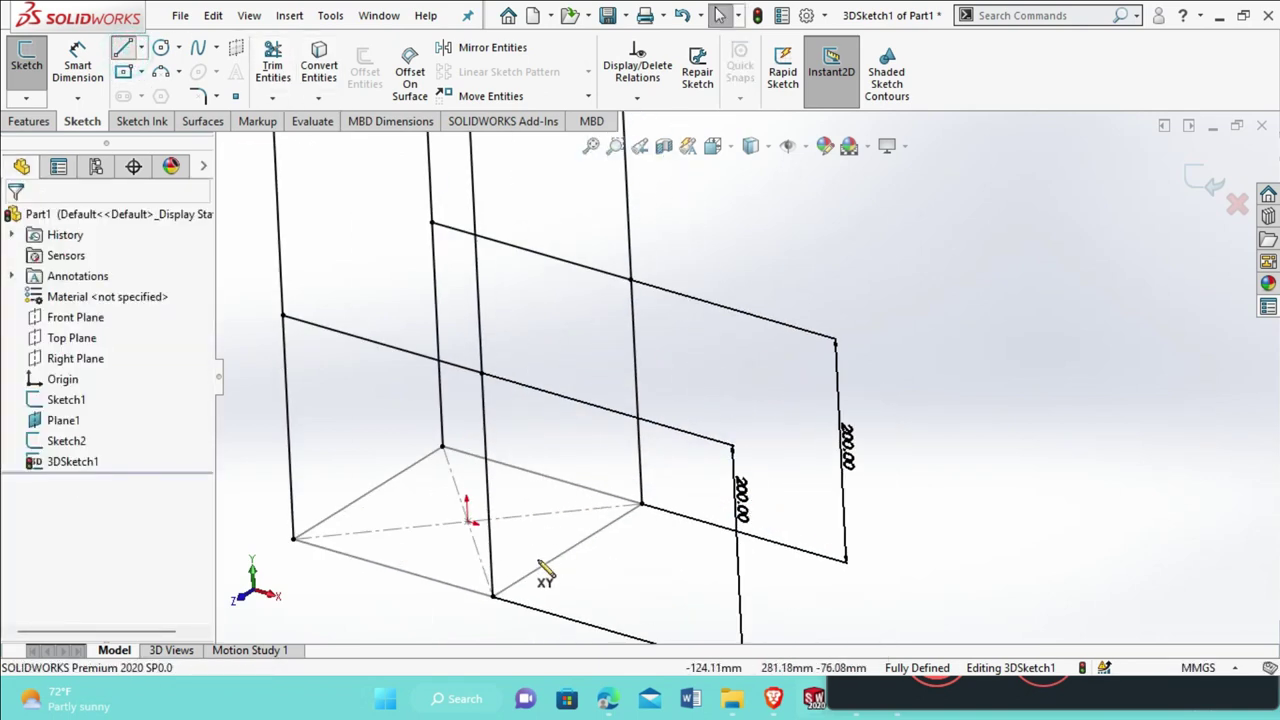
click(492, 596)
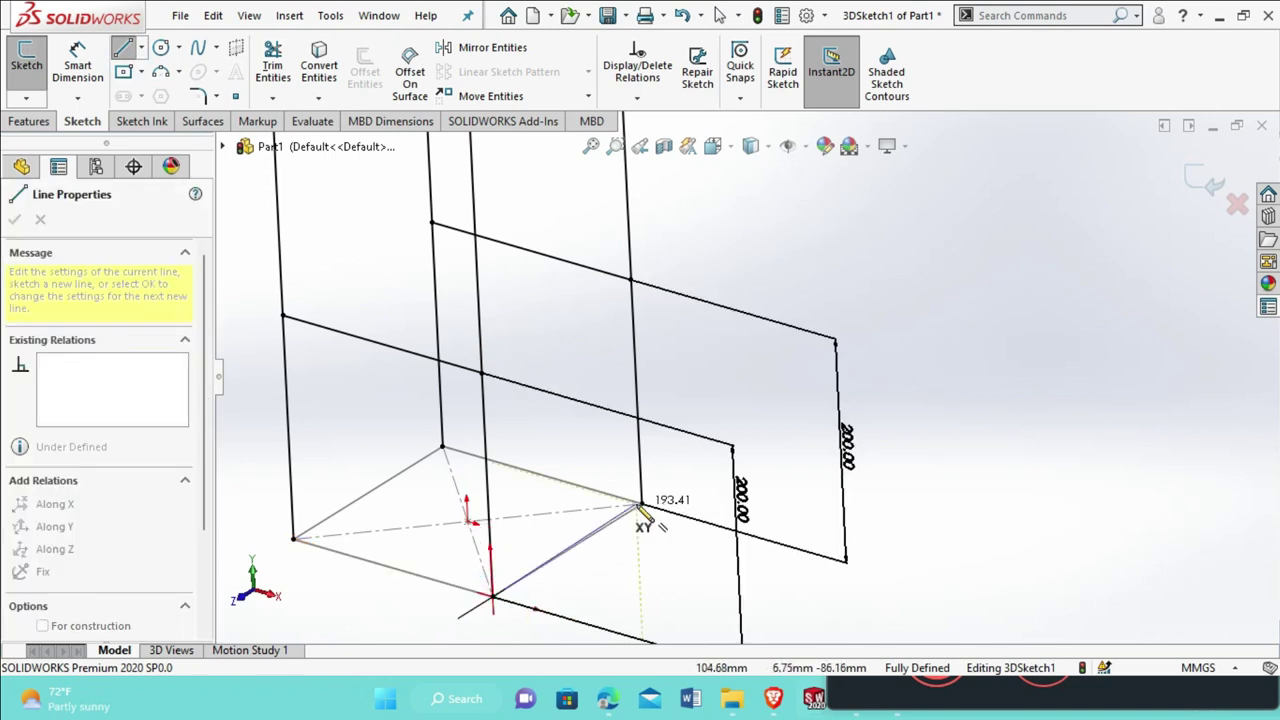
click(641, 505)
right_click(641, 505)
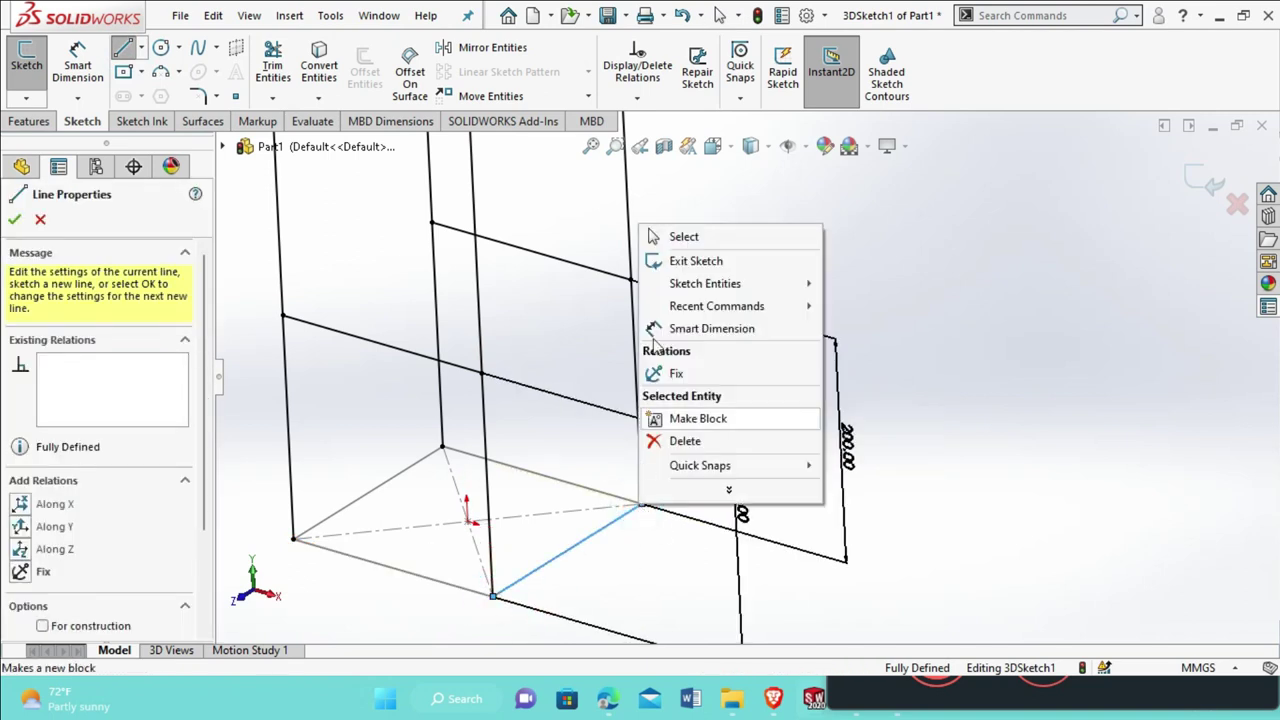
click(684, 237)
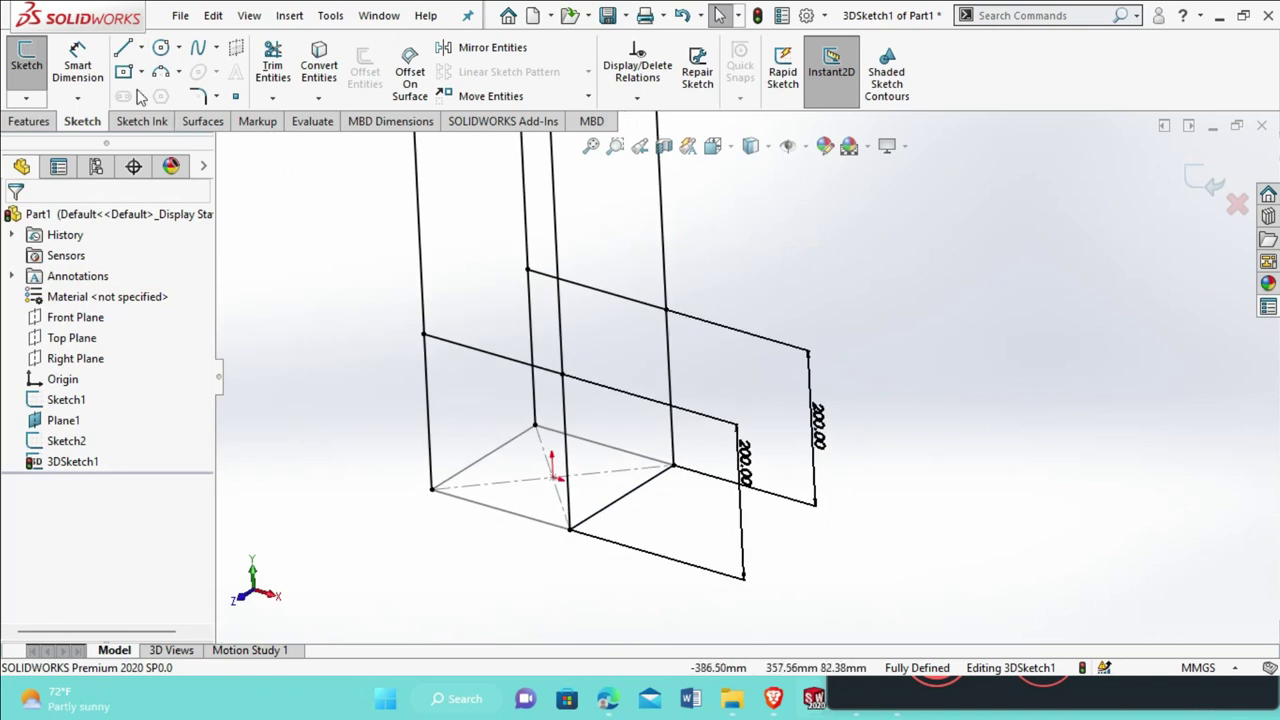
click(431, 489)
click(535, 425)
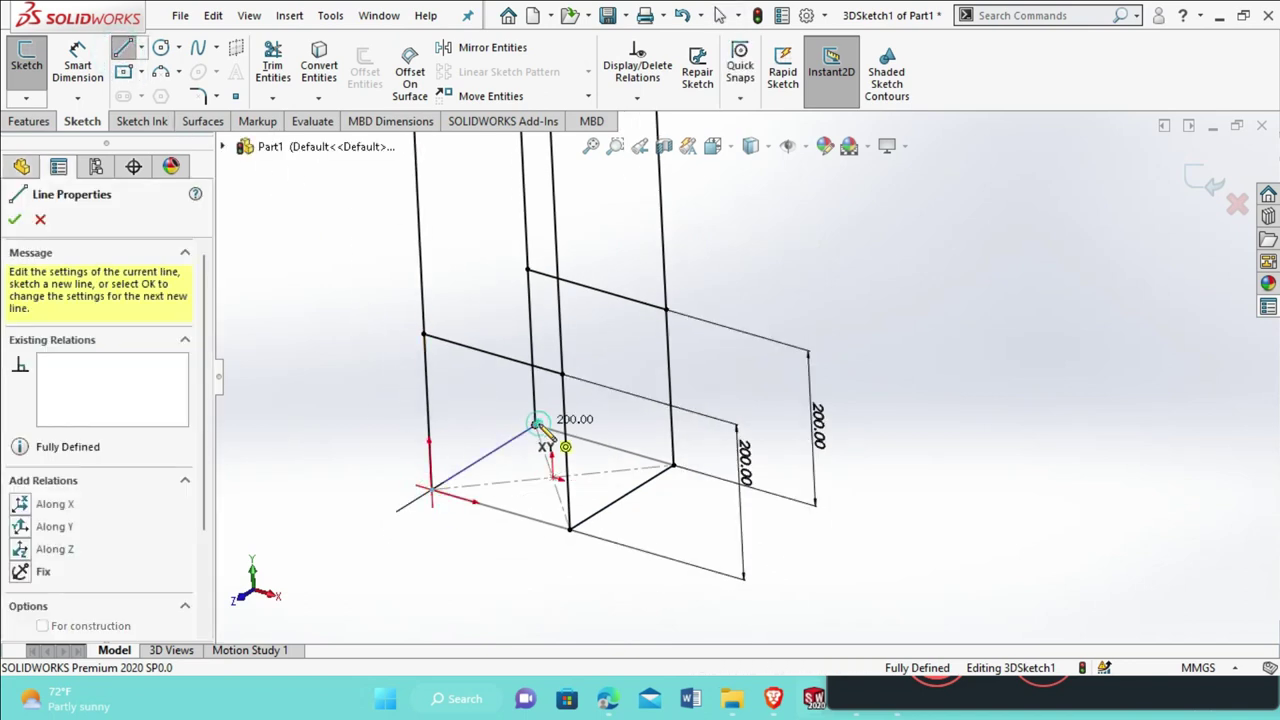
right_click(537, 424)
click(585, 158)
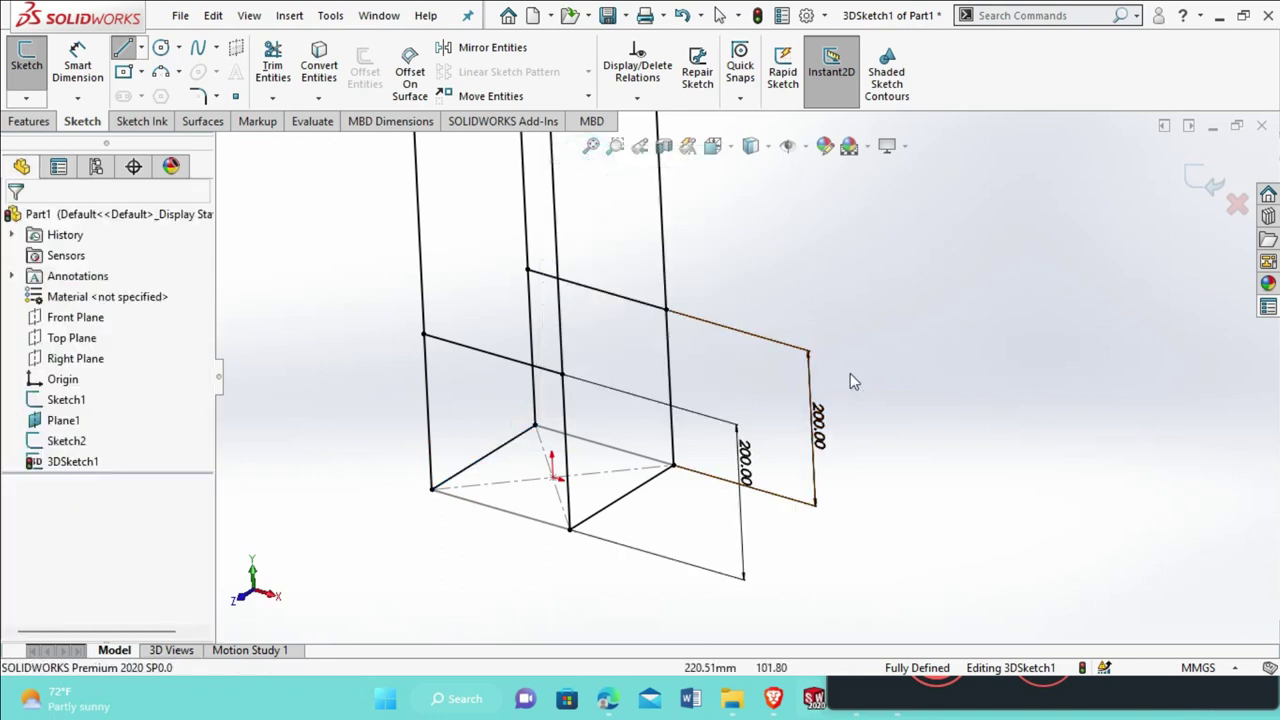
Examine the skeleton and check the back and front edge lines of the upper square
scroll(879, 404, up, 5)
scroll(866, 378, down, 3)
mouse_move(860, 367)
middle_down()
mouse_move(643, 271)
mouse_move(660, 258)
middle_up()
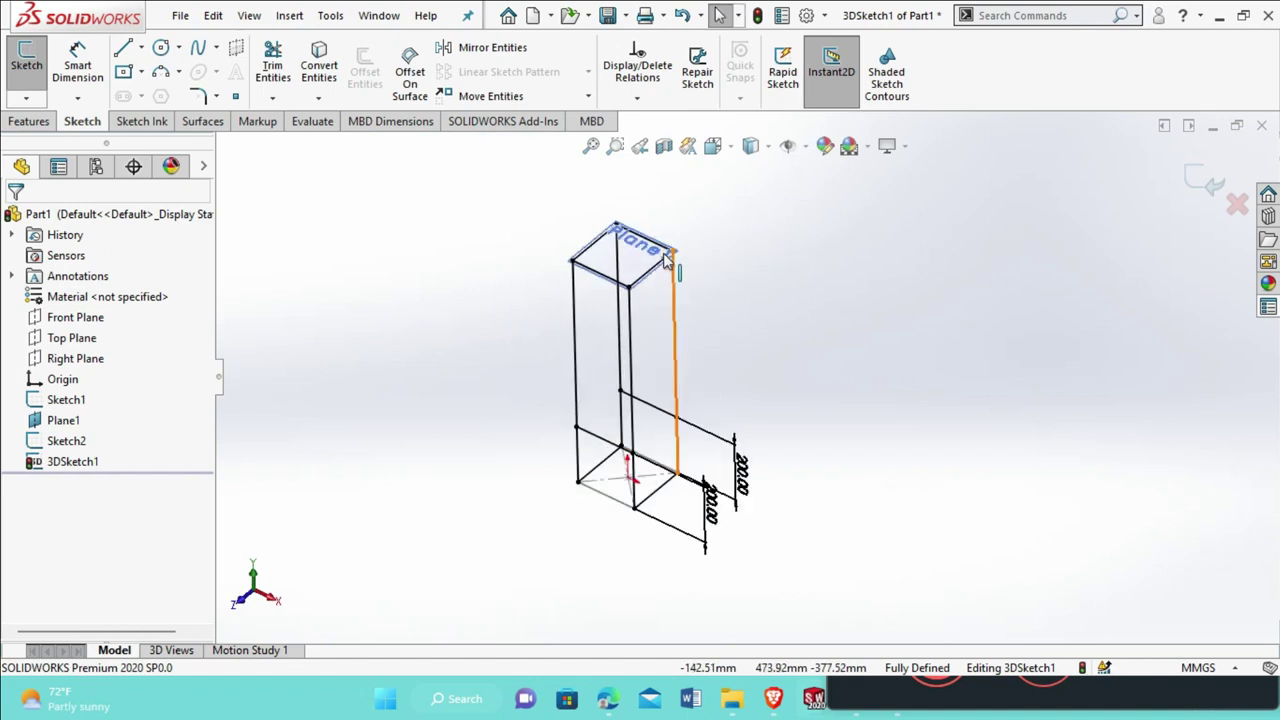
scroll(660, 260, down, 4)
click(650, 278)
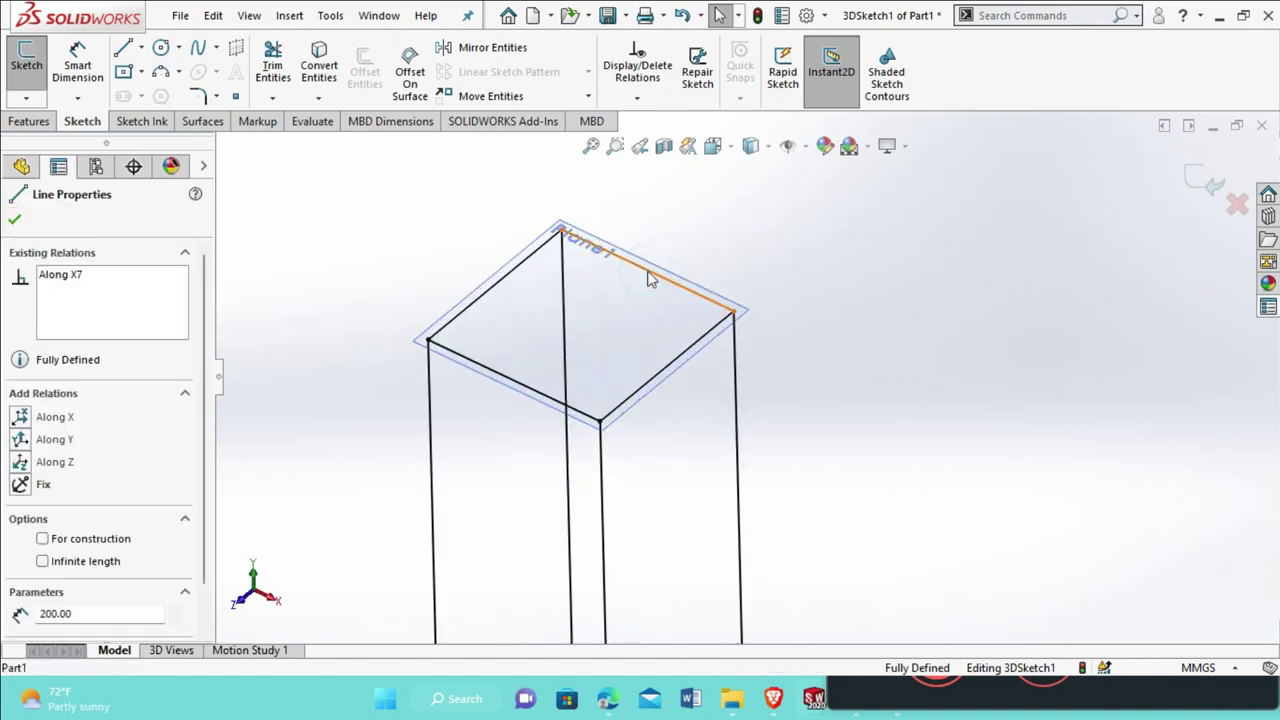
scroll(996, 436, up, 6)
scroll(996, 440, down, 2)
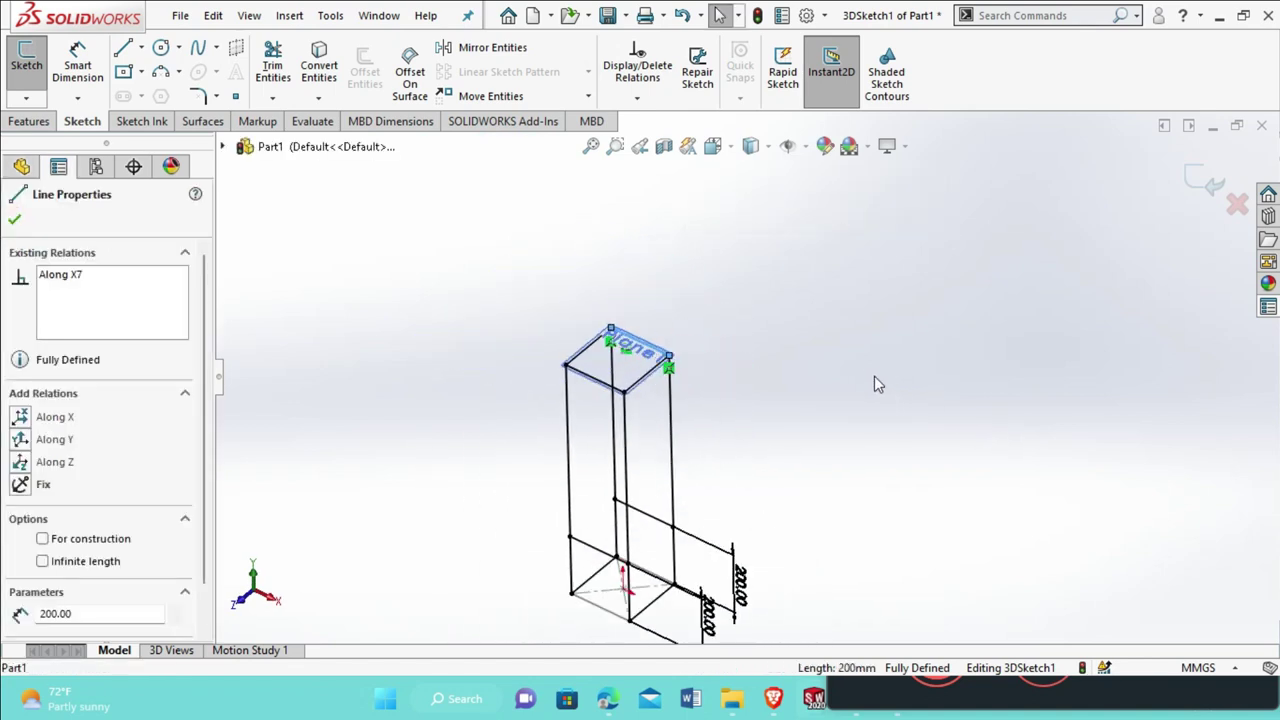
click(799, 353)
scroll(603, 369, down, 2)
click(561, 405)
click(708, 306)
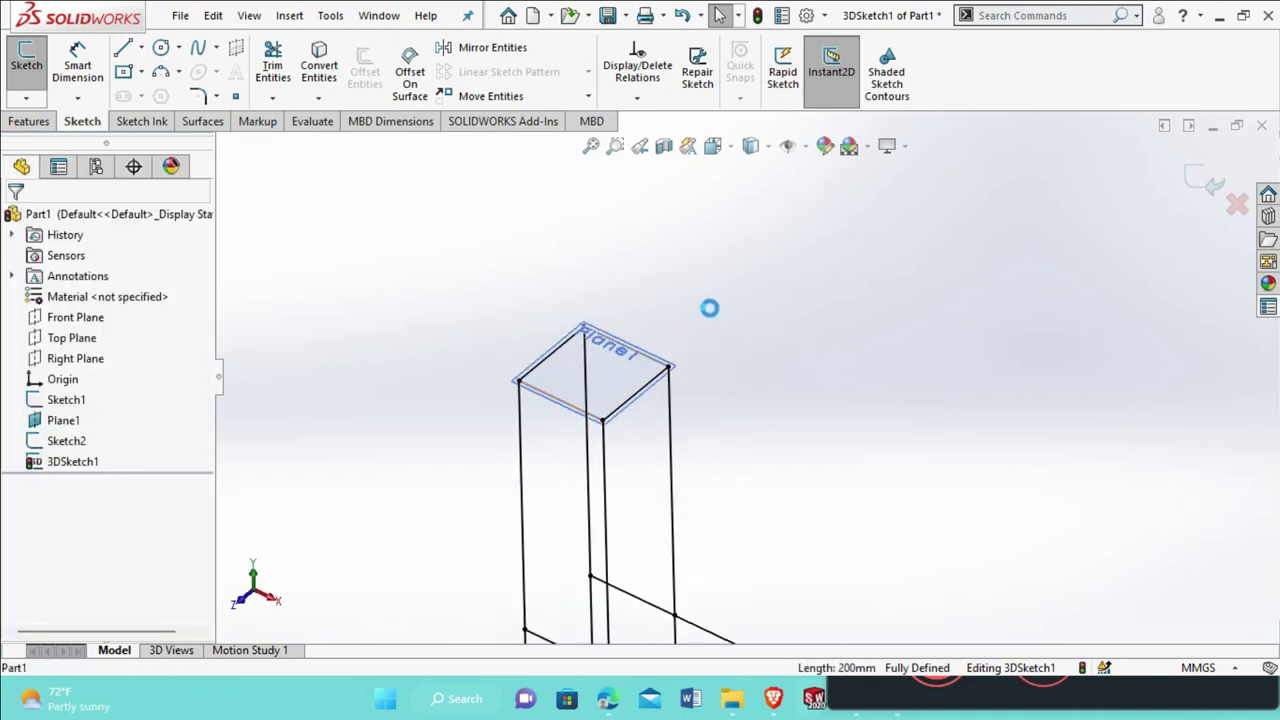
Draw a line along X joining the midpoints of the upper square's left and right edges, and exit the 3D sketch
click(124, 54)
scroll(600, 357, down, 2)
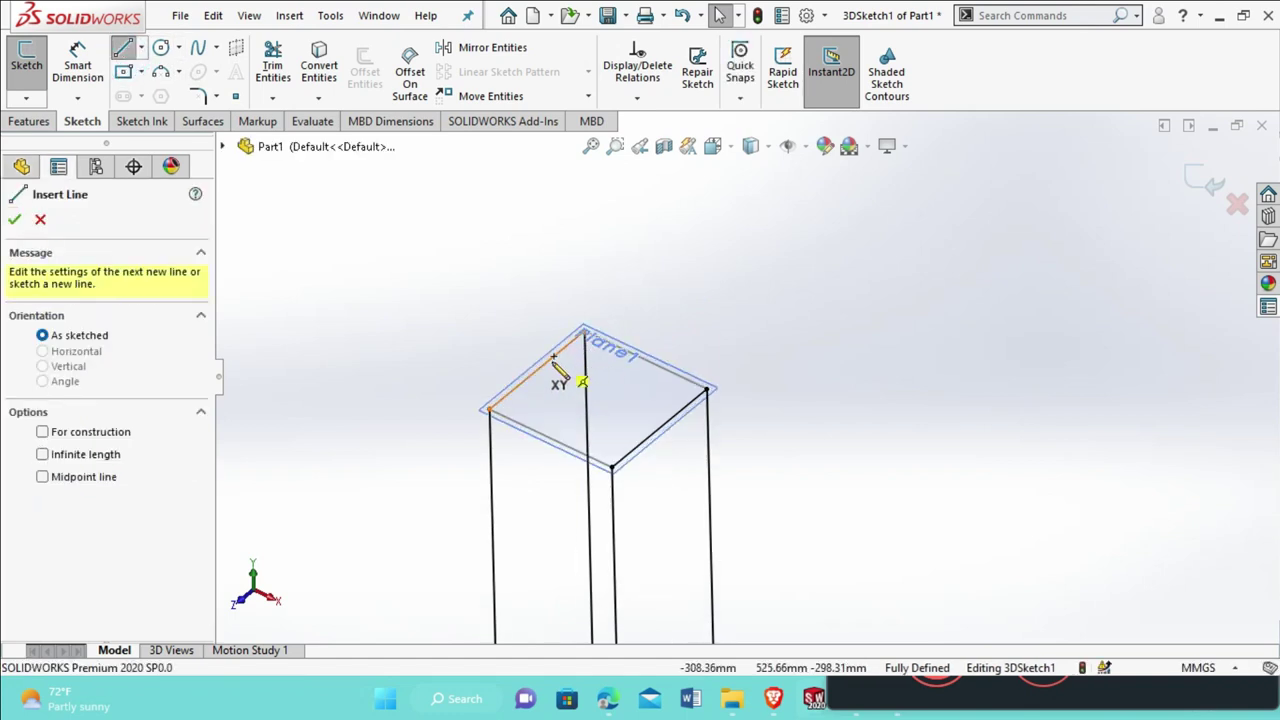
click(536, 370)
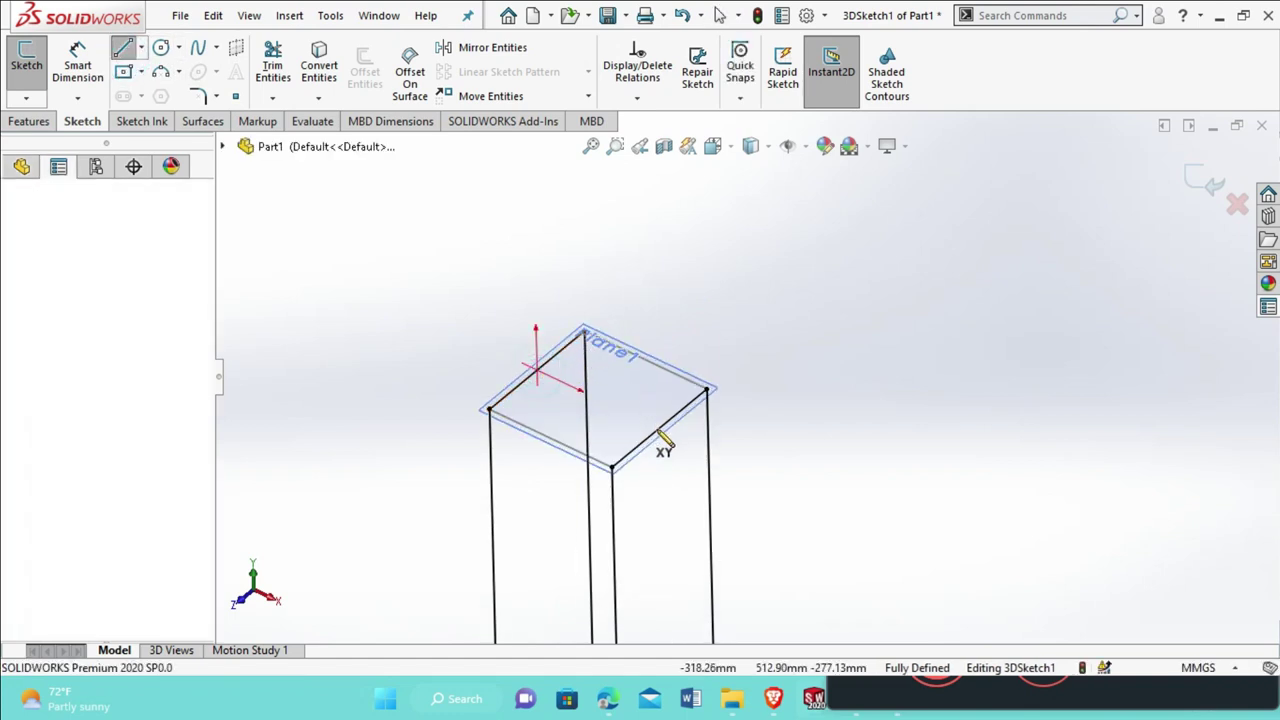
right_click(661, 430)
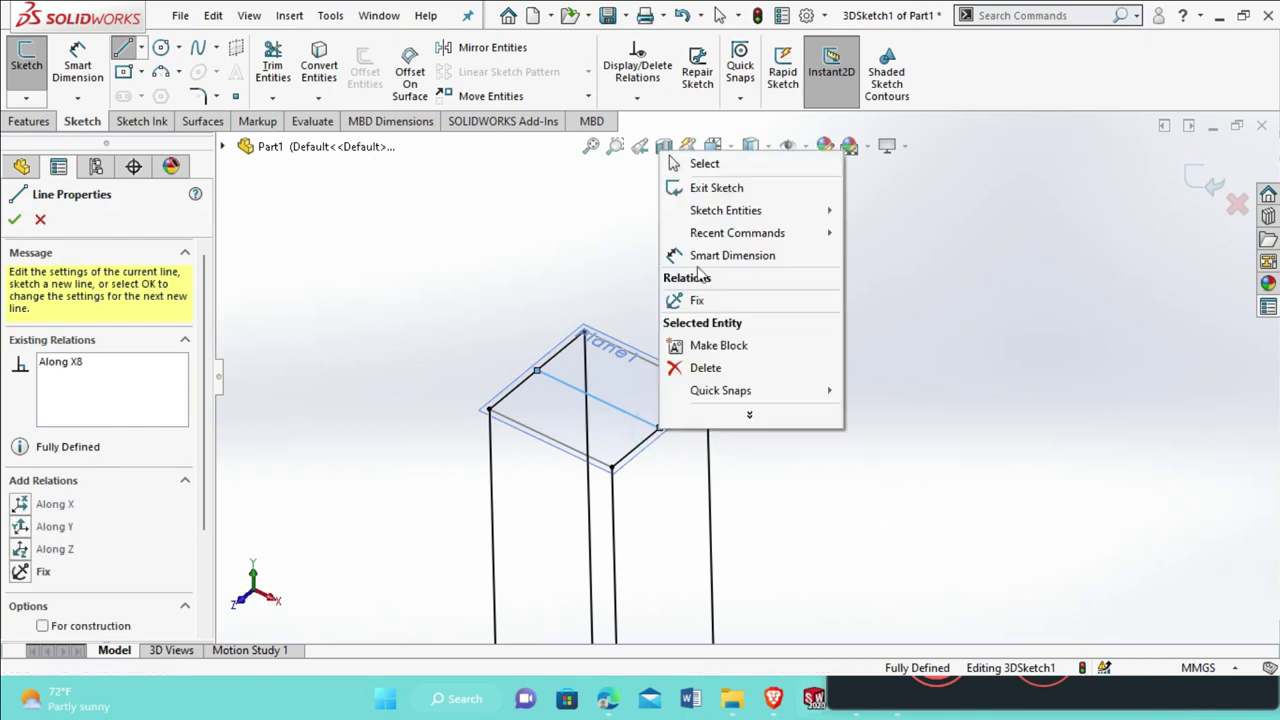
click(700, 162)
scroll(806, 430, up, 3)
scroll(798, 495, down, 5)
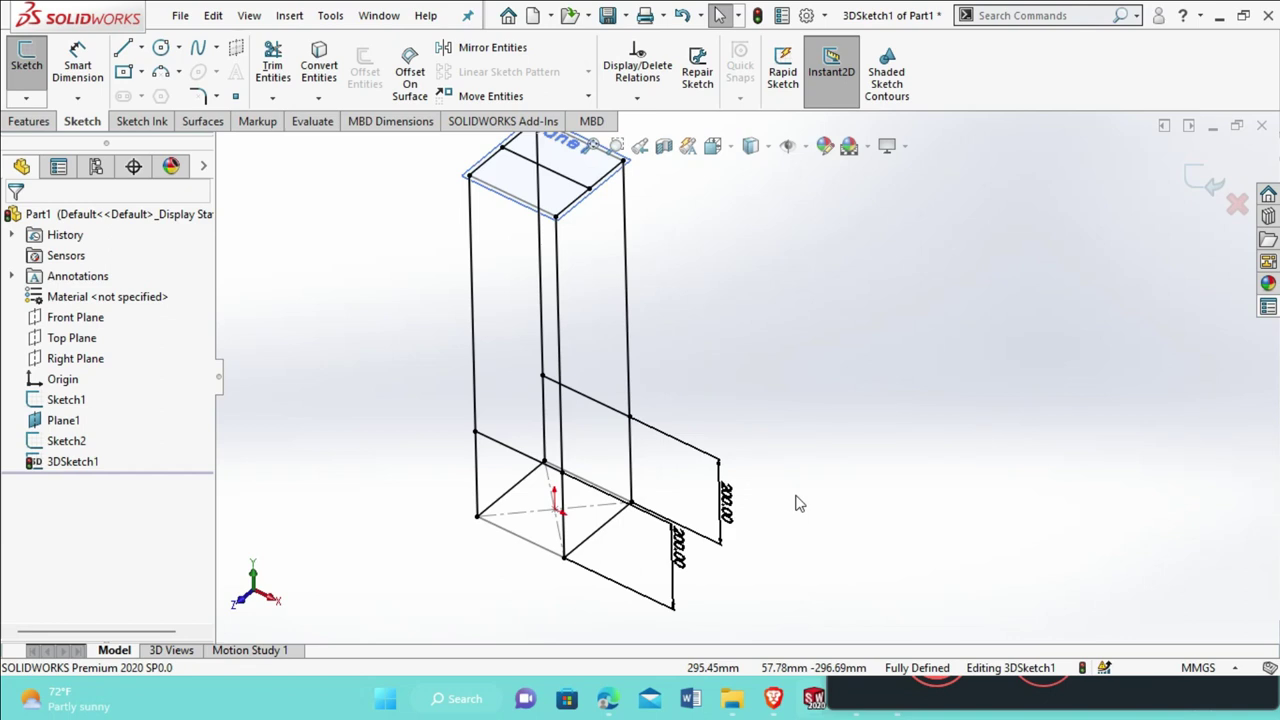
click(1204, 184)
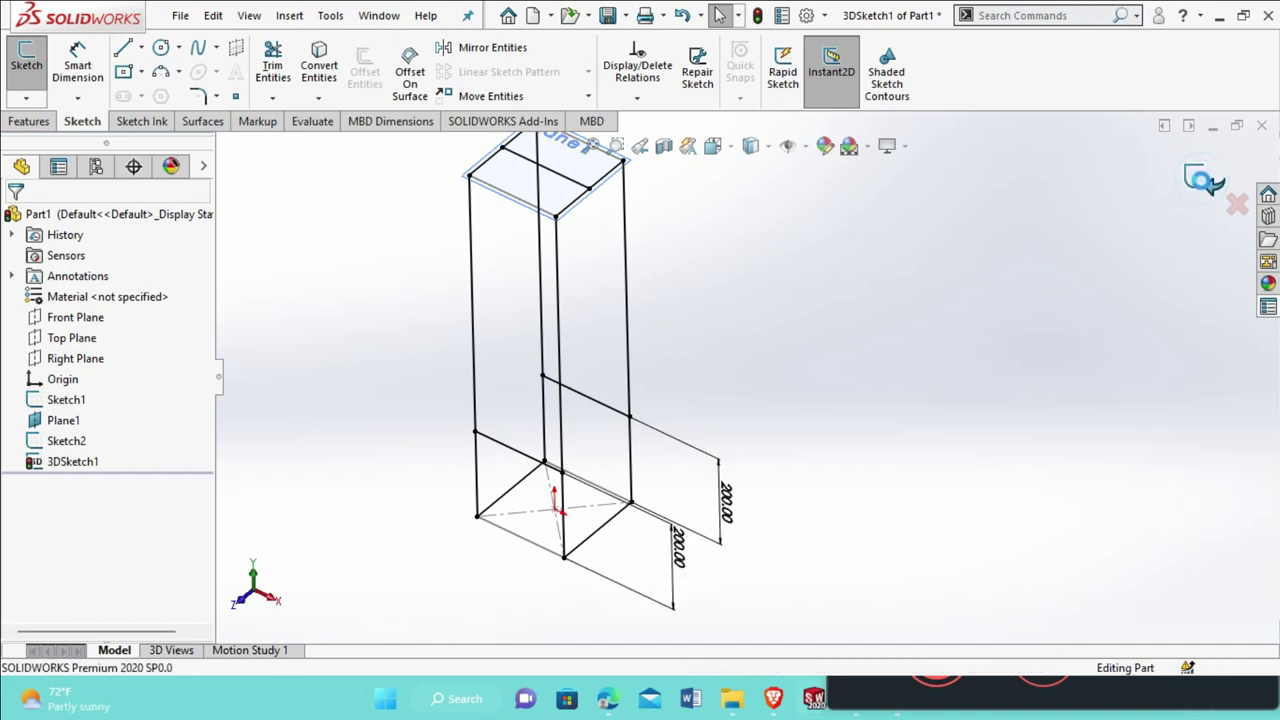
click(808, 420)
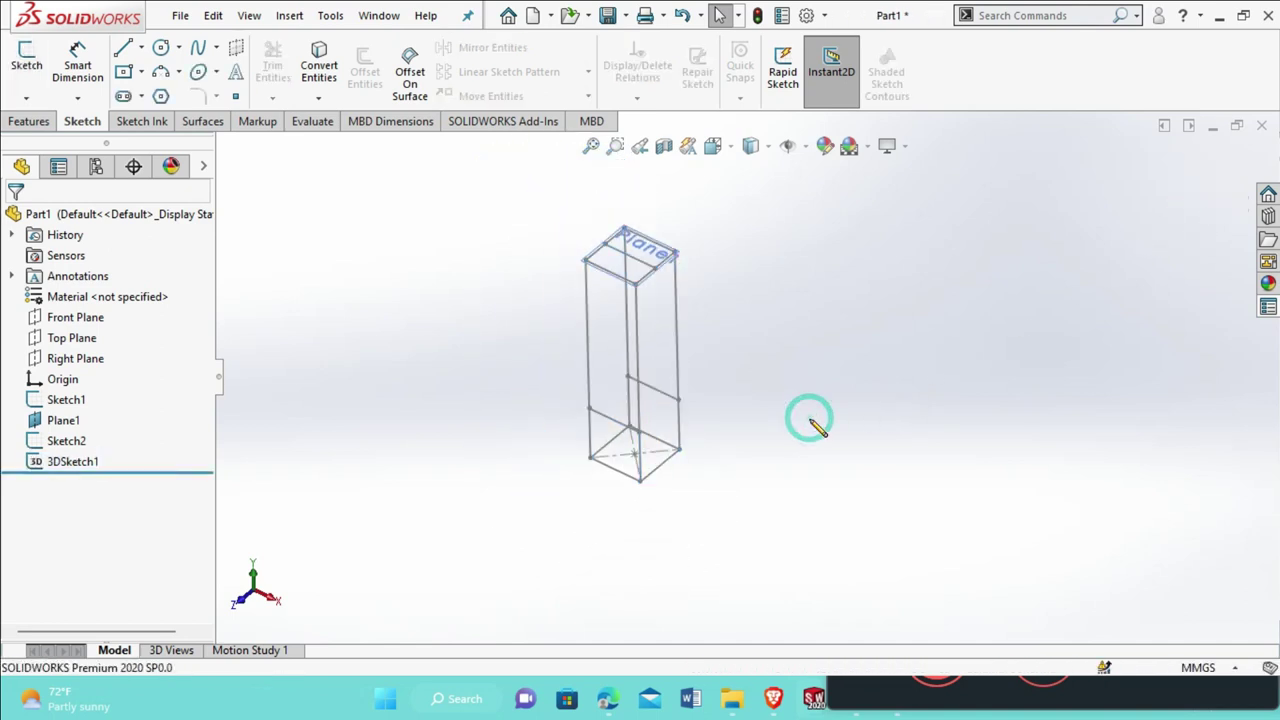
Start a weldment structural member with the Timor-Leste standard, Rectangle tube type and 40 x20 x2 size
click(285, 22)
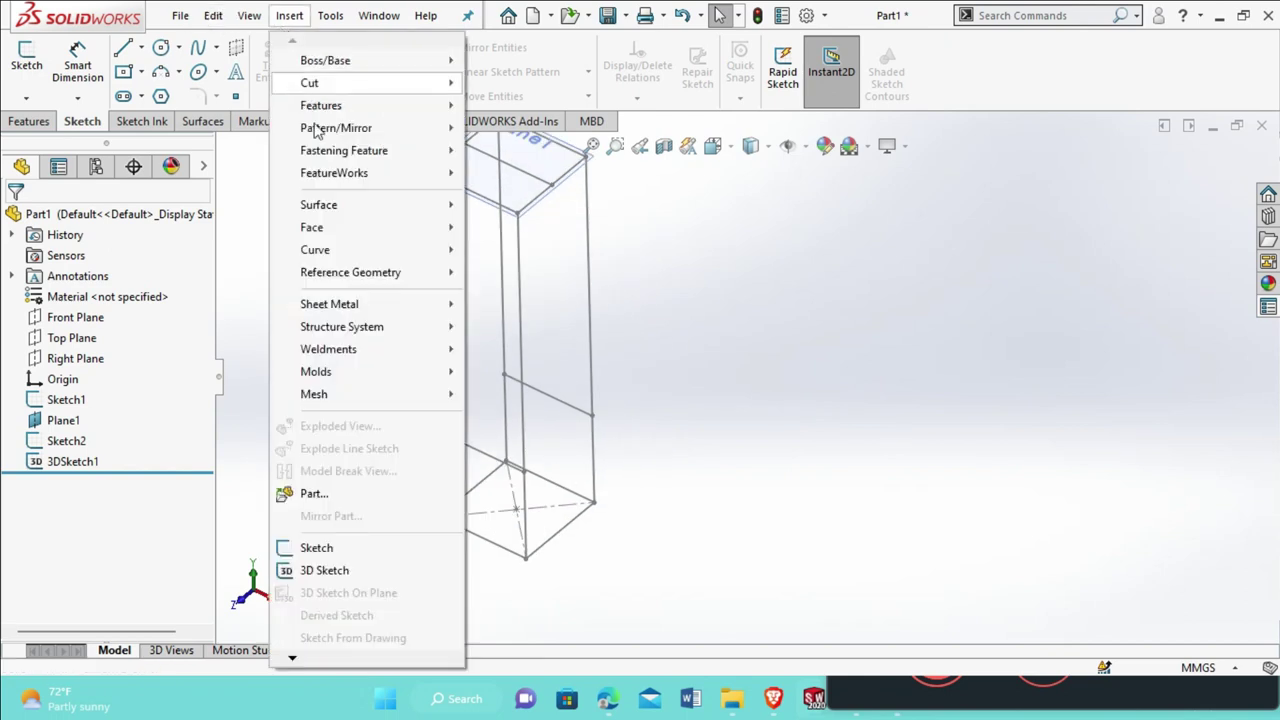
mouse_move(380, 356)
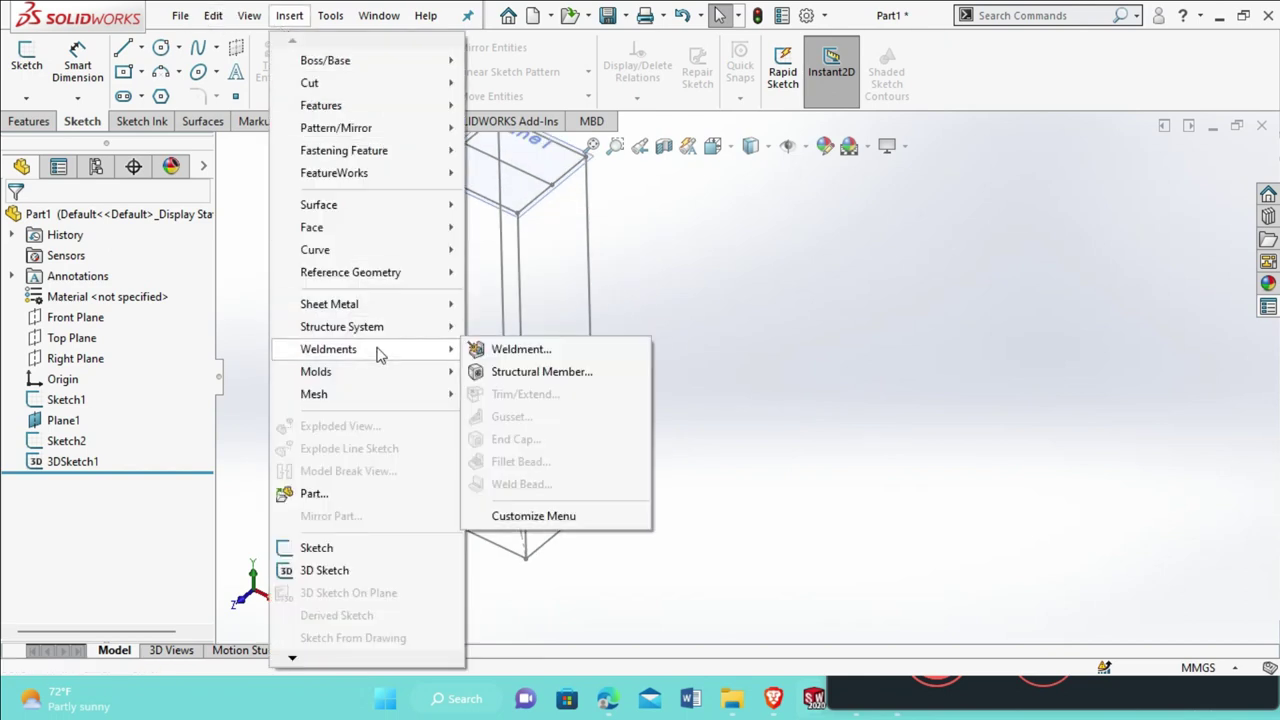
click(501, 374)
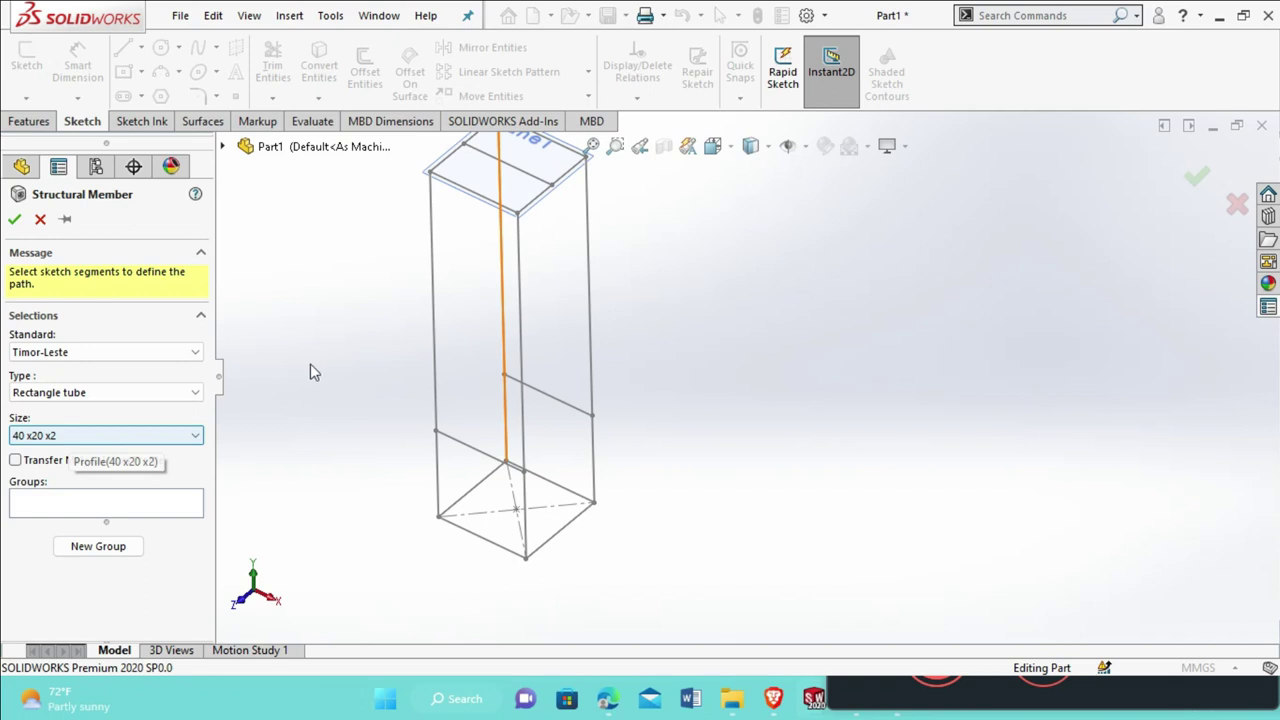
Add the skeleton's two left vertical lines to the structural member as the first group of tubes
scroll(475, 294, down, 4)
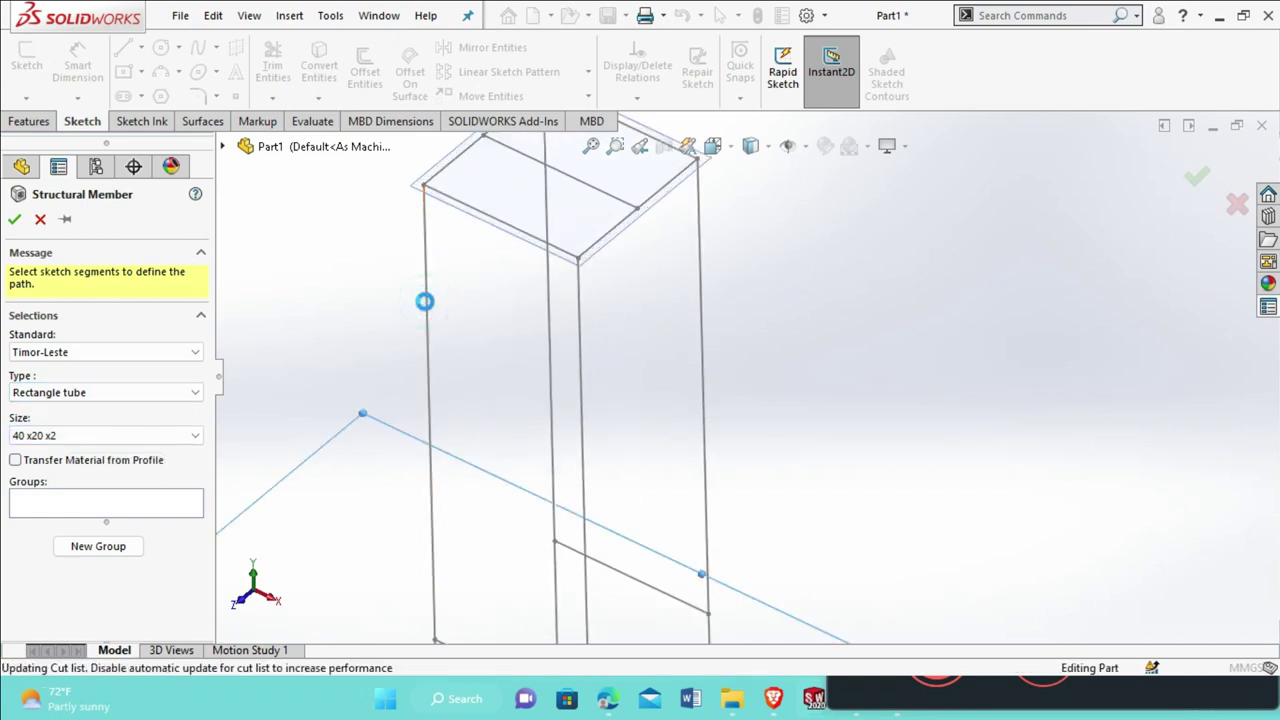
click(427, 311)
scroll(443, 309, down, 2)
middle_drag(443, 309, 529, 286)
scroll(740, 294, down, 2)
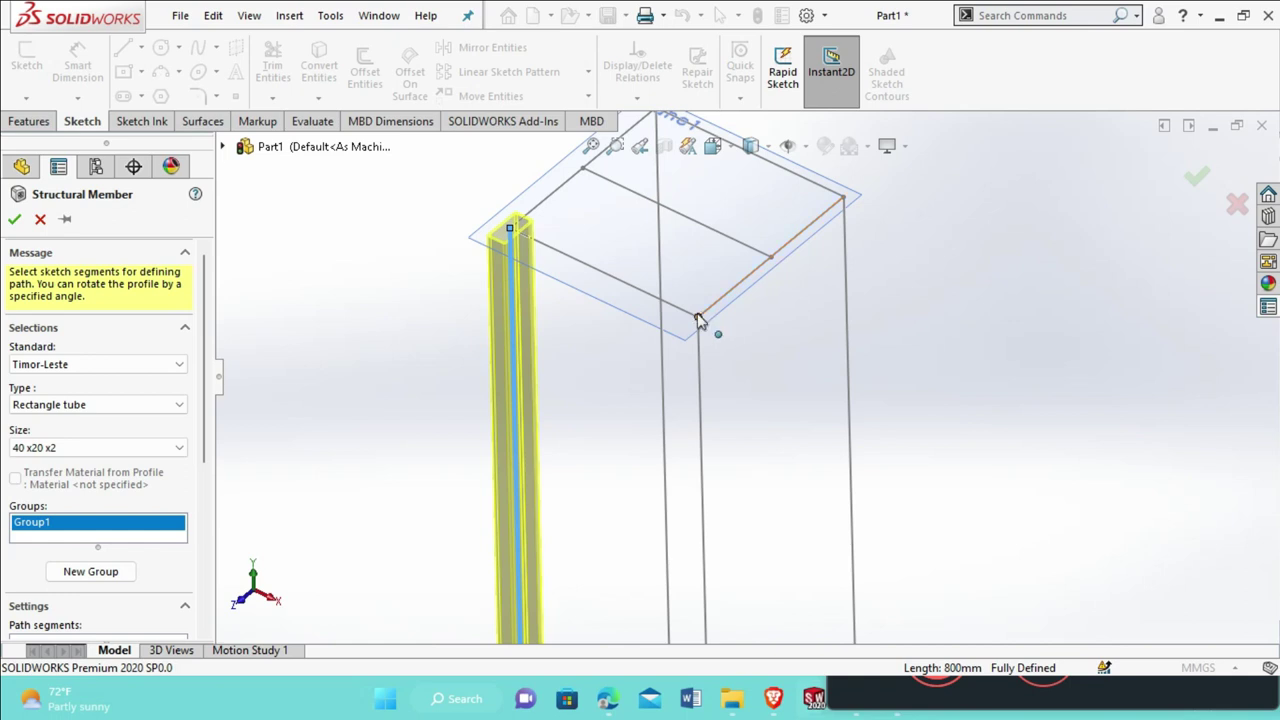
scroll(699, 320, up, 2)
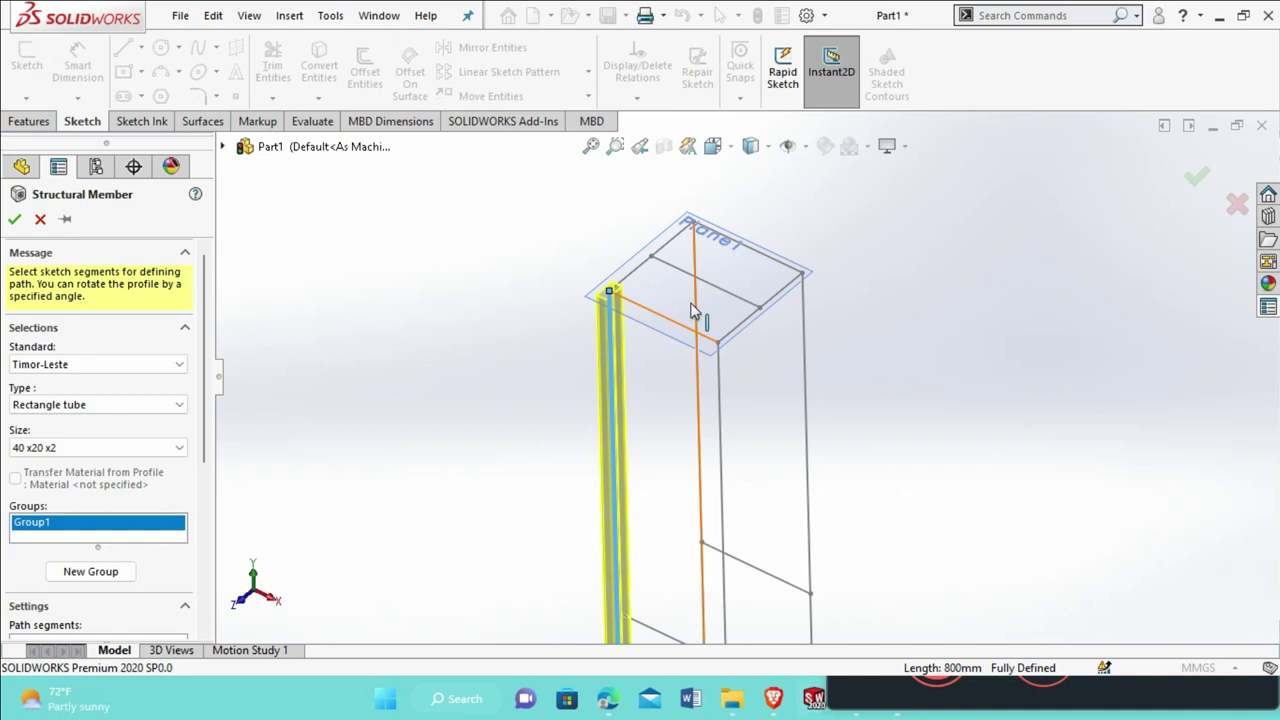
click(694, 311)
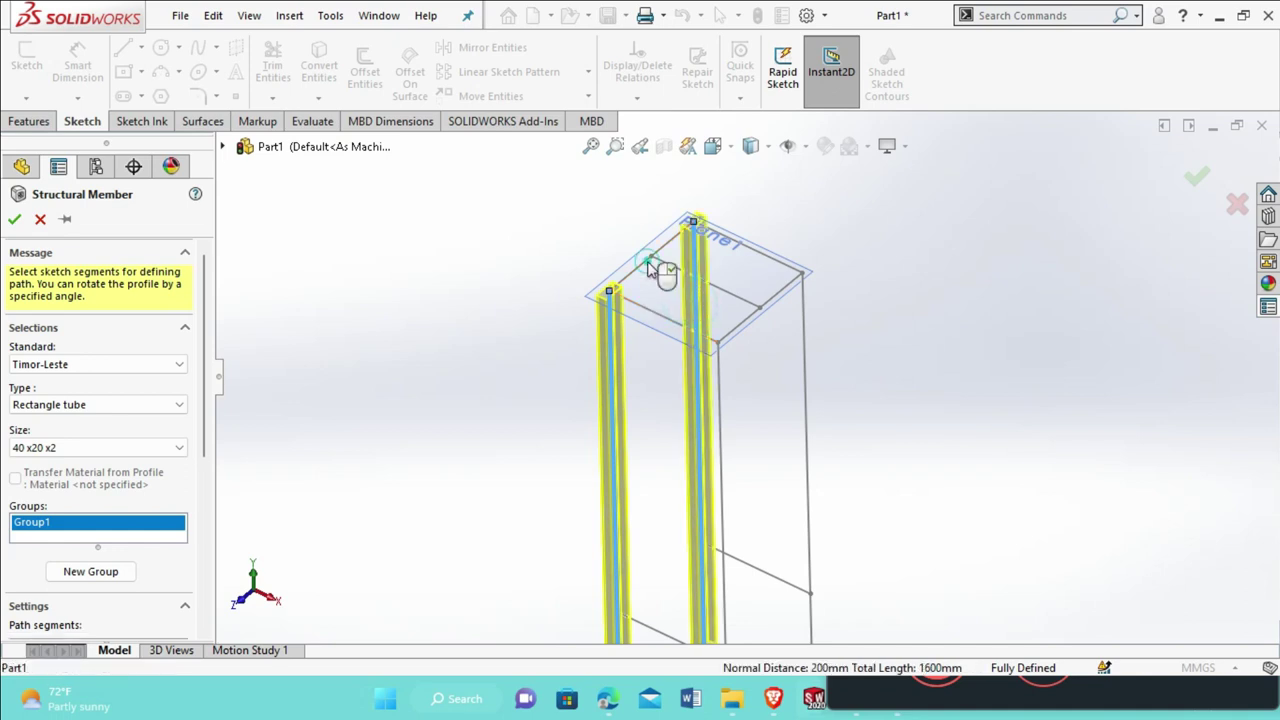
scroll(648, 270, up, 2)
scroll(692, 318, down, 2)
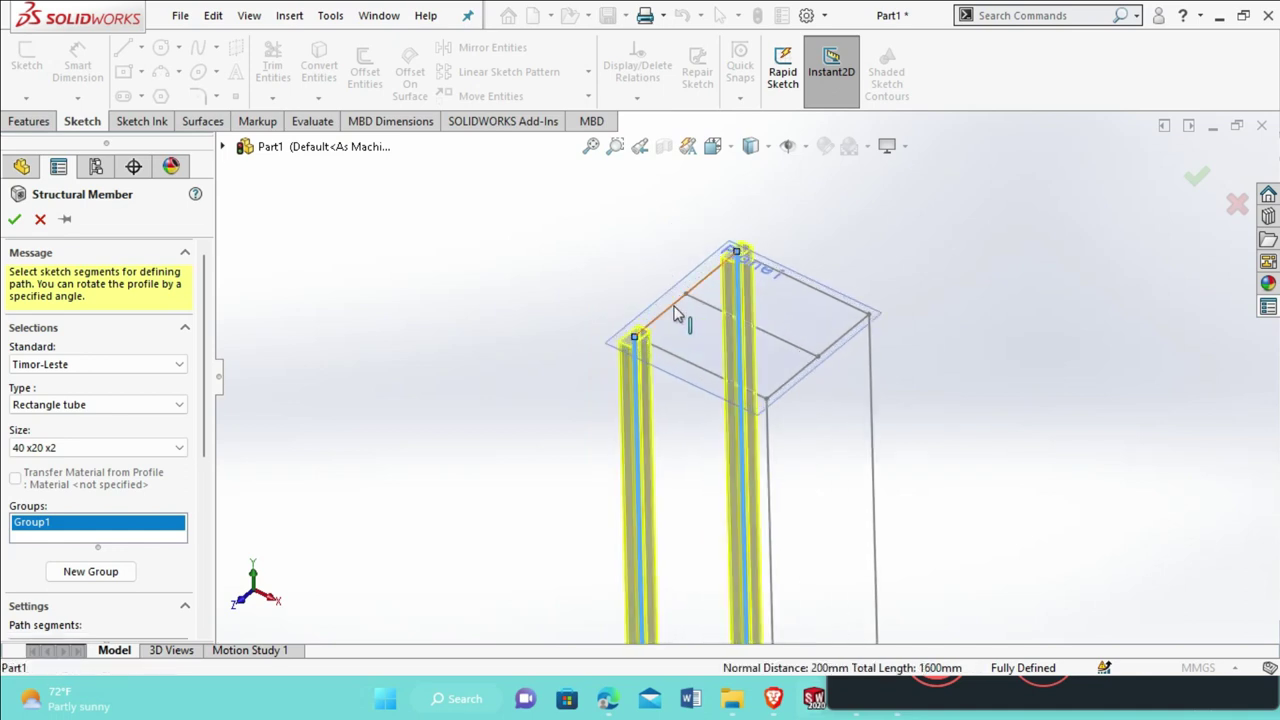
scroll(745, 378, up, 3)
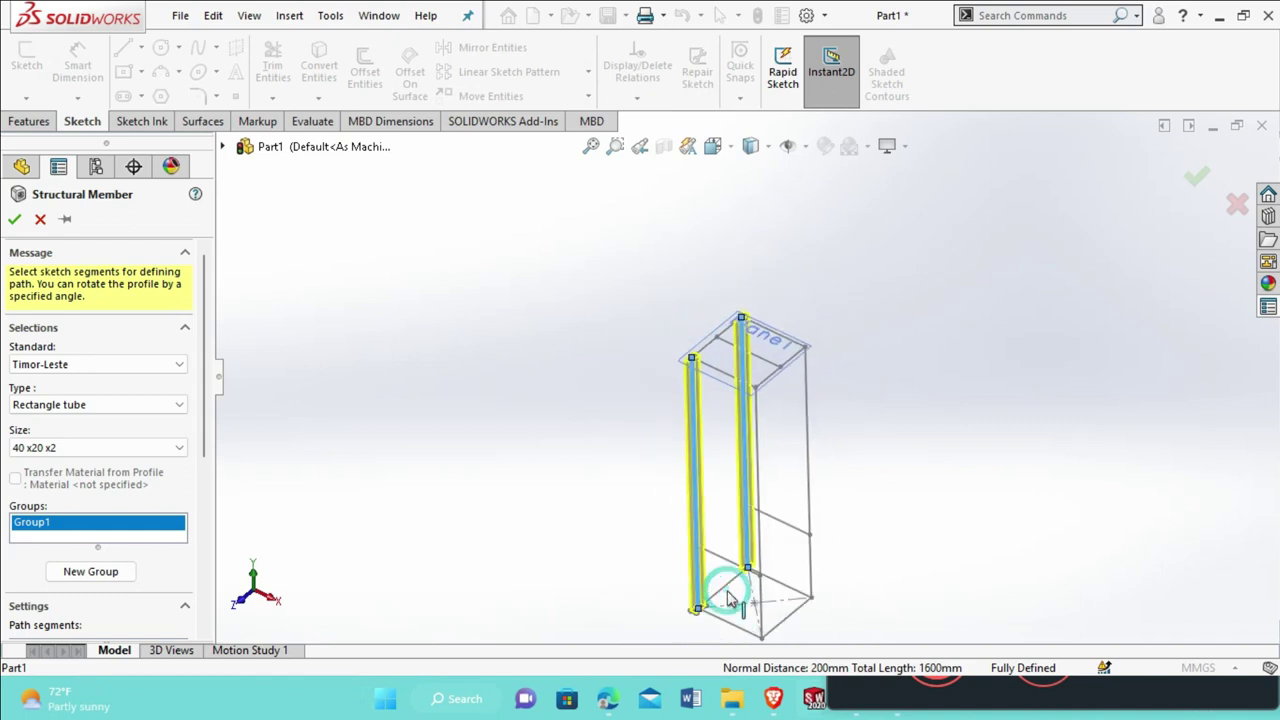
Add a second group containing the left edge lines of the lower and upper squares
click(118, 572)
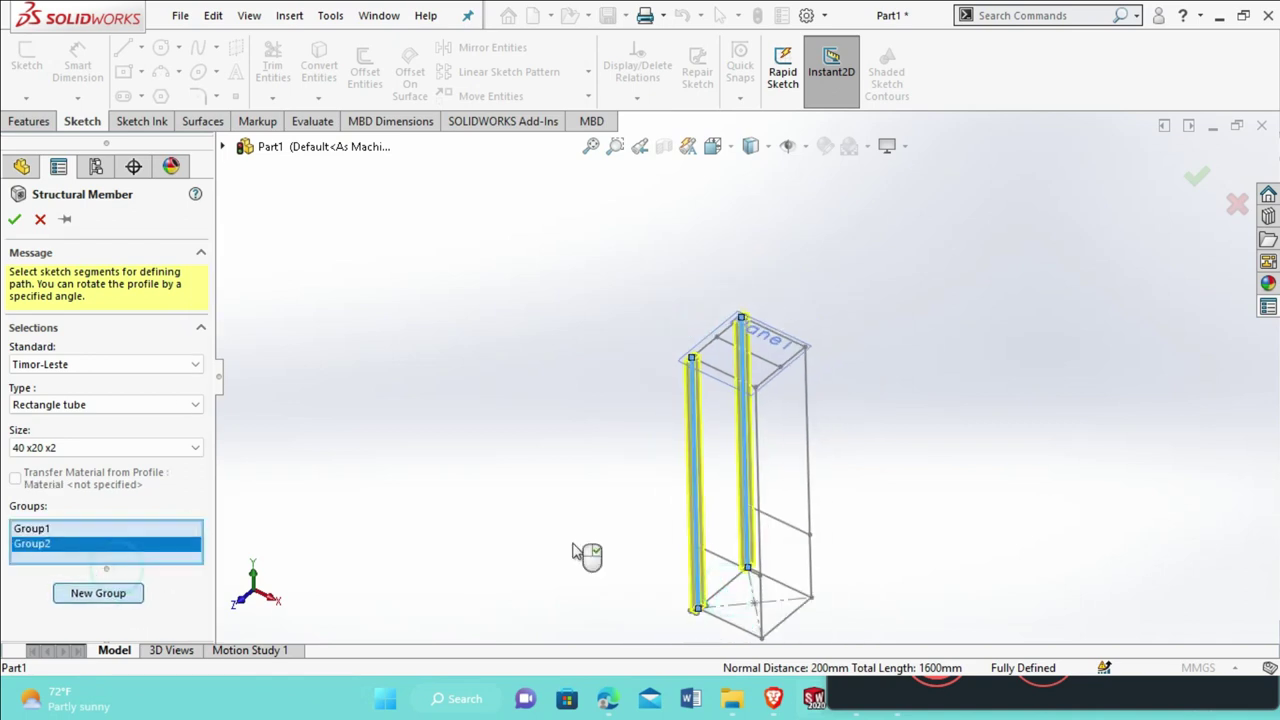
click(724, 588)
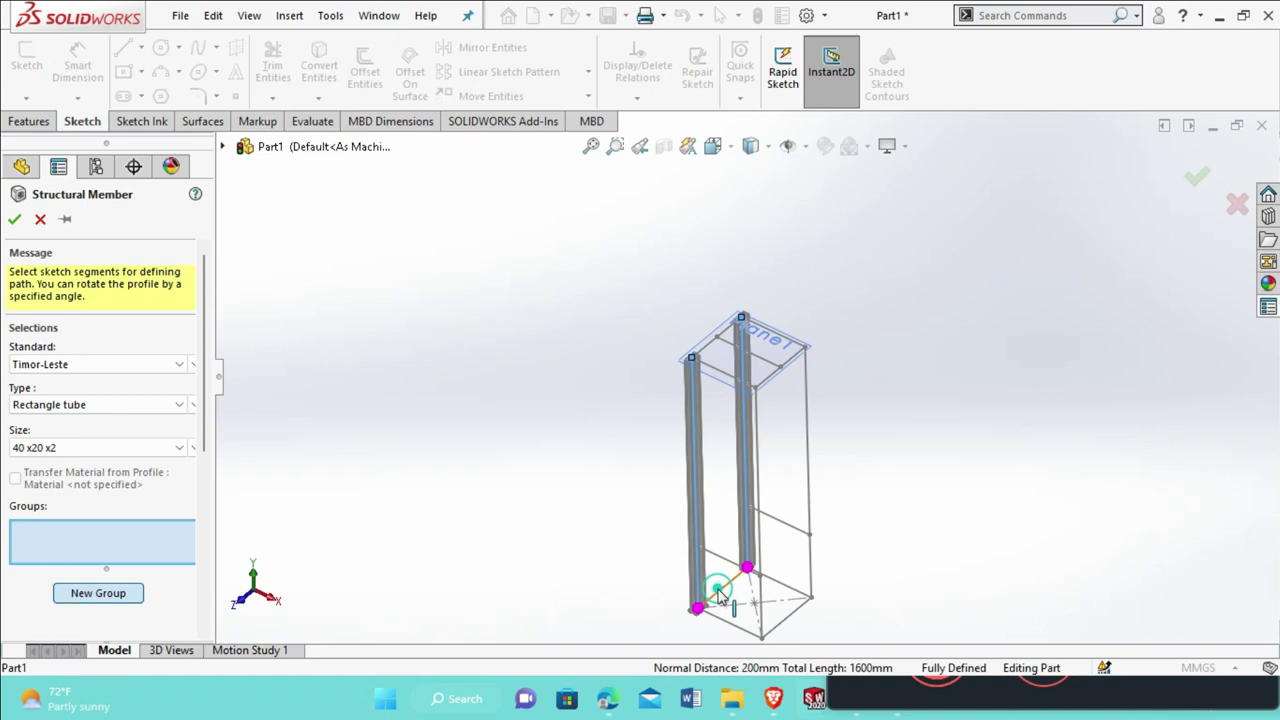
click(716, 352)
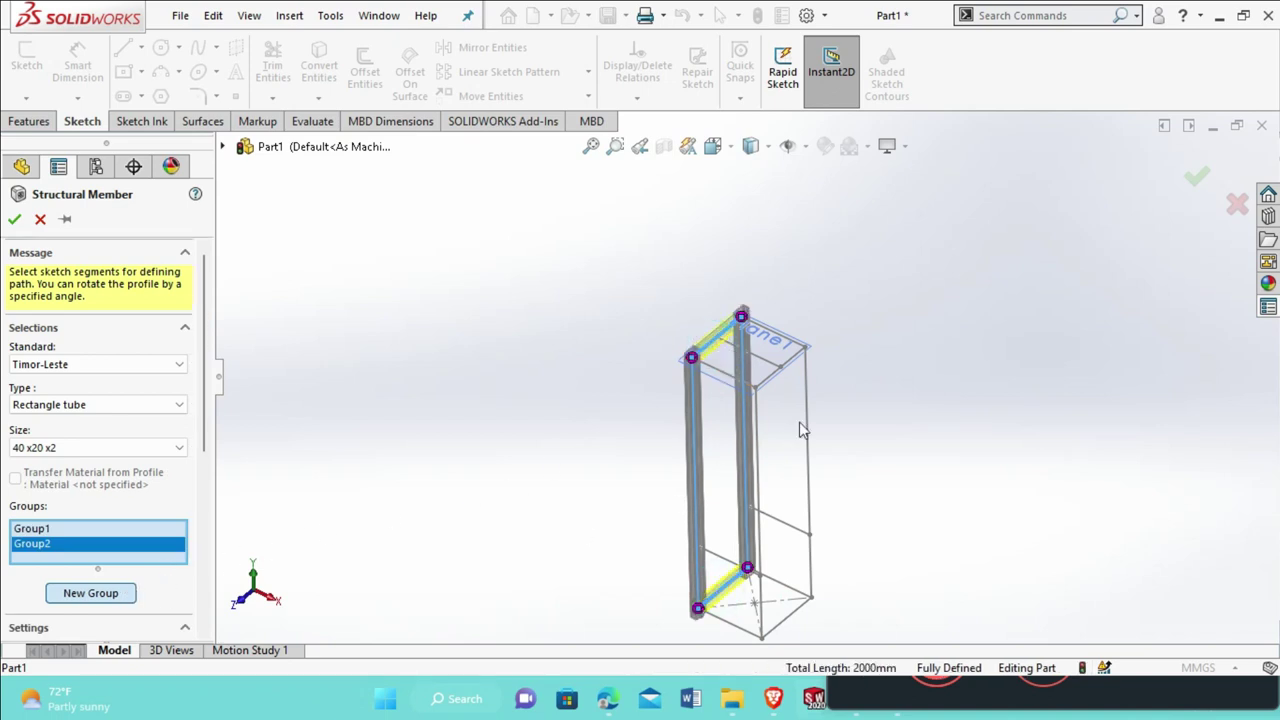
scroll(823, 434, down, 3)
scroll(760, 445, up, 5)
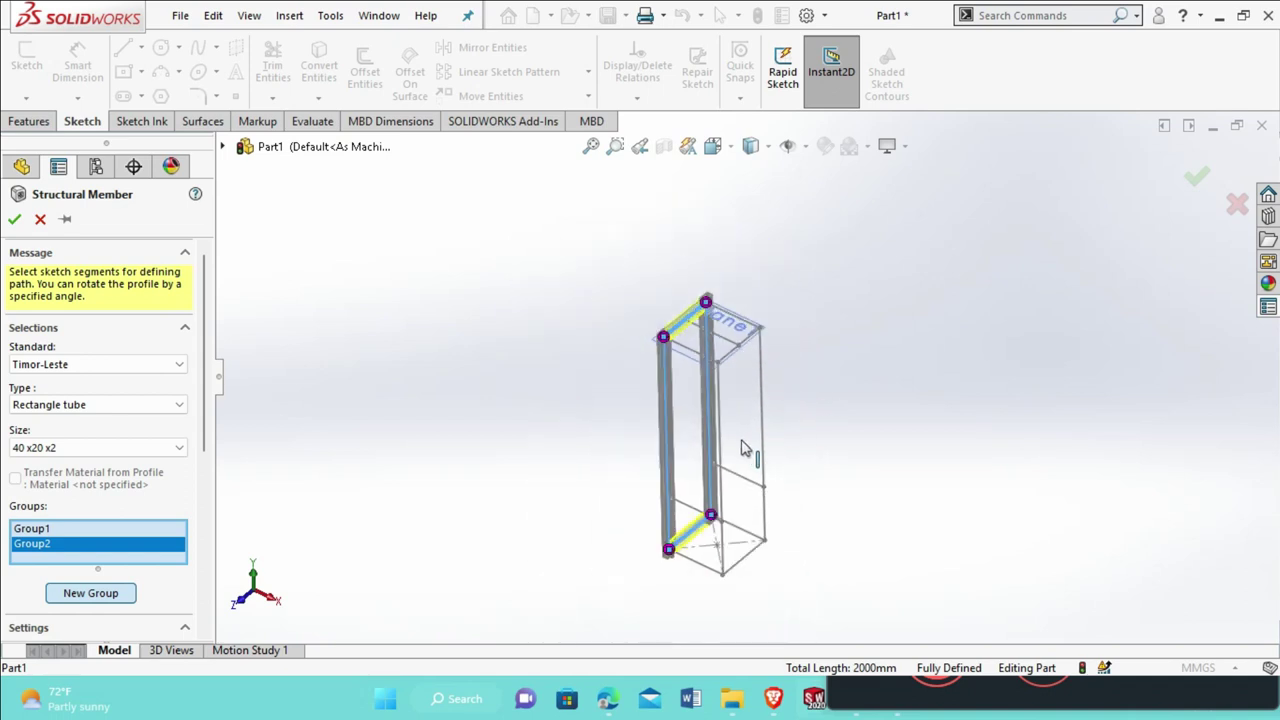
scroll(760, 440, down, 2)
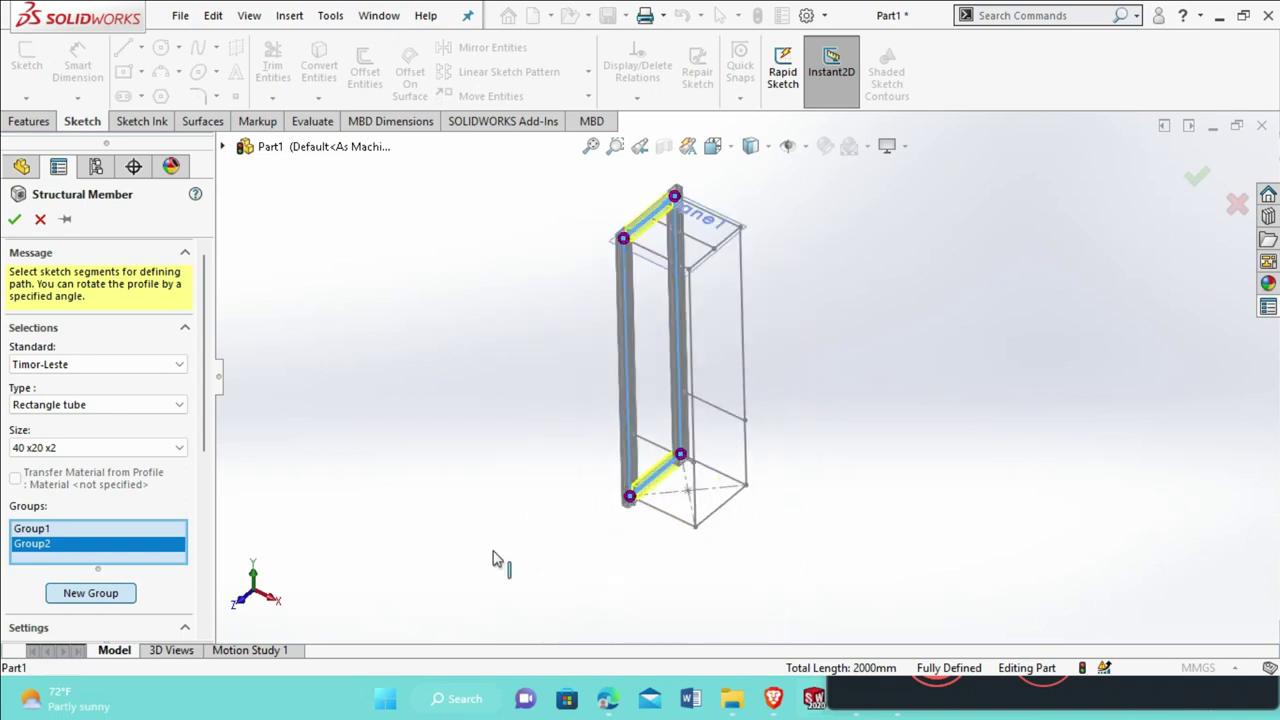
Add a third group containing the skeleton's two right vertical lines
click(126, 594)
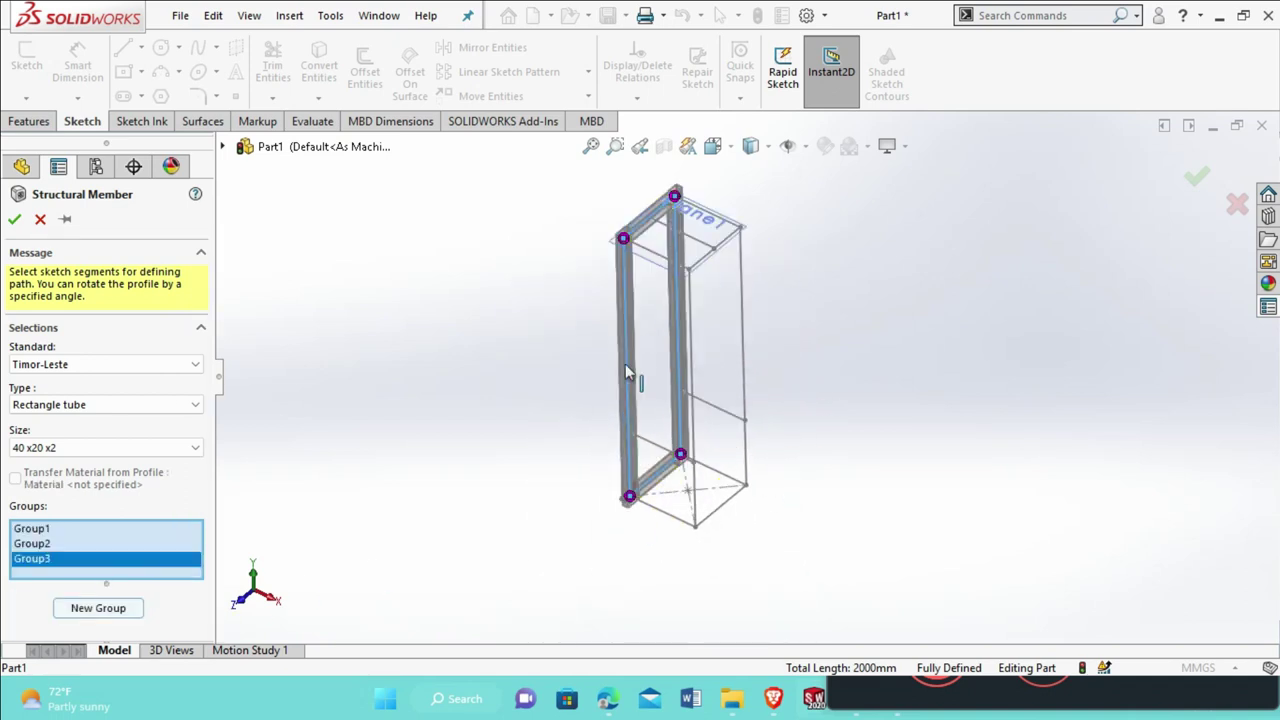
click(688, 316)
click(743, 270)
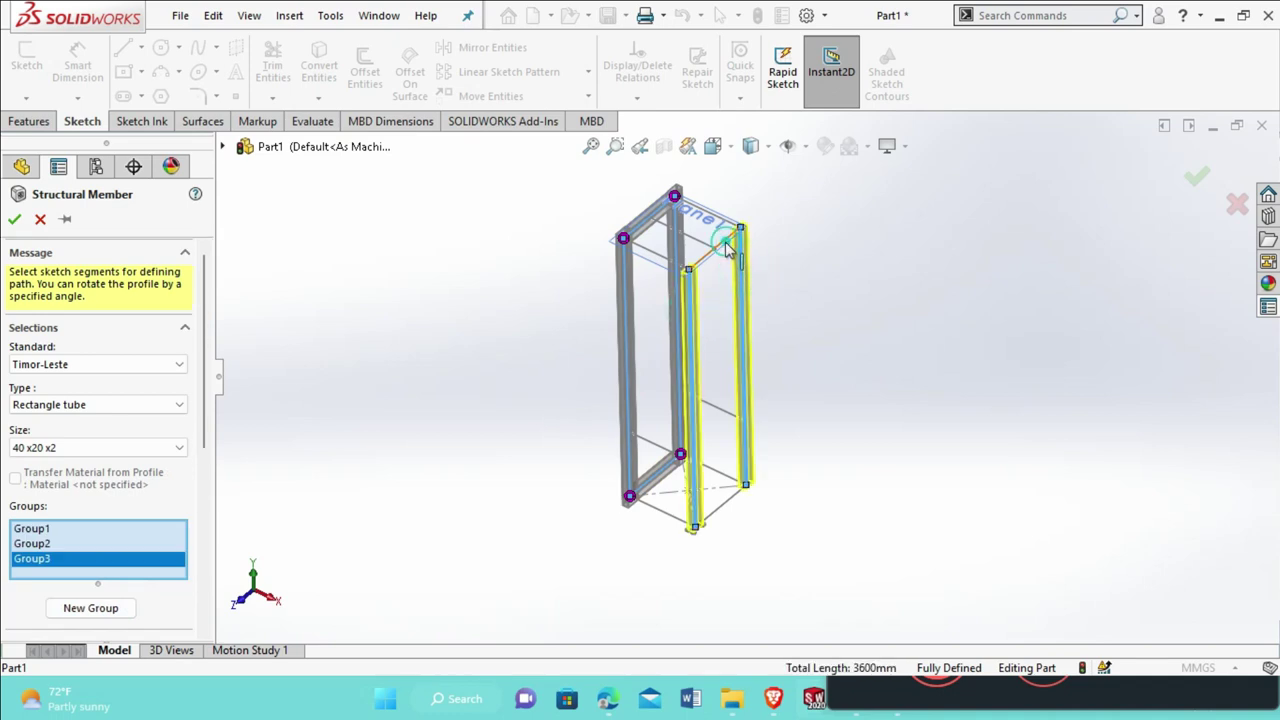
Add a fourth group containing the right edge lines of the lower and upper squares
click(115, 612)
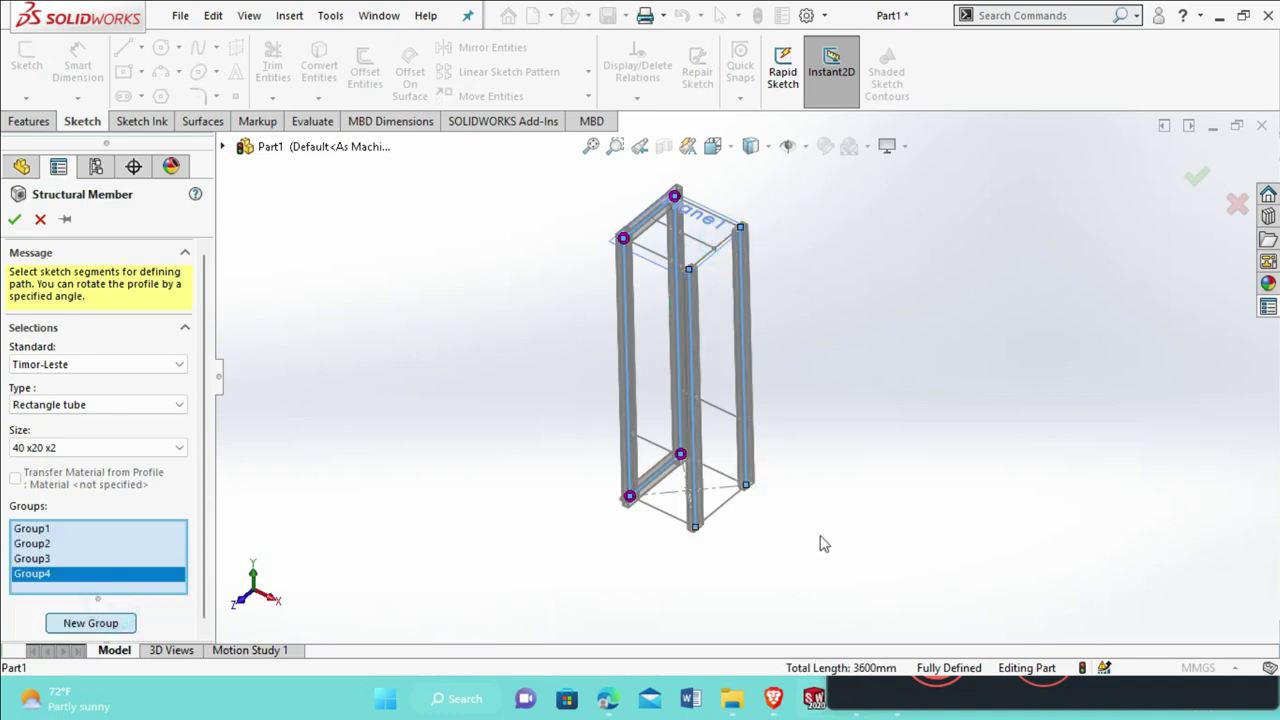
click(720, 506)
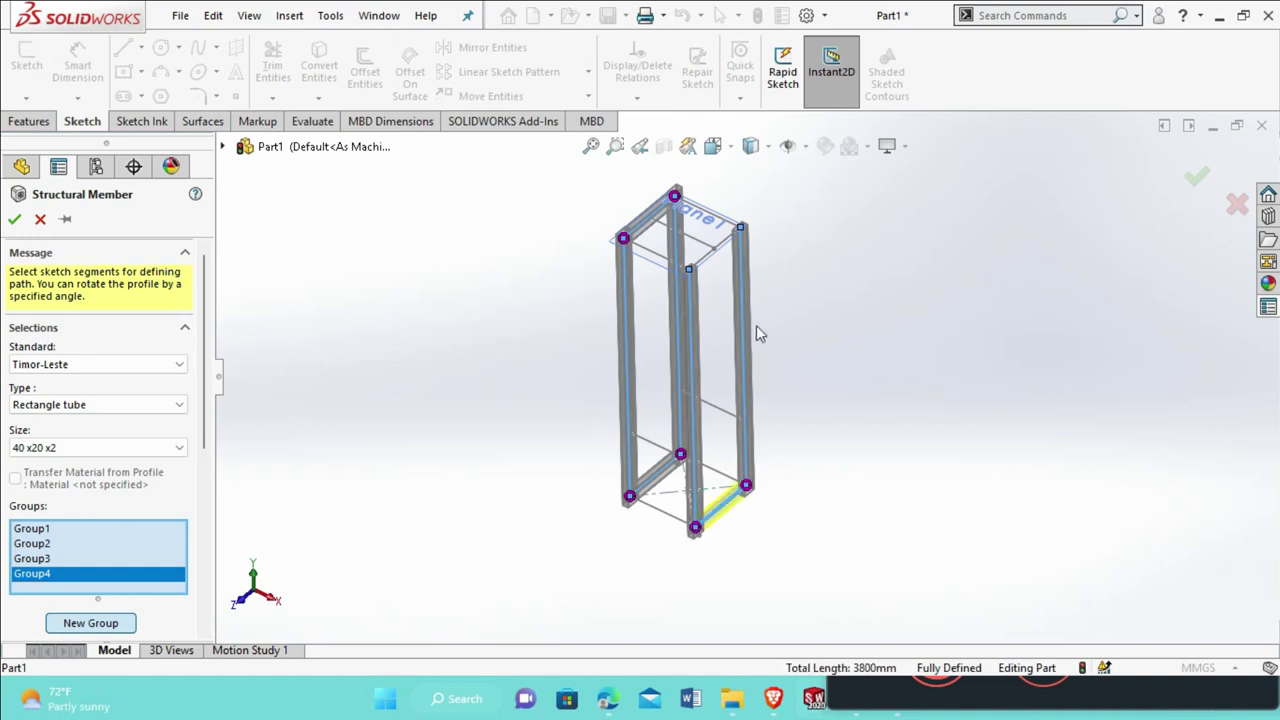
click(707, 259)
scroll(707, 262, down, 2)
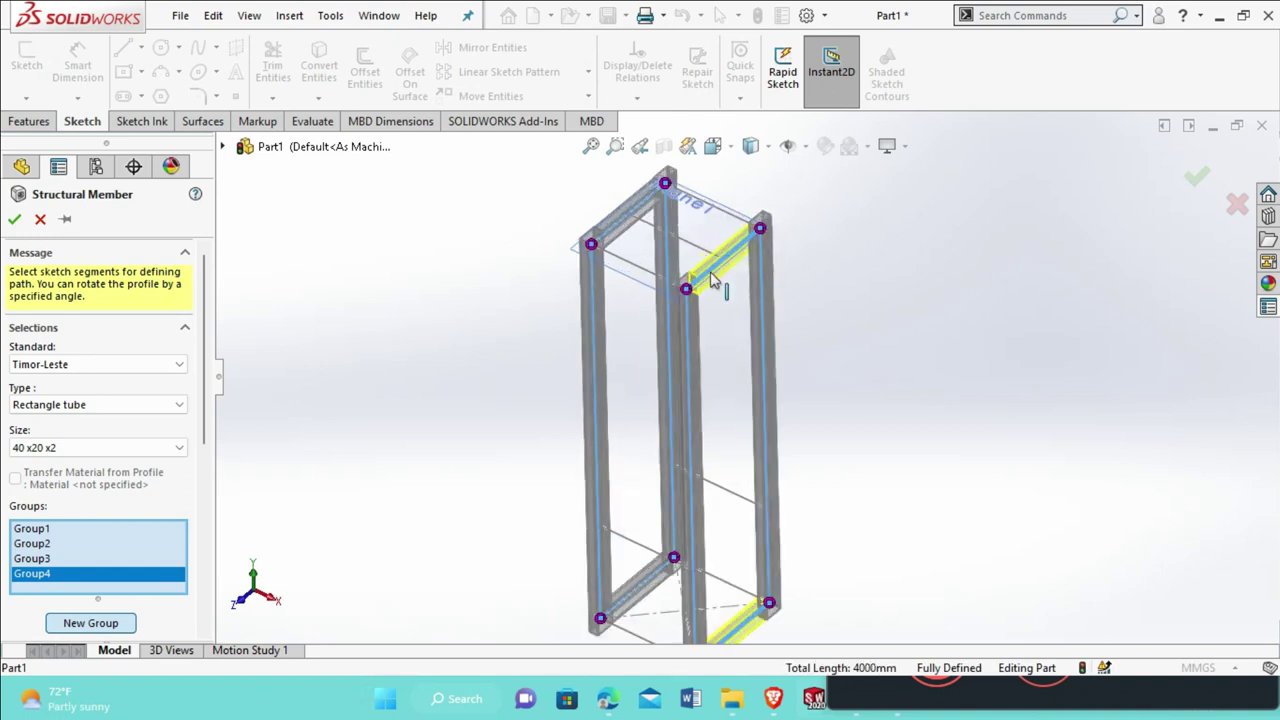
Add a fifth group containing the line that joins the edge midpoints of the upper square
click(100, 622)
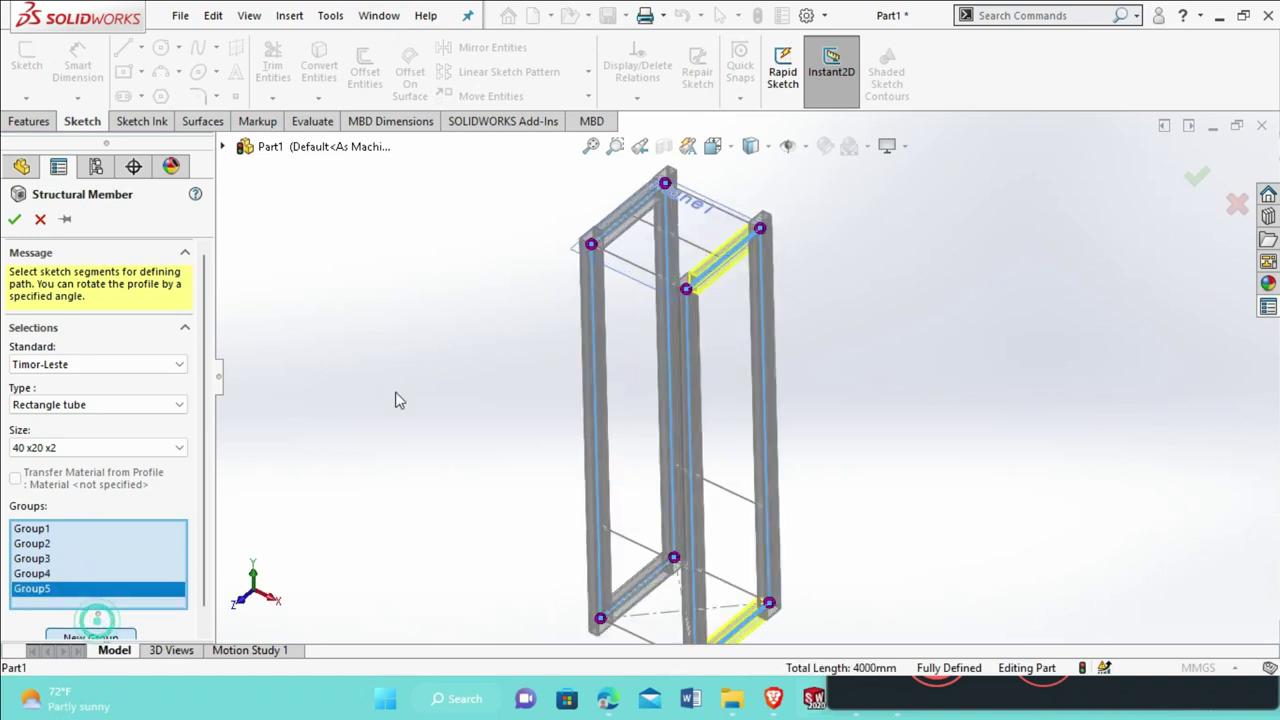
click(686, 249)
scroll(695, 600, up, 2)
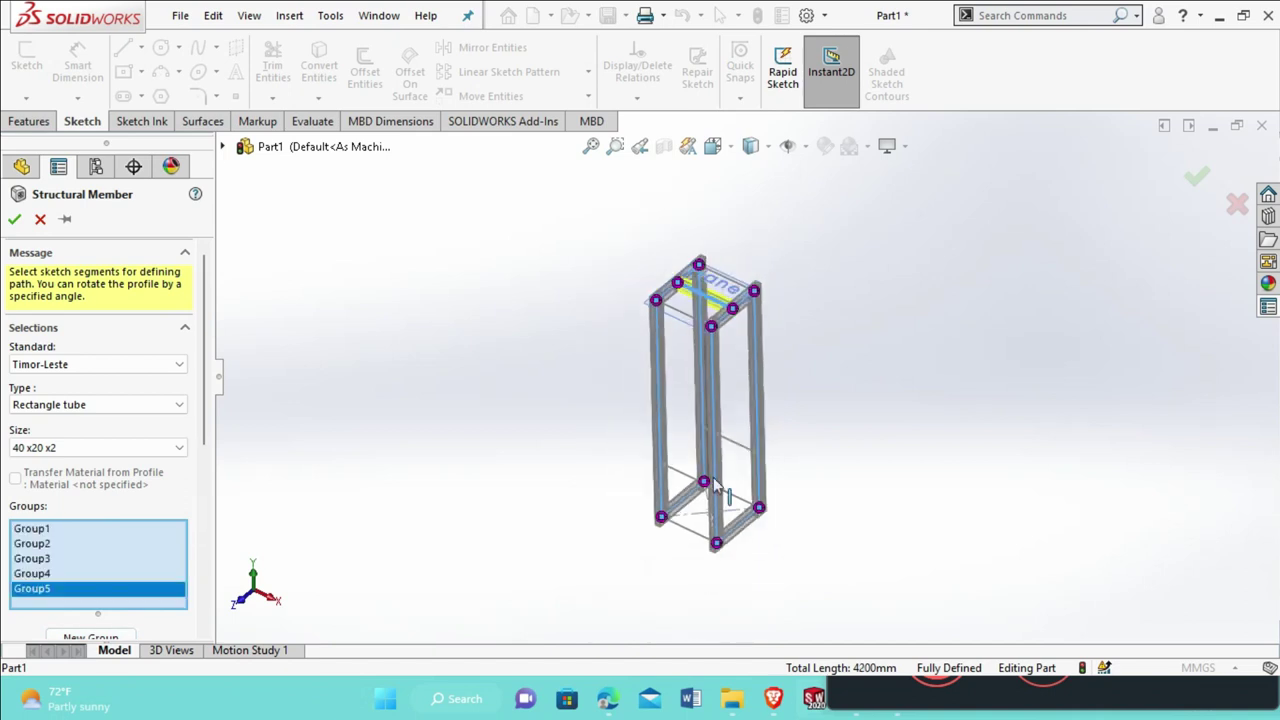
scroll(714, 551, down, 4)
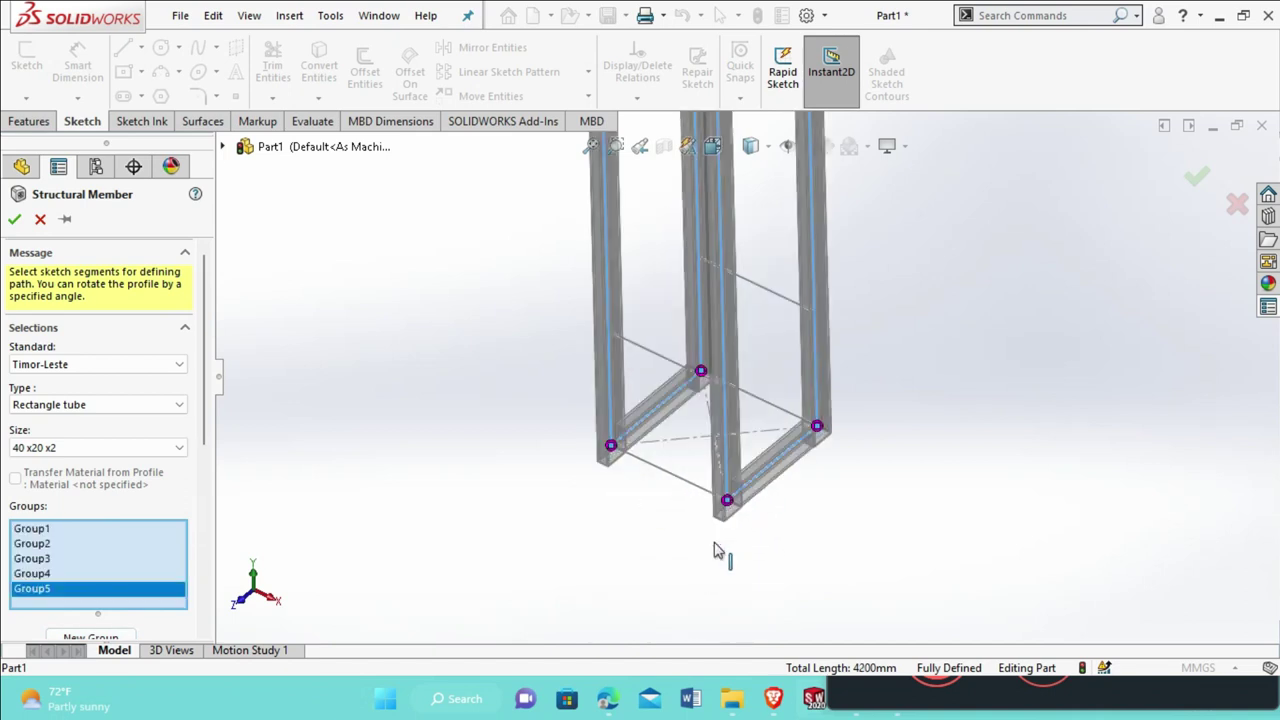
Add a sixth group with the front and back cross lines above the lower square, and finish the structural member
click(98, 634)
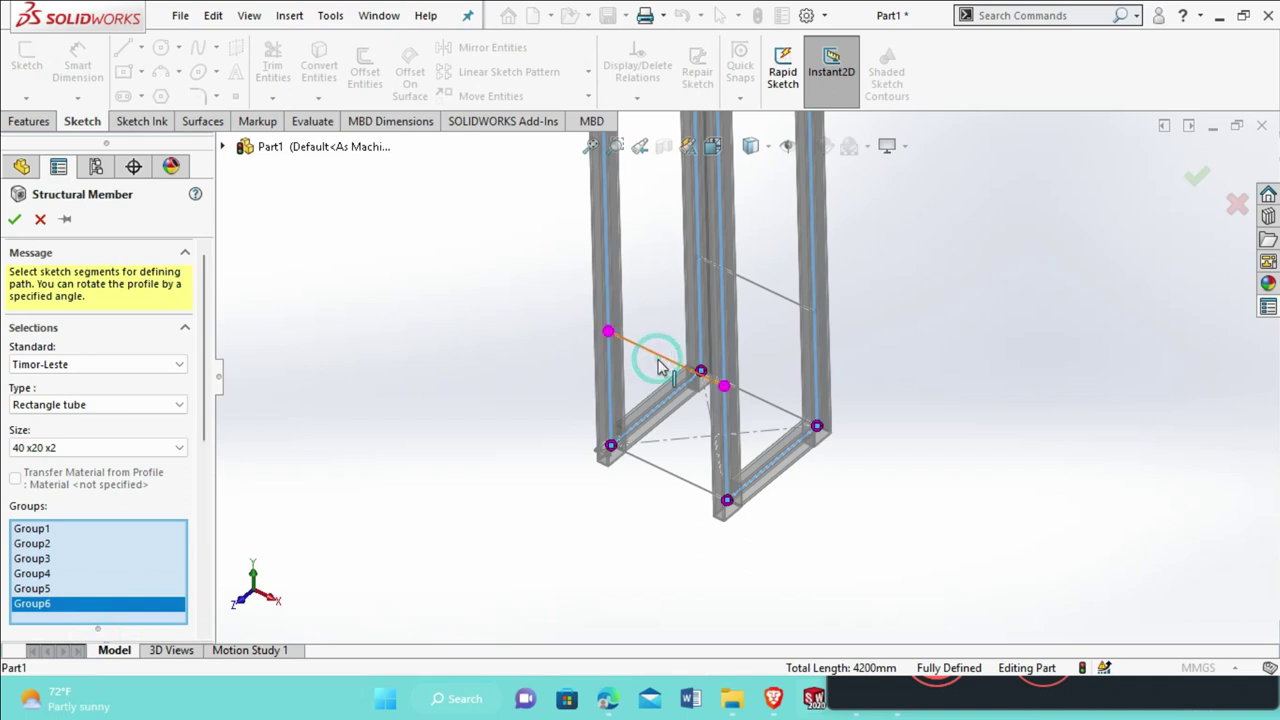
click(655, 354)
click(748, 290)
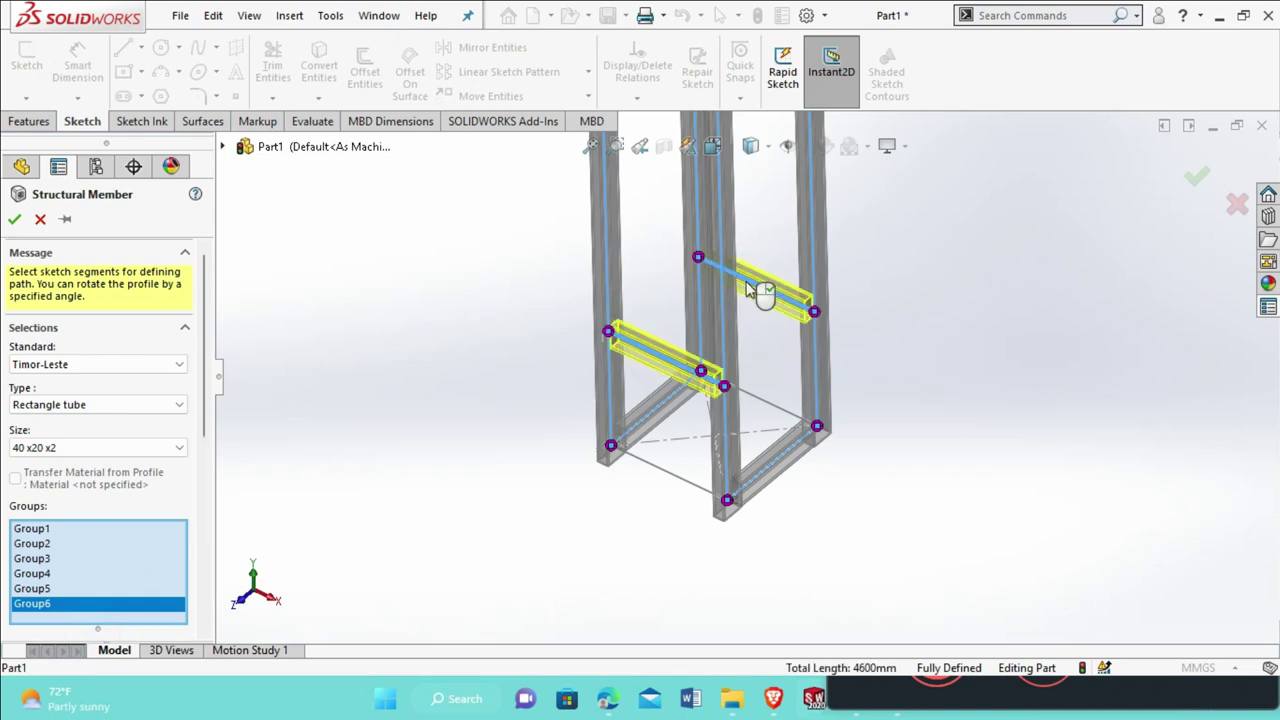
scroll(748, 295, down, 3)
middle_drag(748, 295, 707, 280)
scroll(712, 330, up, 6)
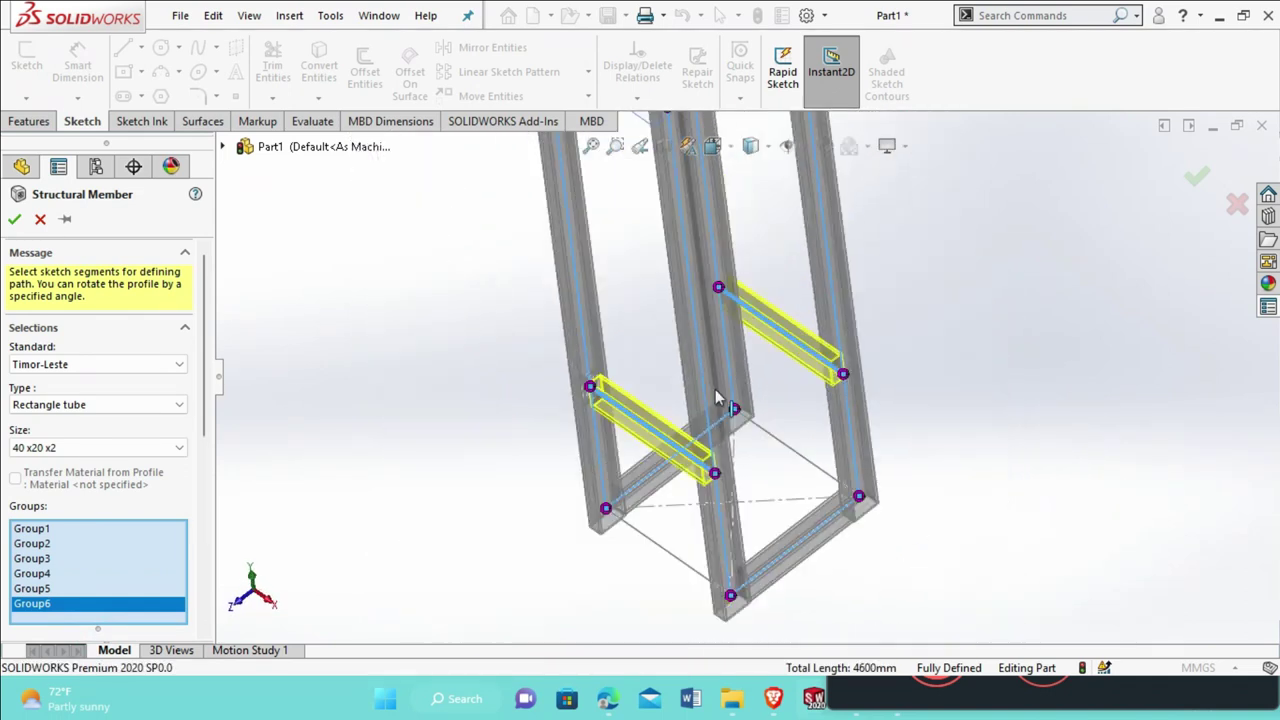
click(14, 219)
Reopen the rectangle tube feature for editing and set Group1's profile rotation angle to 90 degrees
middle_drag(640, 297, 742, 290)
scroll(800, 330, down, 5)
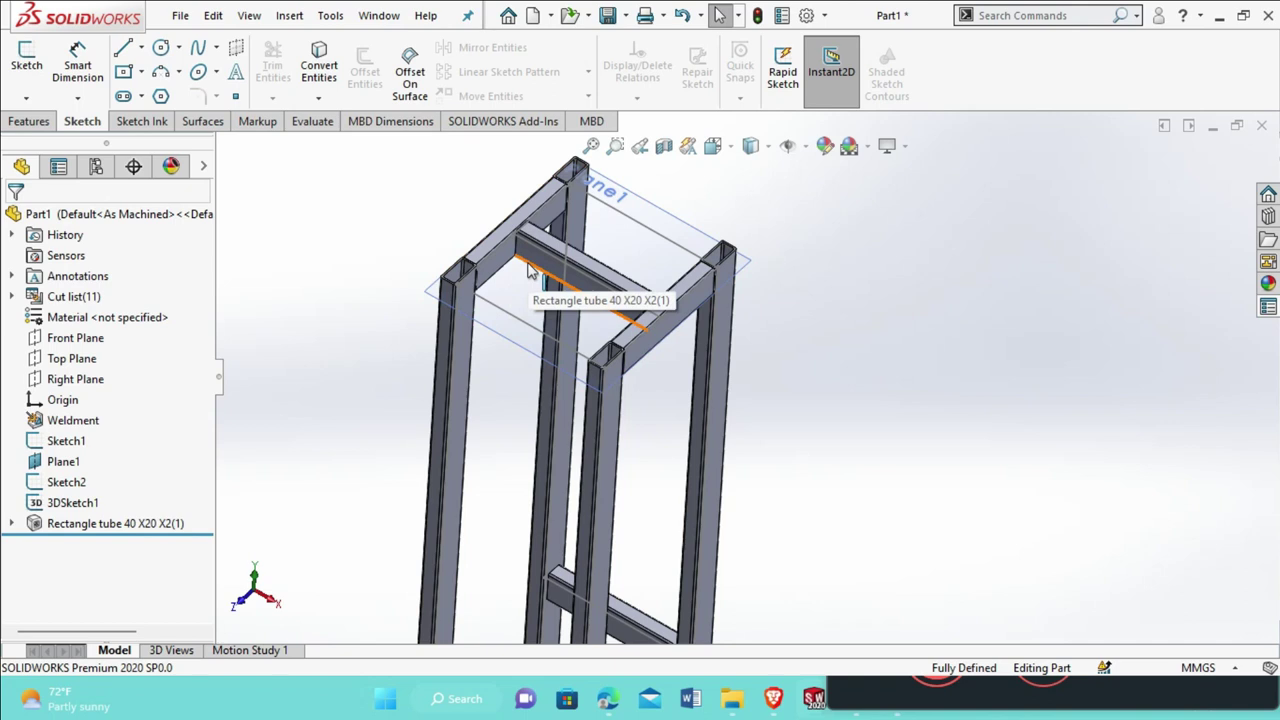
scroll(530, 270, up, 4)
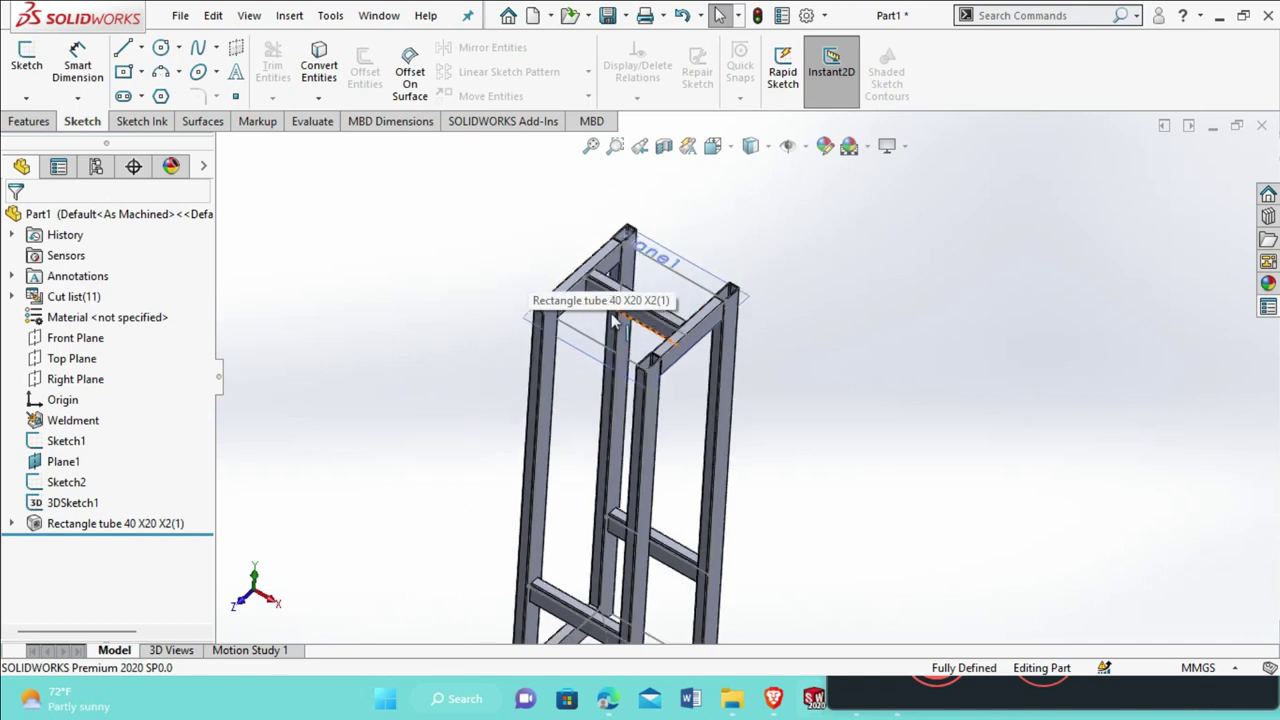
click(135, 524)
click(155, 472)
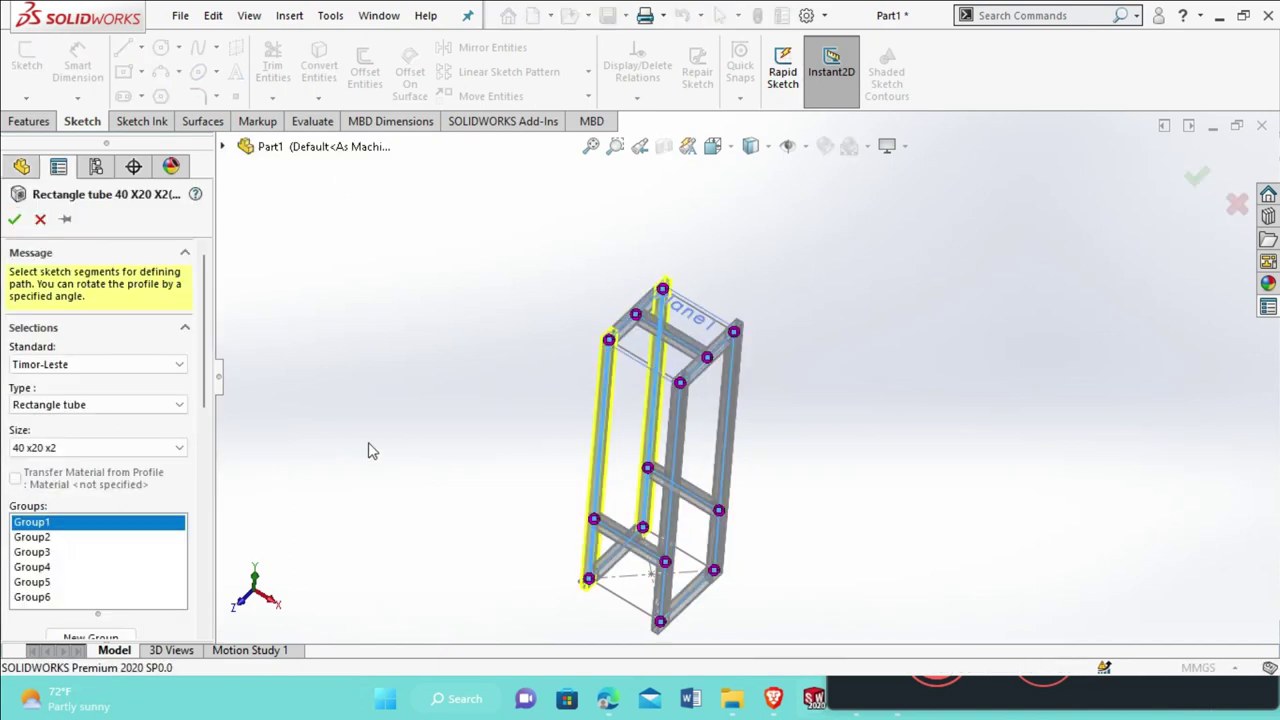
click(101, 524)
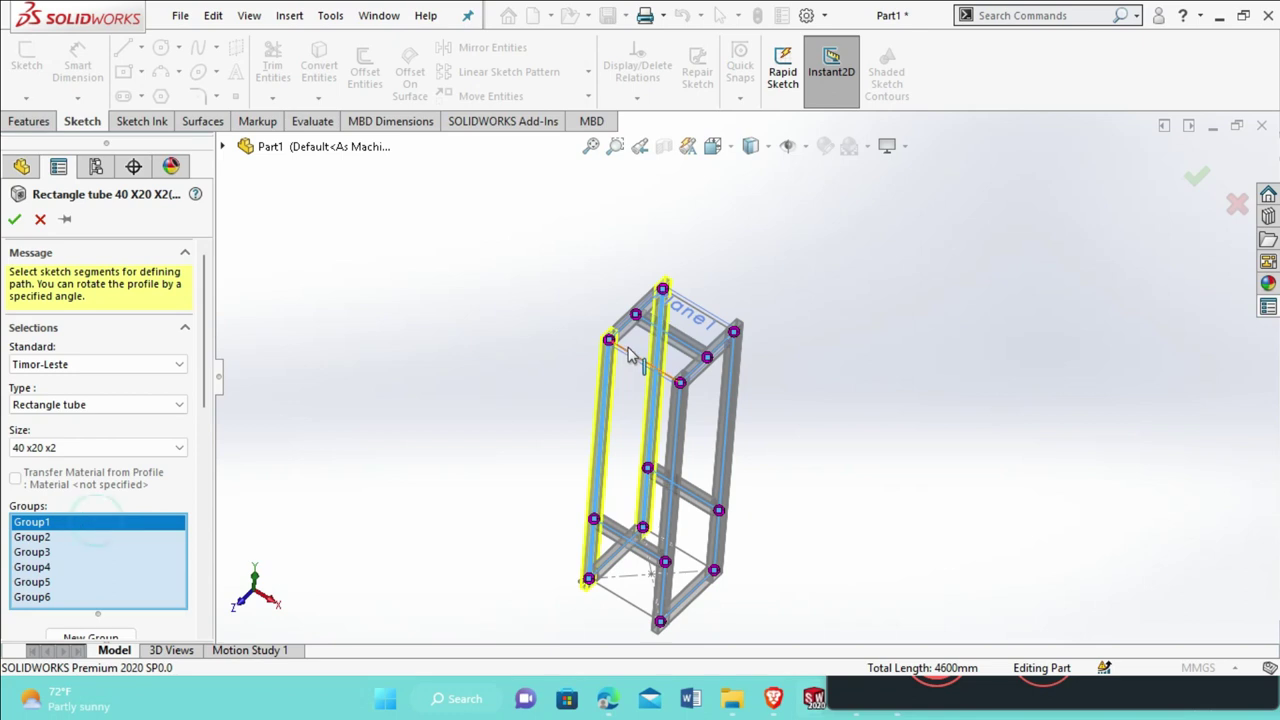
scroll(651, 381, down, 2)
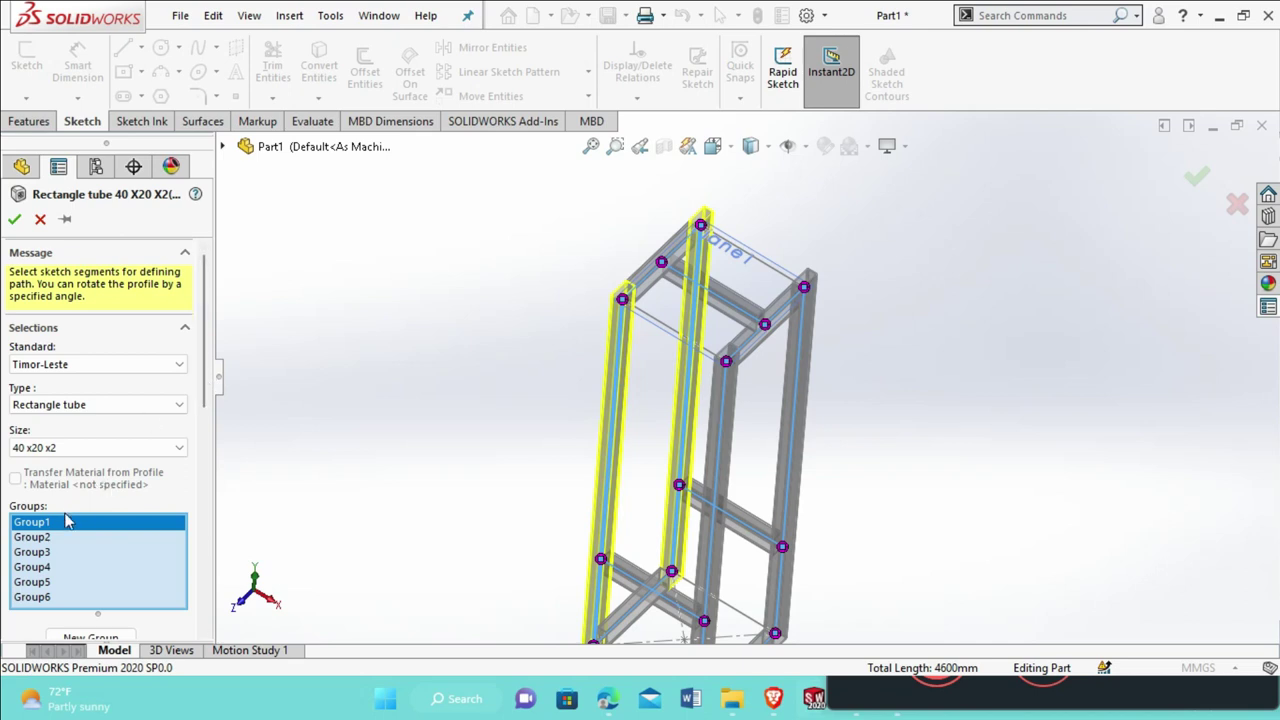
scroll(190, 450, down, 10)
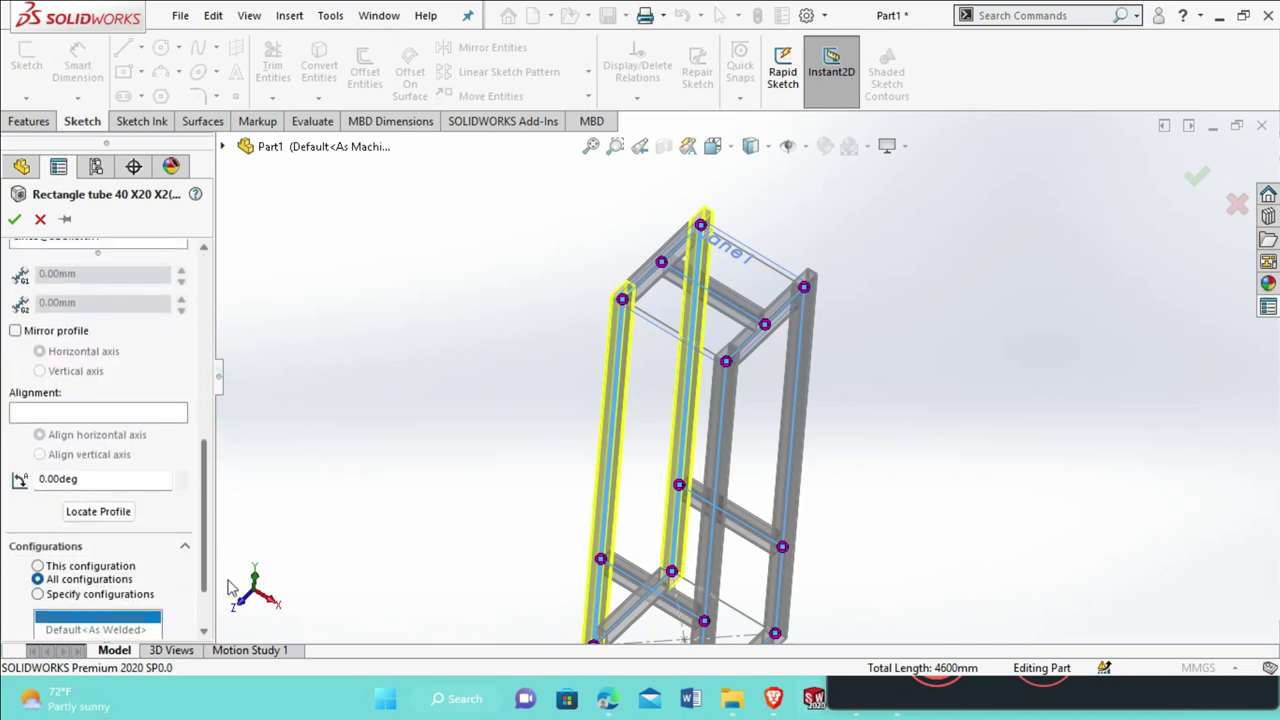
double_click(108, 403)
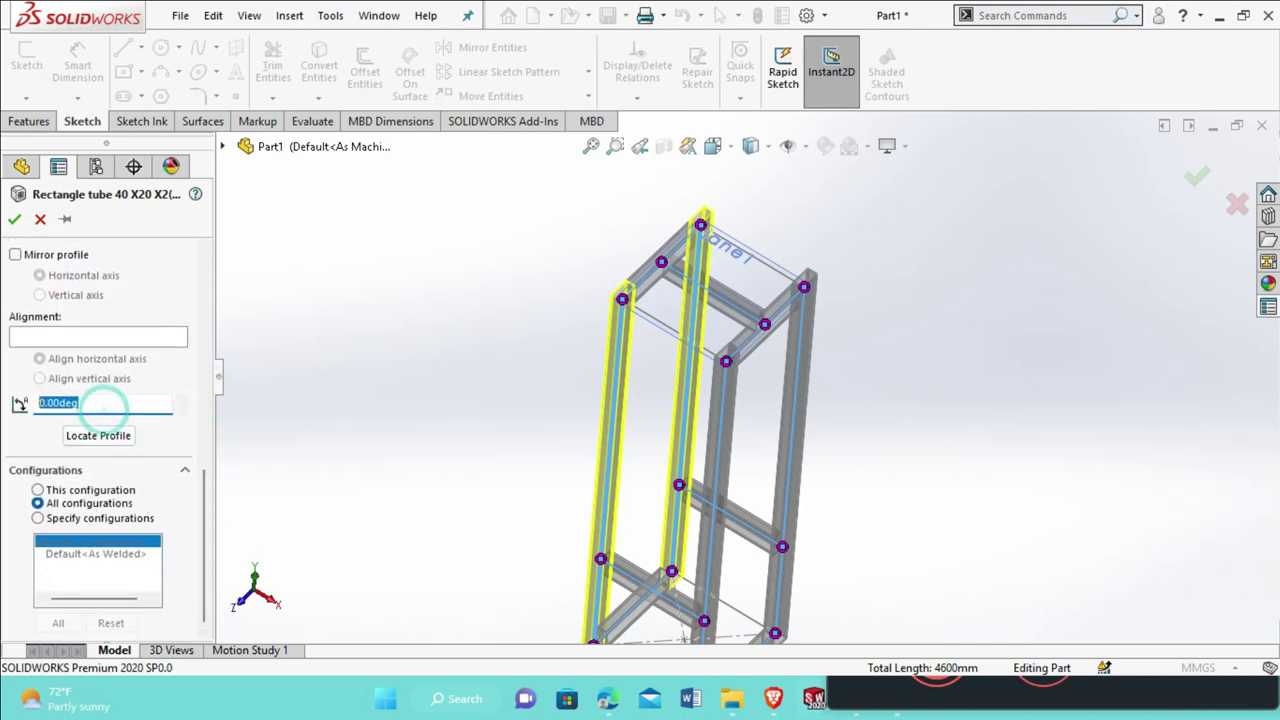
text(90)
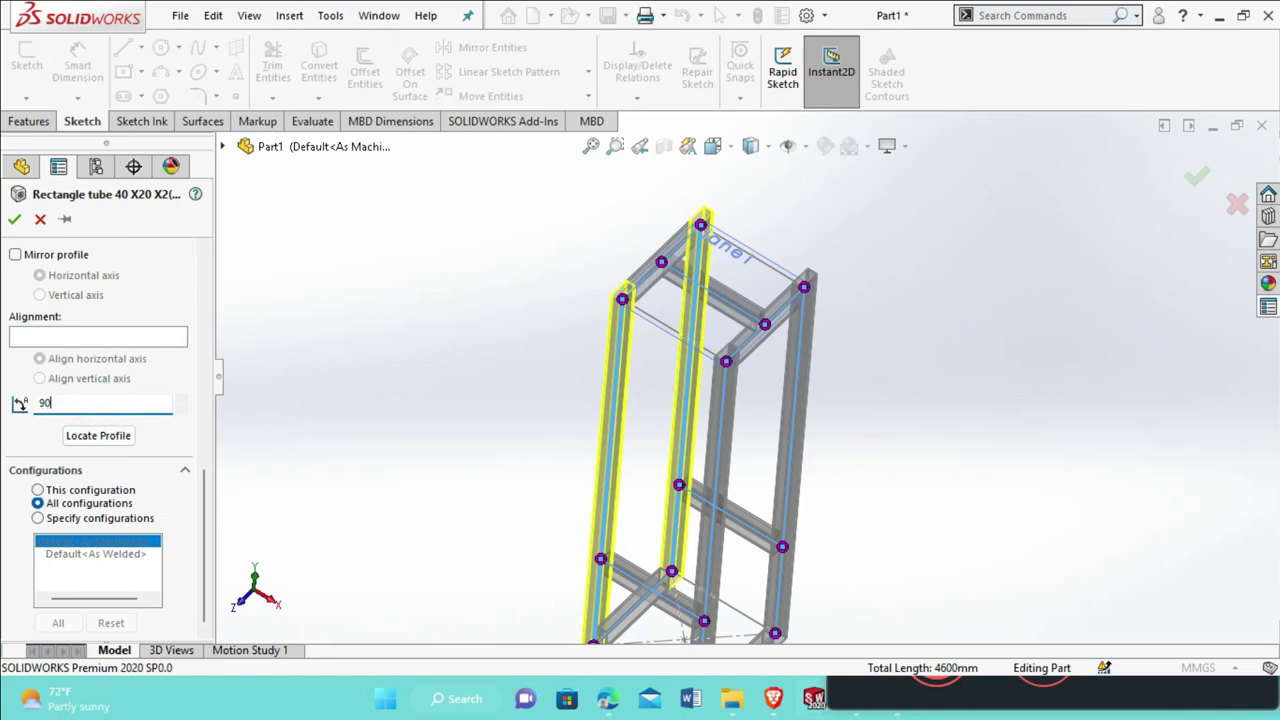
key(Return)
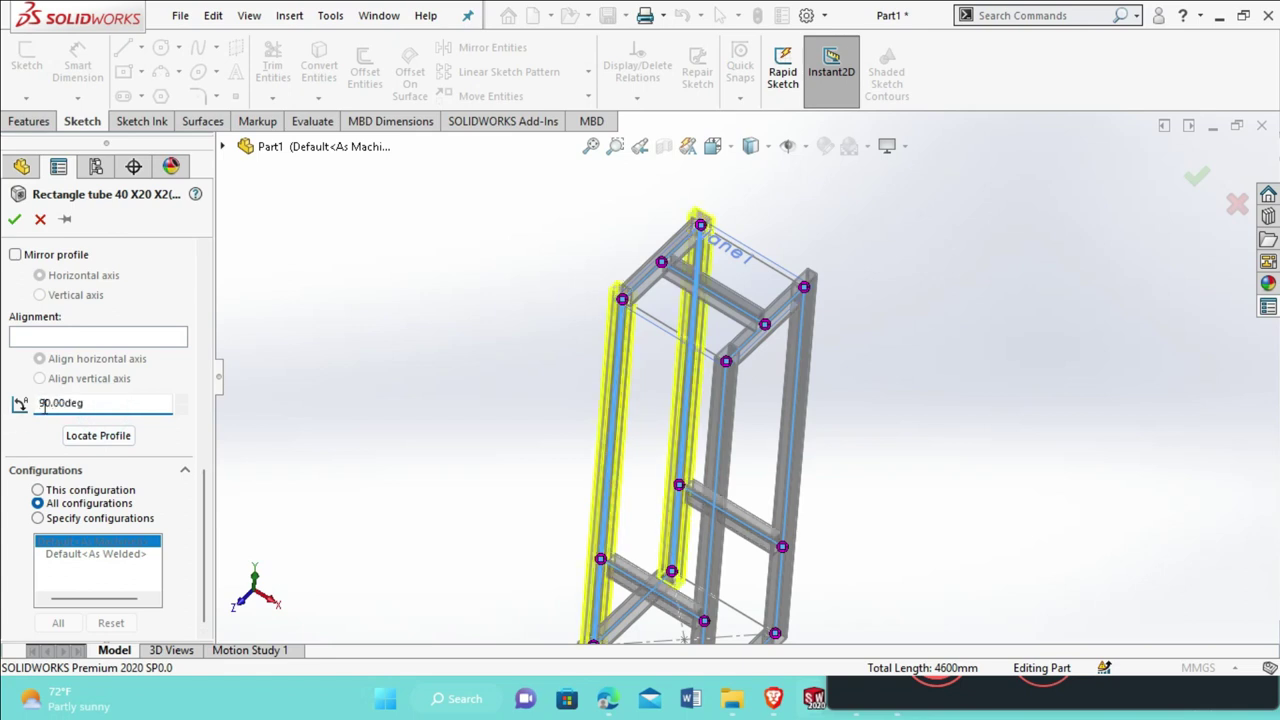
Set the profile rotation angle of Group2, the left edge tubes of both squares, to 90 degrees
drag(200, 511, 205, 352)
click(80, 380)
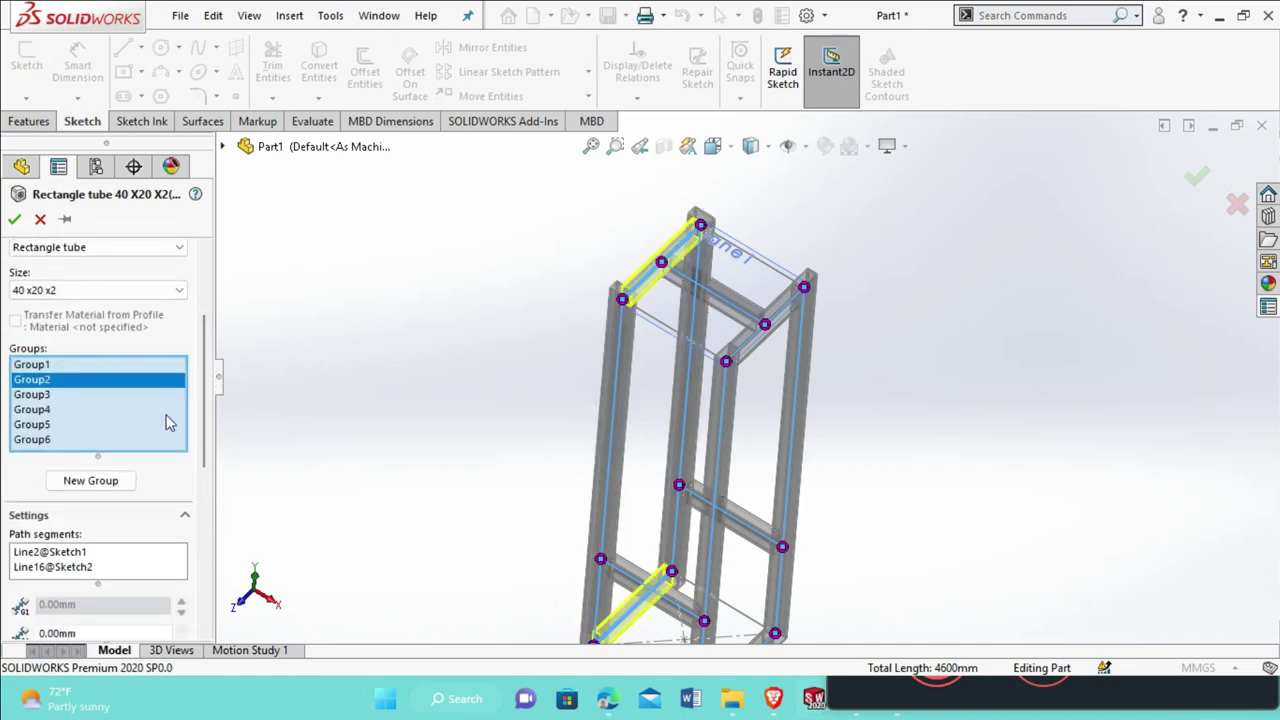
scroll(200, 440, down, 10)
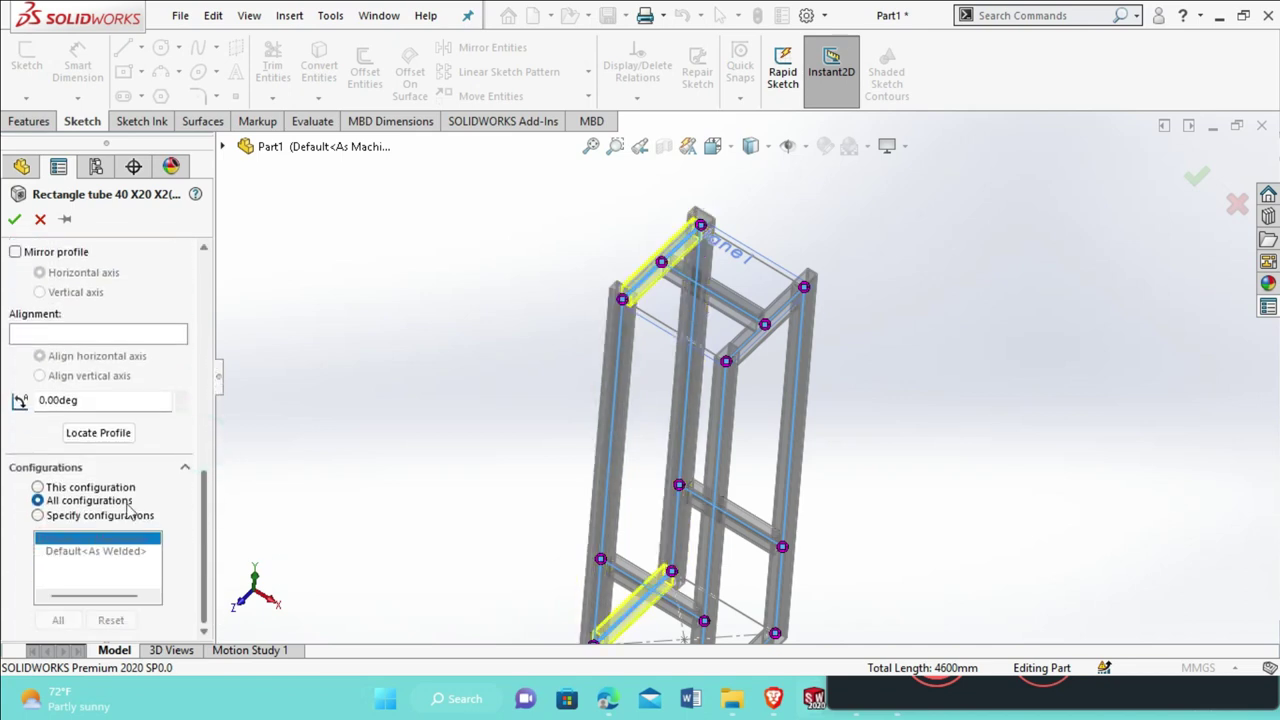
double_click(86, 401)
text(90)
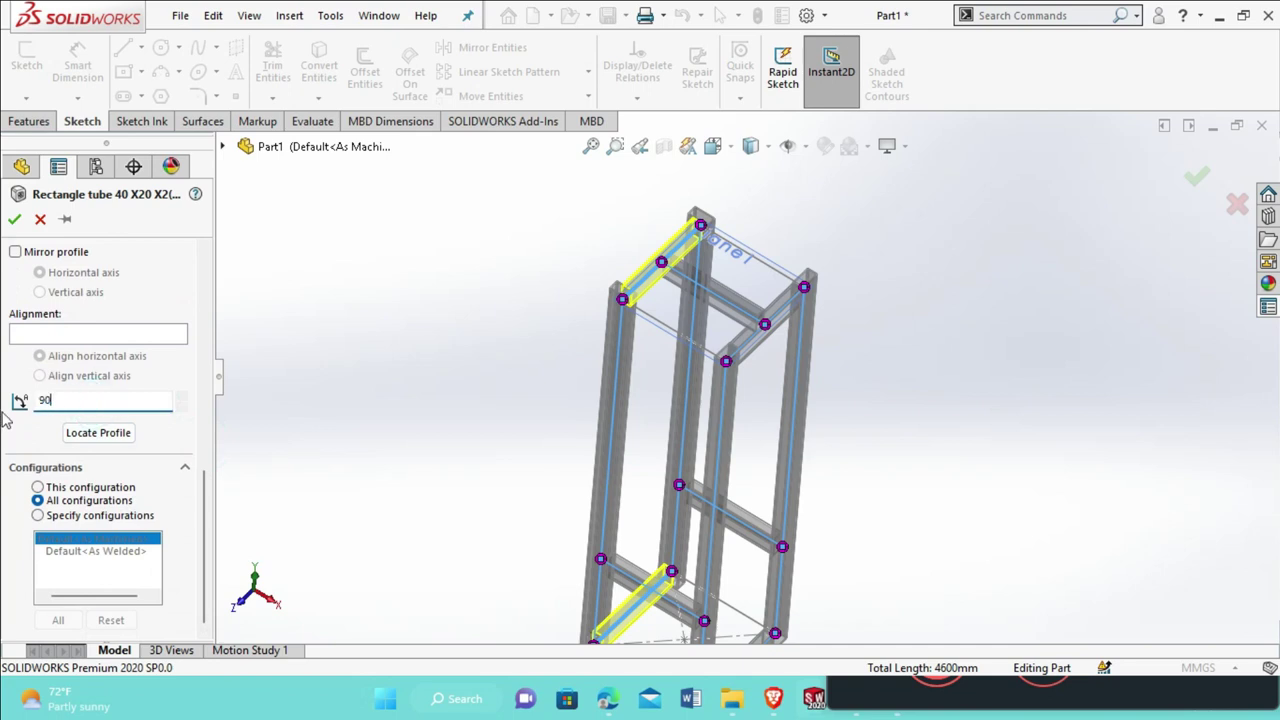
key(Return)
key(f)
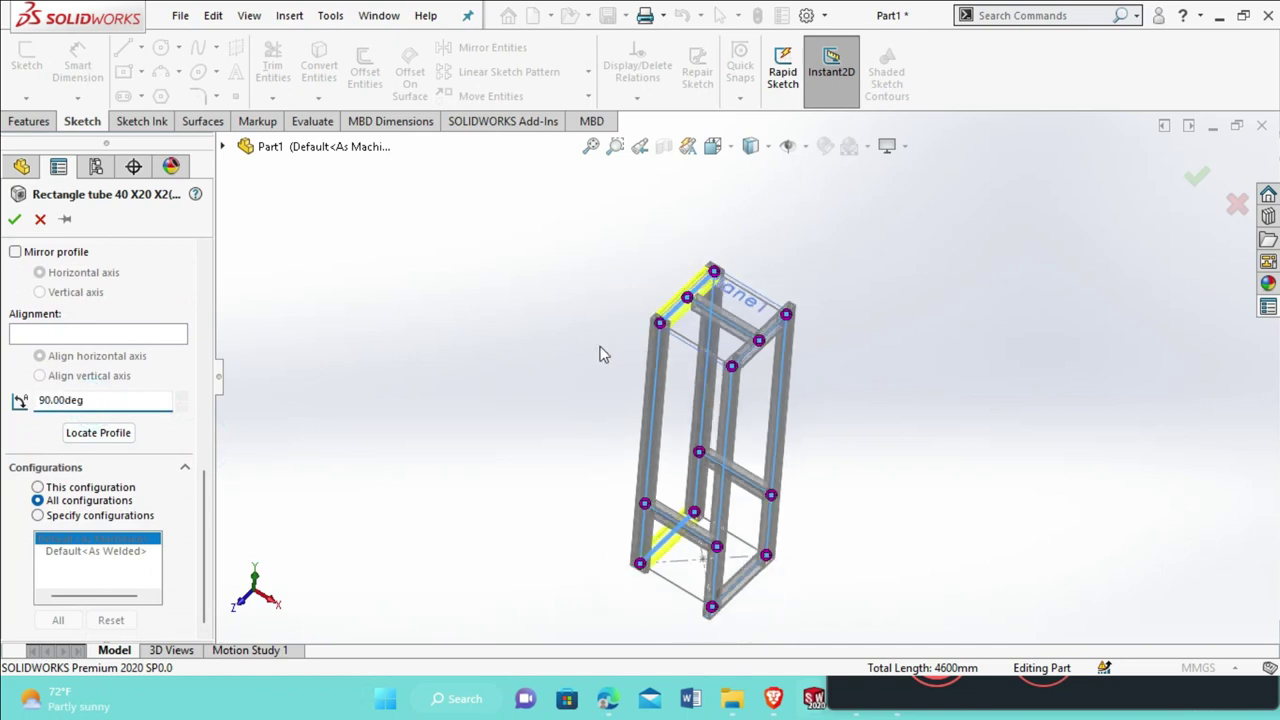
Set the profile rotation angle of Group3, the two right-hand uprights, to 90 degrees
drag(196, 503, 204, 370)
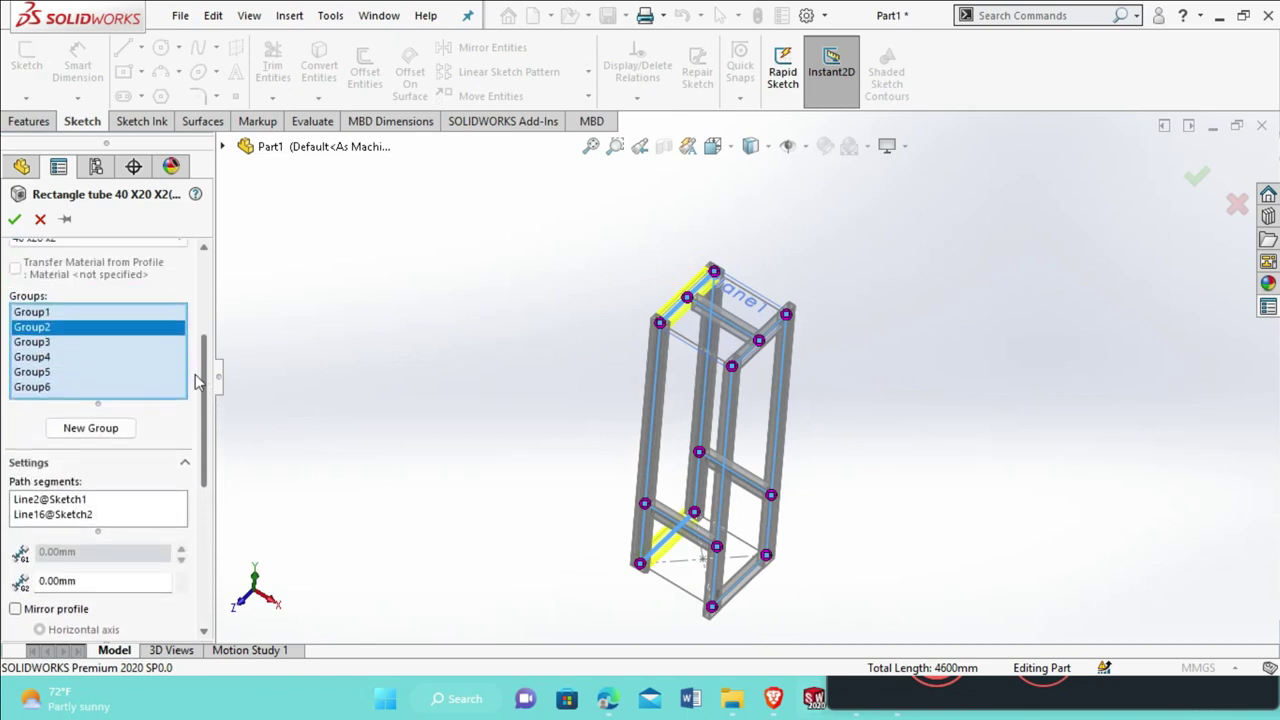
click(91, 342)
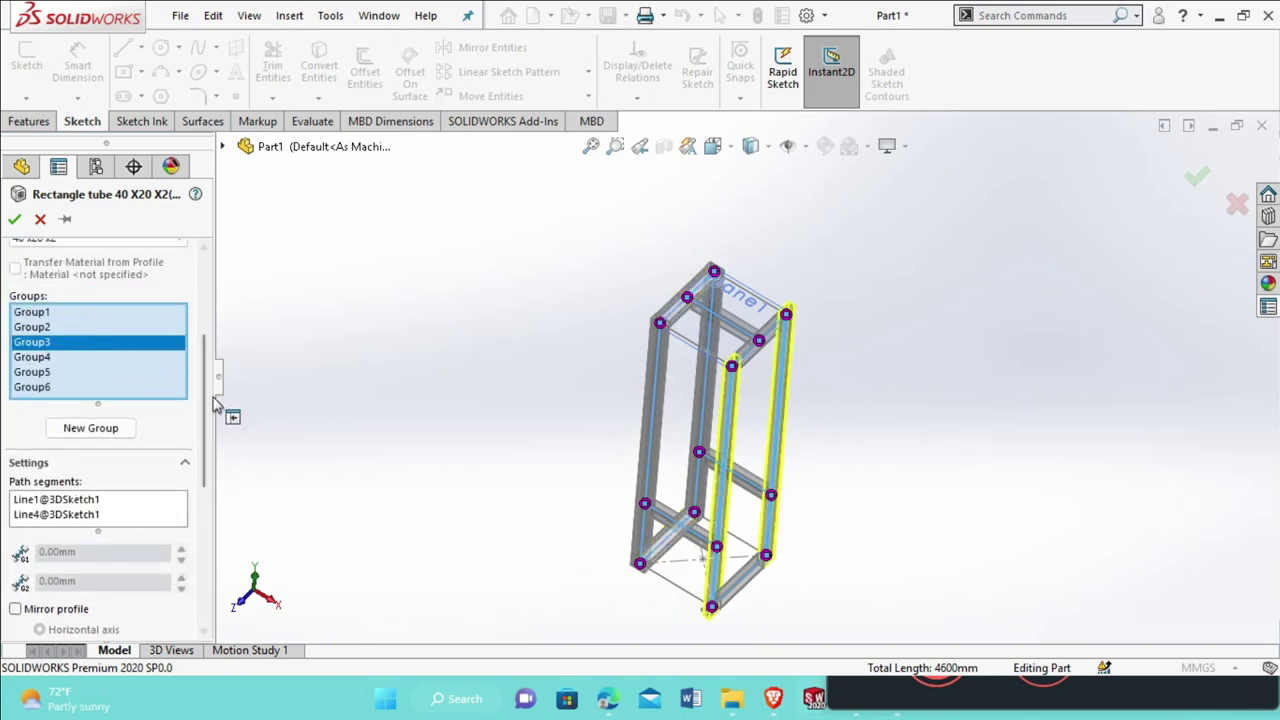
drag(201, 421, 189, 534)
click(119, 408)
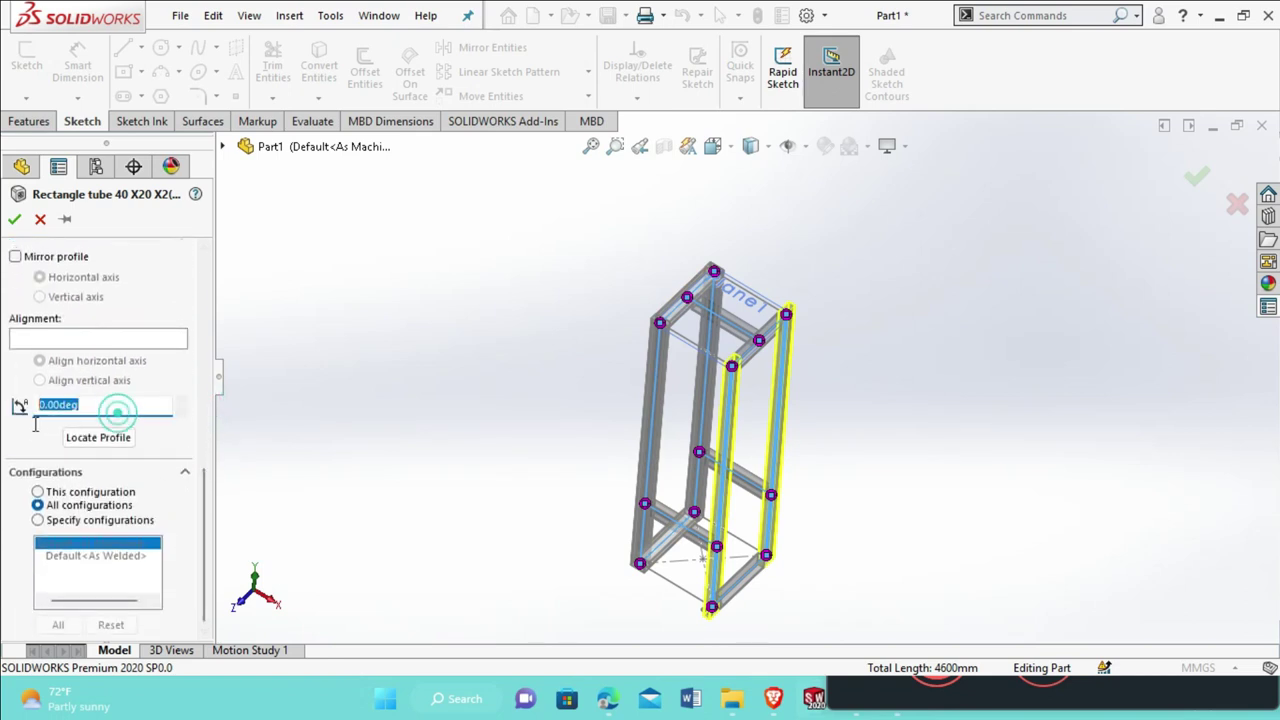
key(Return)
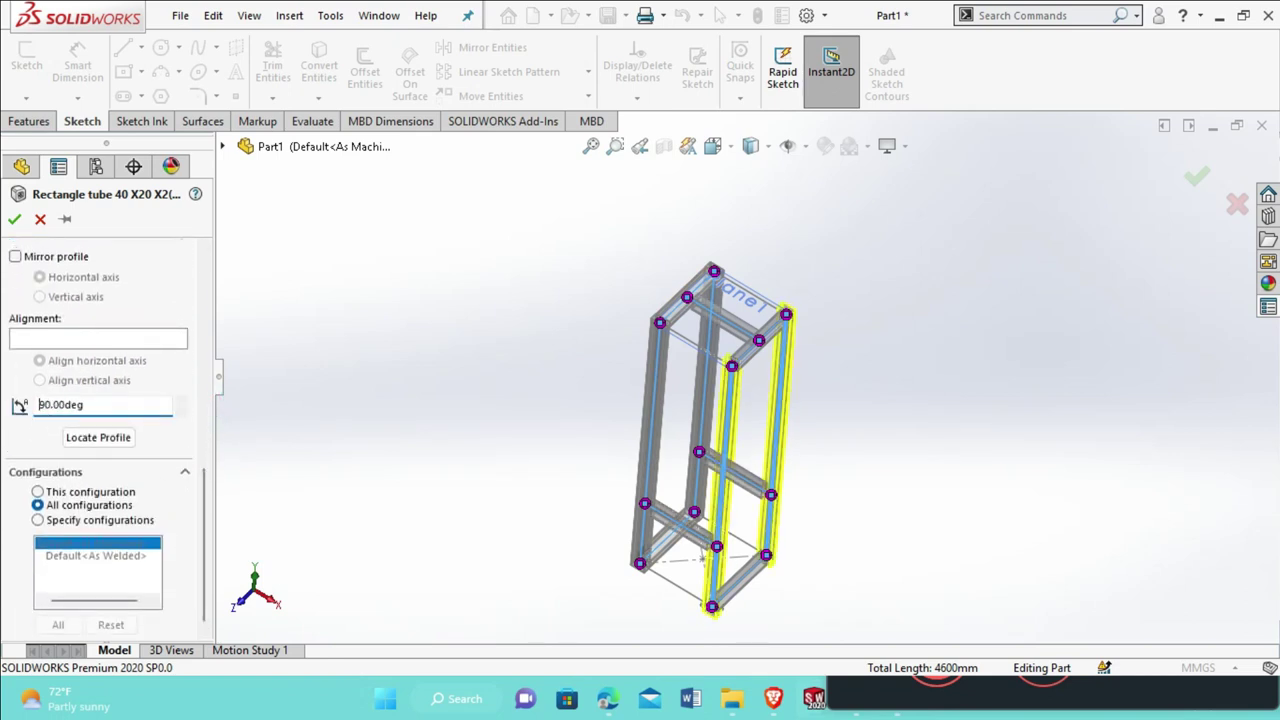
Set the profile rotation angle of Group4, the right edge tubes of both squares, to 90 degrees
mouse_move(208, 558)
mouse_down()
mouse_move(210, 424)
mouse_move(204, 572)
mouse_up()
click(94, 333)
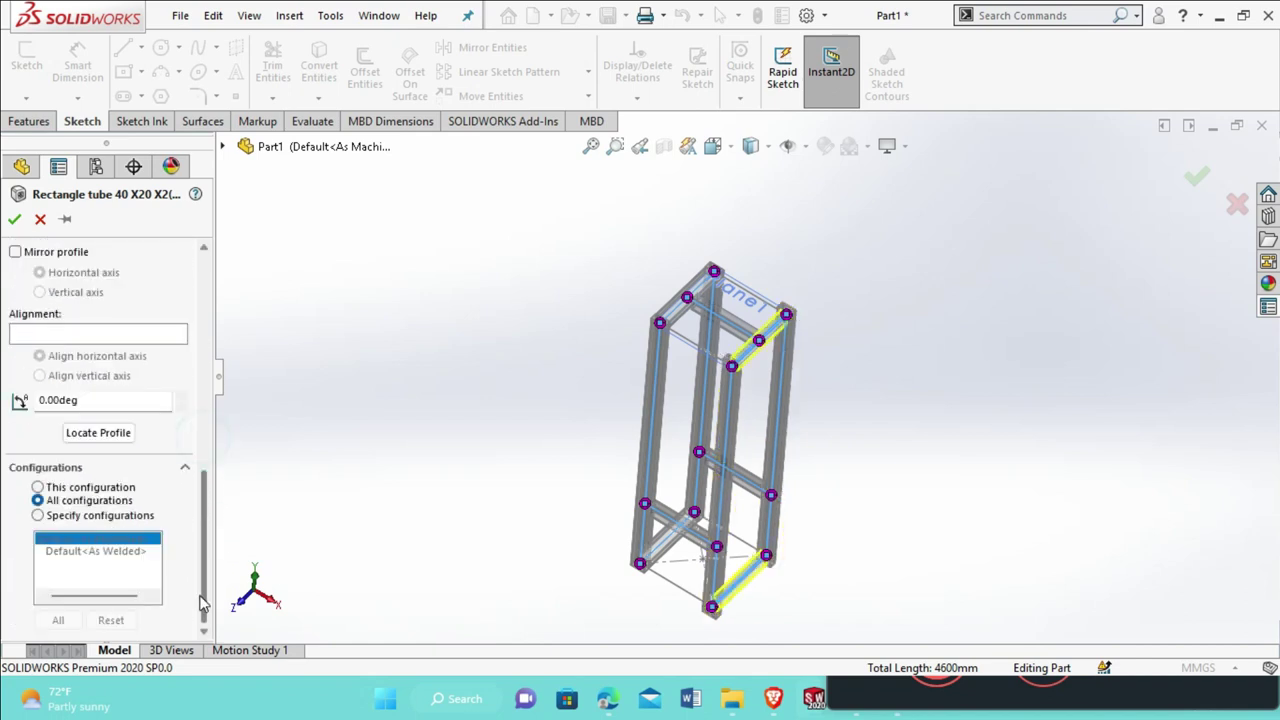
click(100, 400)
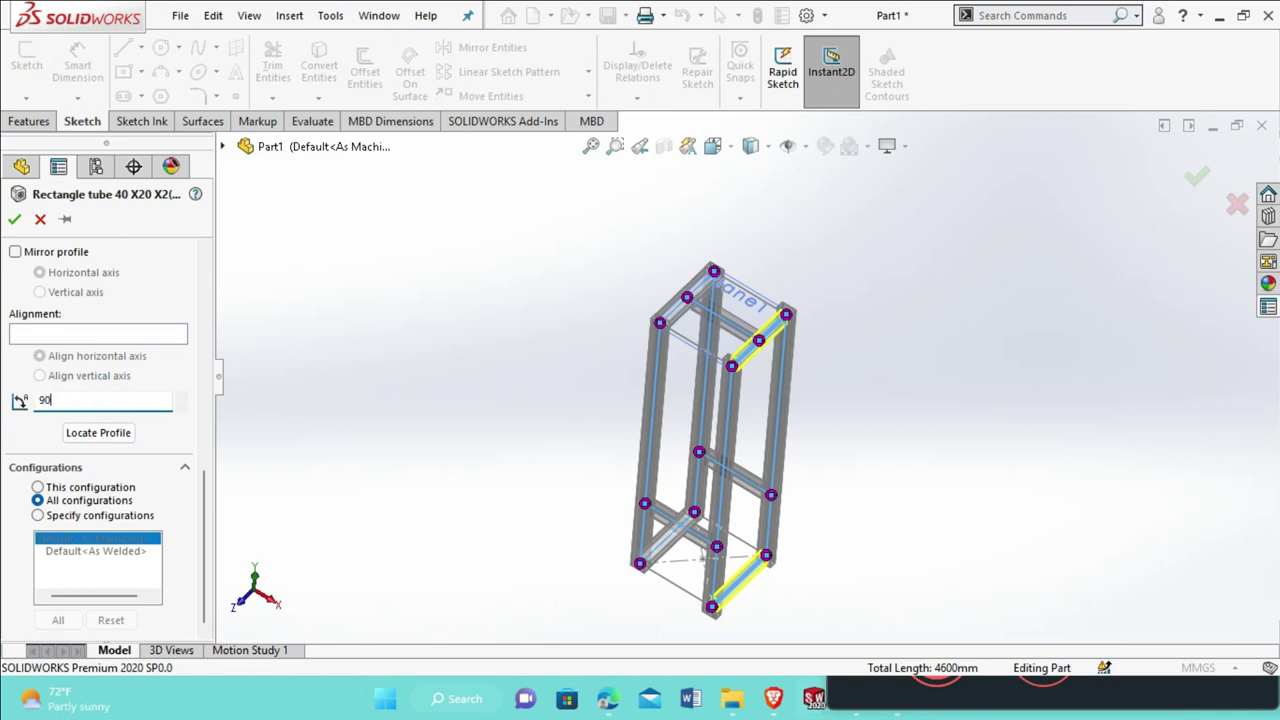
key(Return)
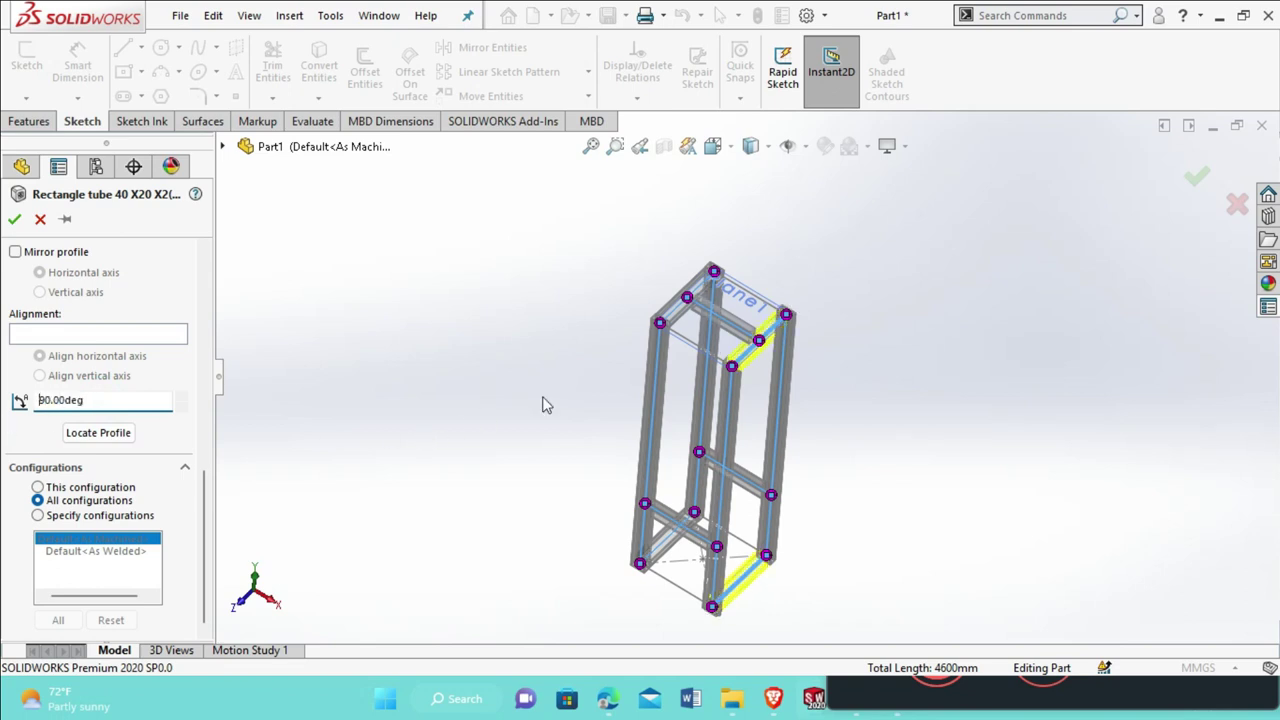
Set the profile rotation angle of Group5, the middle tube of the upper square, to 90 degrees and accept the structural member edit
scroll(210, 430, up, 5)
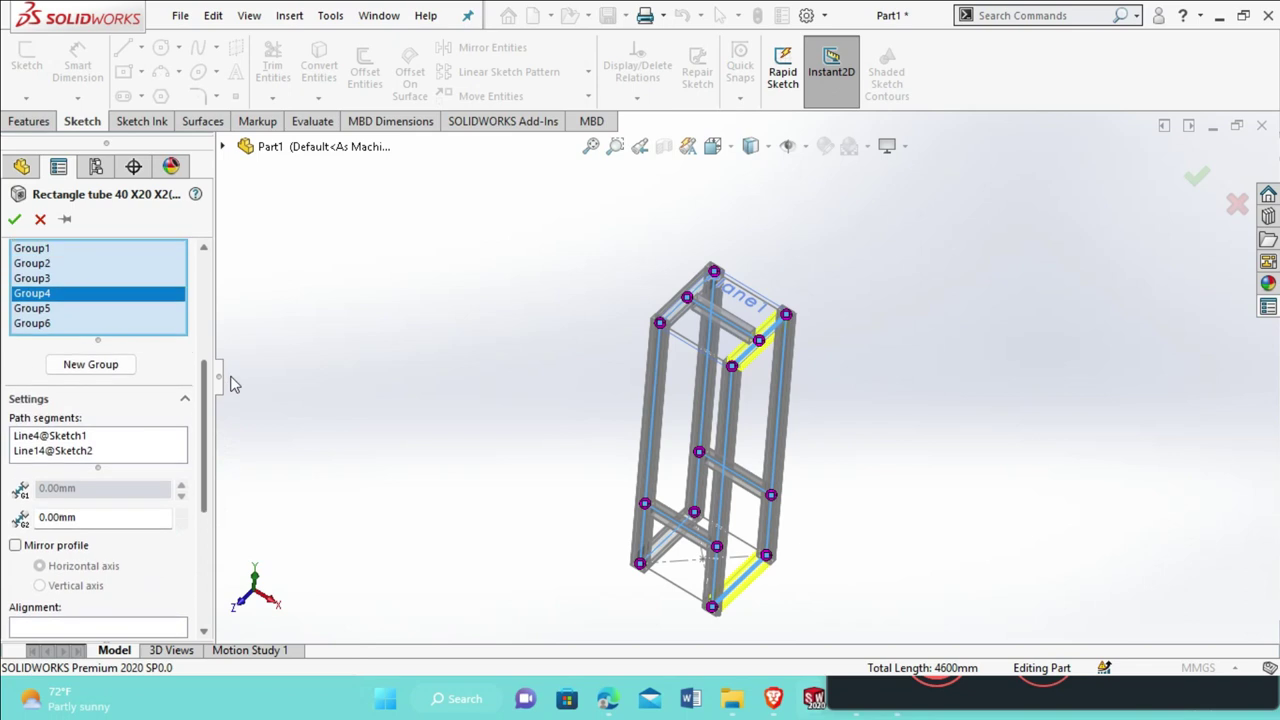
click(138, 380)
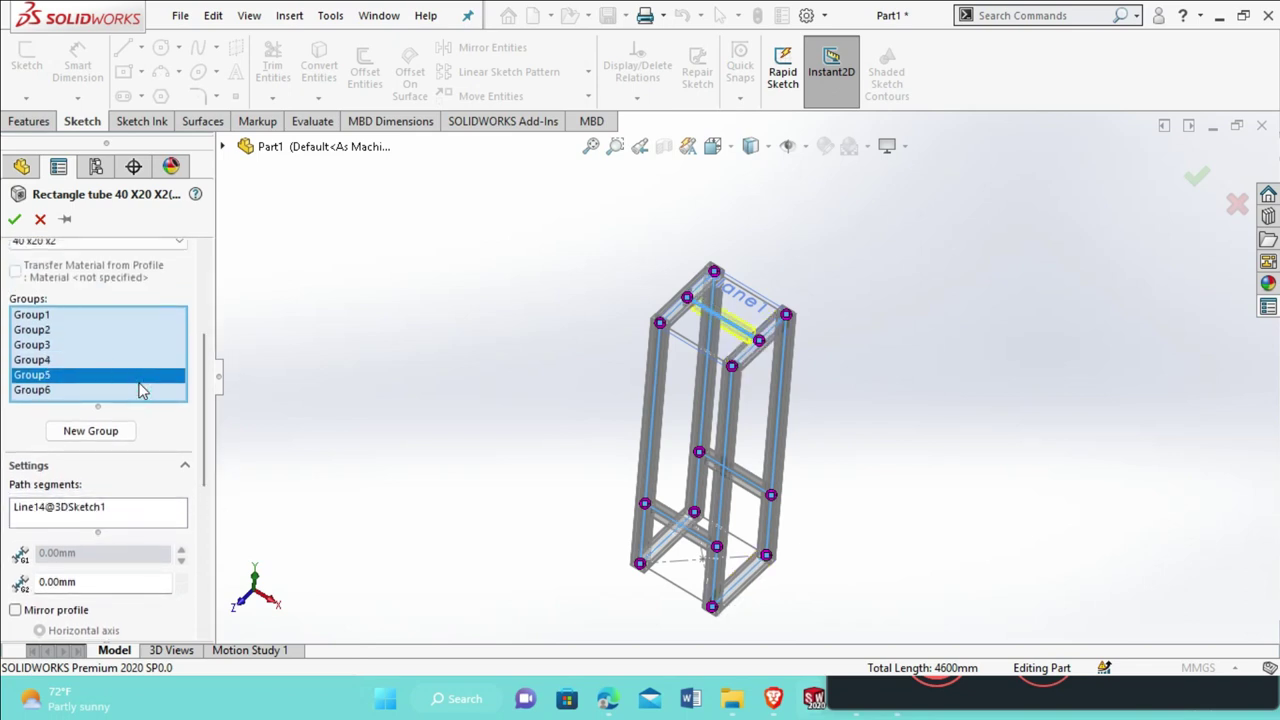
scroll(200, 417, down, 5)
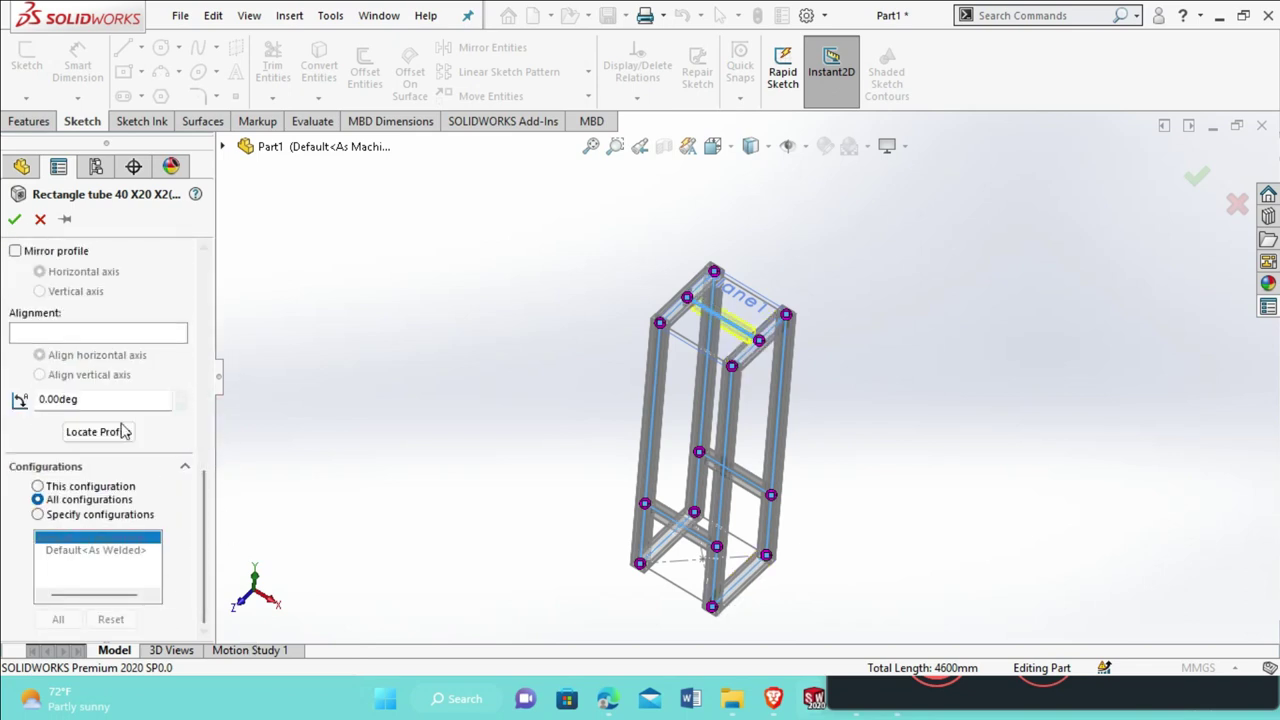
click(100, 399)
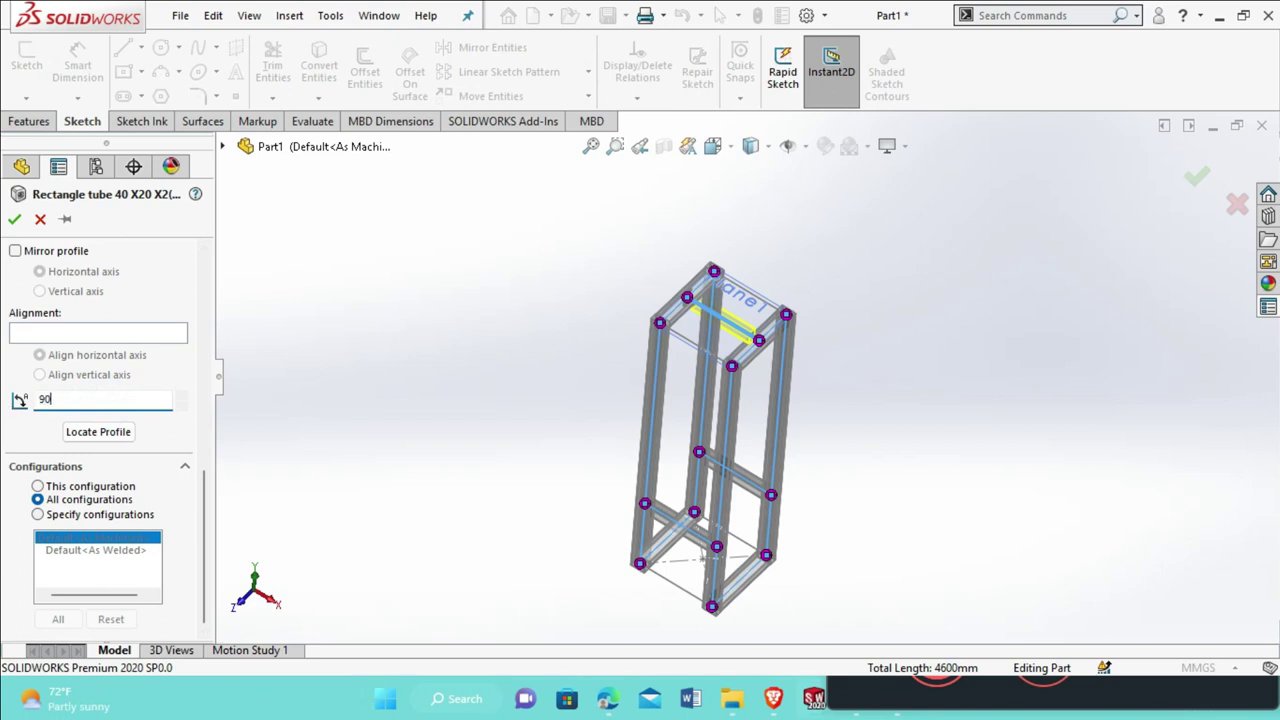
key(Return)
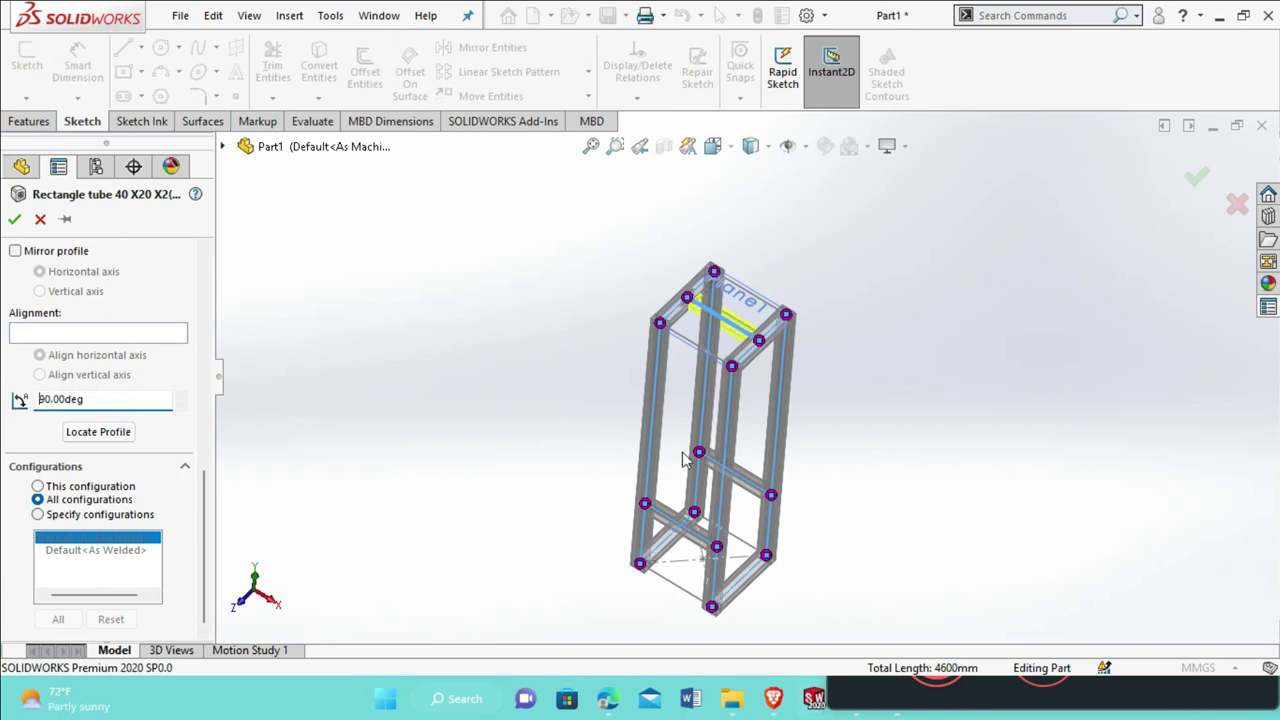
click(15, 218)
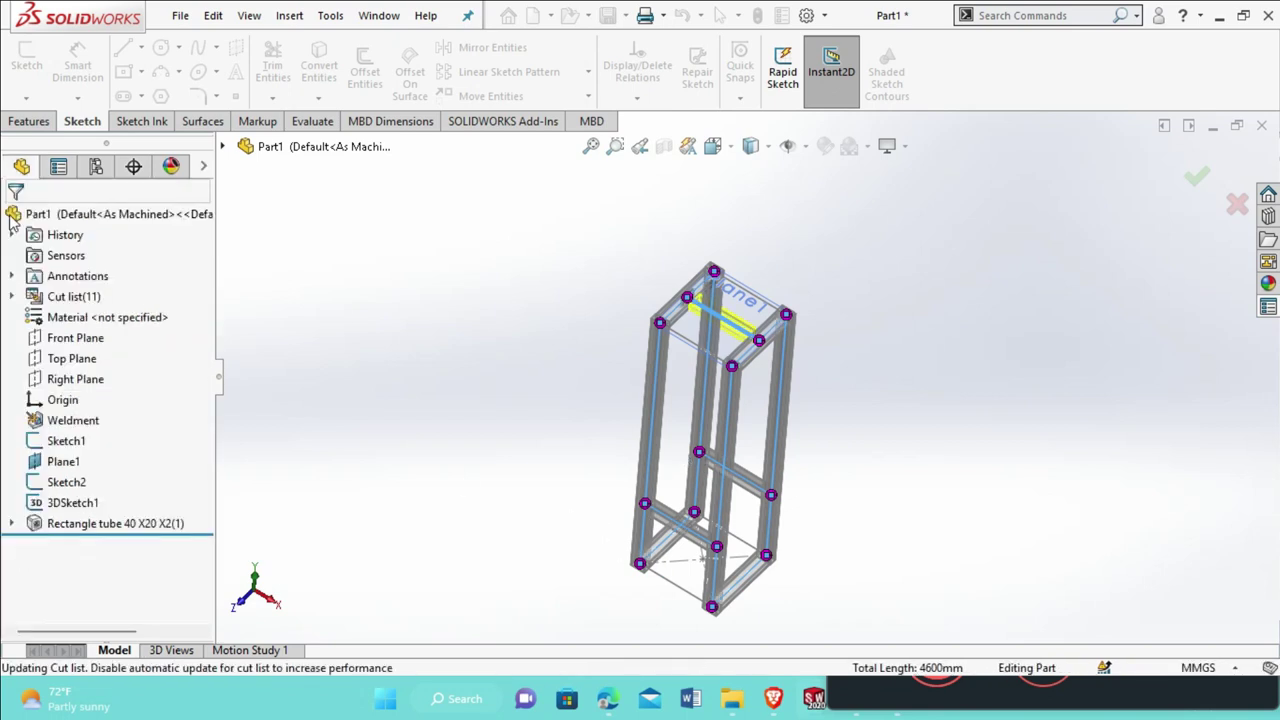
Use Trim/Extend with the End Miter corner type to join the front-left upright to the upper left tube
scroll(685, 305, down, 5)
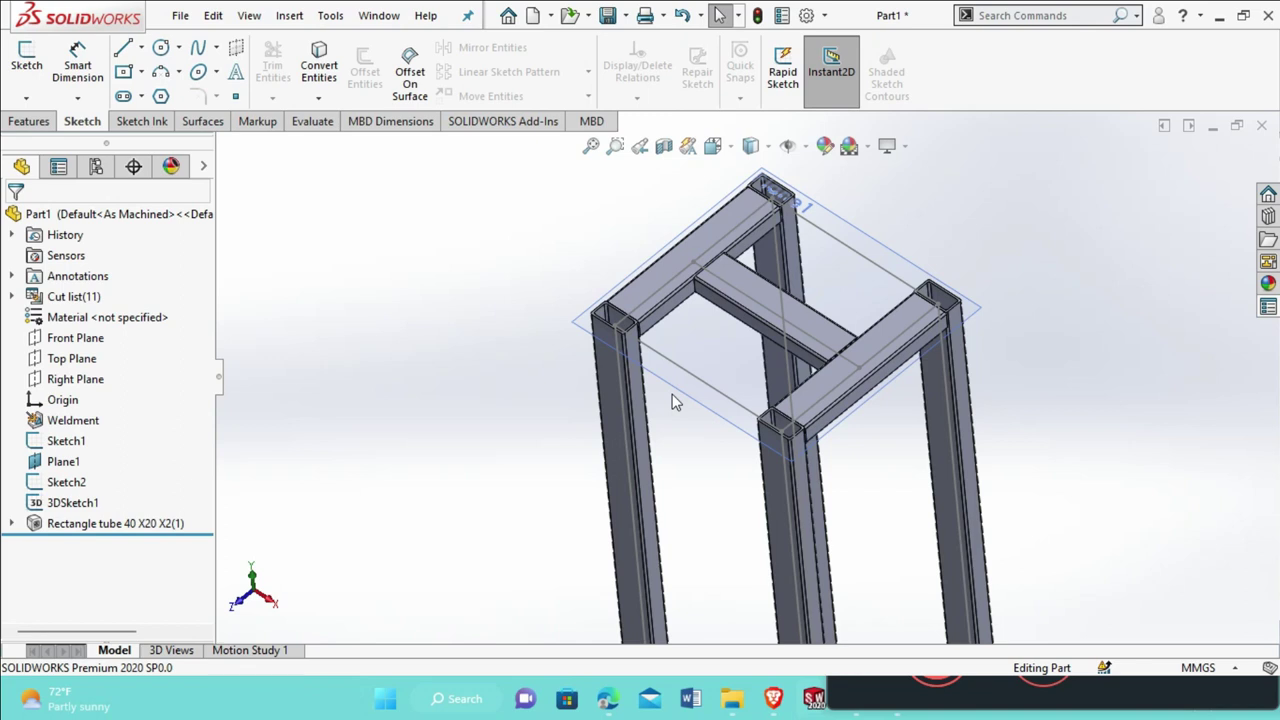
scroll(781, 485, up, 6)
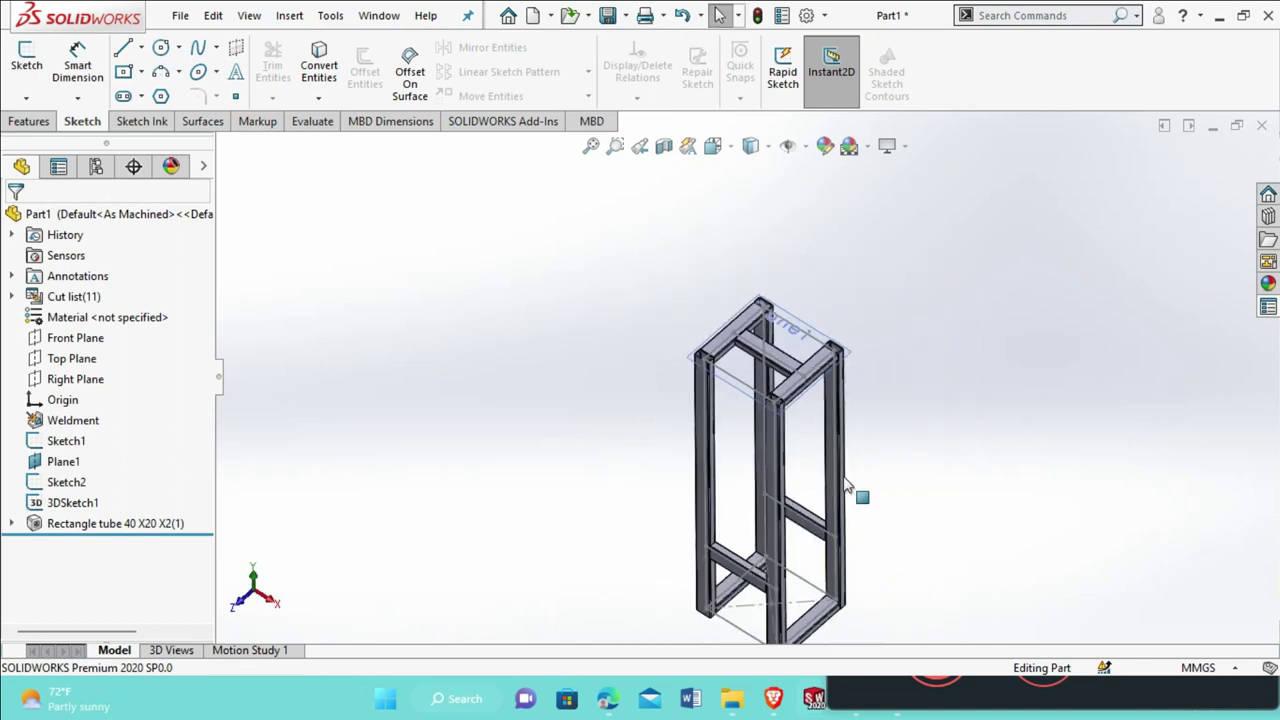
click(281, 17)
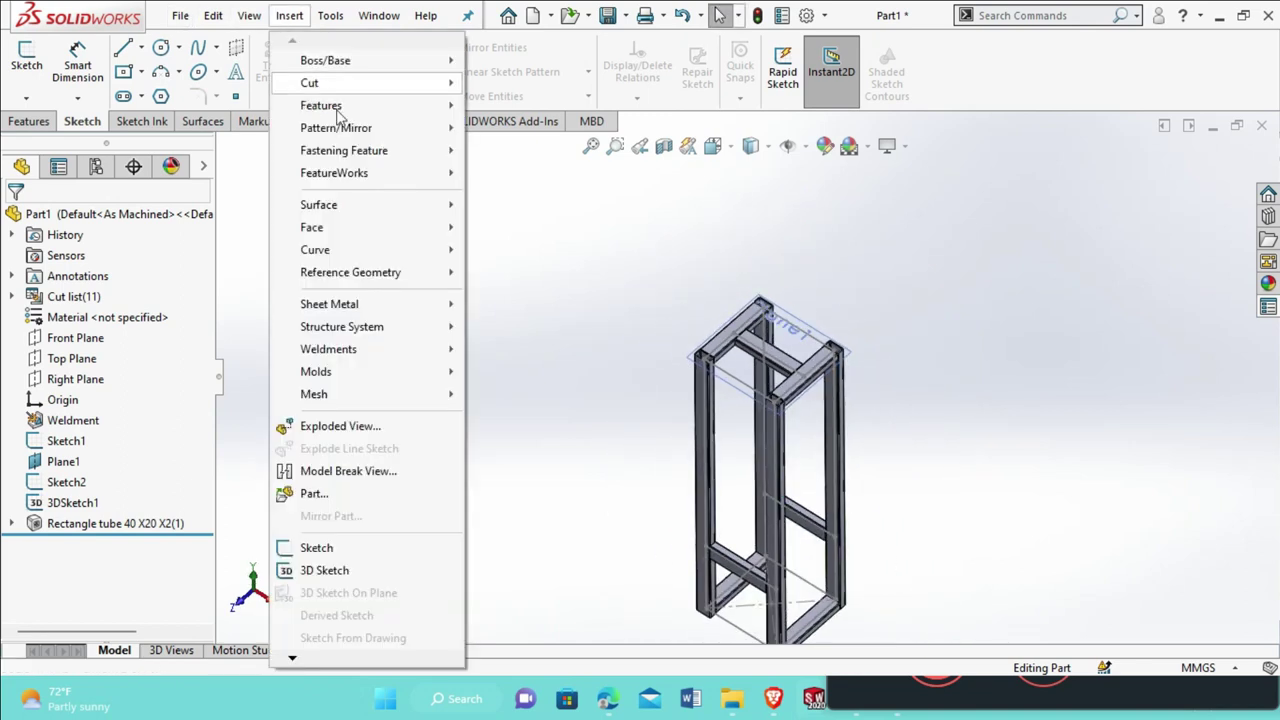
mouse_move(391, 351)
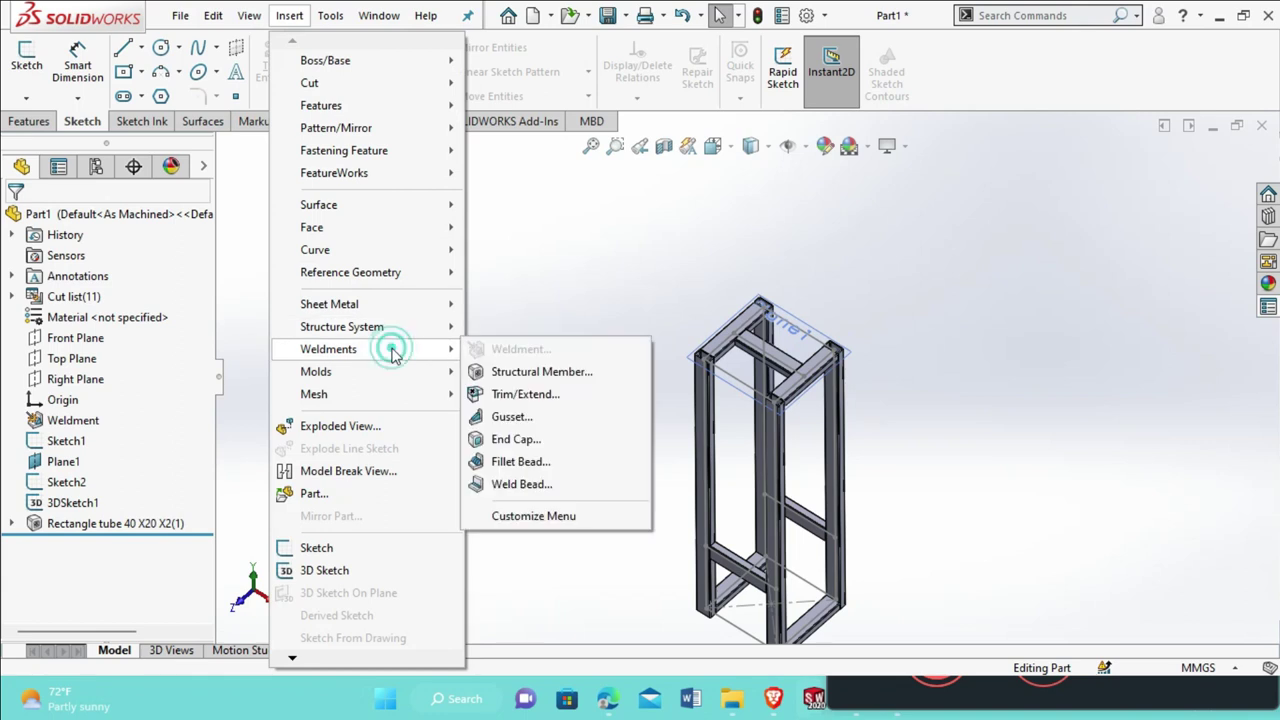
click(498, 399)
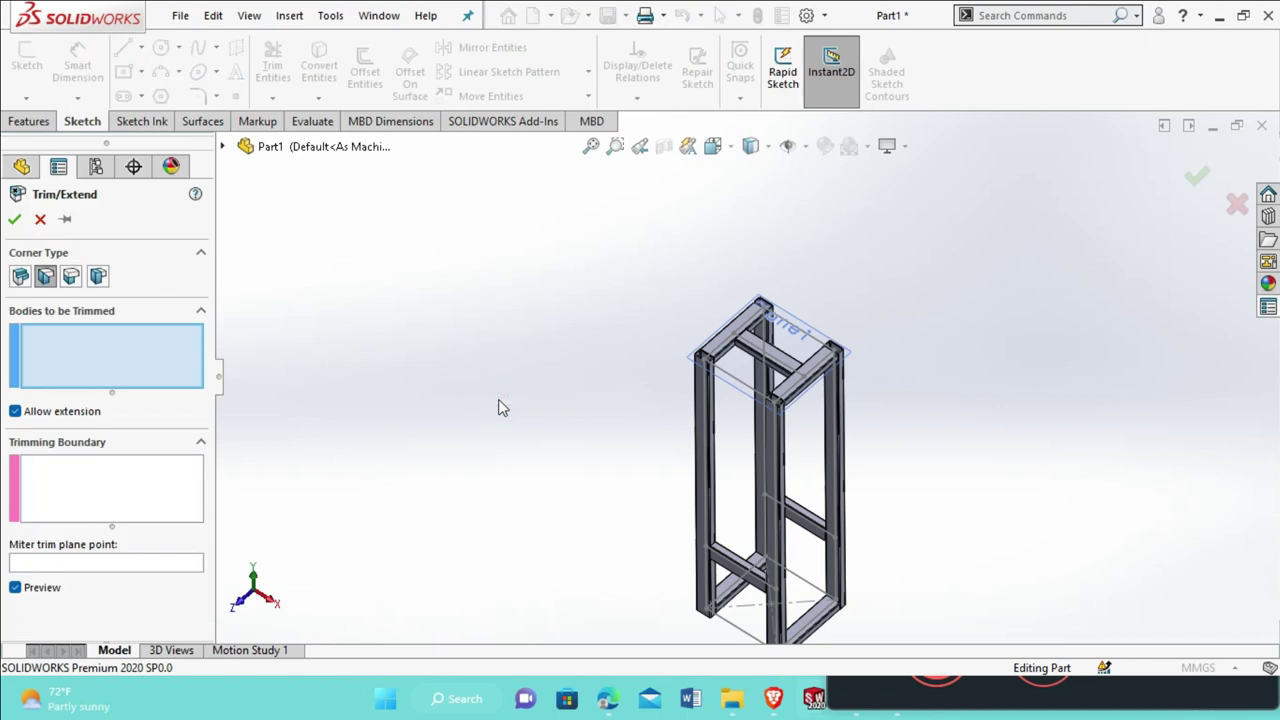
scroll(700, 375, down, 2)
scroll(700, 375, down, 6)
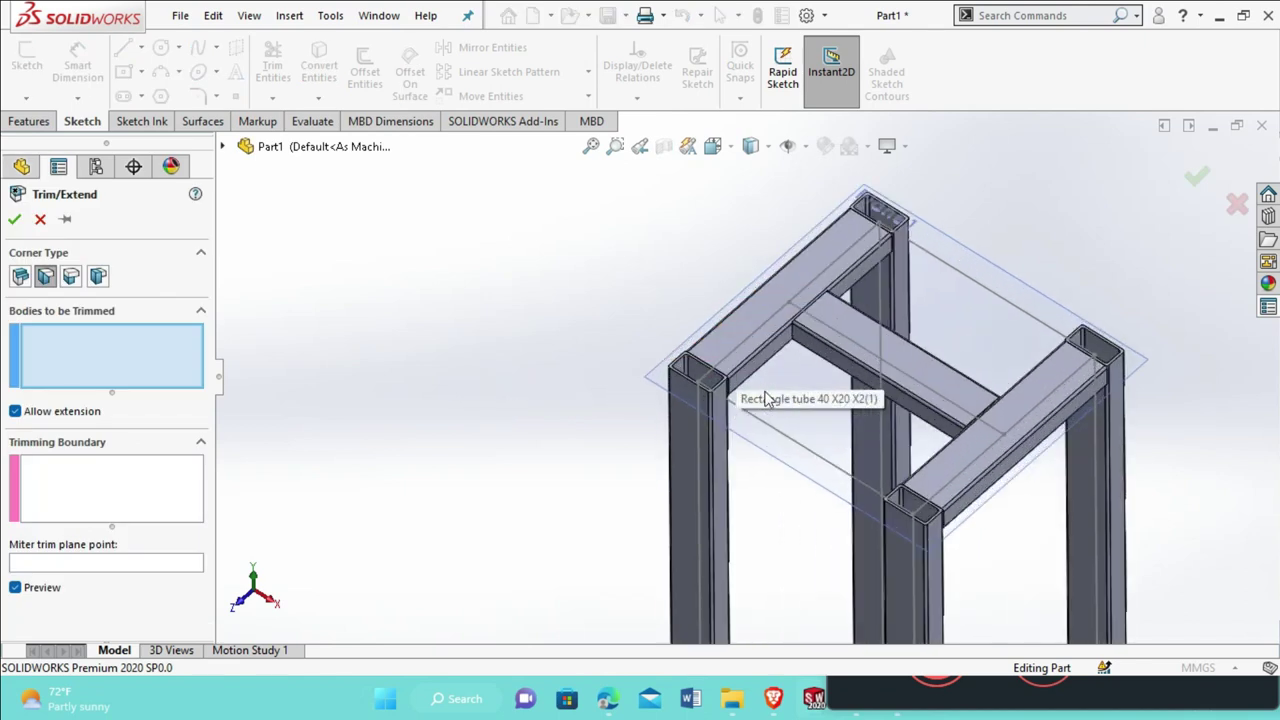
click(718, 412)
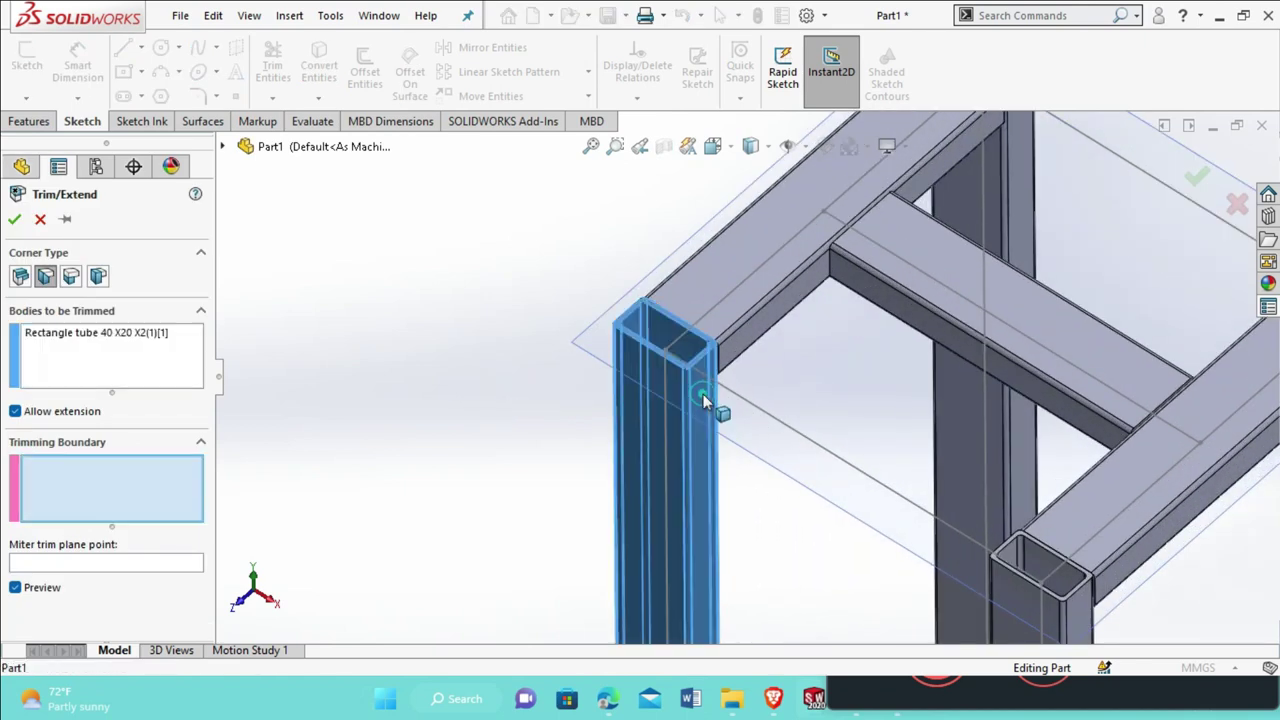
click(728, 321)
middle_drag(727, 321, 543, 398)
scroll(543, 398, up, 5)
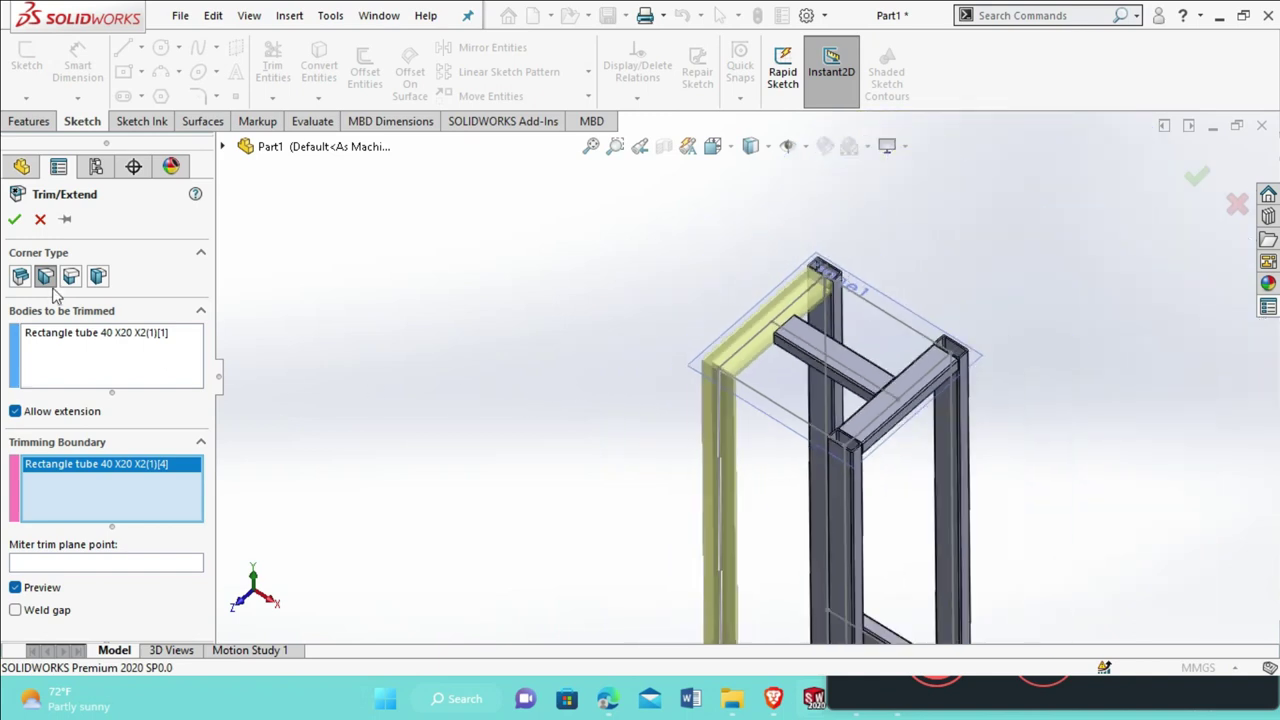
scroll(700, 340, down, 6)
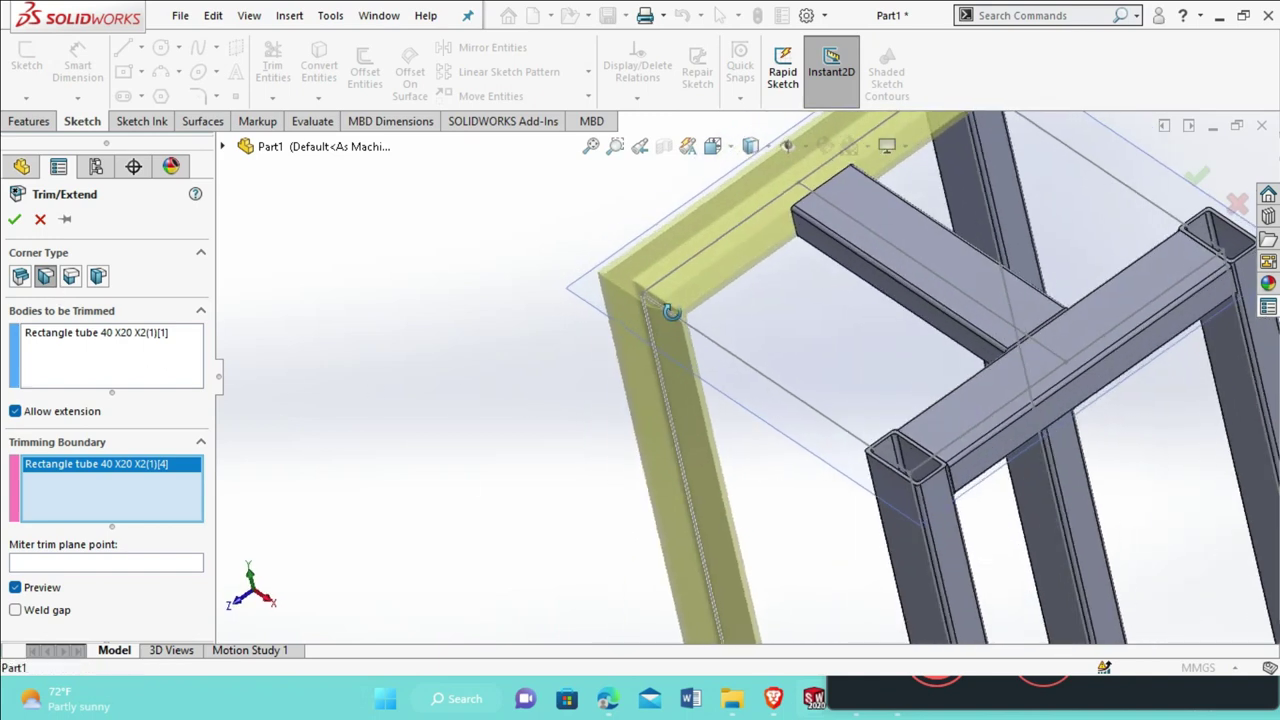
scroll(684, 321, up, 3)
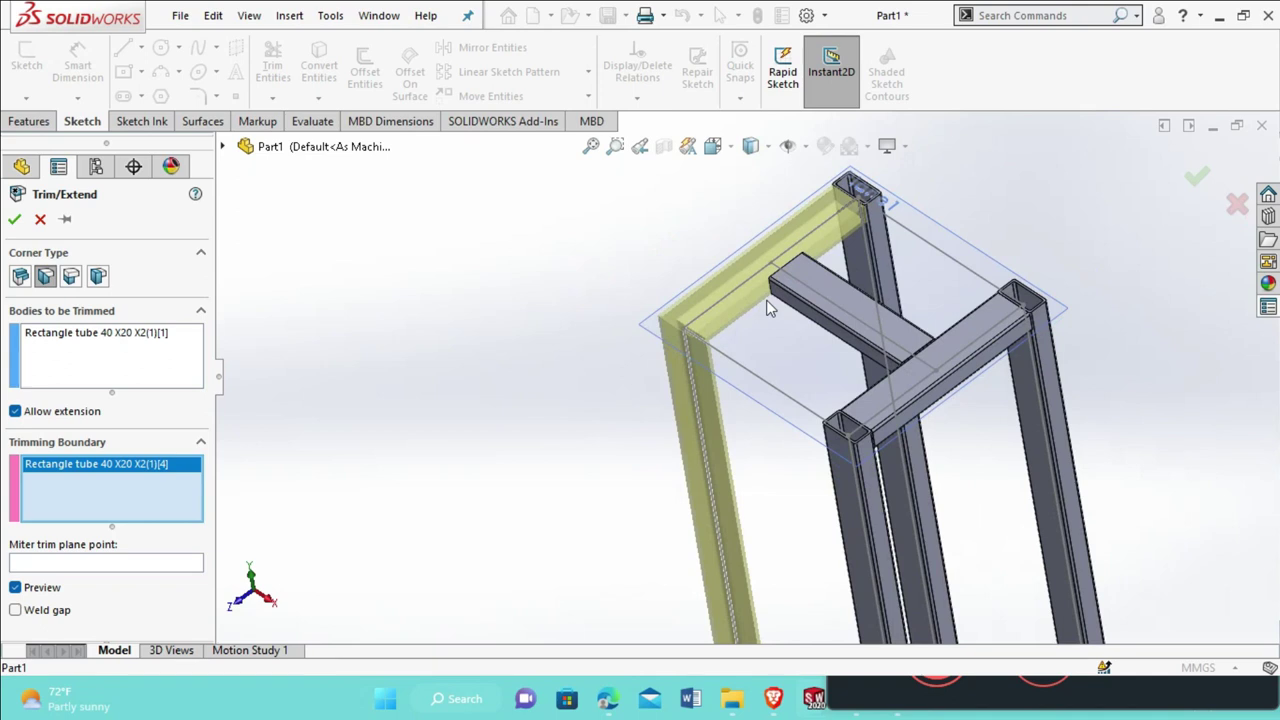
click(15, 221)
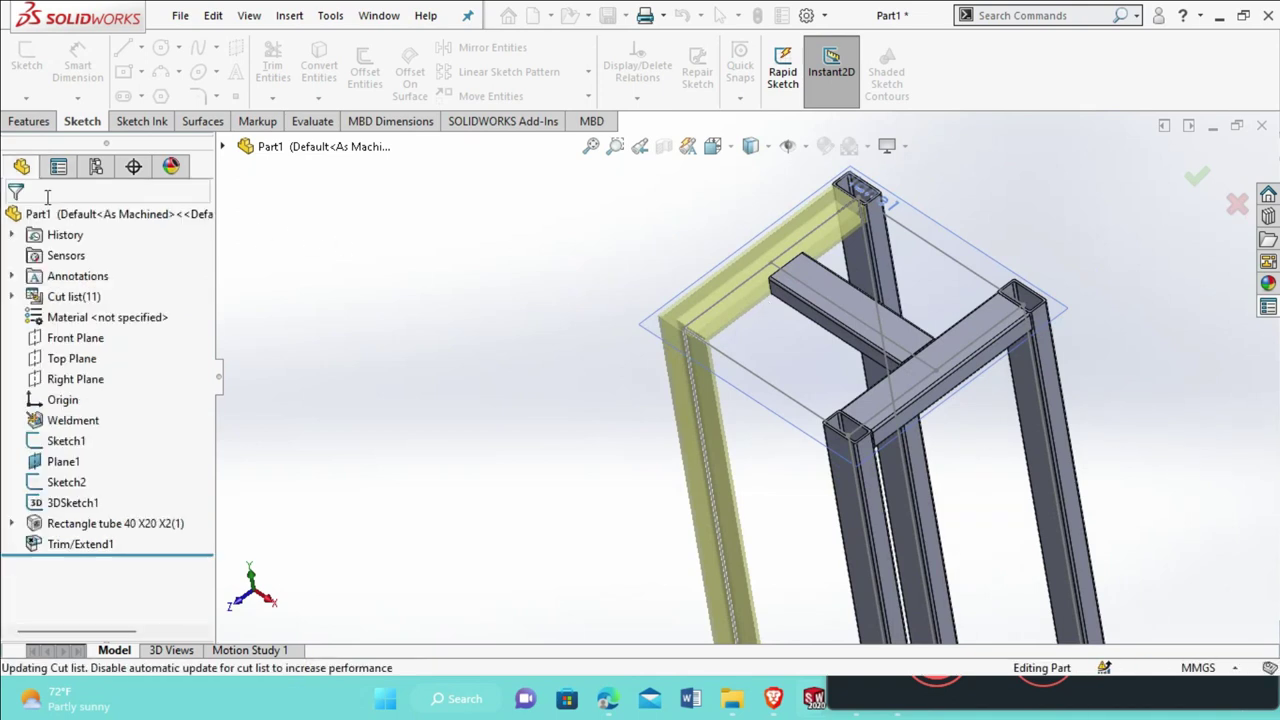
Miter the upper left tube with the back-left upright using Trim/Extend
click(285, 17)
mouse_move(390, 349)
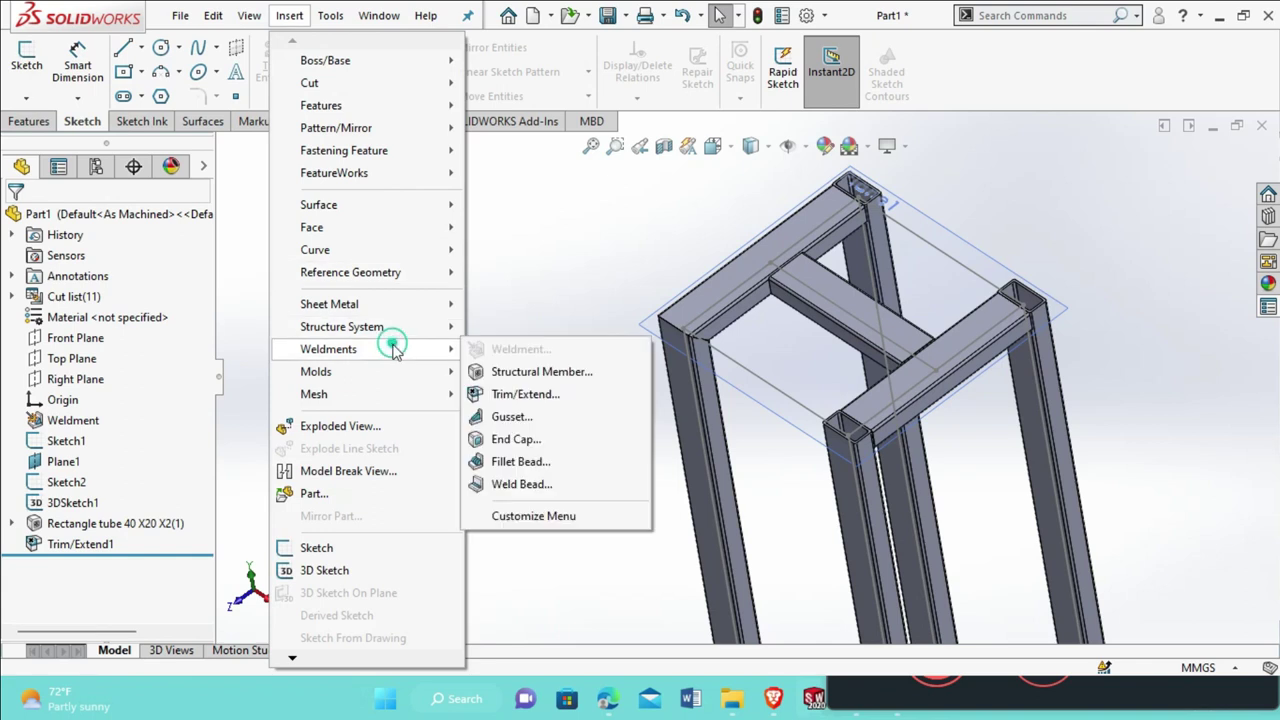
click(484, 396)
click(848, 223)
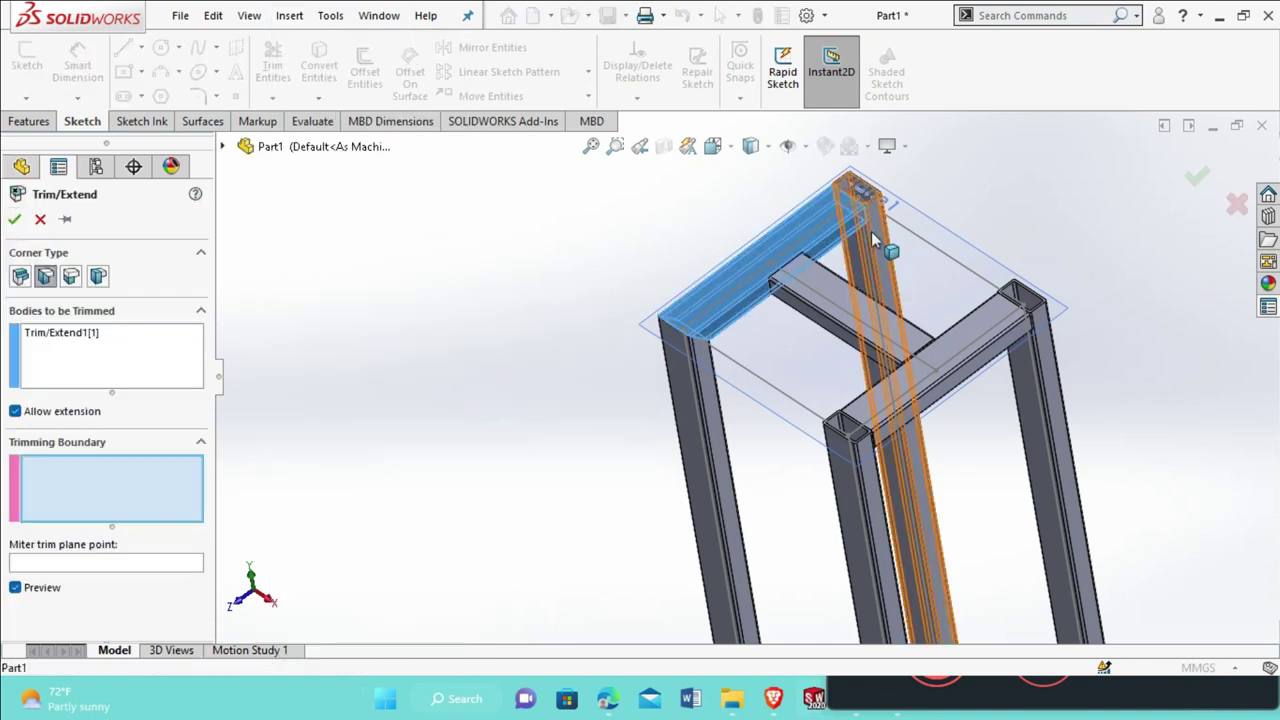
click(870, 240)
click(19, 219)
Miter the upper right tube with the front-right upright using Trim/Extend
click(289, 15)
mouse_move(393, 352)
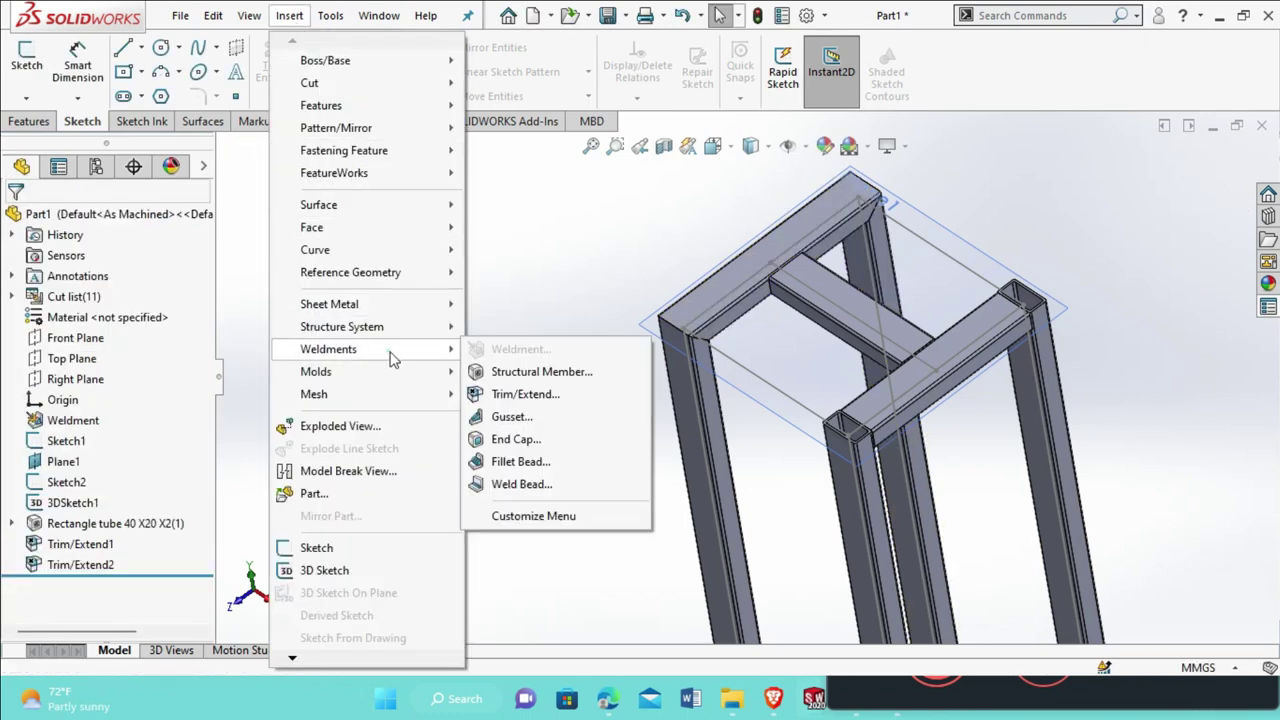
click(500, 396)
click(872, 428)
click(876, 434)
click(14, 219)
Miter the upper right tube with the back-right upright using Trim/Extend
click(289, 15)
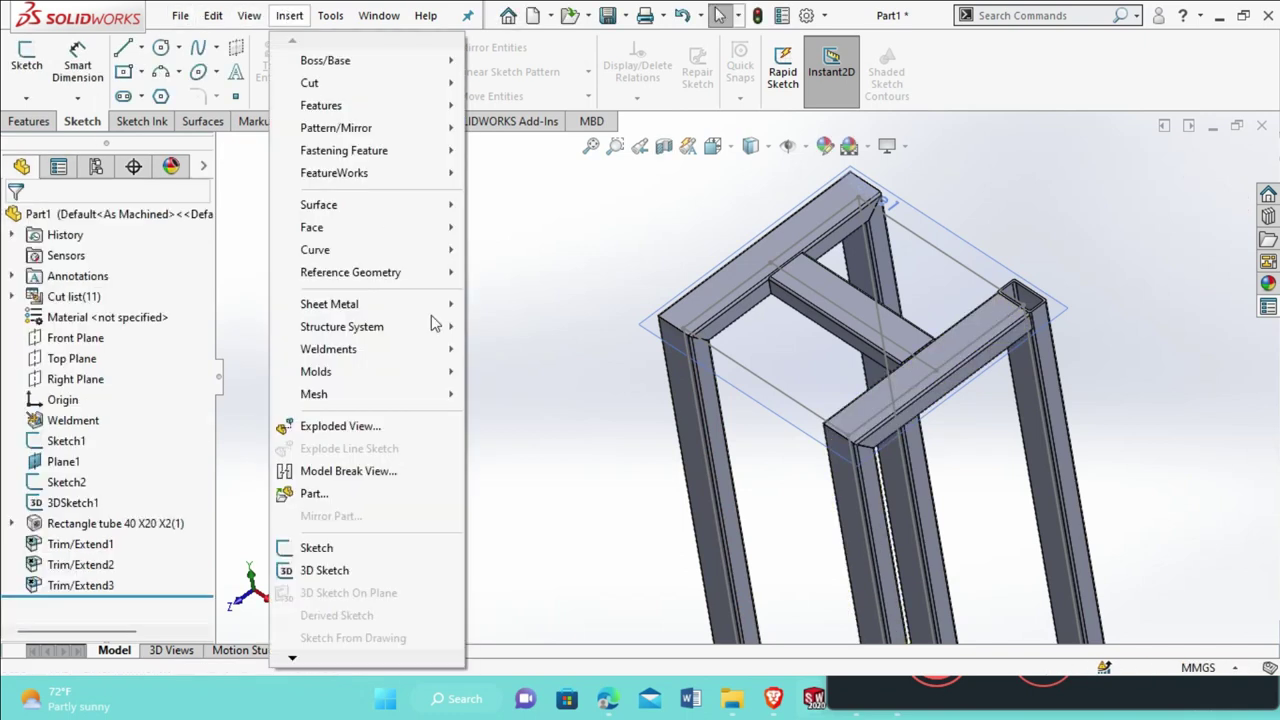
click(423, 349)
click(508, 394)
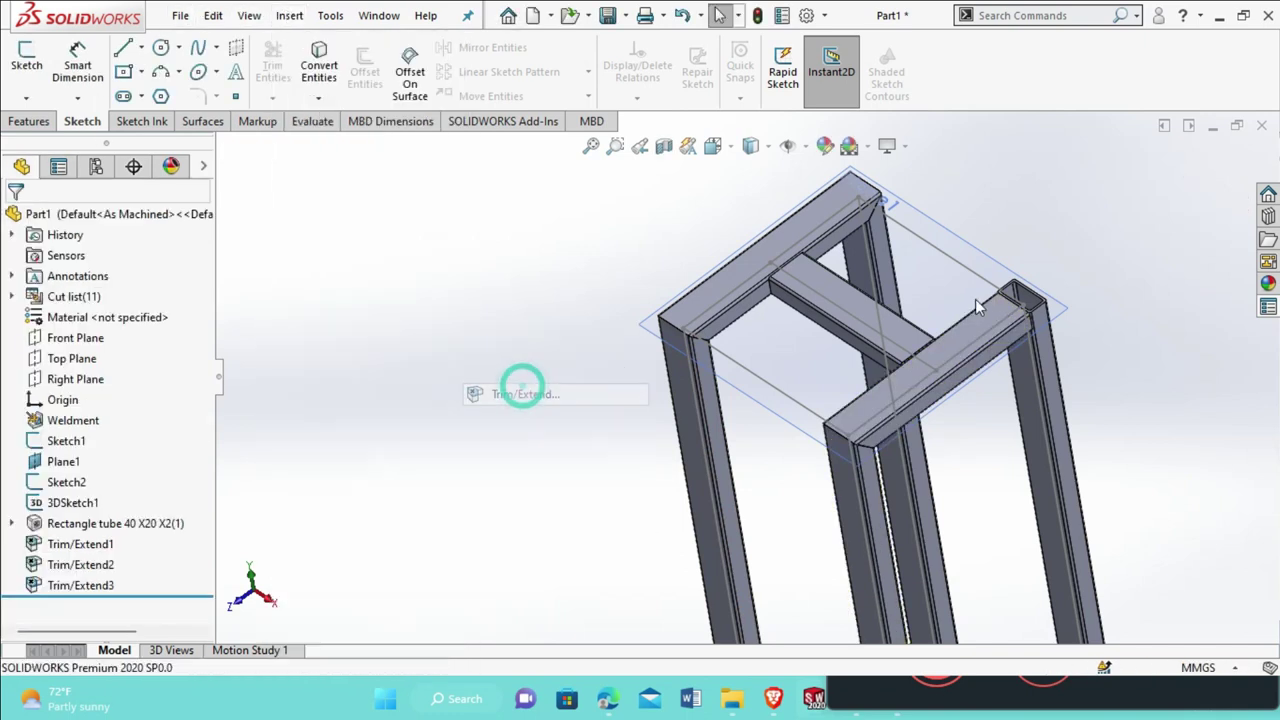
click(995, 318)
click(1040, 360)
click(14, 219)
Miter the foot of the front-right upright with the lower right tube using Trim/Extend
scroll(514, 366, down, 5)
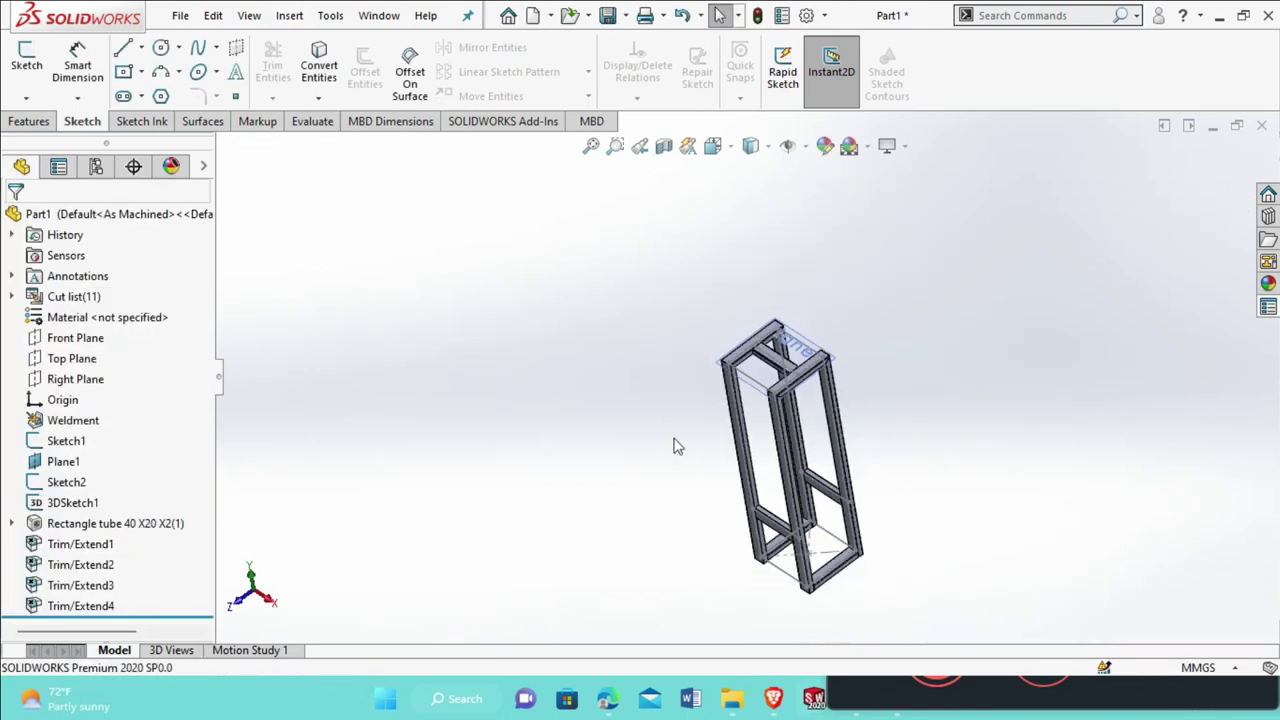
scroll(790, 546, up, 4)
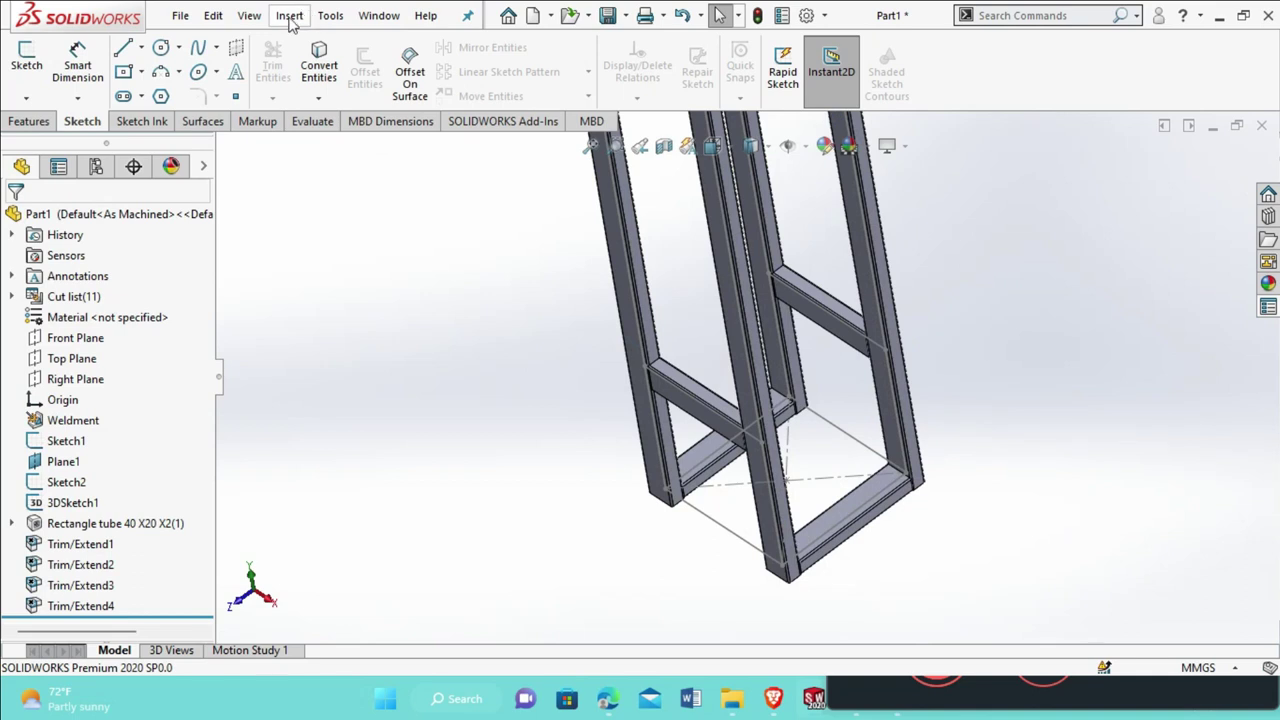
click(289, 17)
mouse_move(365, 349)
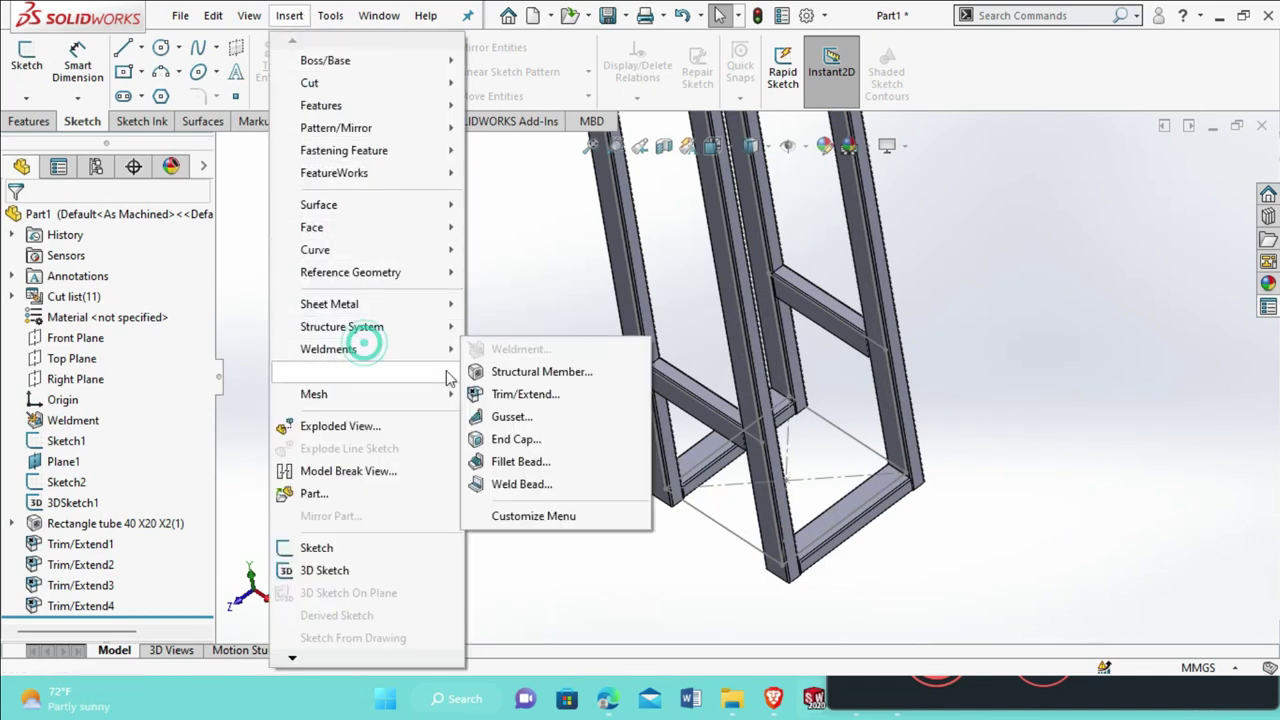
click(500, 394)
click(786, 536)
click(813, 556)
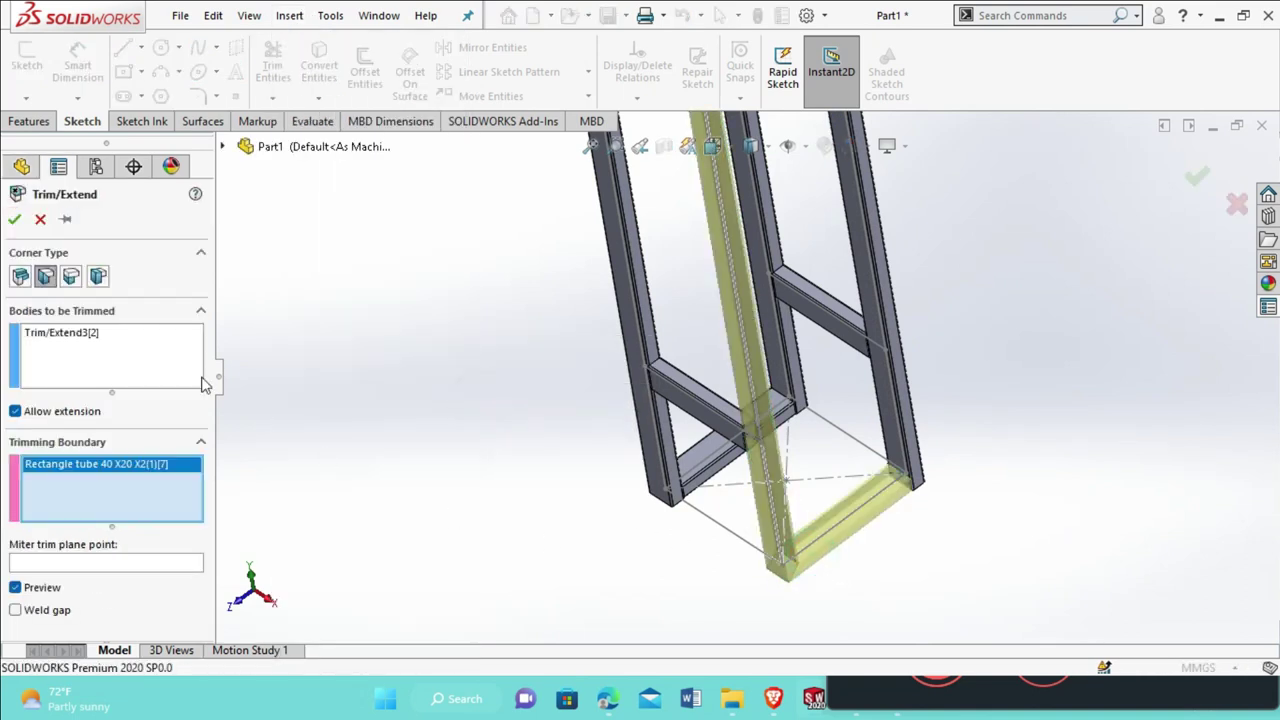
click(13, 220)
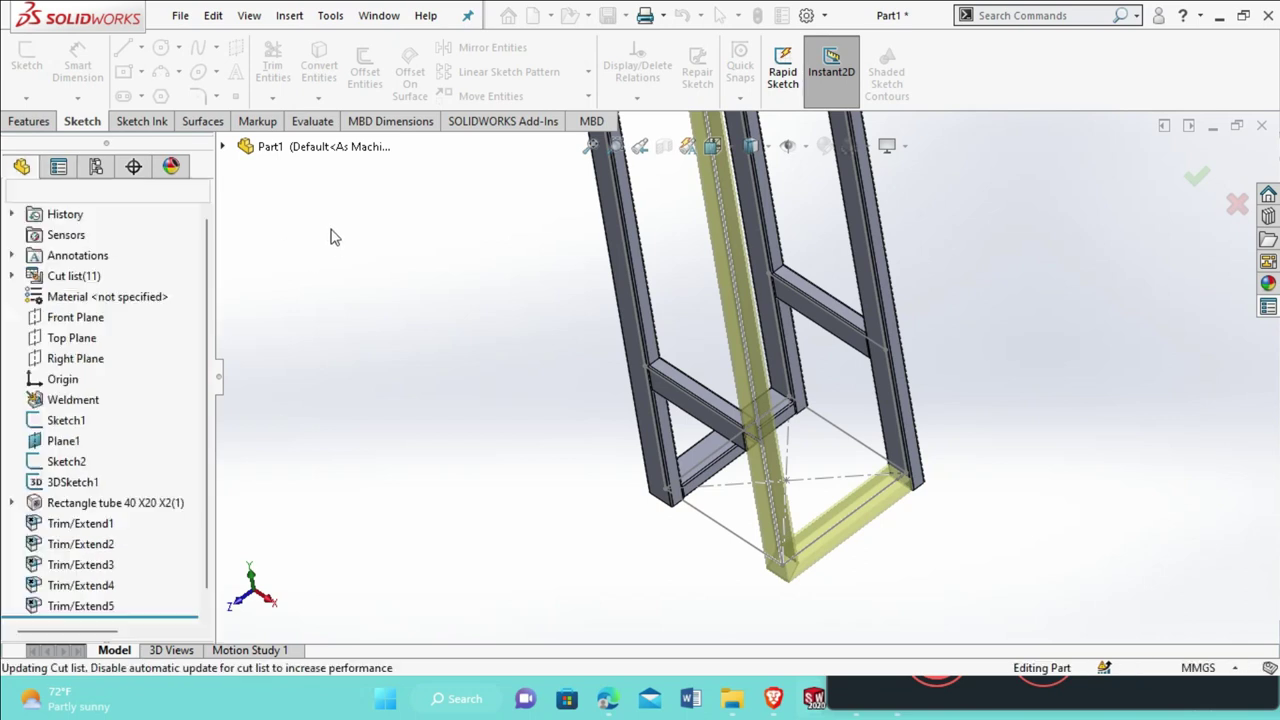
Miter the foot of the back-right upright with the lower right tube using Trim/Extend
click(302, 18)
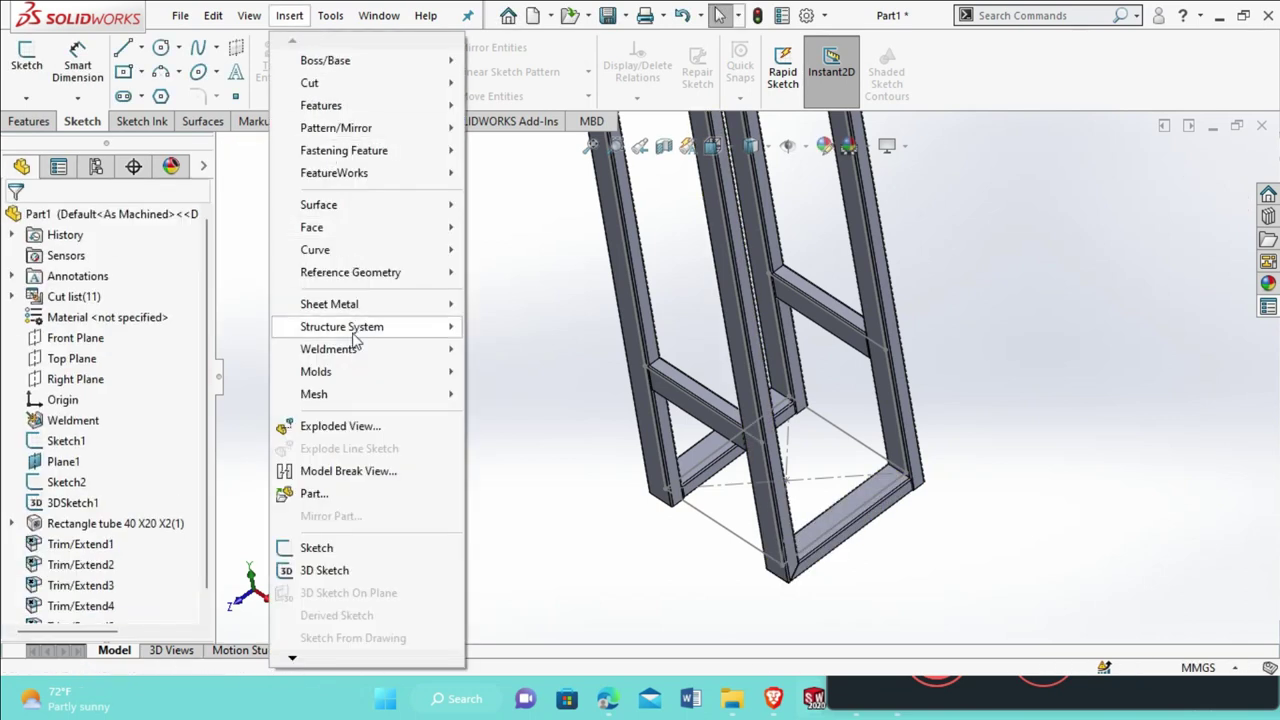
mouse_move(400, 349)
click(488, 396)
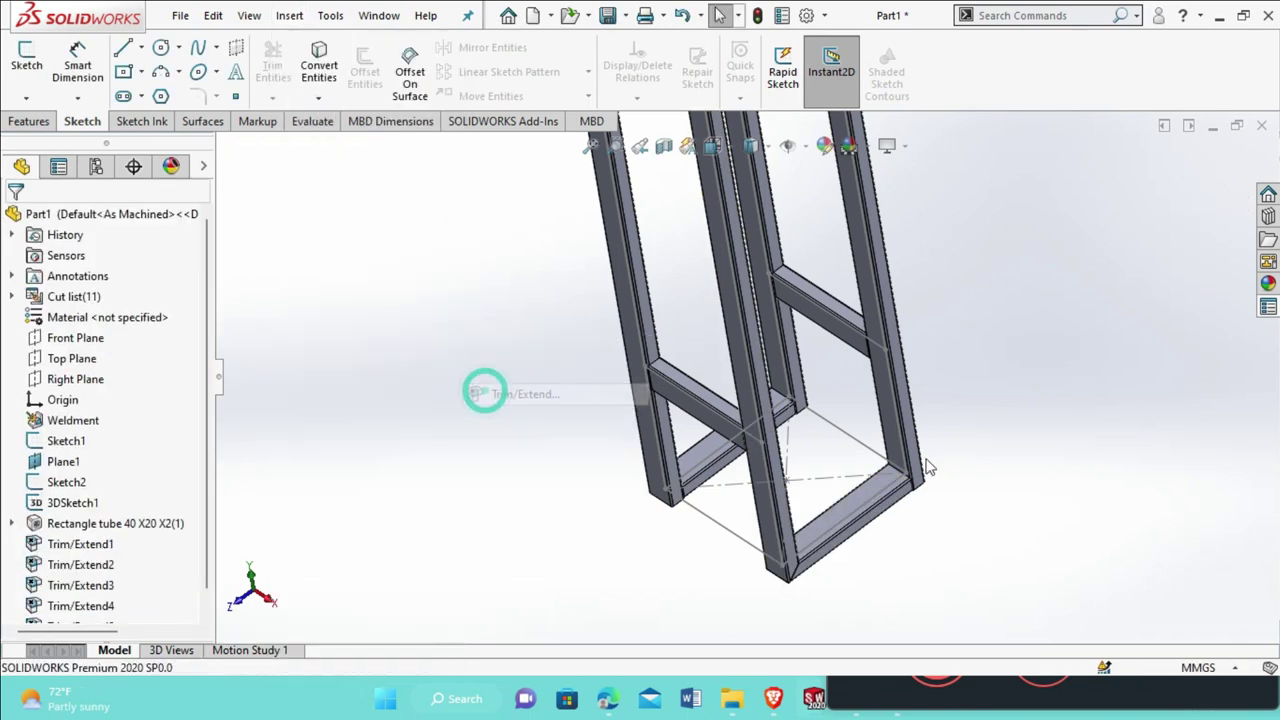
click(890, 500)
click(908, 474)
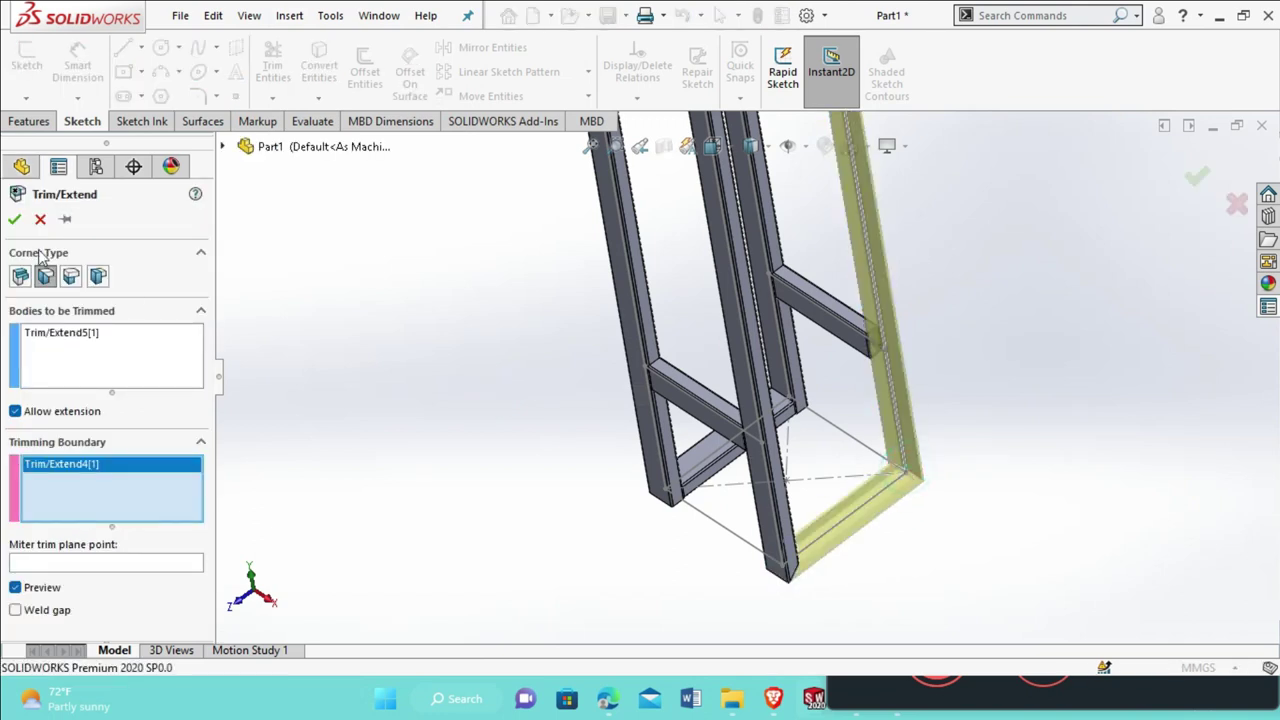
click(14, 220)
Miter the foot of the front-left upright with the lower left tube using Trim/Extend
scroll(837, 457, down, 3)
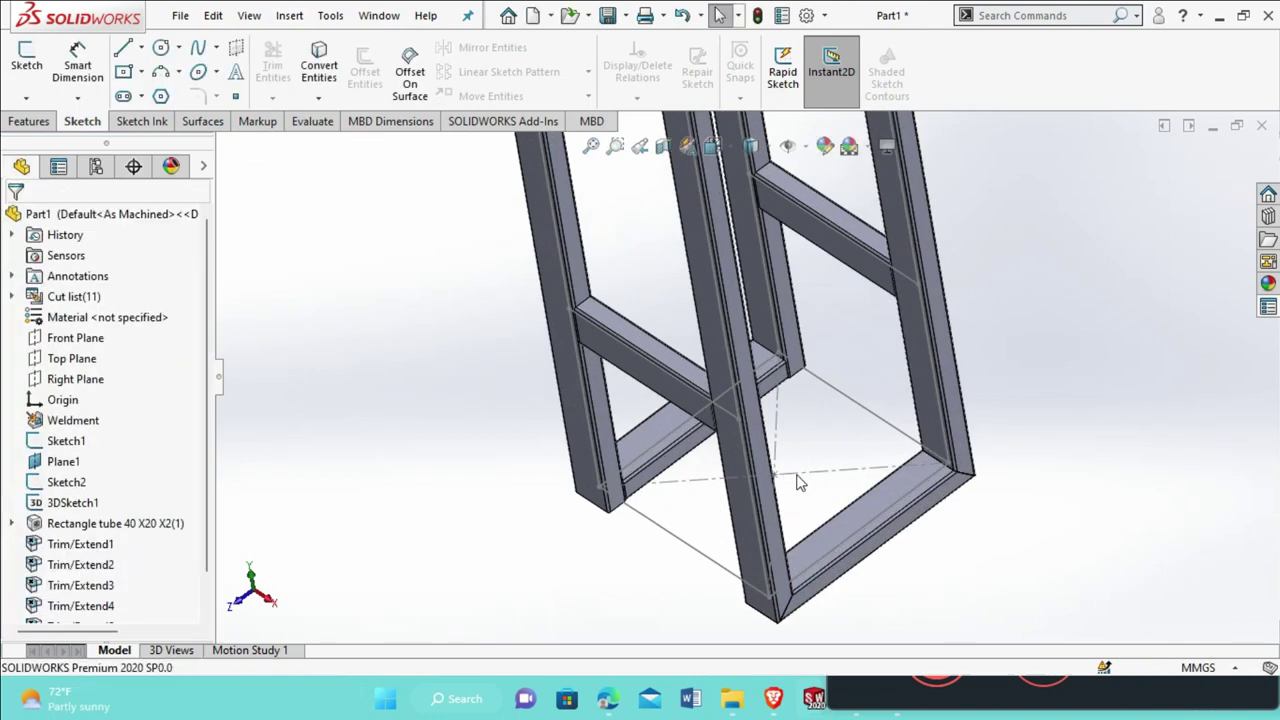
middle_drag(794, 480, 762, 460)
click(289, 15)
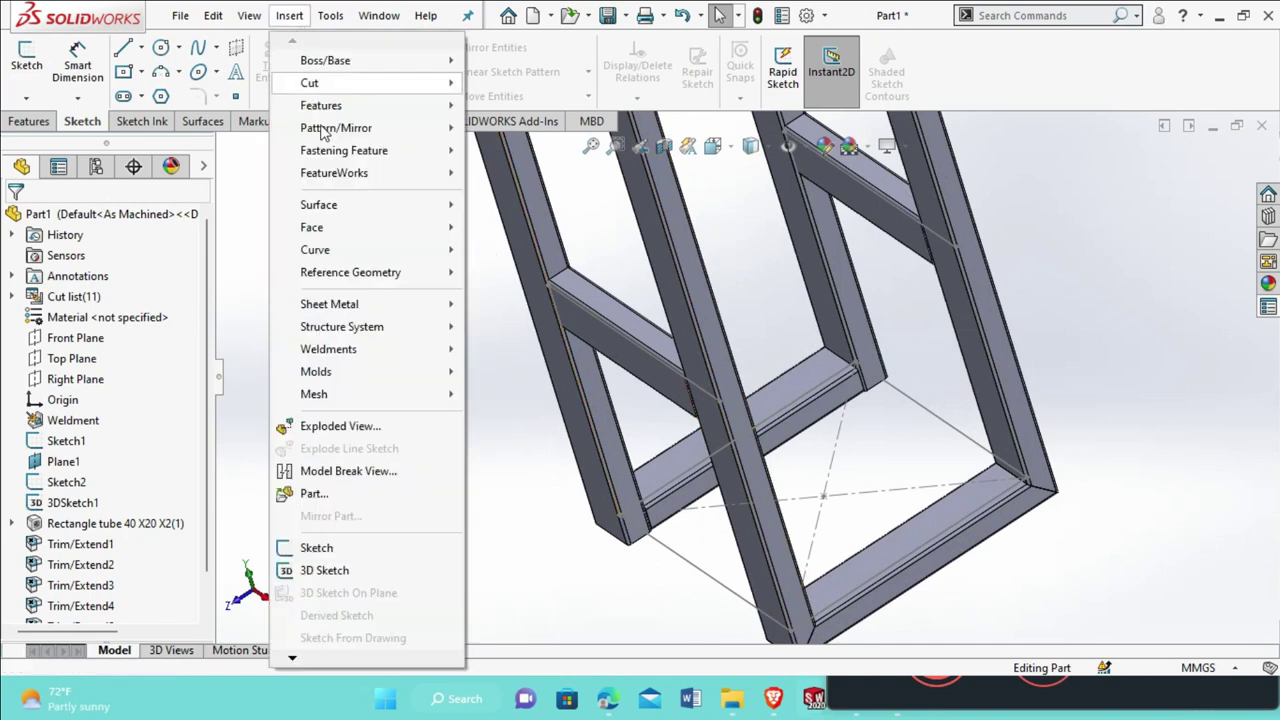
mouse_move(340, 349)
click(495, 396)
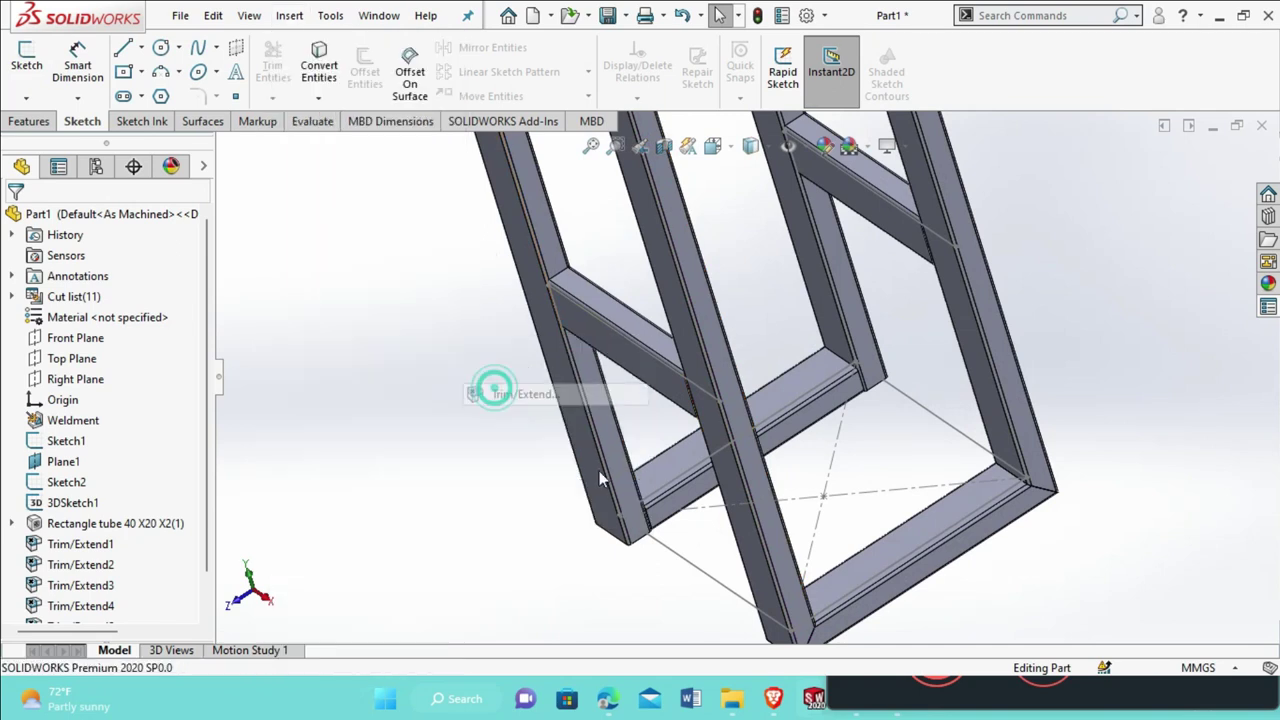
click(618, 500)
click(652, 505)
click(13, 221)
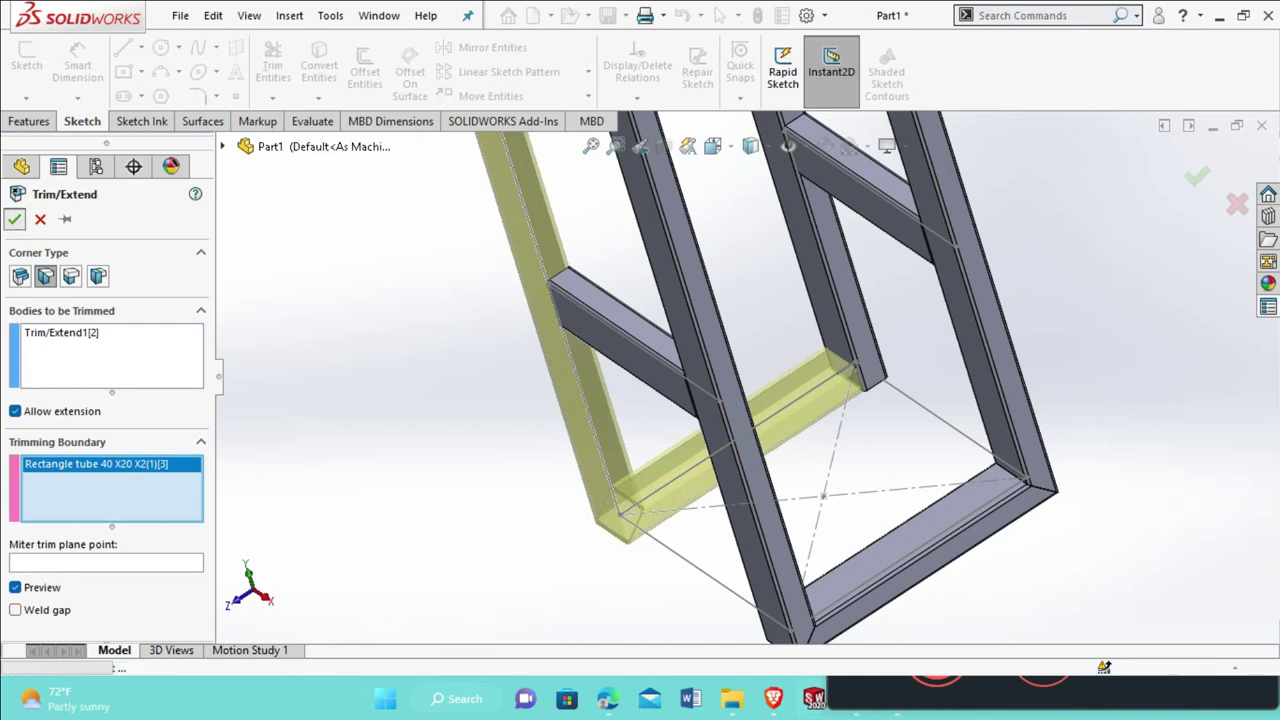
Miter the foot of the back-left upright with the lower left tube using Trim/Extend
click(284, 20)
mouse_move(373, 344)
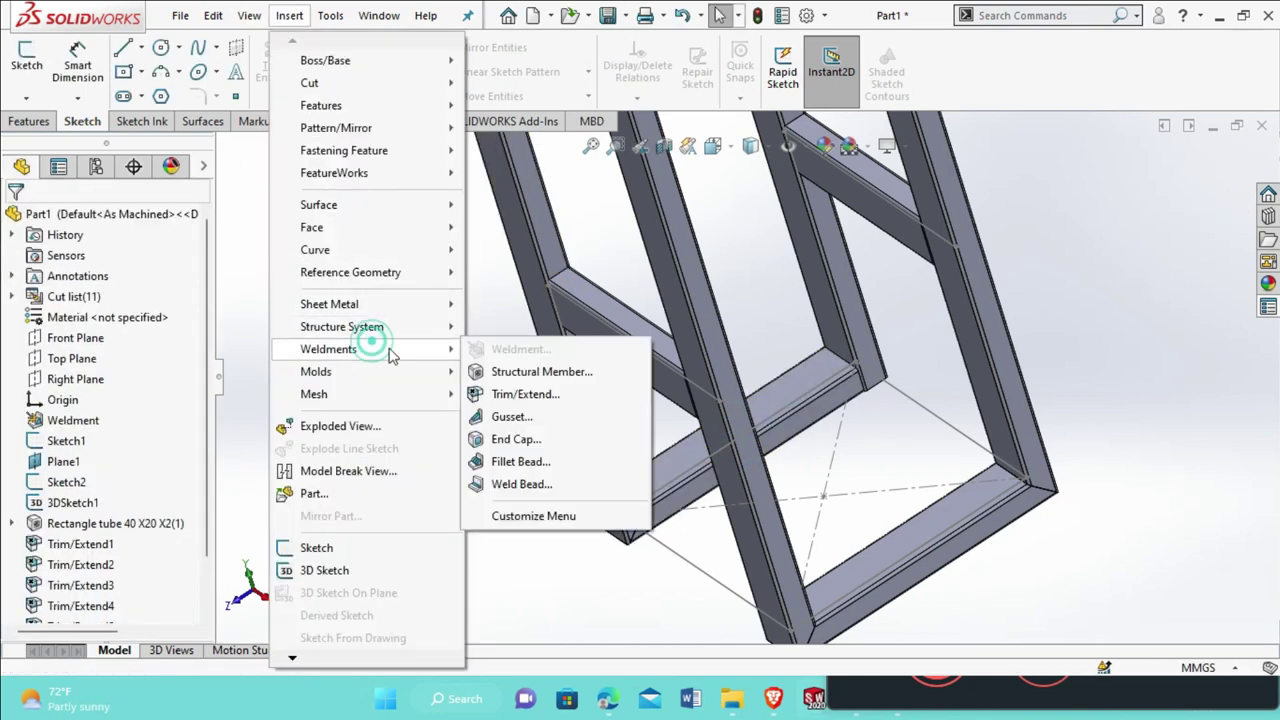
click(488, 396)
click(855, 385)
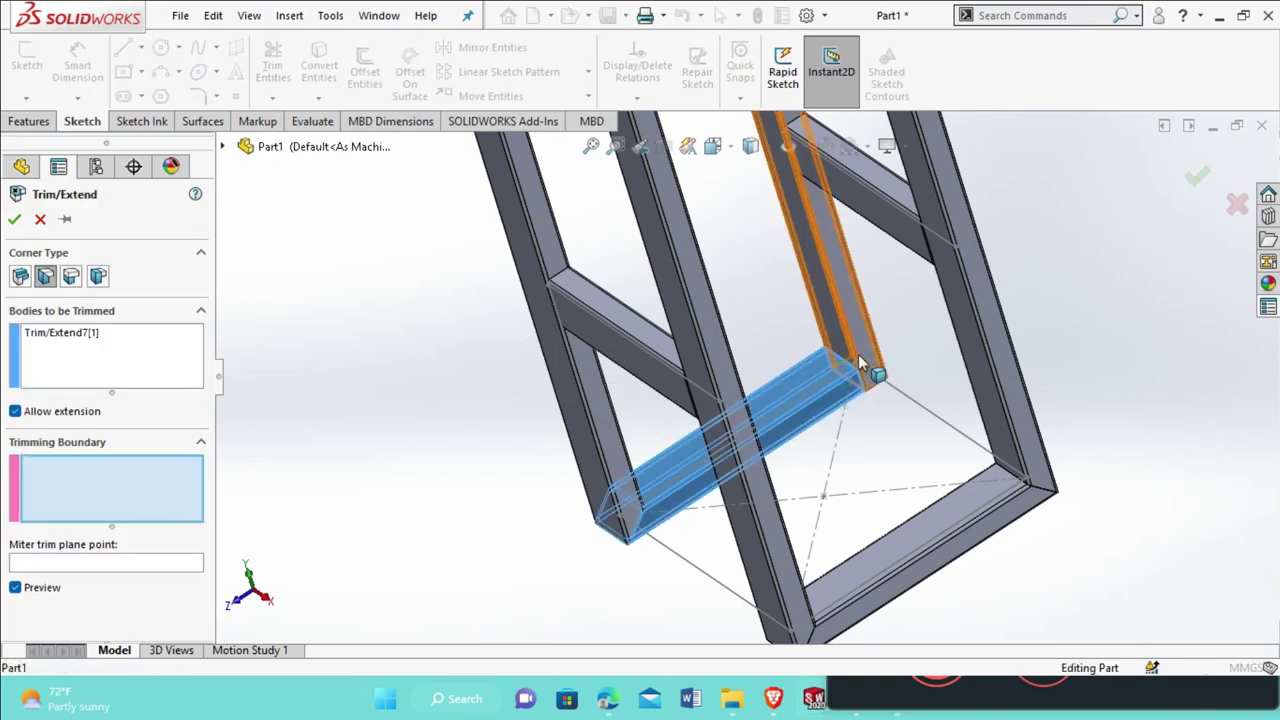
click(735, 400)
click(14, 219)
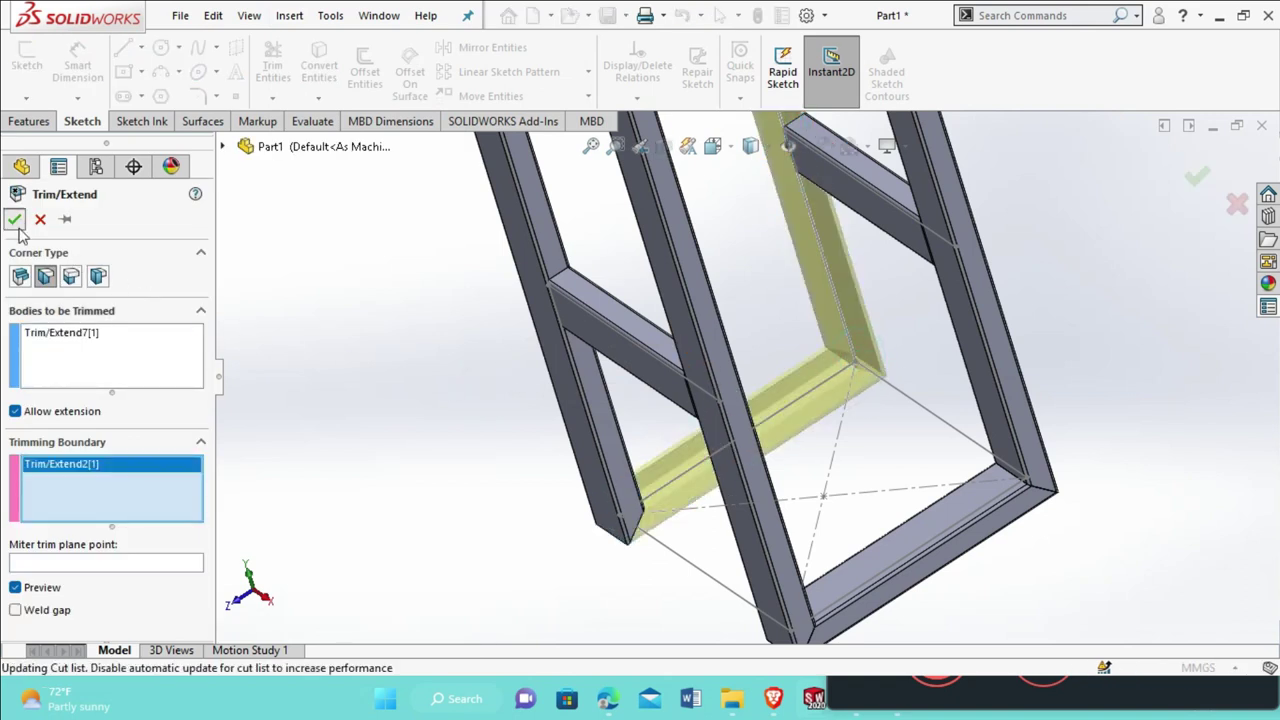
Hide all reference item types, such as the sketch lines and the reference plane, around the frame
scroll(691, 443, up, 5)
middle_drag(691, 443, 770, 250)
scroll(770, 250, down, 3)
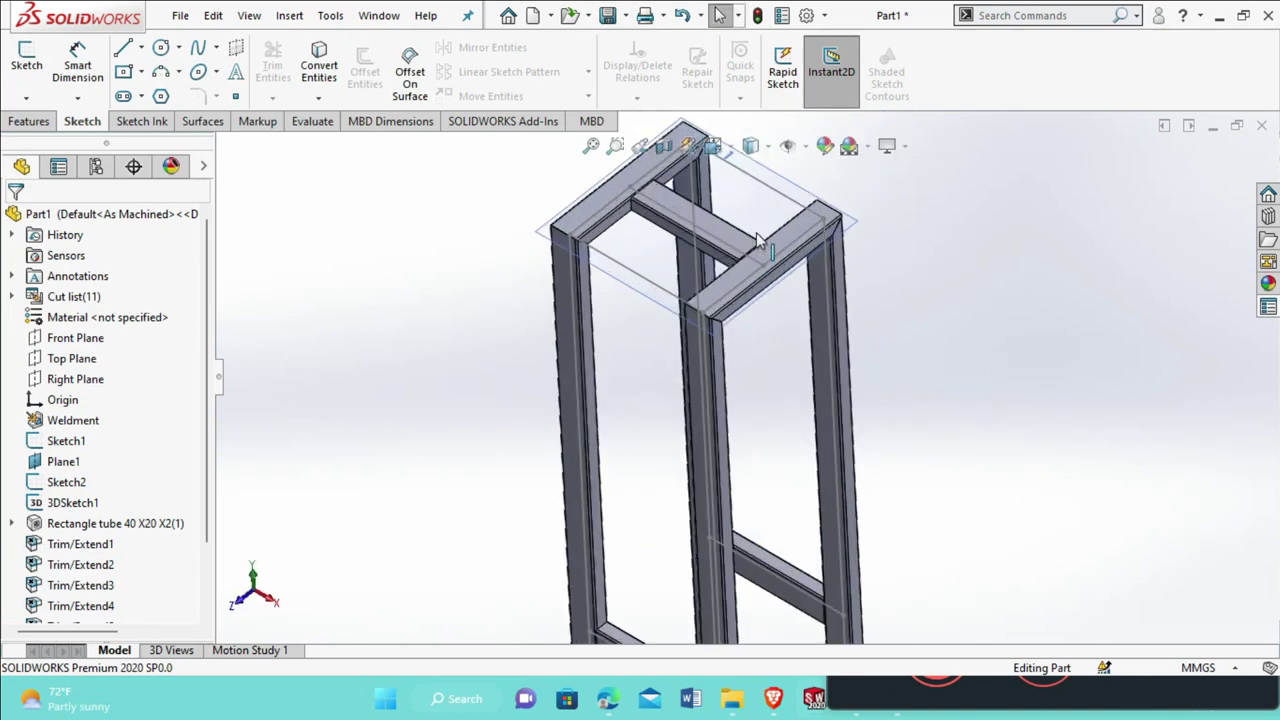
click(787, 146)
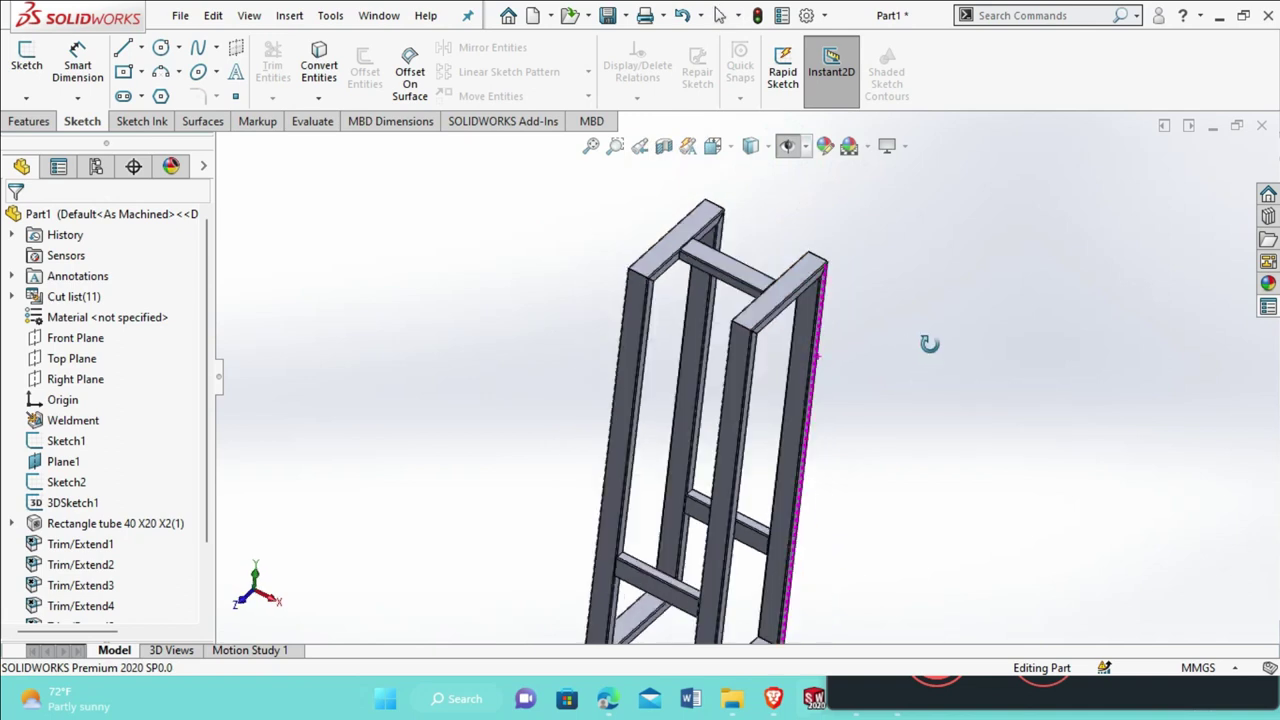
scroll(895, 340, up, 4)
scroll(880, 357, down, 3)
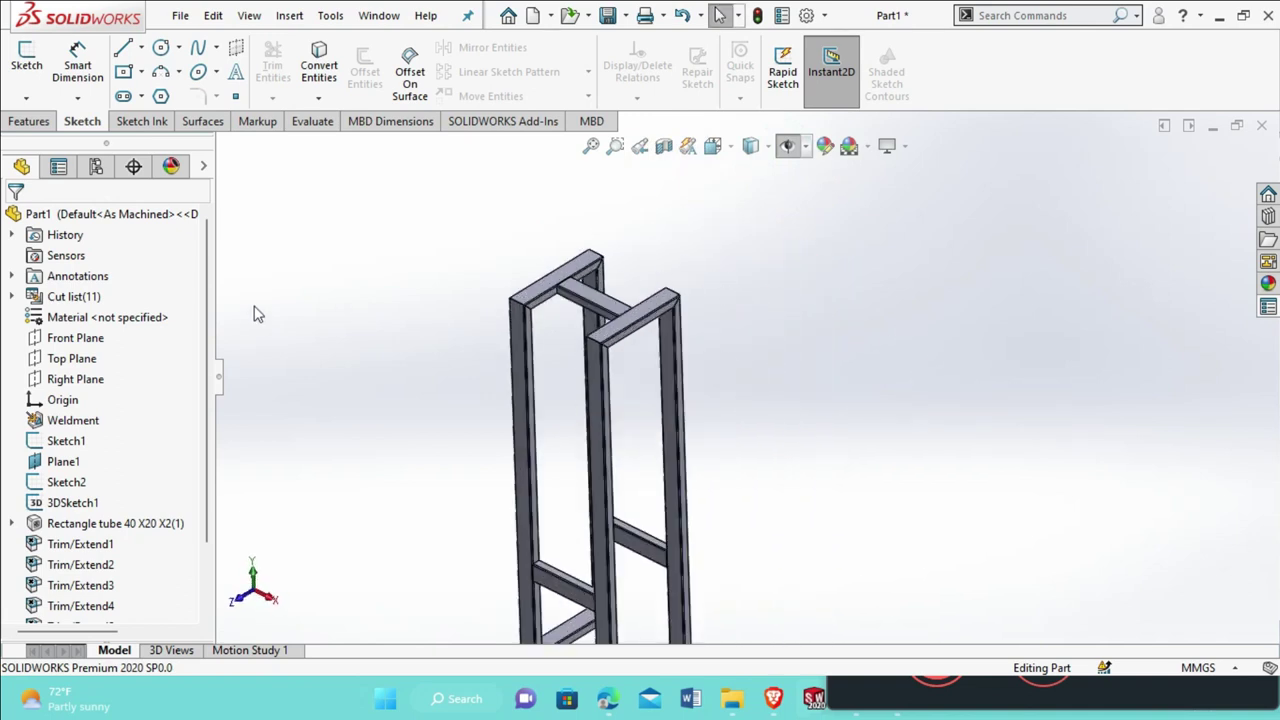
Apply the Ductile Iron material from the Iron category to the whole weldment part
right_click(128, 333)
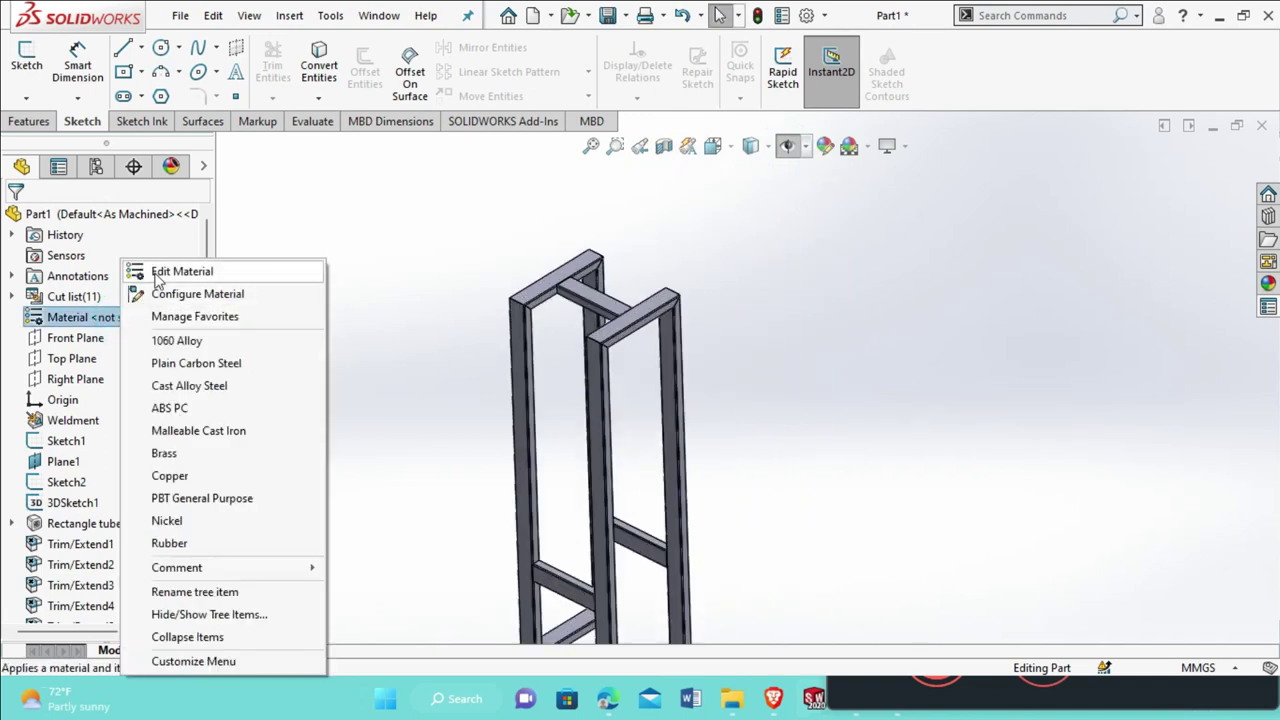
click(160, 272)
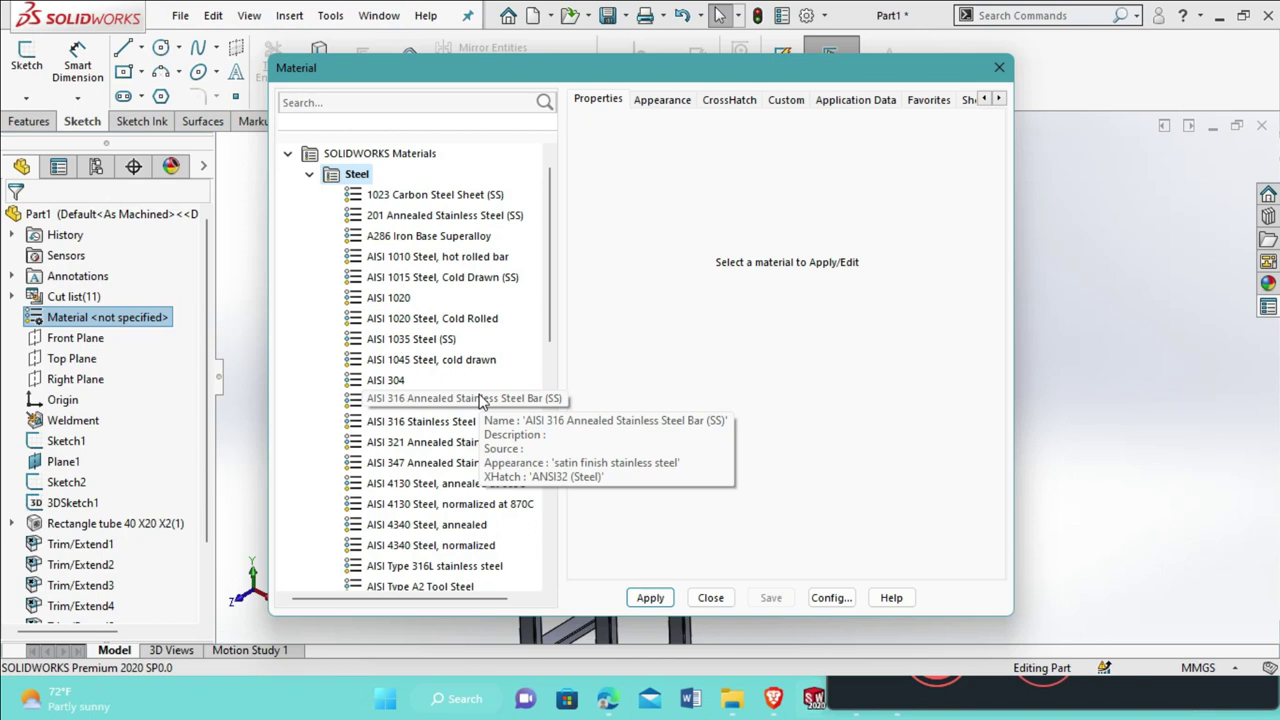
scroll(479, 410, down, 6)
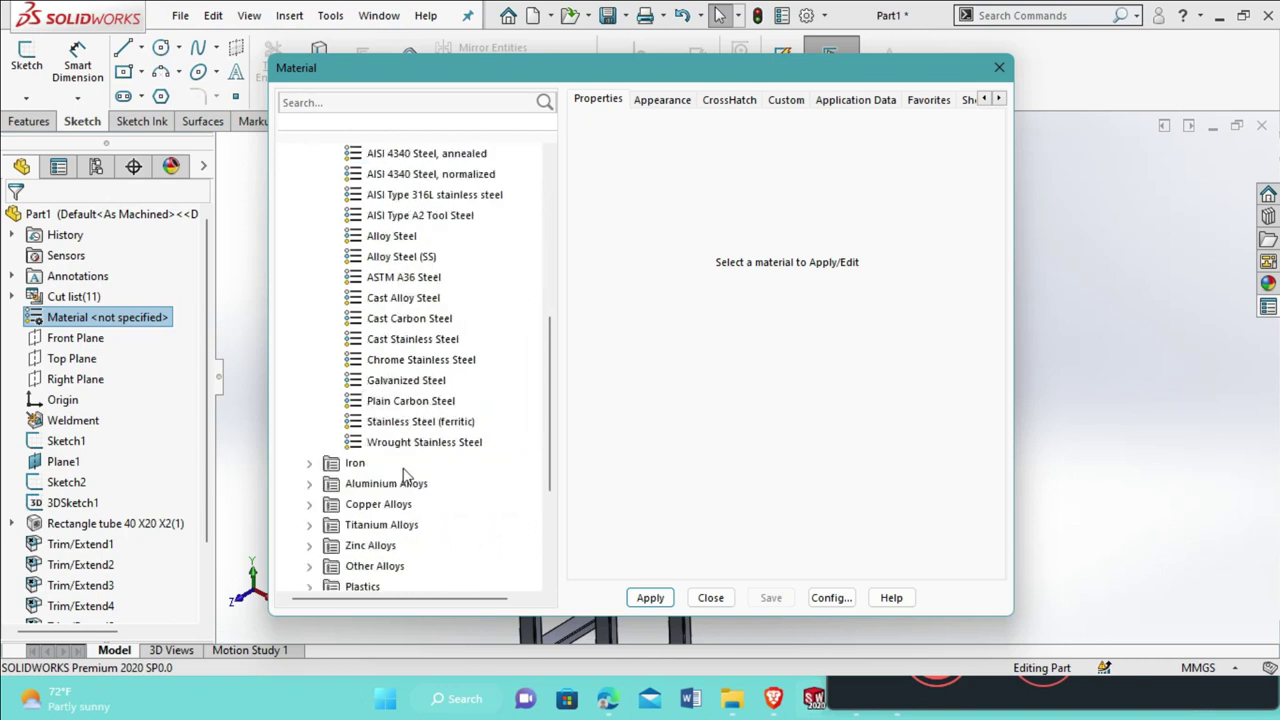
click(308, 463)
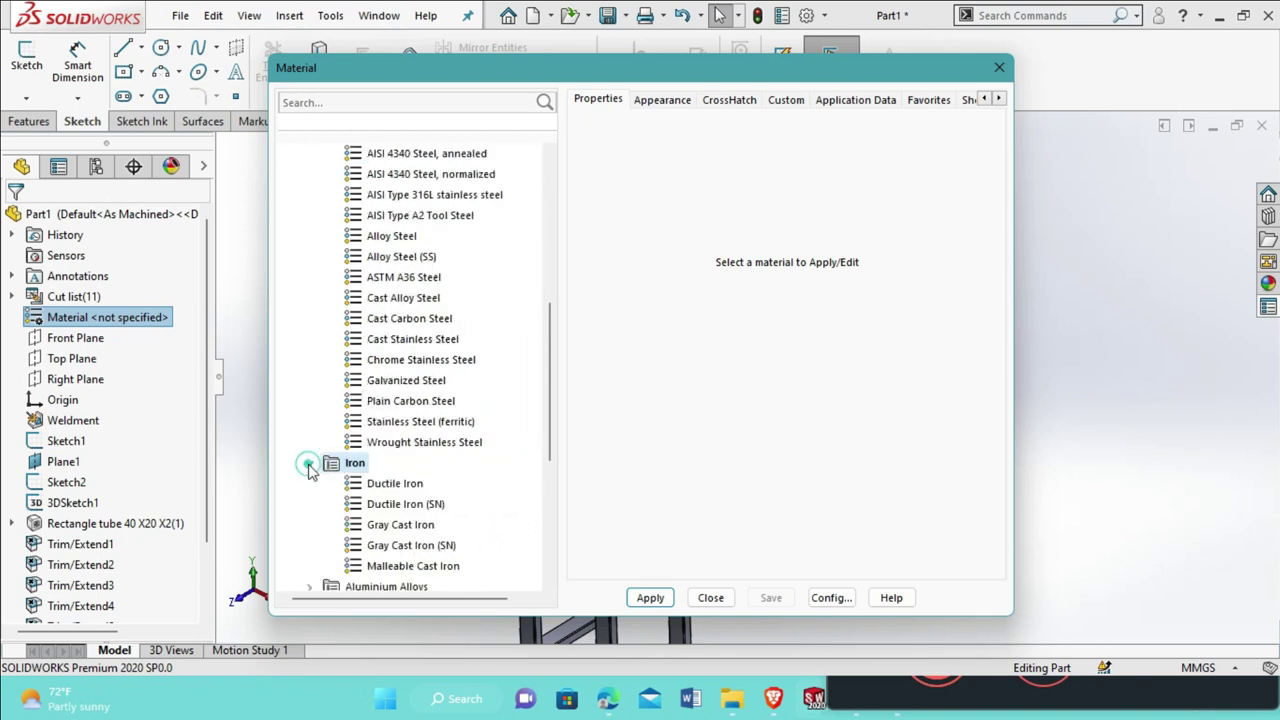
click(378, 485)
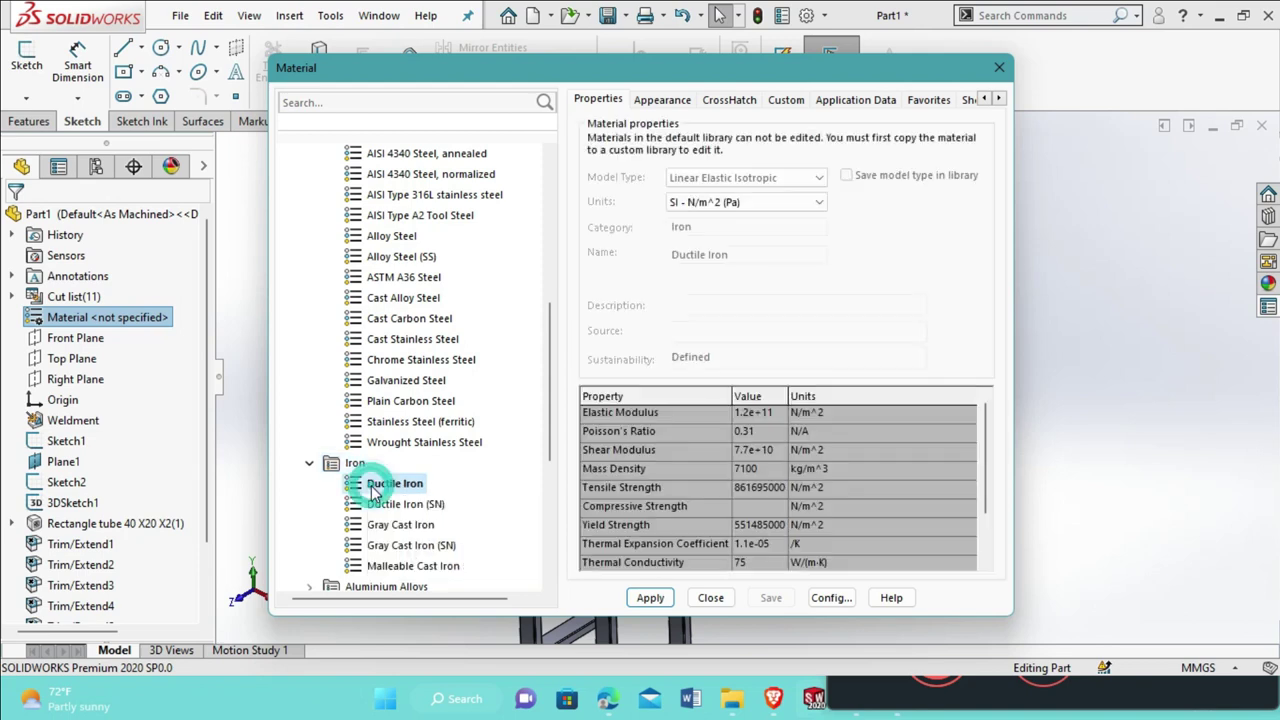
click(663, 599)
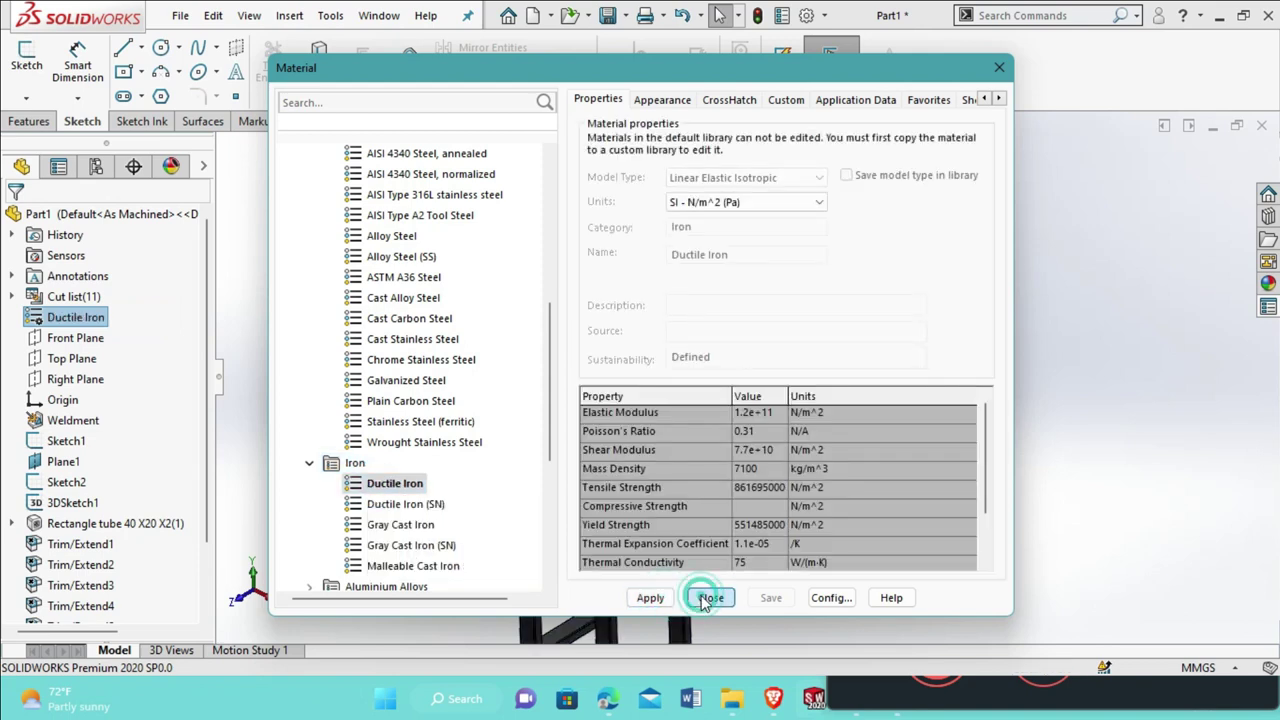
click(702, 598)
scroll(700, 570, up, 5)
middle_drag(700, 549, 743, 543)
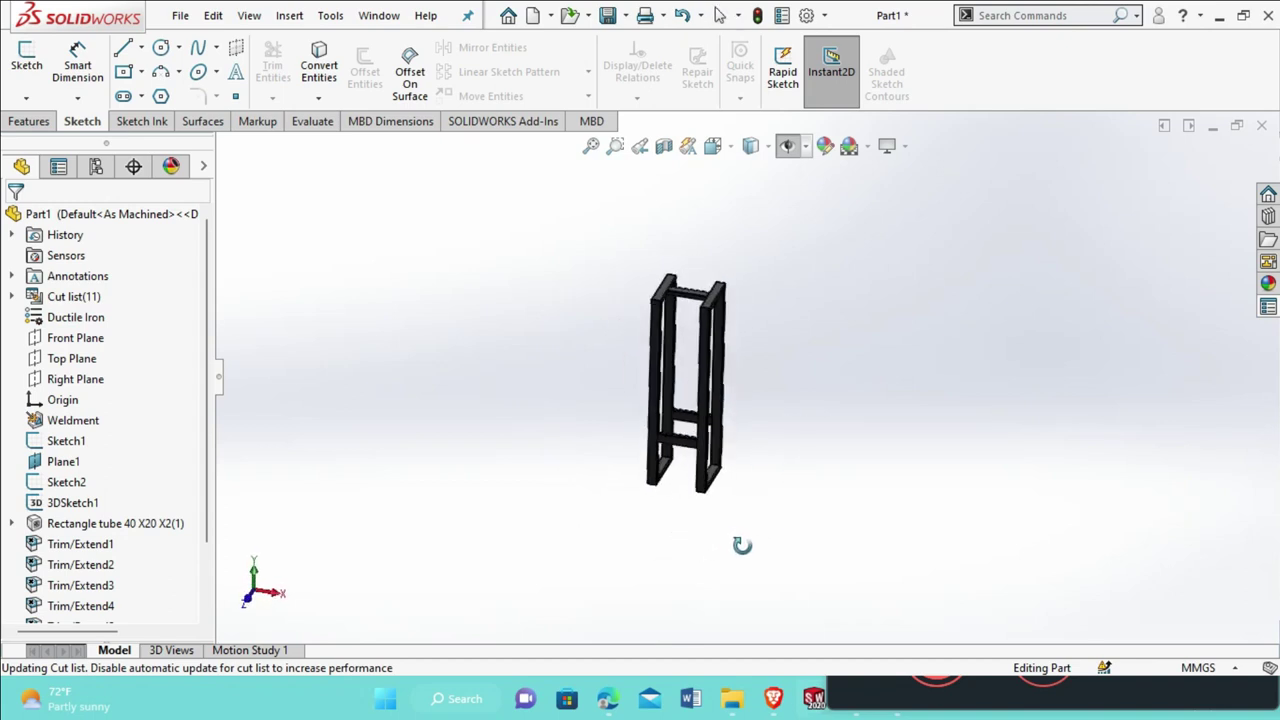
Save the part as Part1 in a newly created folder named solidworks inside Documents > New folder
click(182, 17)
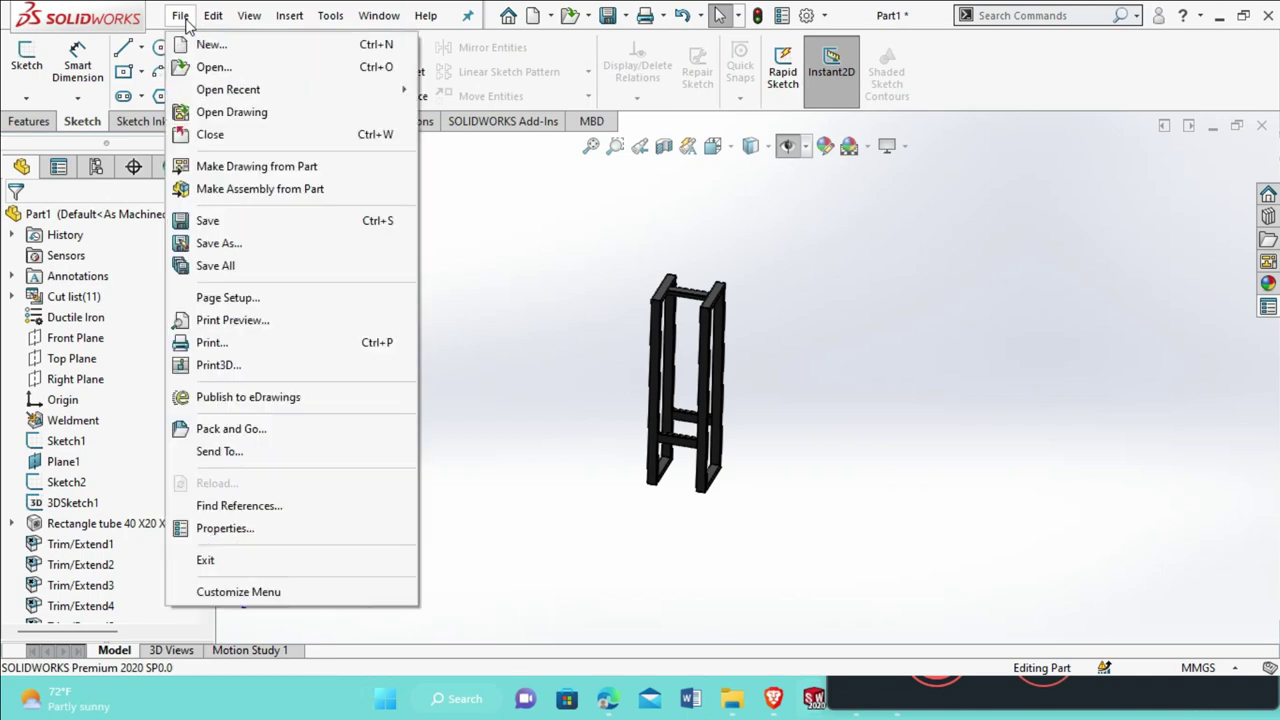
click(240, 244)
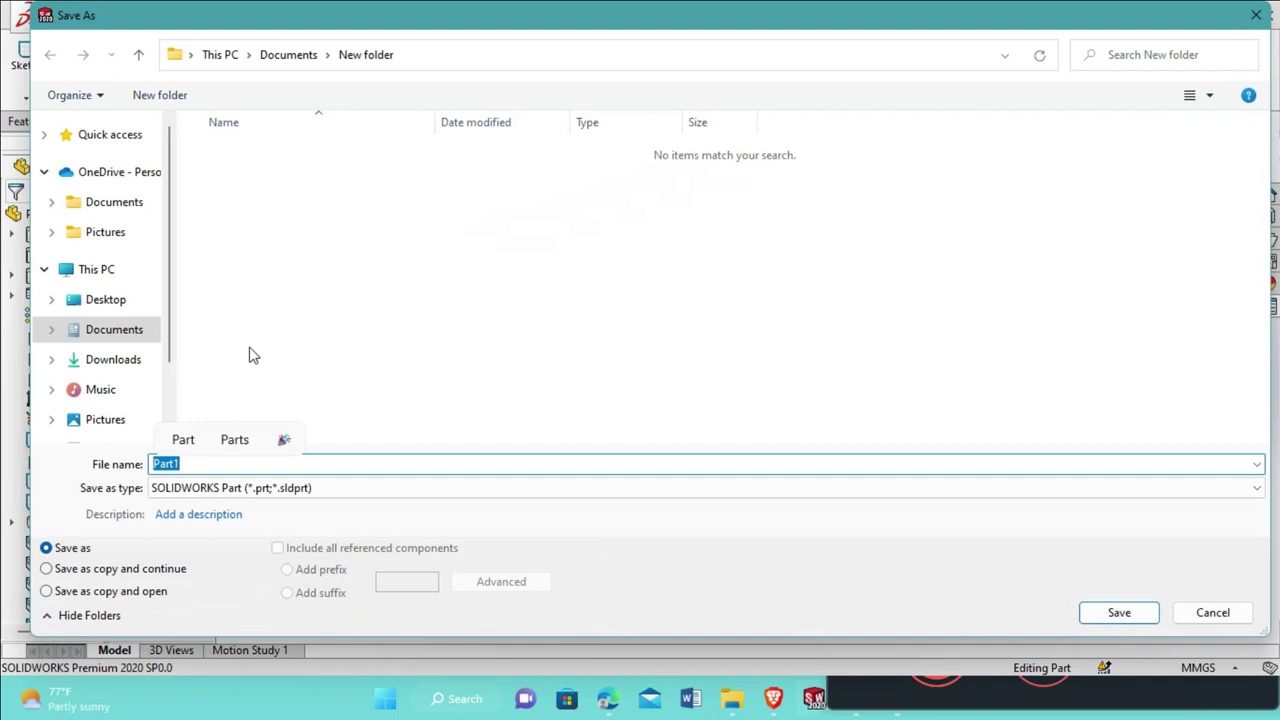
click(167, 97)
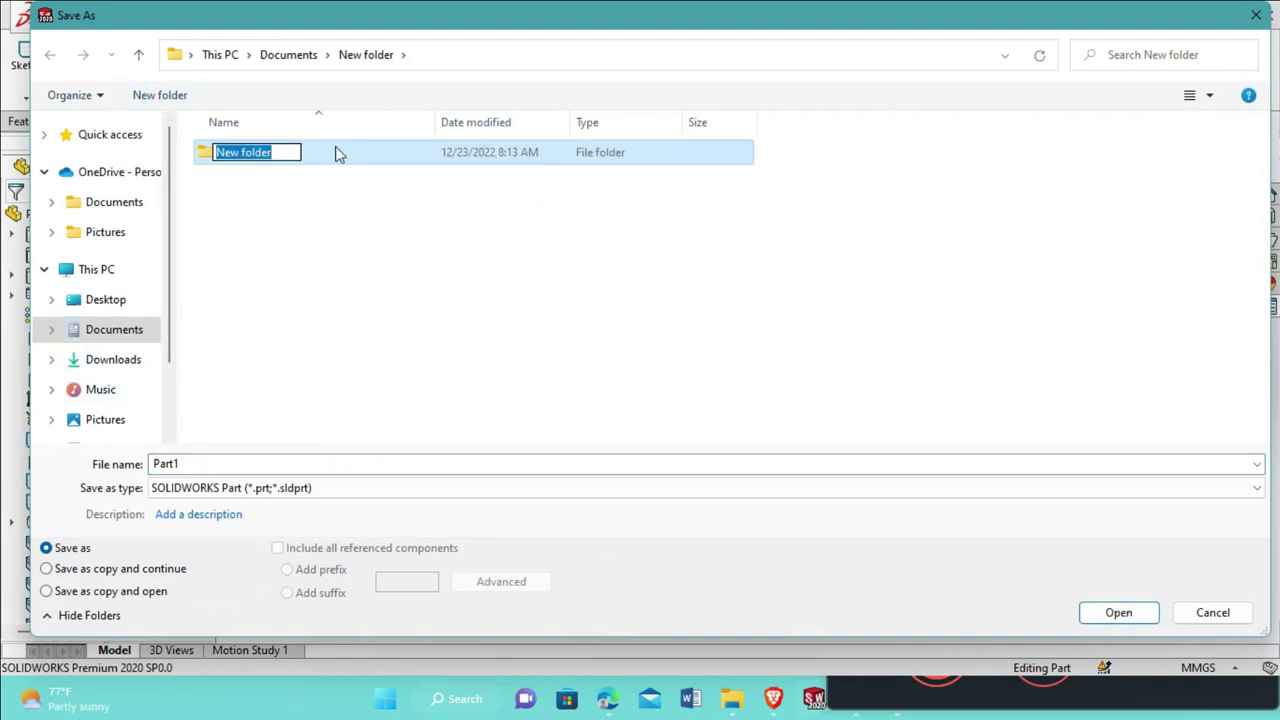
text(soli)
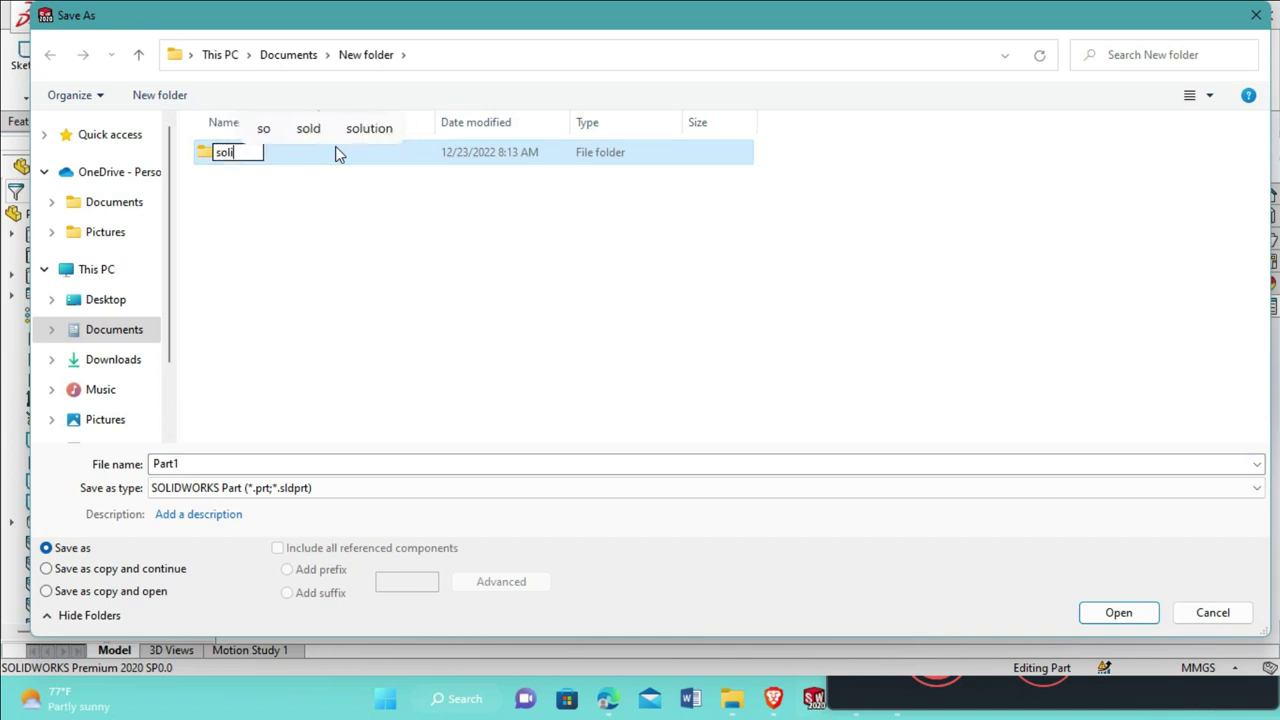
text(dworks)
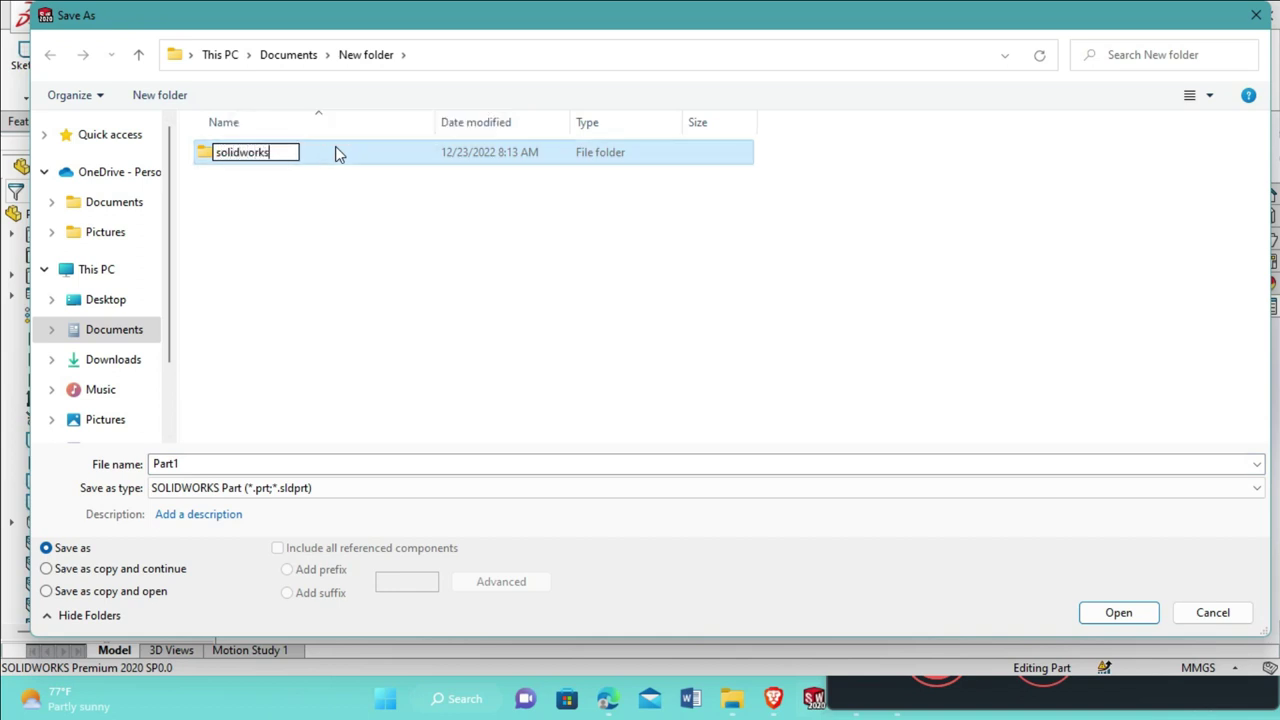
key(Return)
double_click(333, 156)
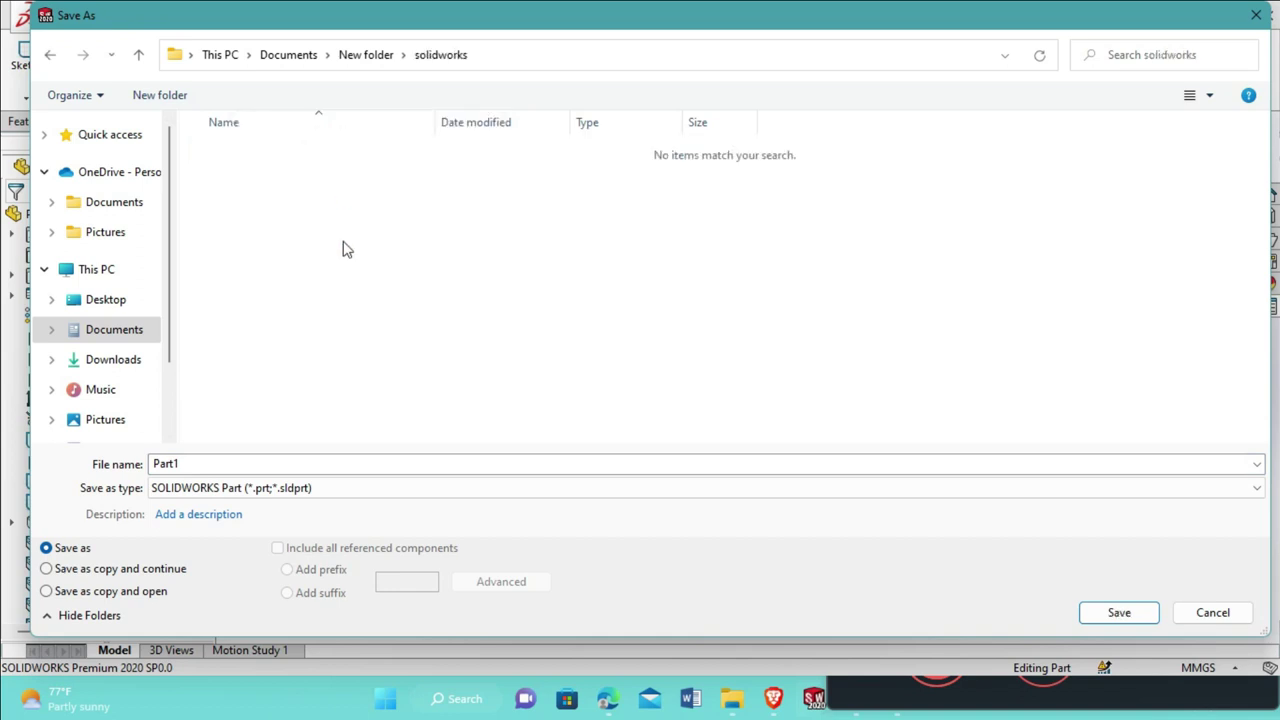
click(1117, 612)
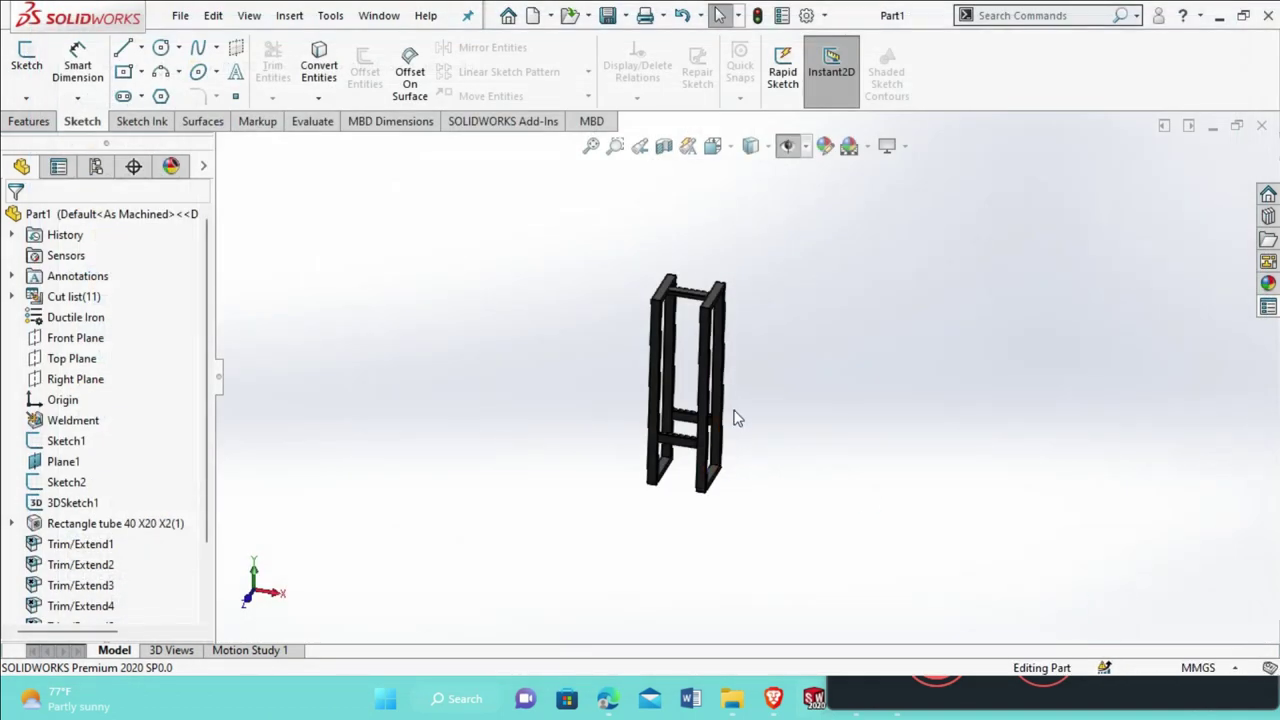
Create a new part document from the Part1 template
scroll(735, 418, down, 2)
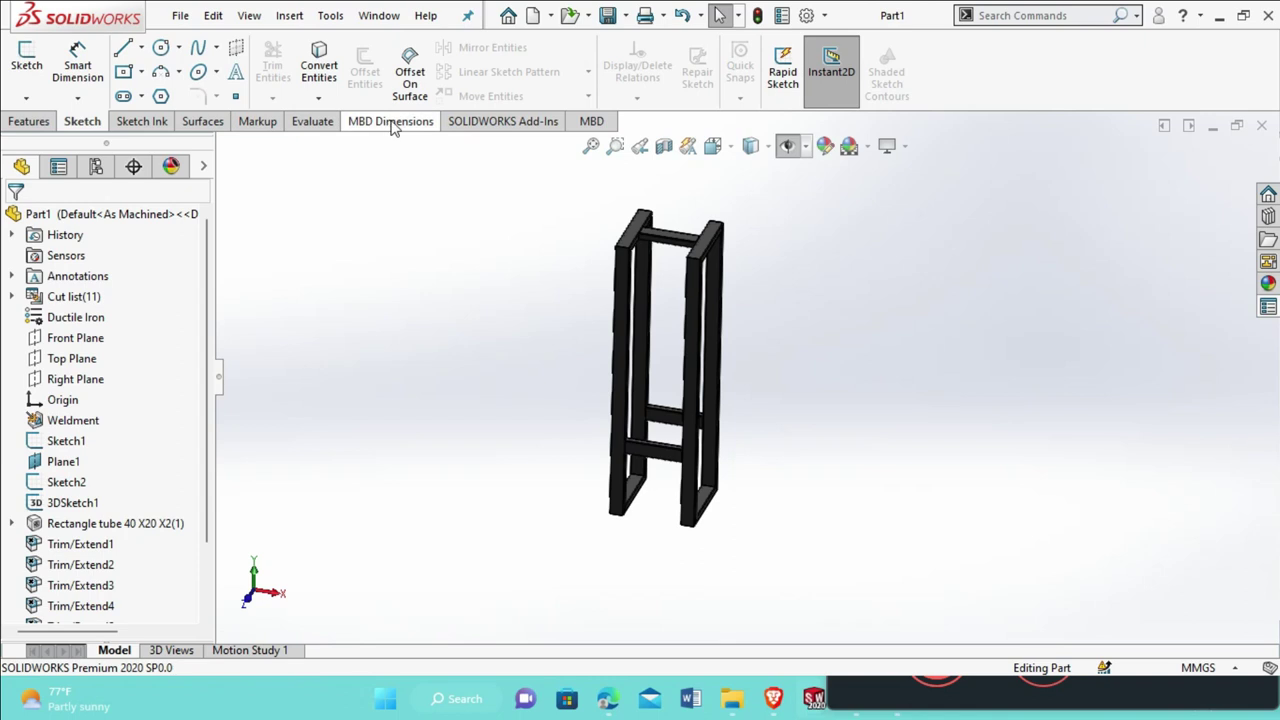
click(182, 22)
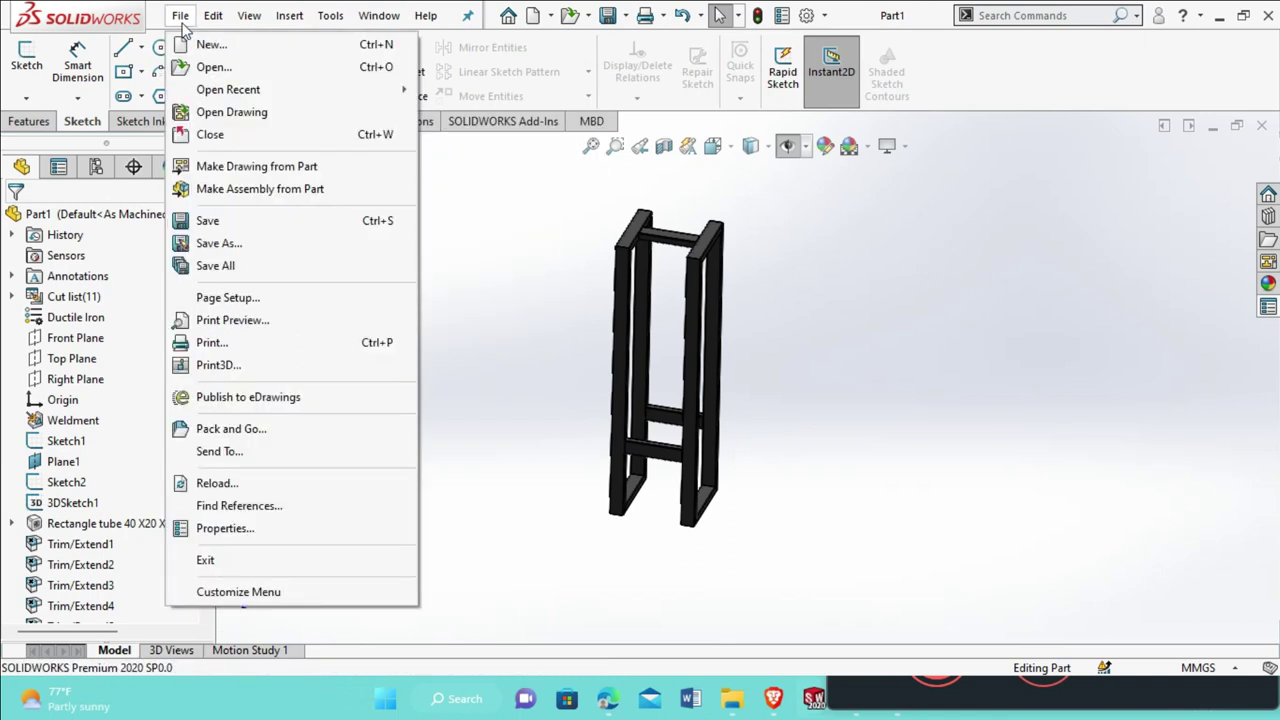
click(205, 44)
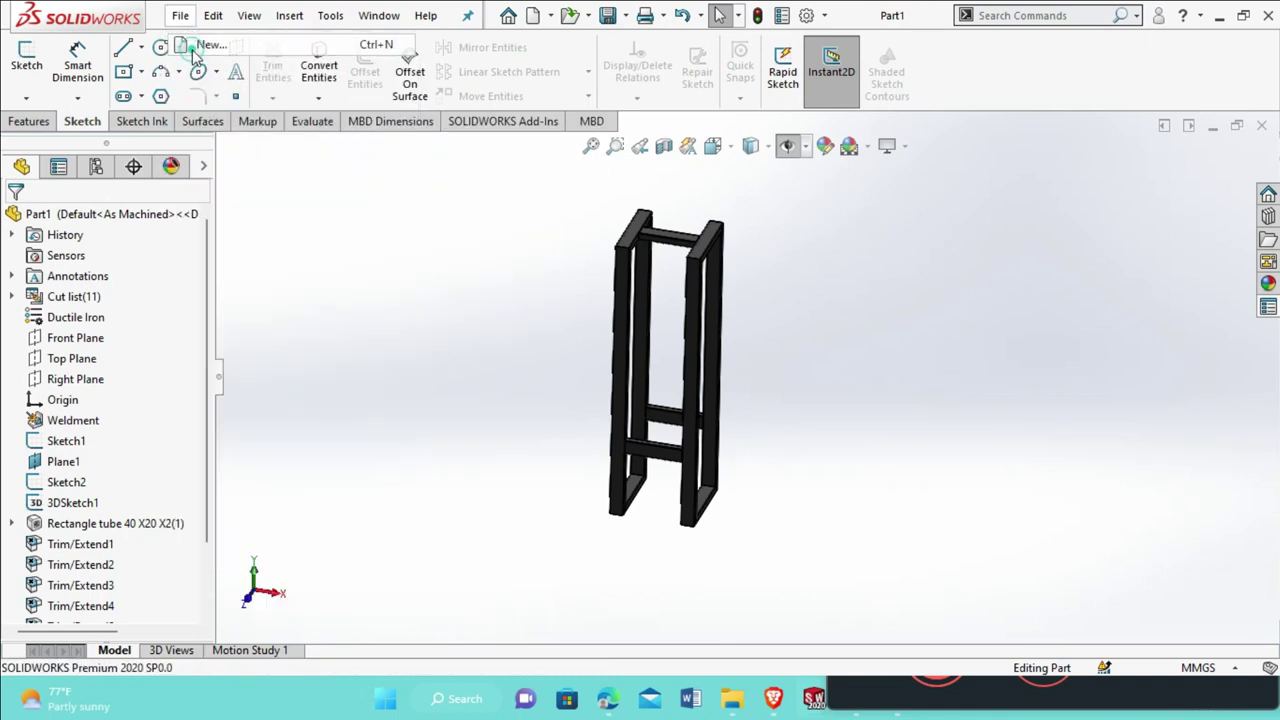
click(452, 108)
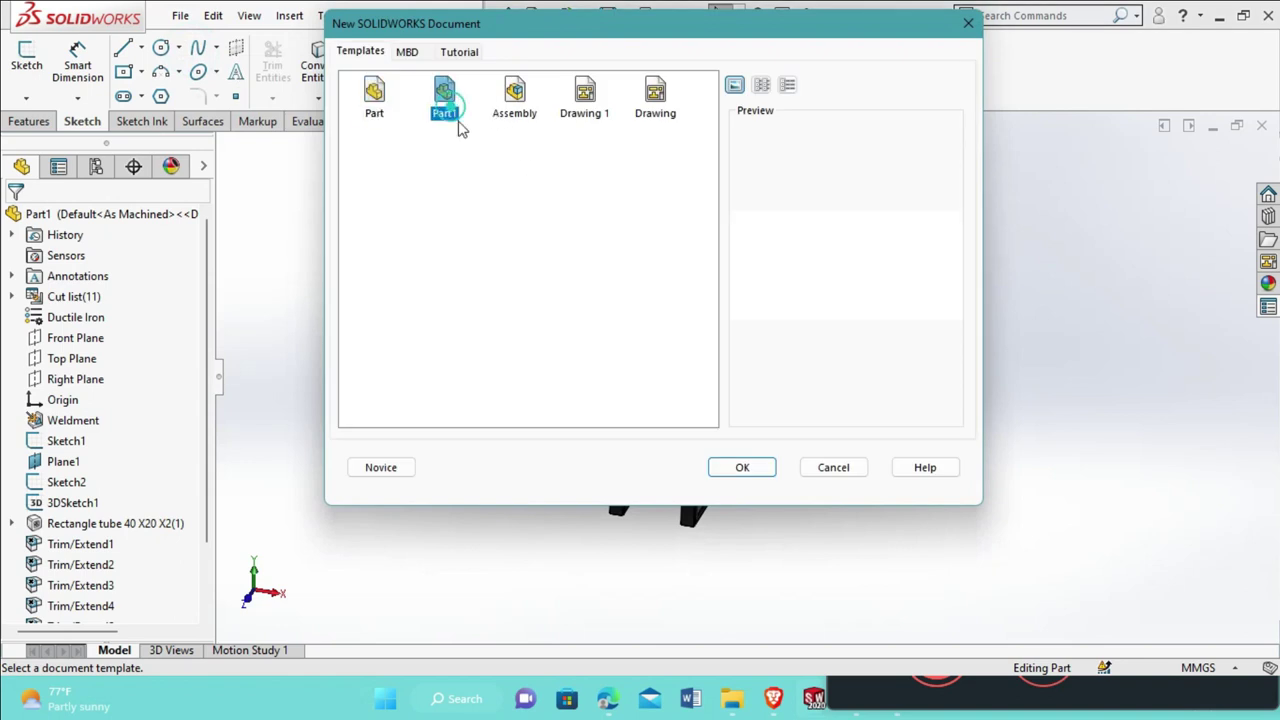
click(724, 465)
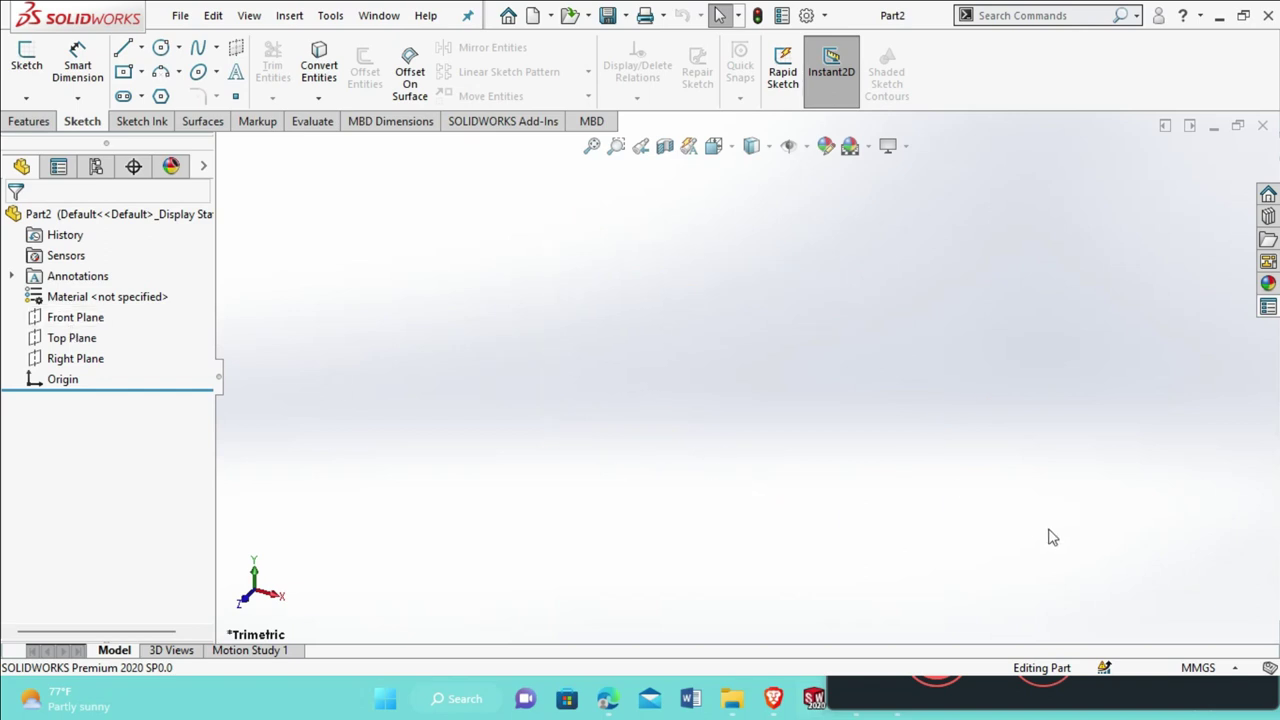
Sketch a center rectangle about 143 mm by 119 mm on the Top Plane, centred on the origin
click(1198, 670)
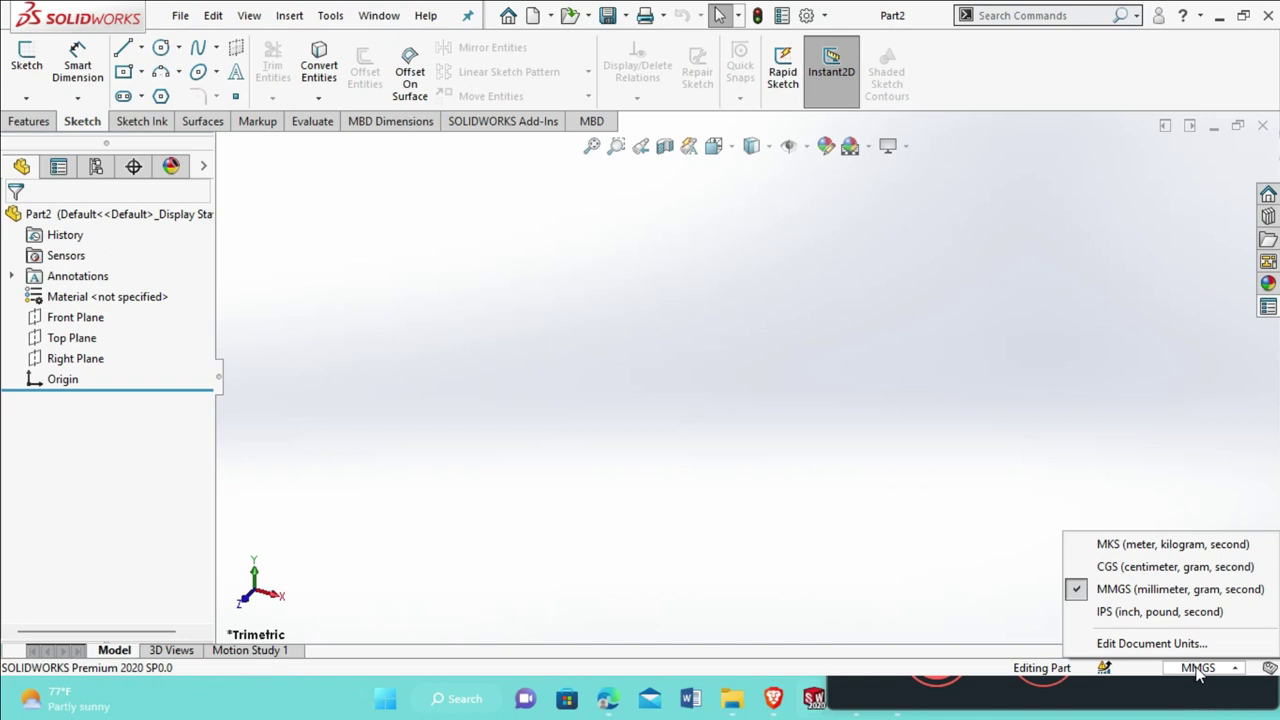
click(446, 370)
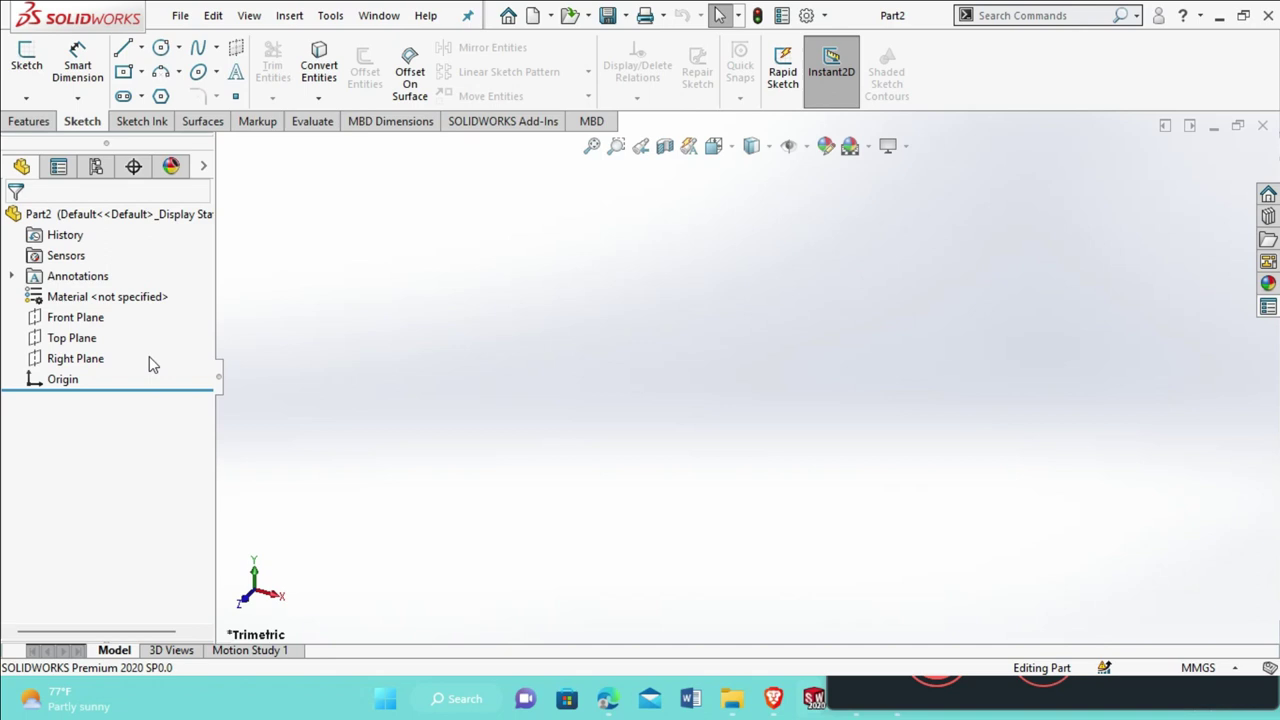
click(72, 339)
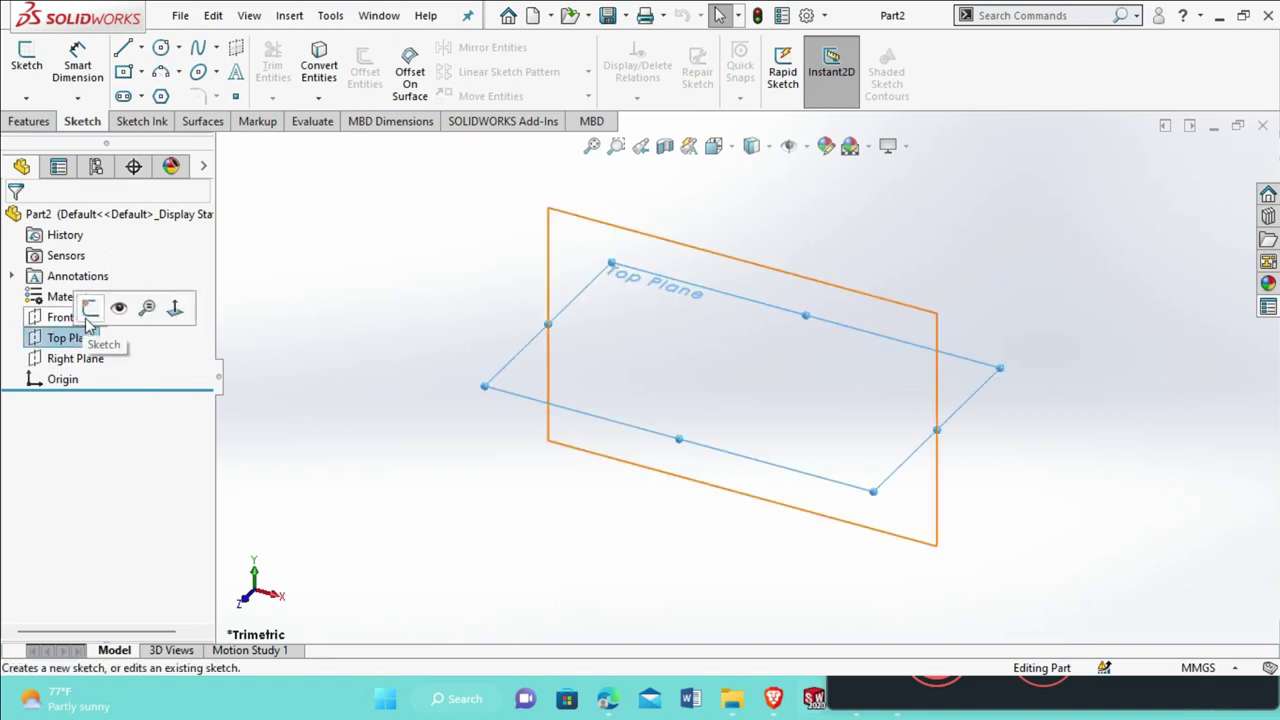
click(90, 309)
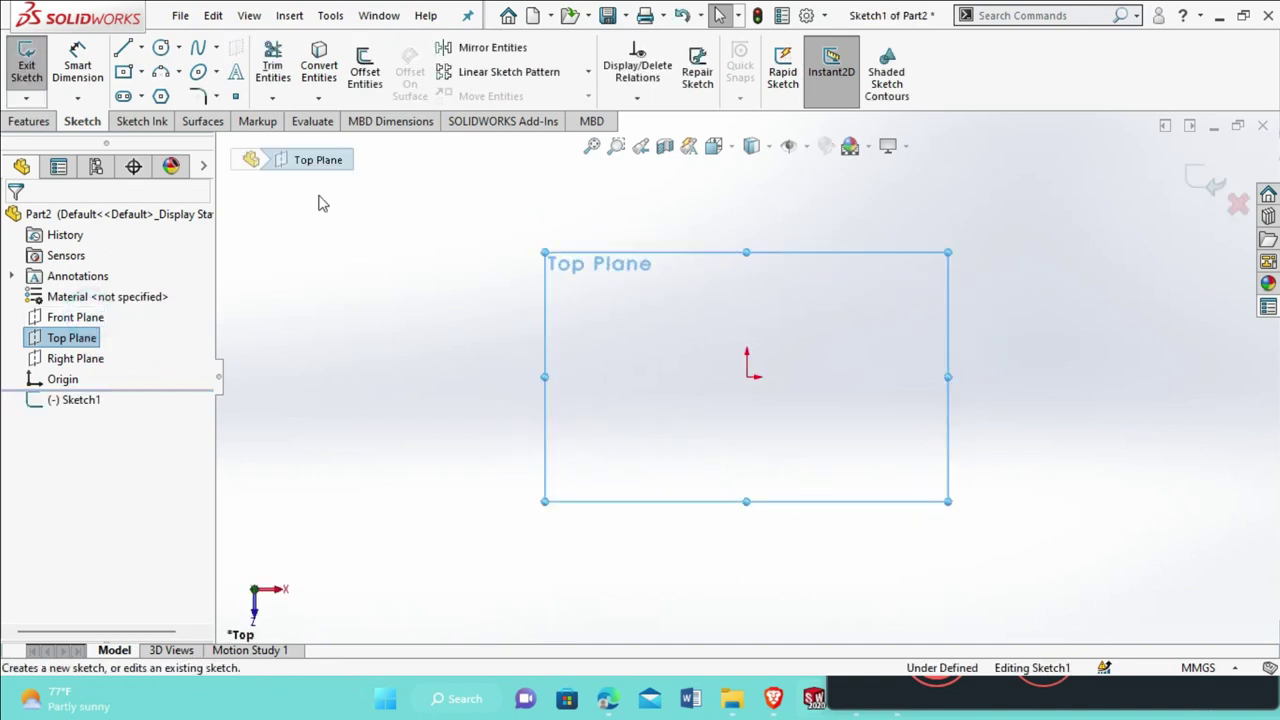
click(141, 72)
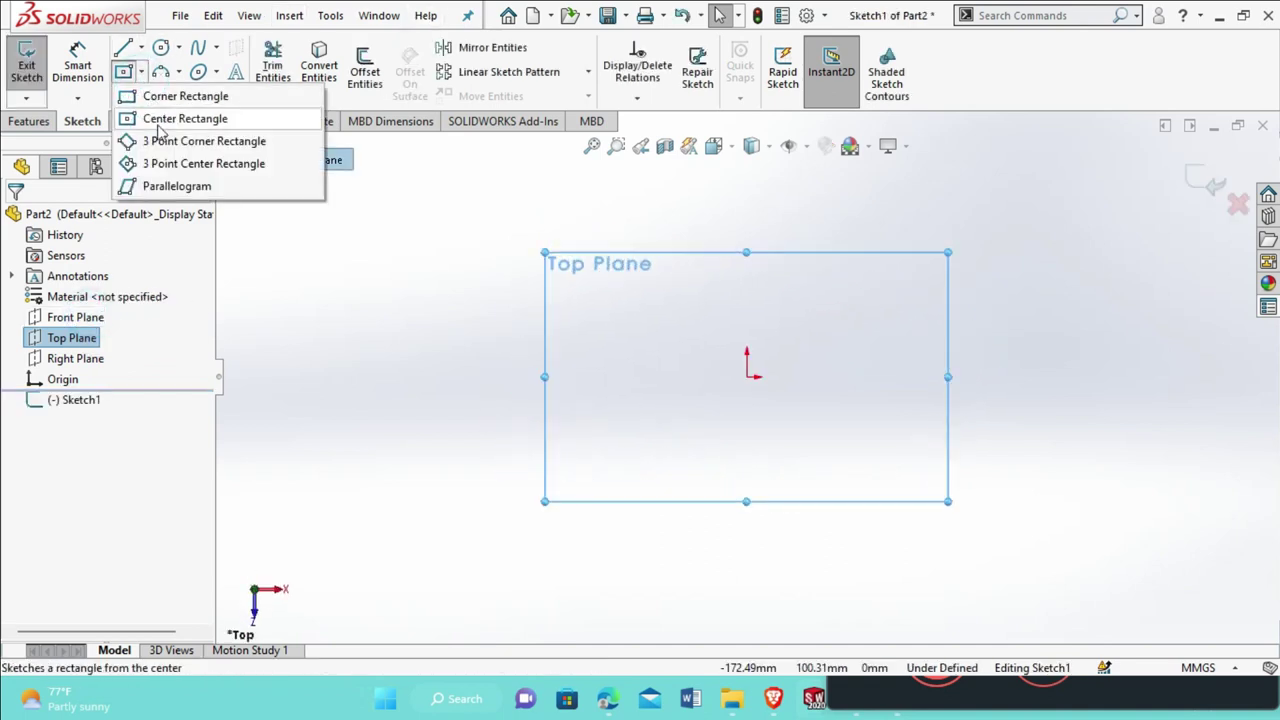
click(160, 120)
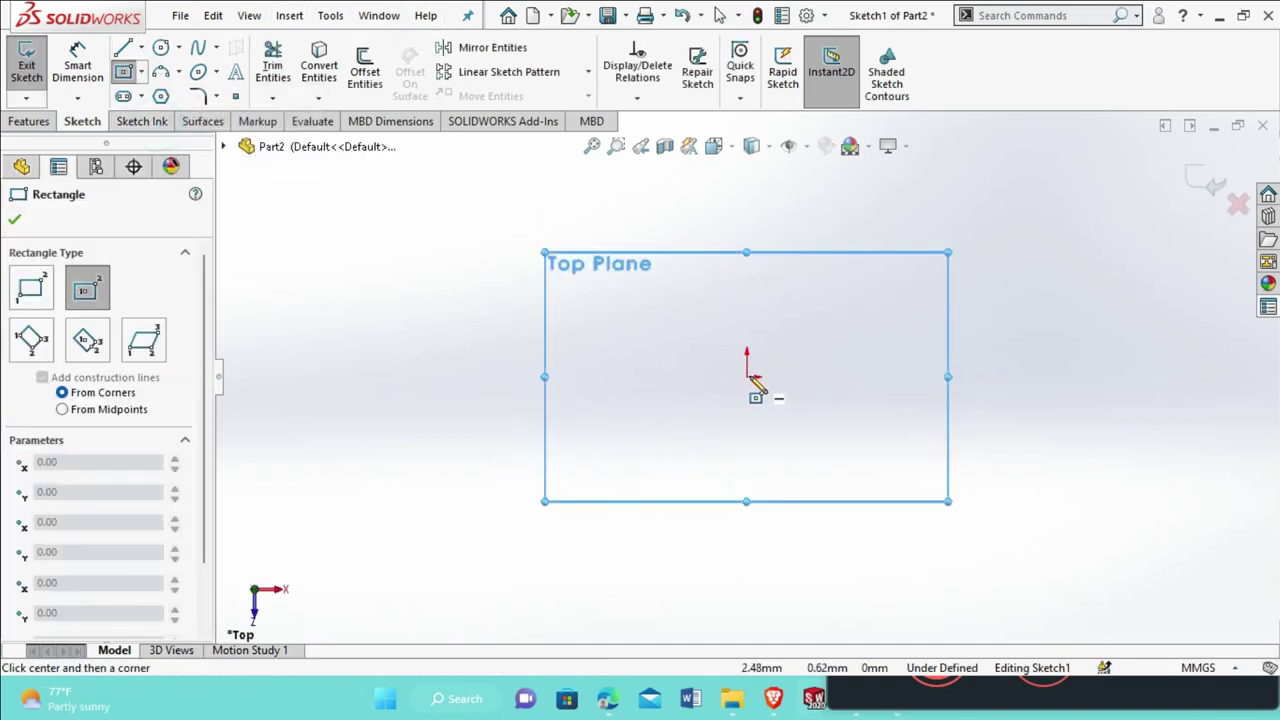
click(748, 376)
click(910, 245)
right_click(910, 247)
click(935, 257)
Dimension the distance between the rectangle's two horizontal edges as 300 mm
click(88, 62)
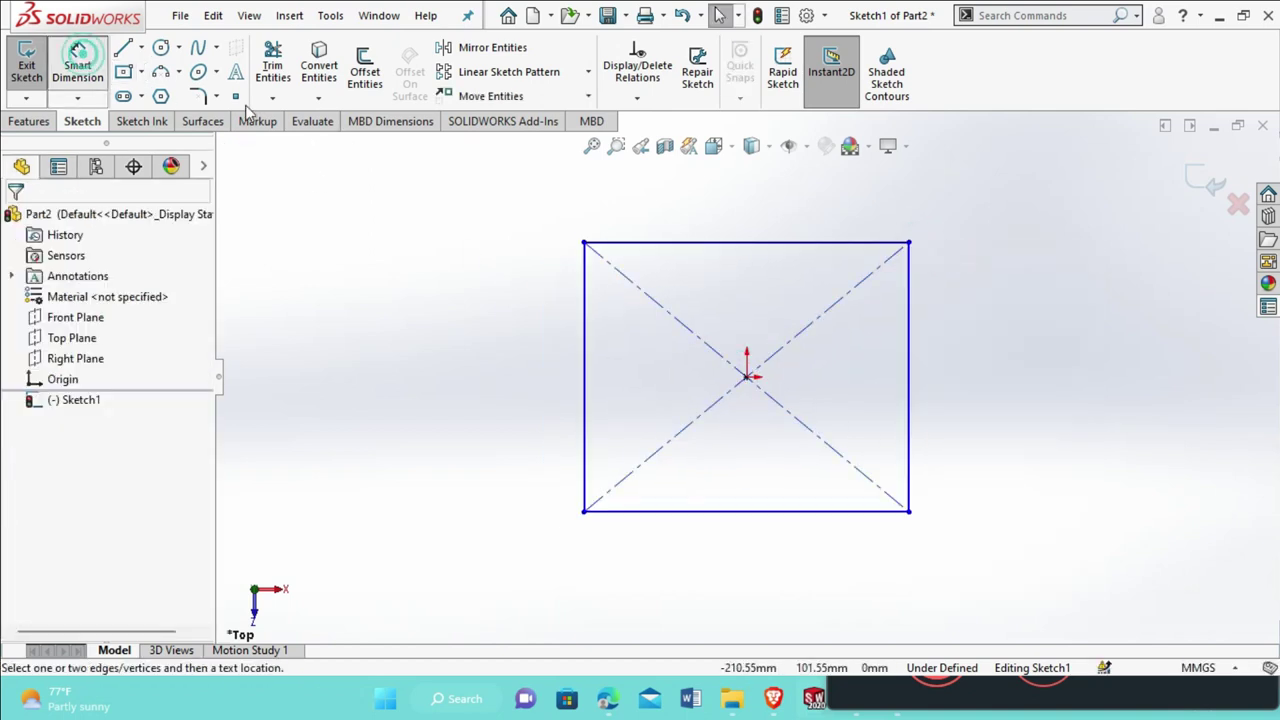
click(760, 512)
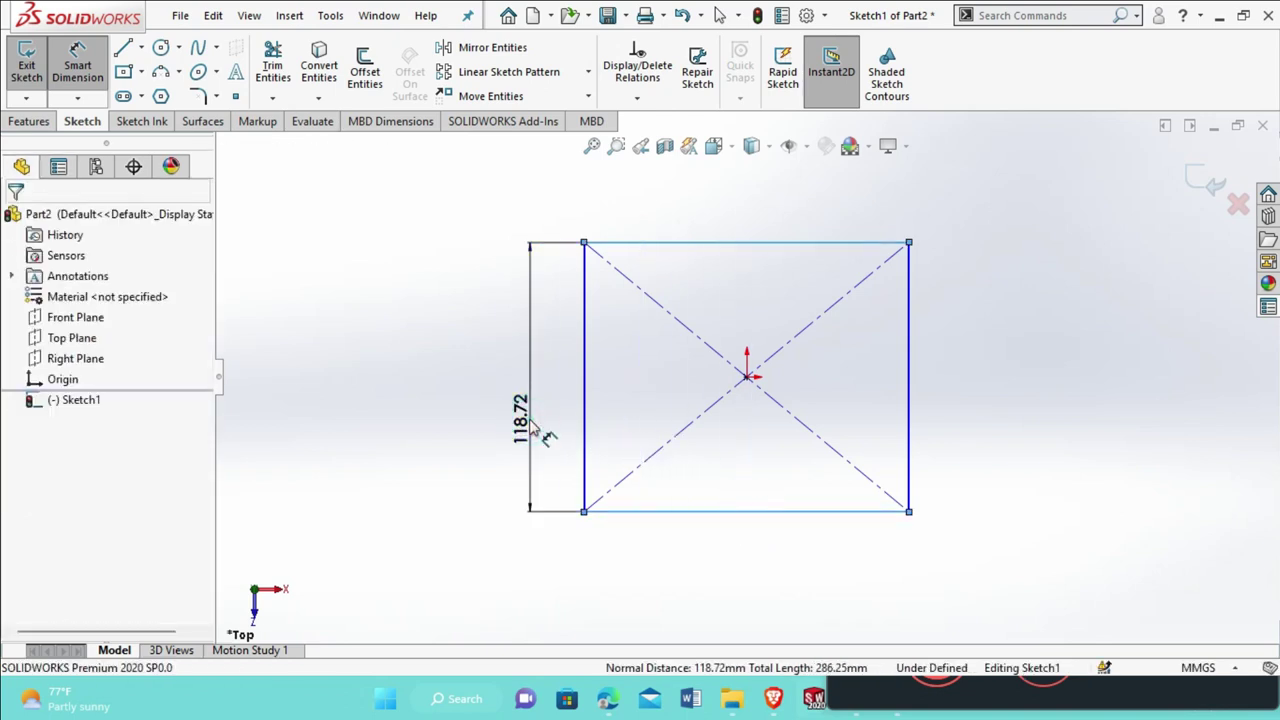
click(535, 425)
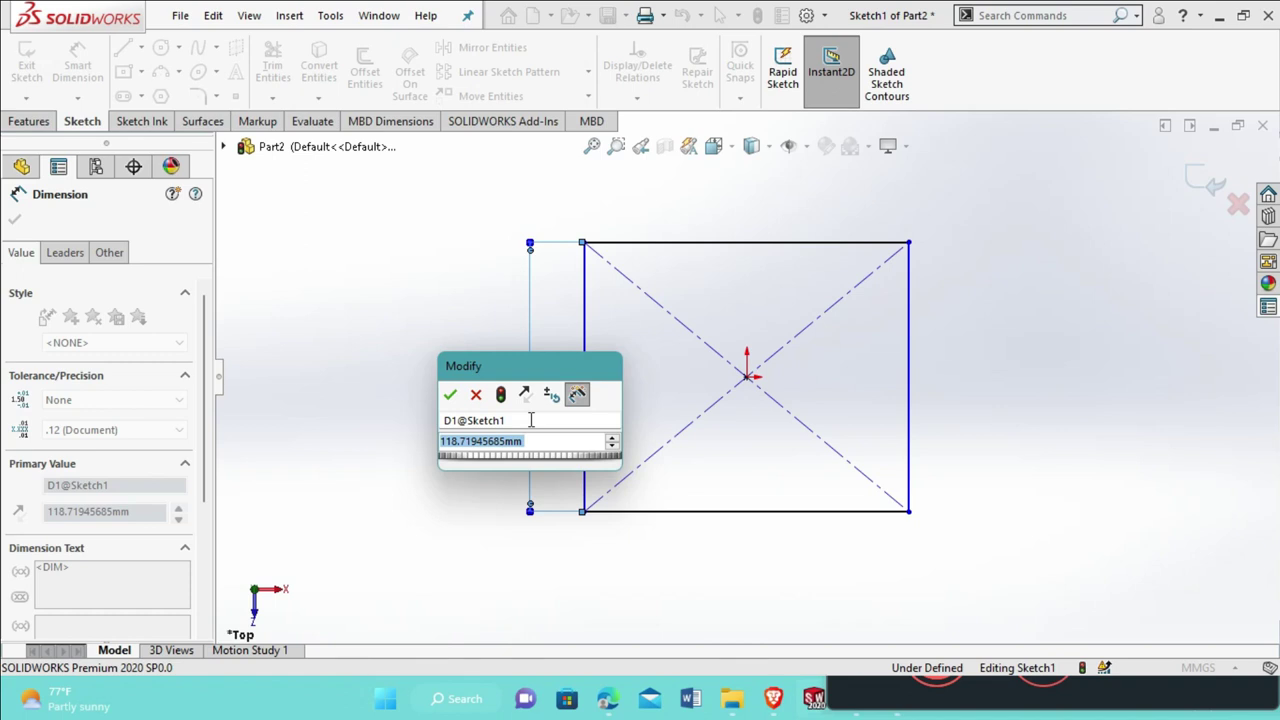
text(300)
key(Return)
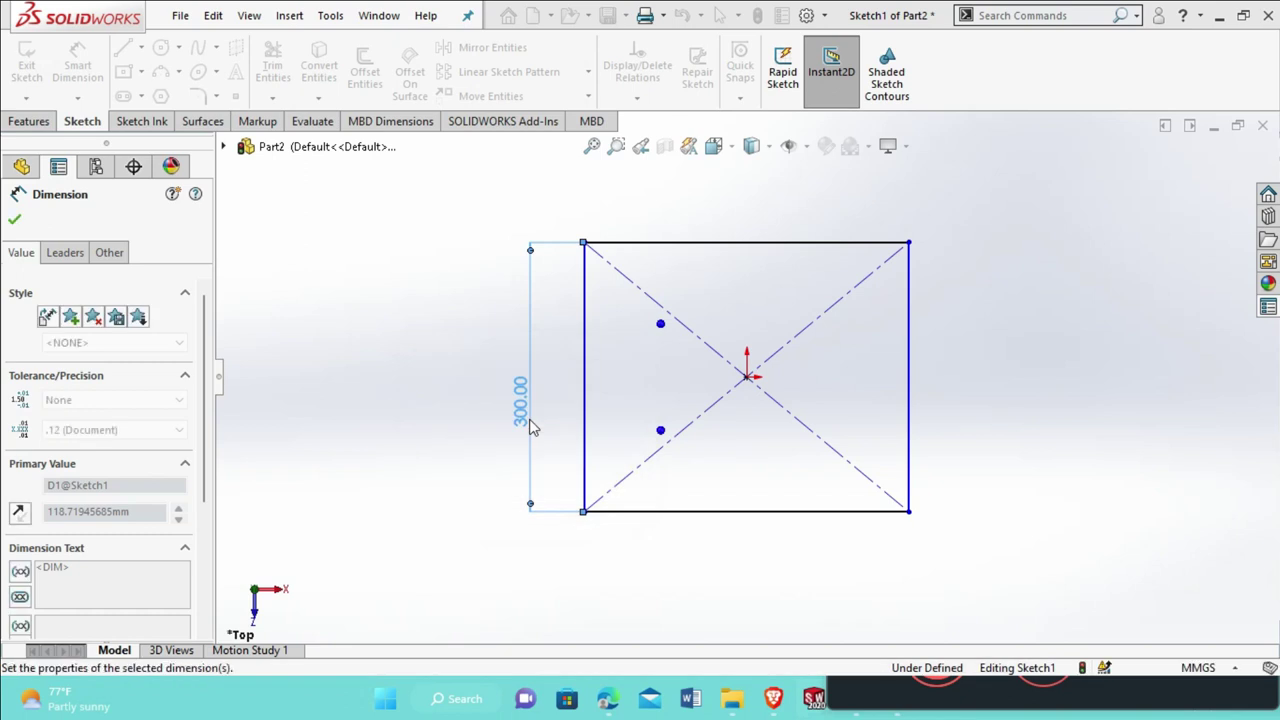
Dimension the distance between the rectangle's two vertical edges as 300 mm and reposition that dimension's text
click(581, 338)
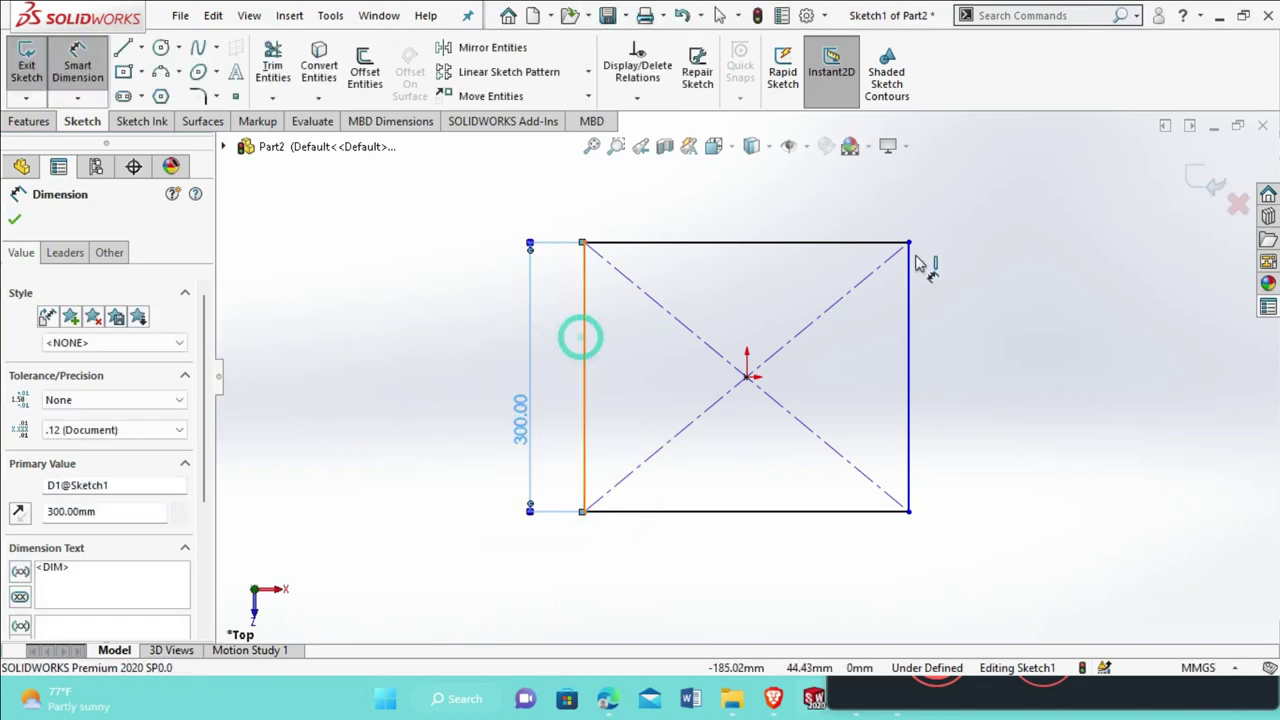
click(906, 296)
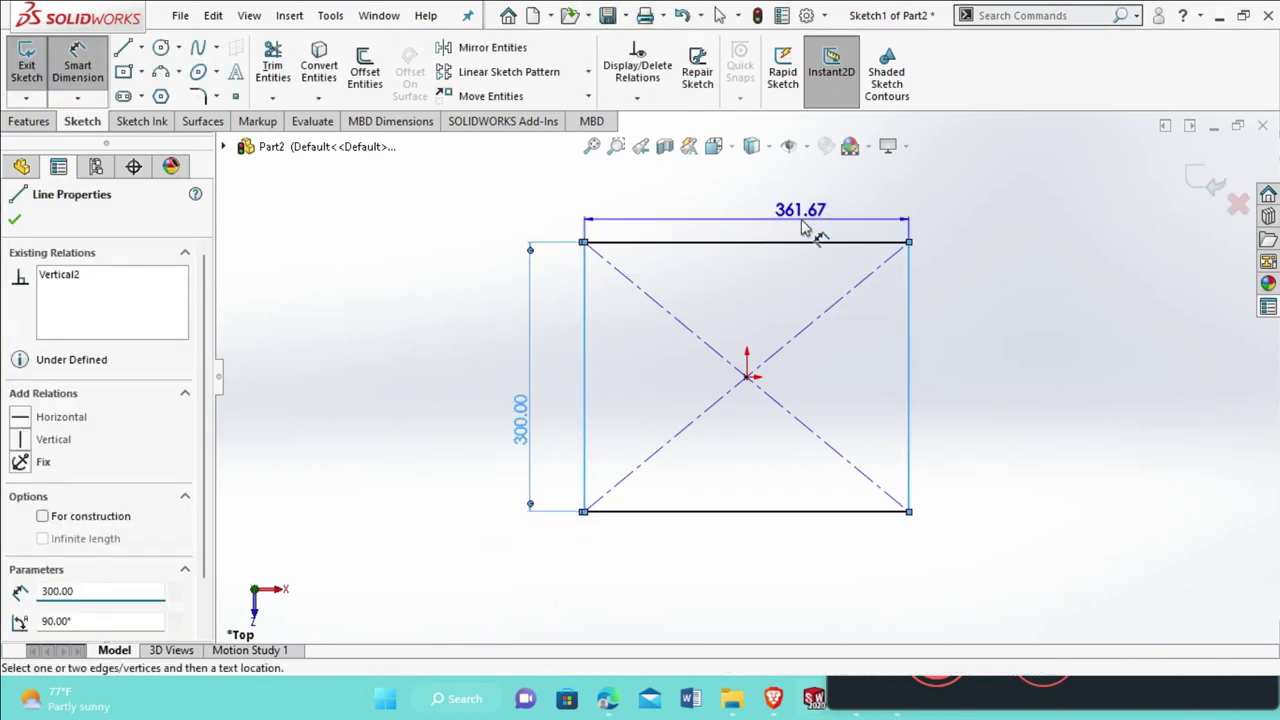
click(800, 228)
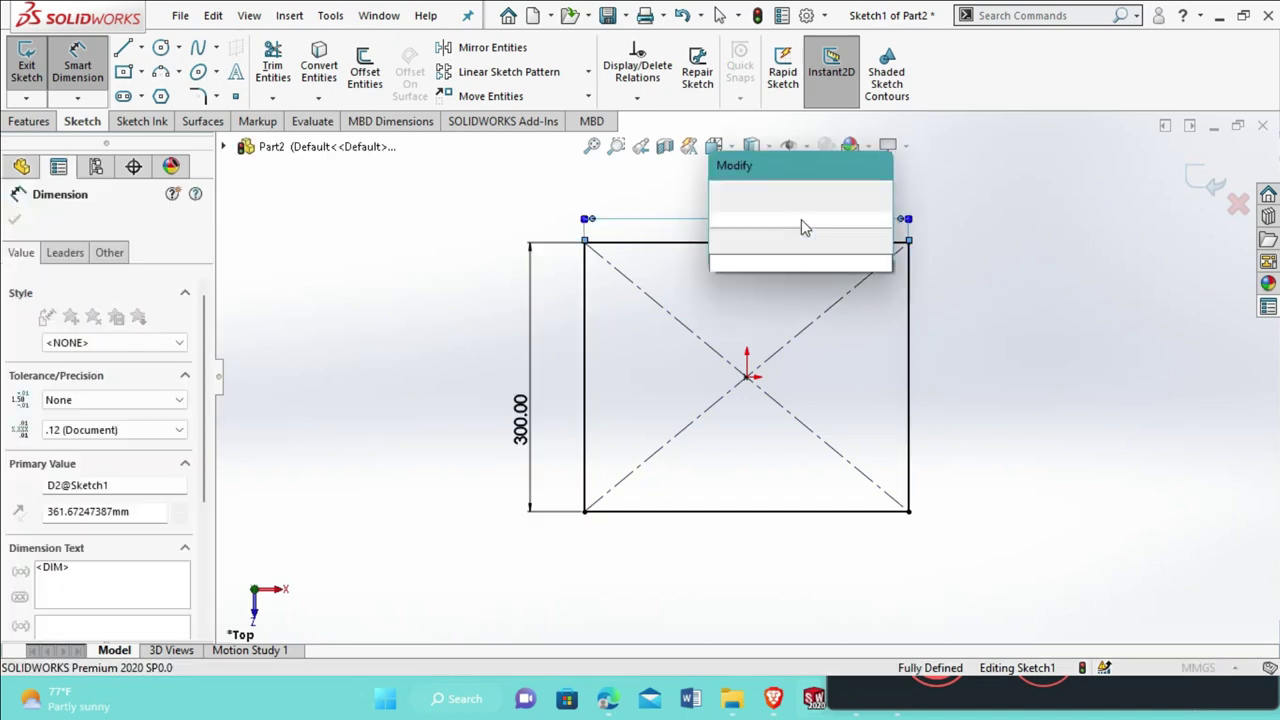
text(300)
key(Return)
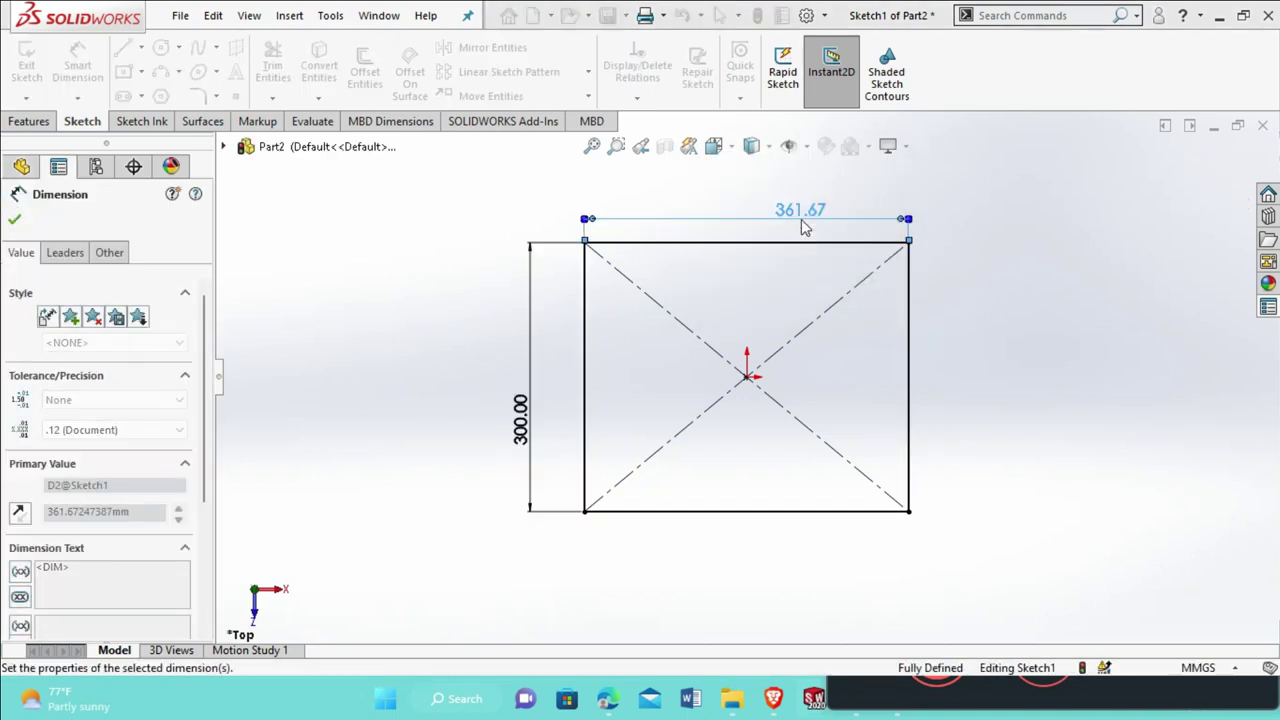
right_click(1019, 266)
click(1060, 322)
mouse_move(1071, 320)
middle_down()
mouse_move(921, 504)
mouse_move(916, 393)
mouse_move(891, 366)
middle_up()
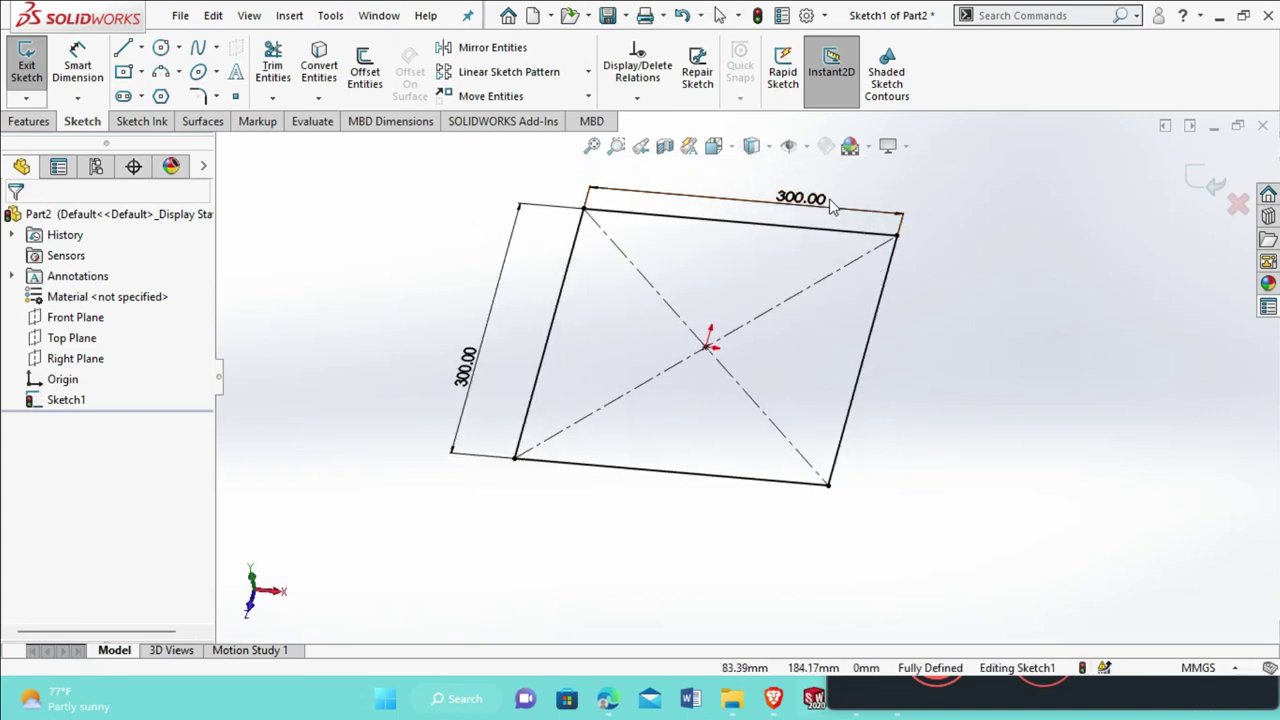
click(789, 199)
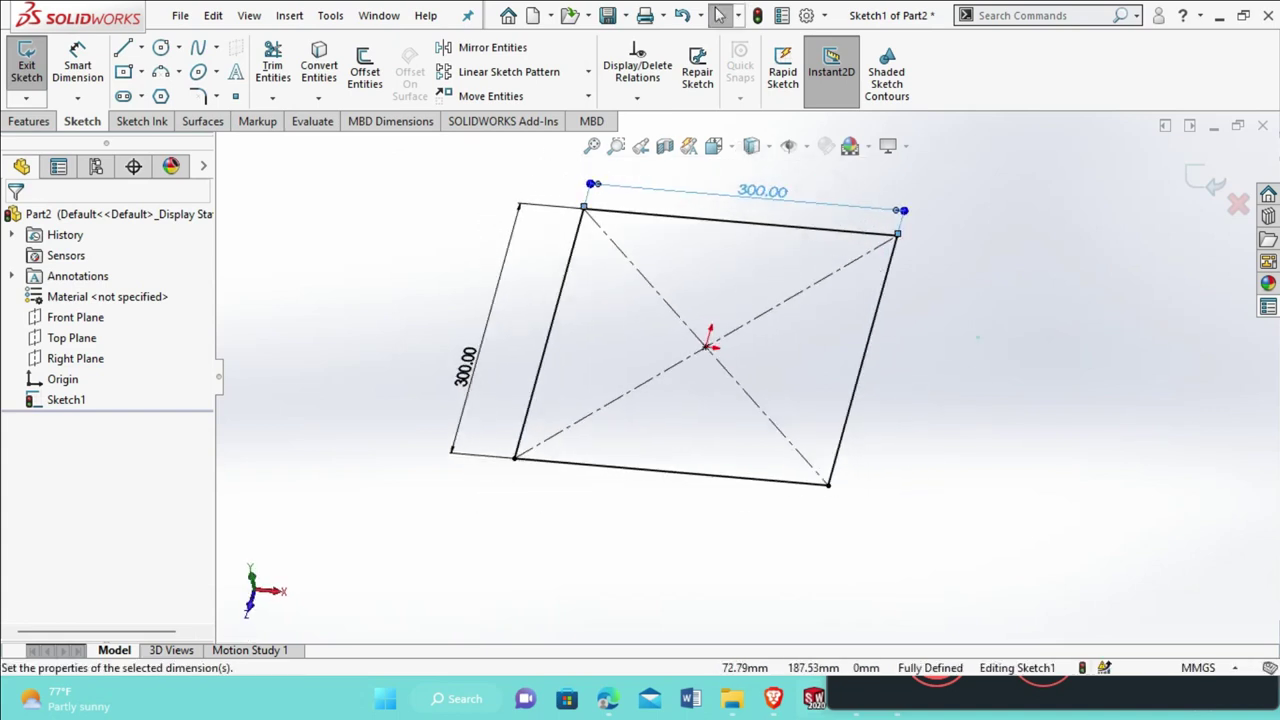
click(939, 371)
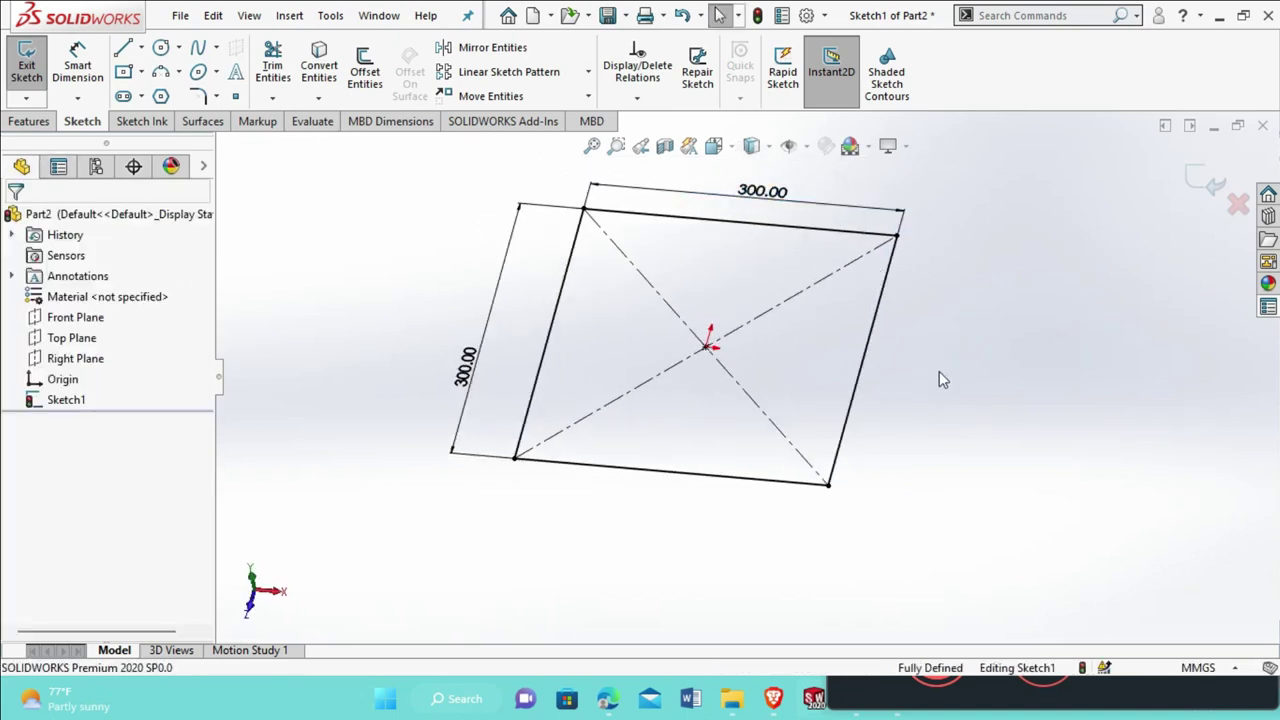
Extrude the square sketch as a blind boss with a depth of 25 mm
click(40, 122)
click(35, 76)
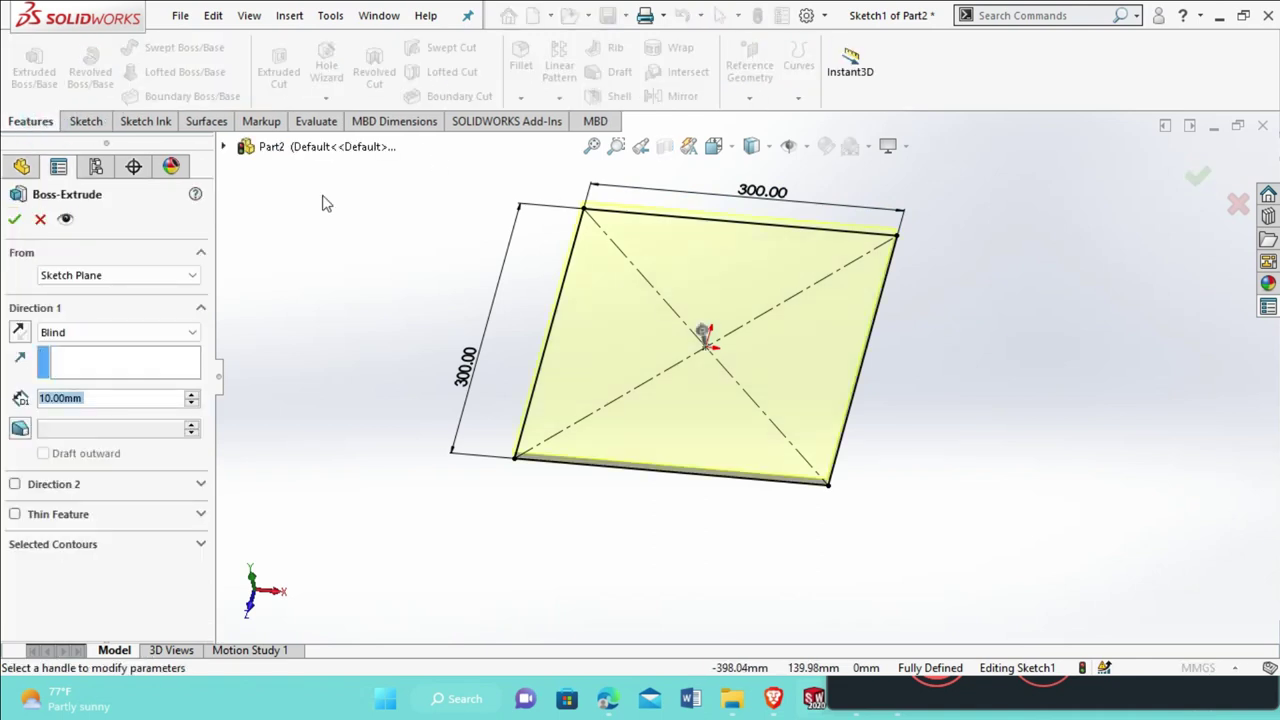
text(25)
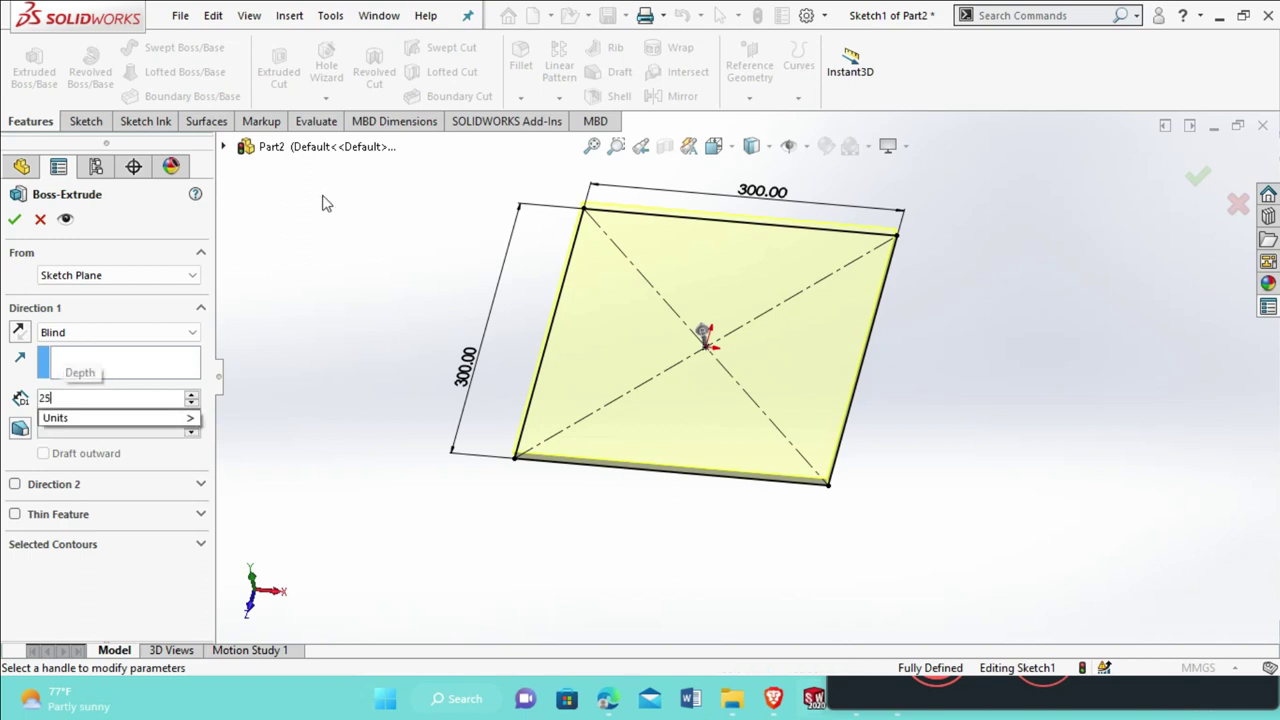
key(Return)
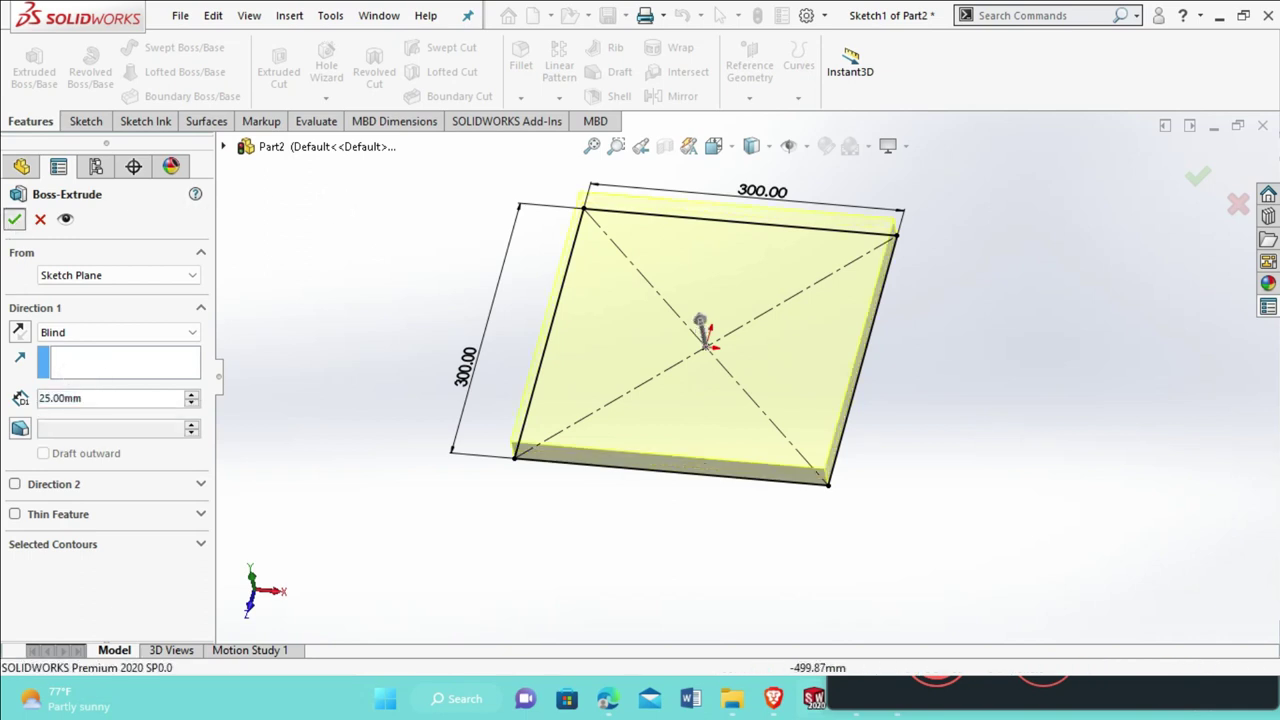
click(14, 219)
click(446, 462)
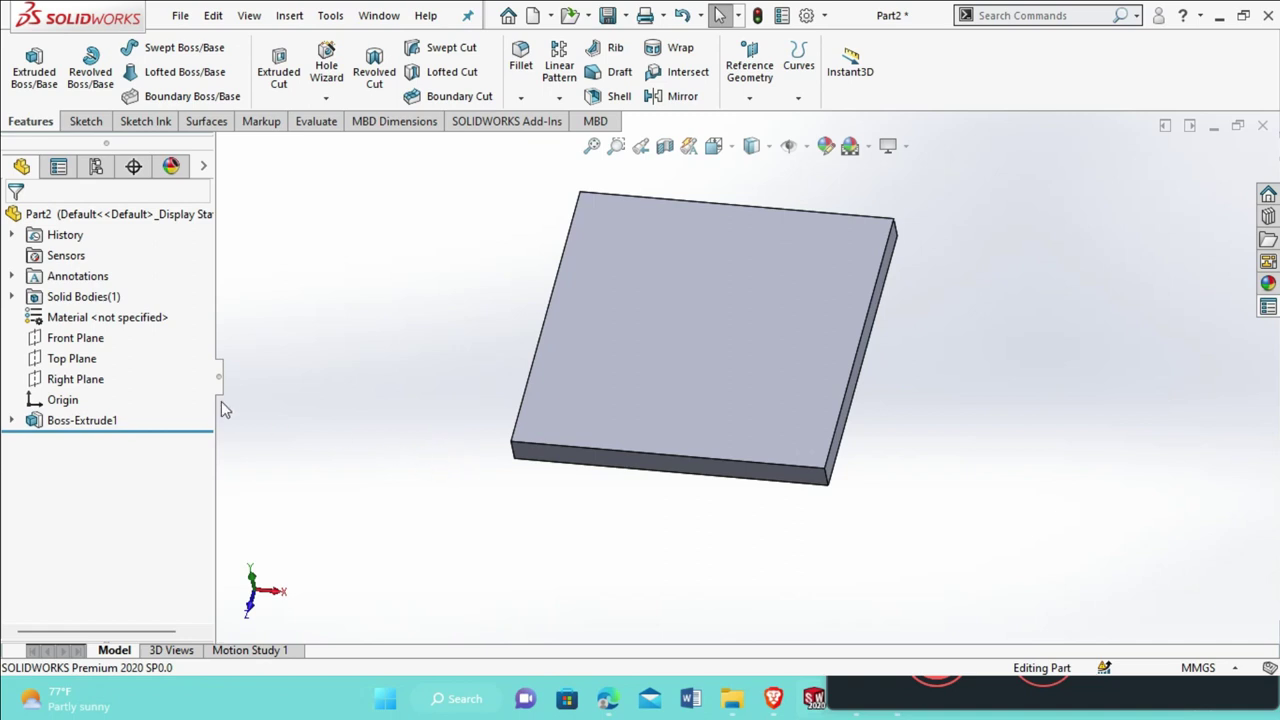
Apply the Oak material from the Woods category to the plate
click(155, 317)
right_click(157, 317)
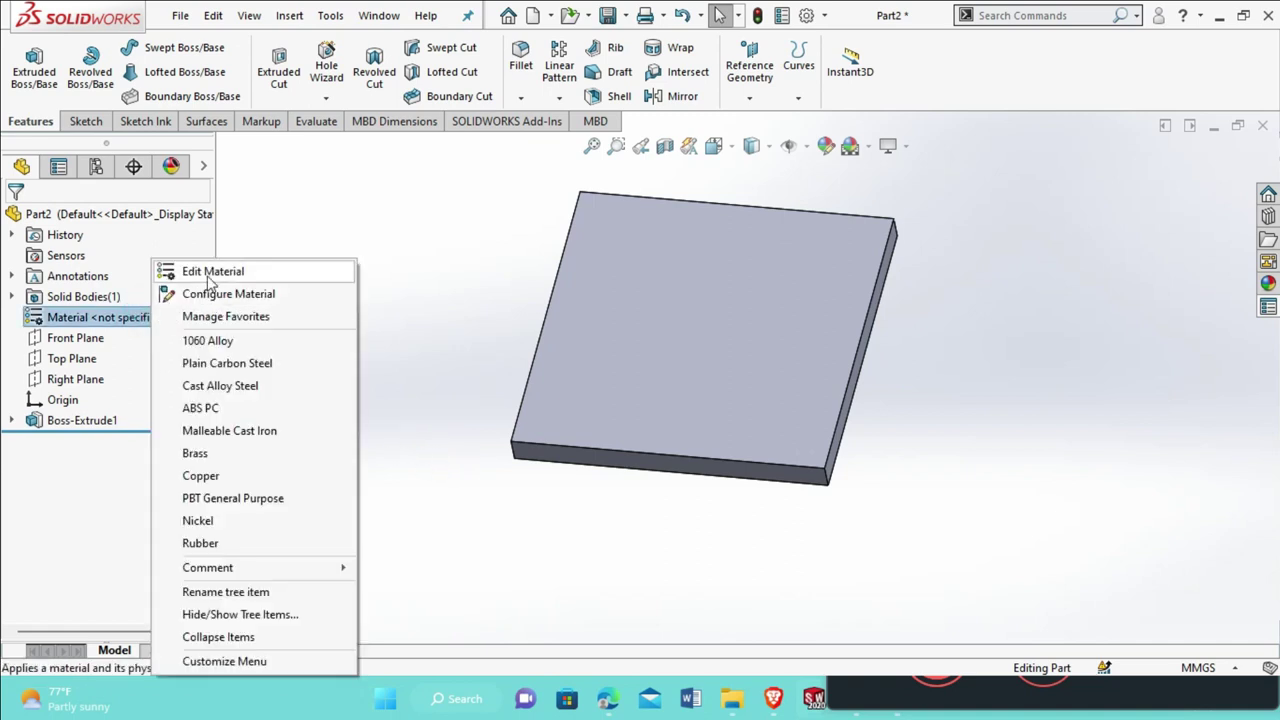
click(203, 272)
scroll(440, 503, down, 10)
scroll(390, 486, down, 1)
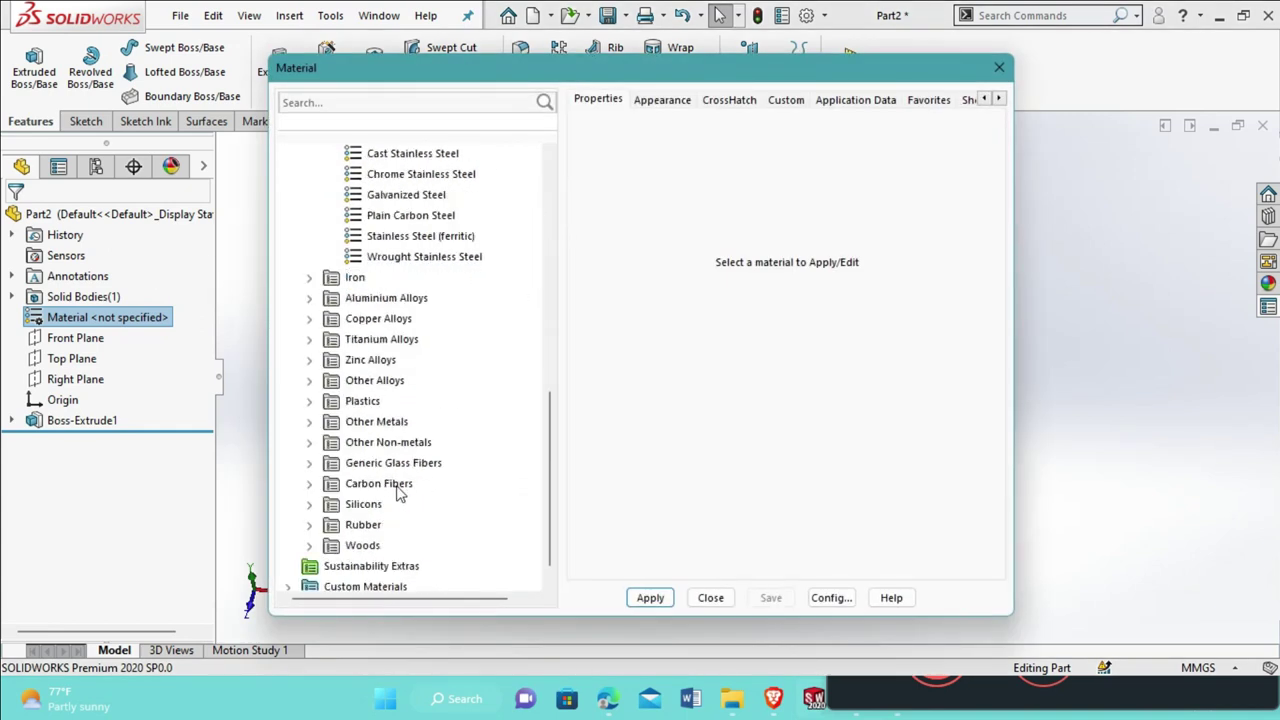
click(308, 545)
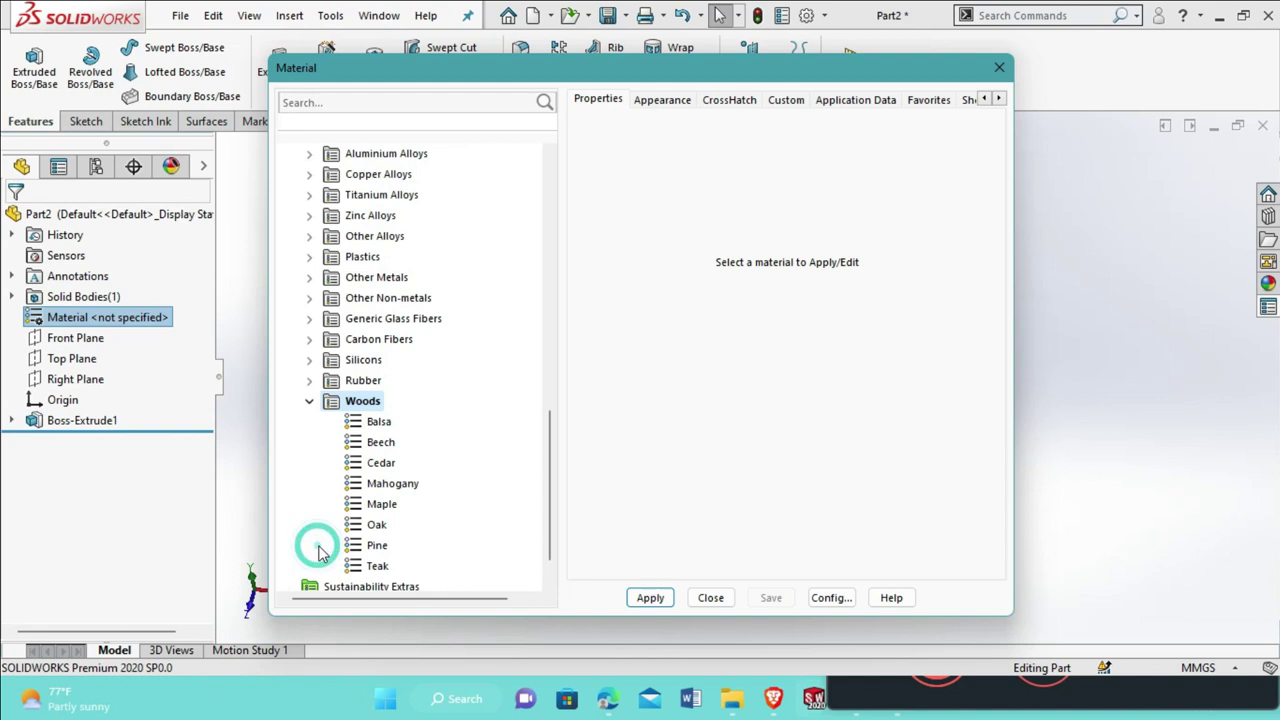
click(376, 524)
click(650, 597)
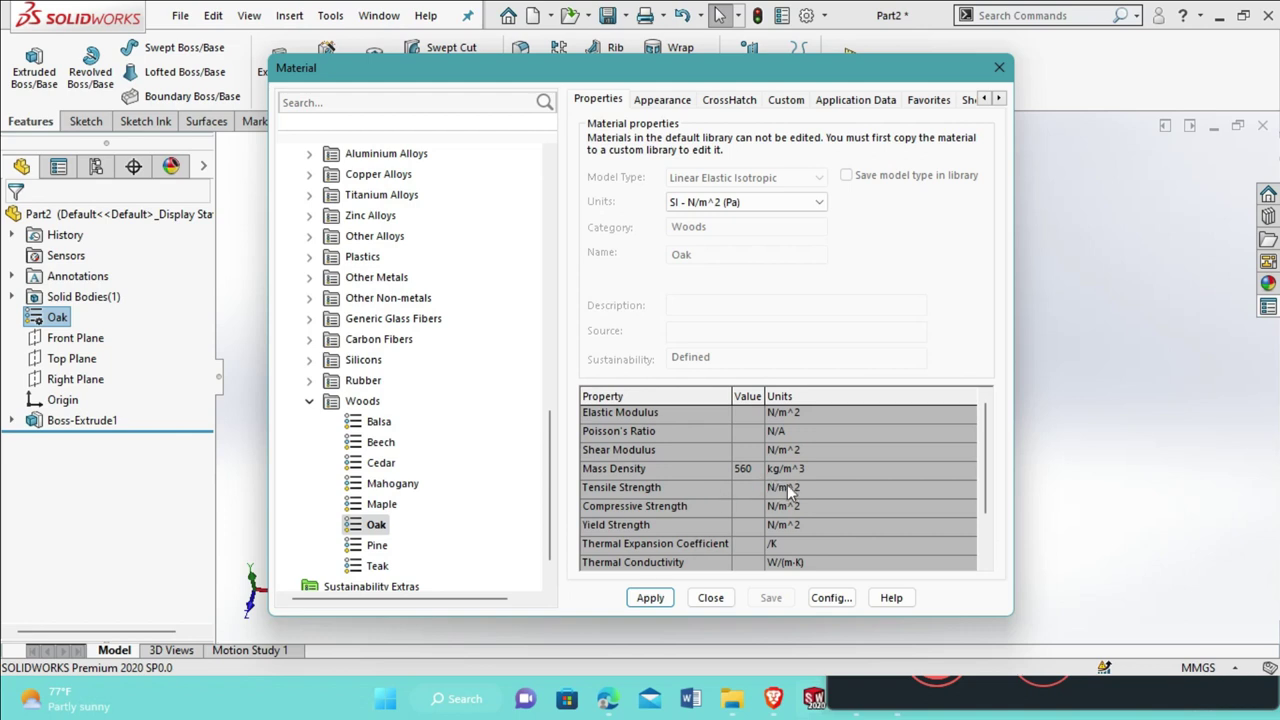
click(650, 598)
click(712, 598)
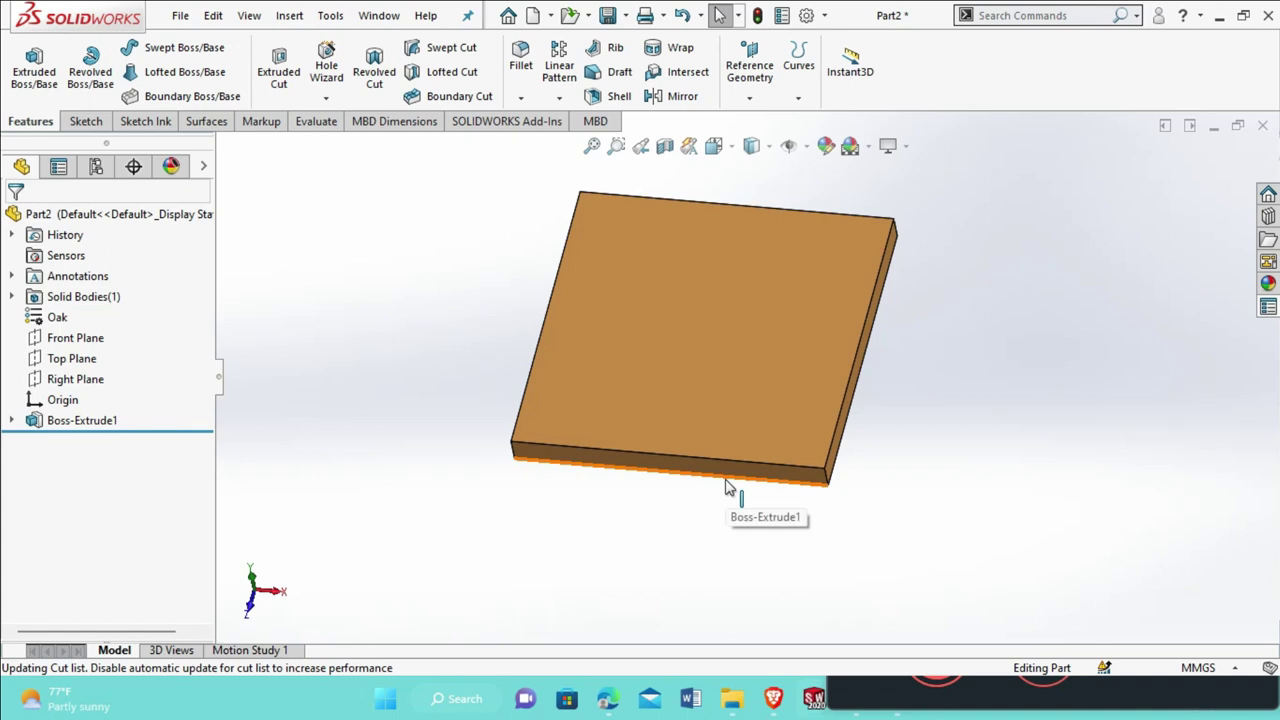
Save the plate as Part2 in the solidworks folder inside Documents > New folder
middle_drag(729, 480, 777, 317)
scroll(781, 313, down, 3)
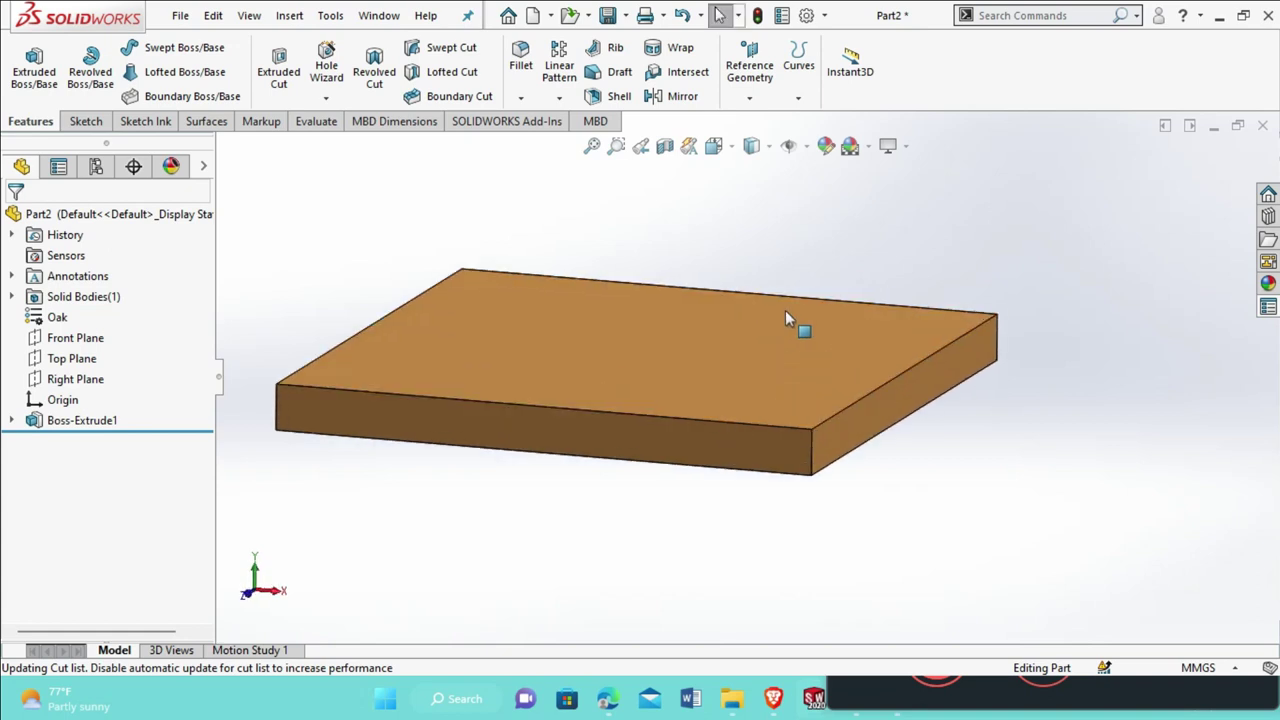
scroll(789, 318, up, 5)
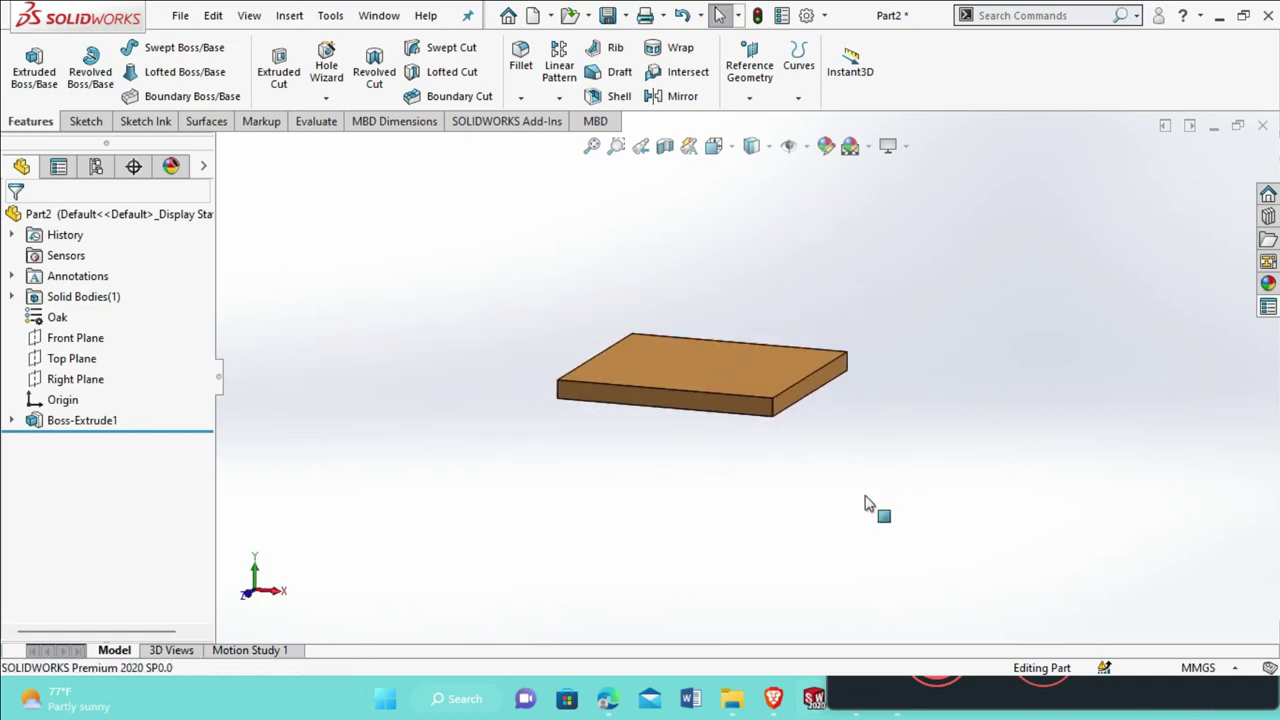
click(180, 16)
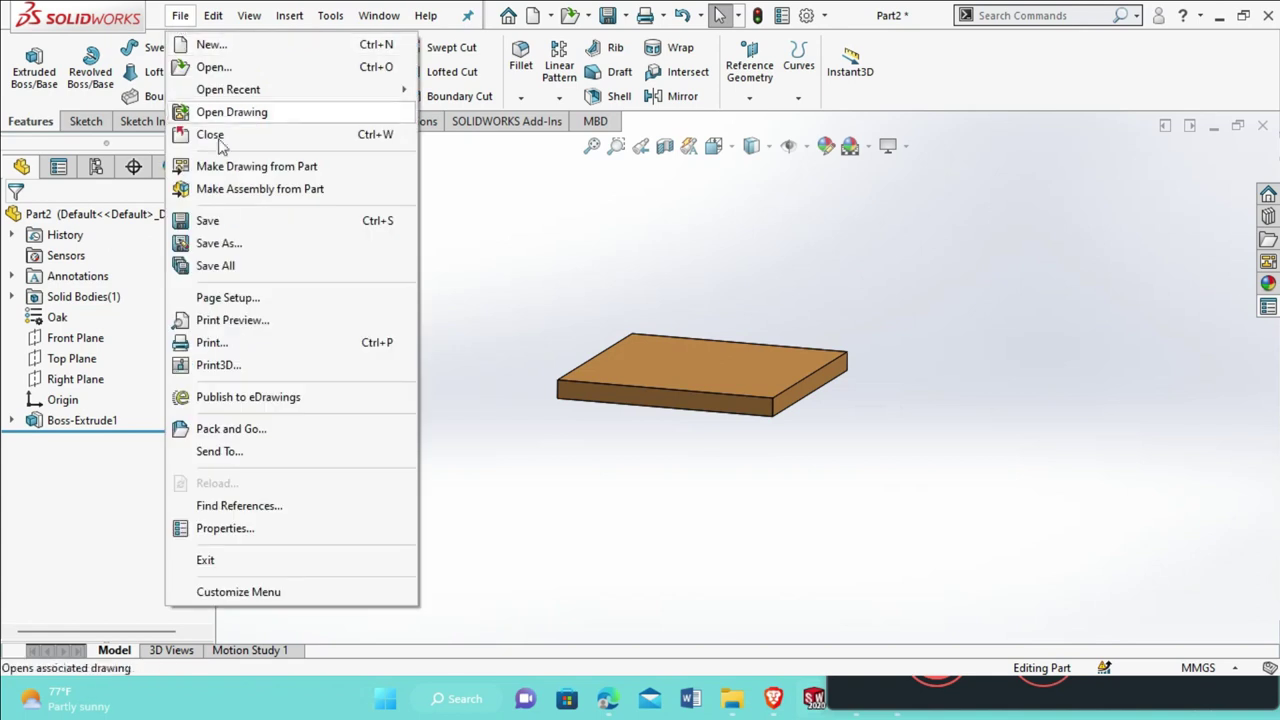
click(229, 246)
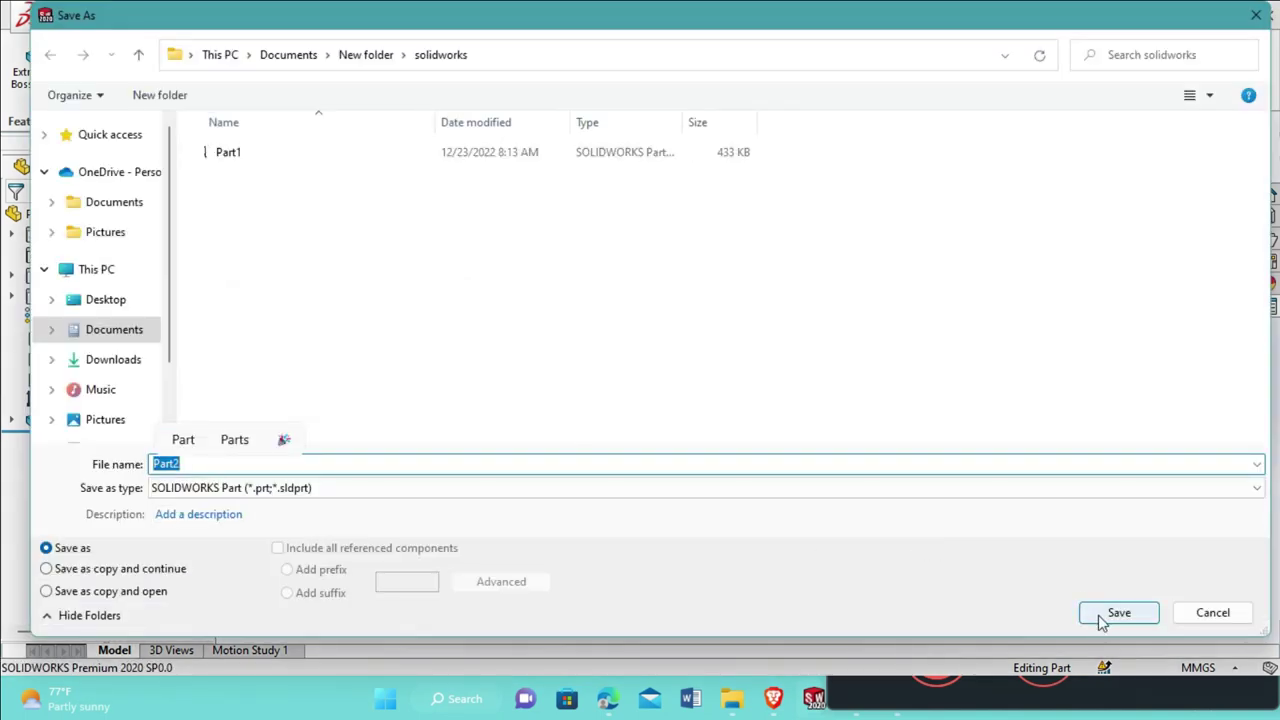
click(1103, 617)
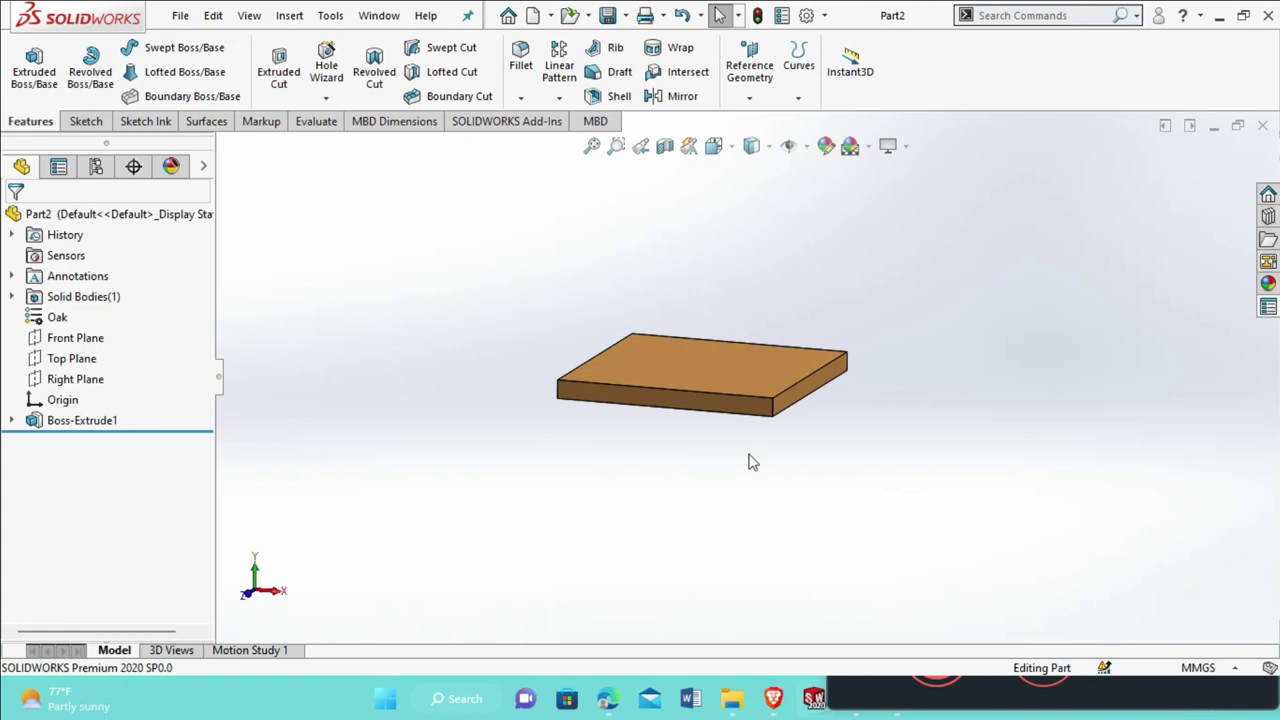
Create a new assembly document from the Assembly template
click(178, 18)
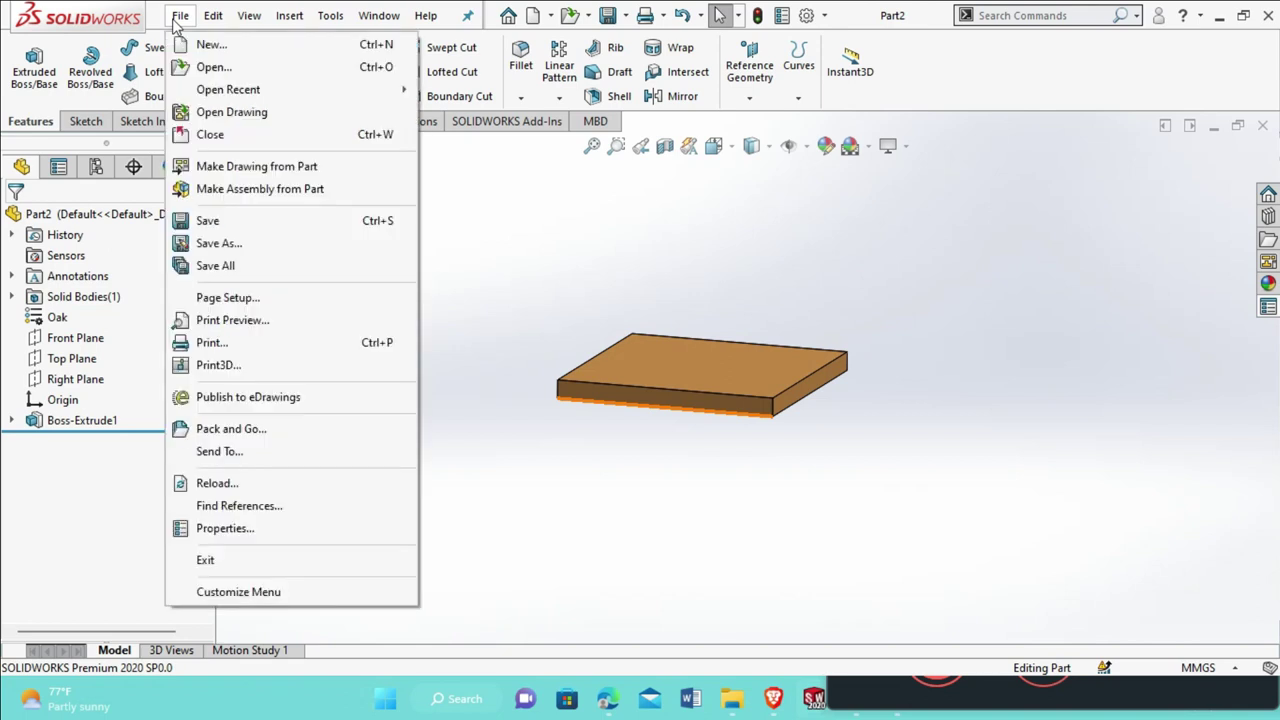
click(225, 45)
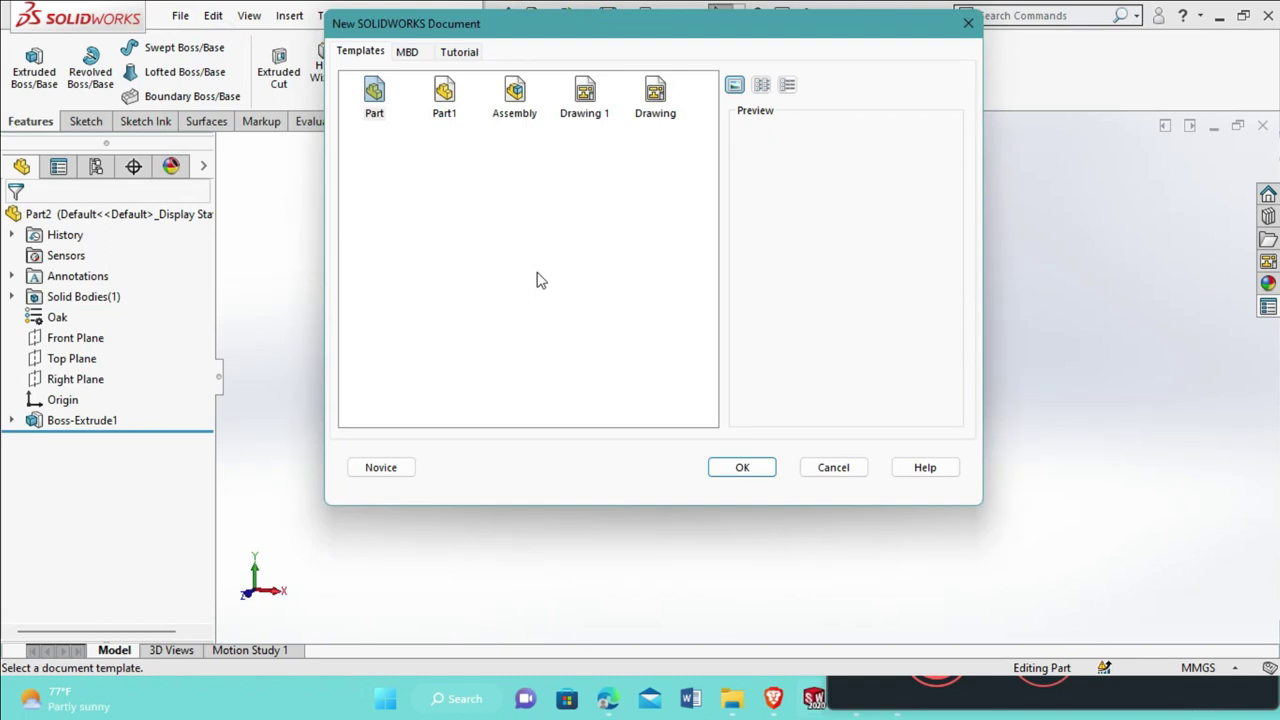
click(514, 112)
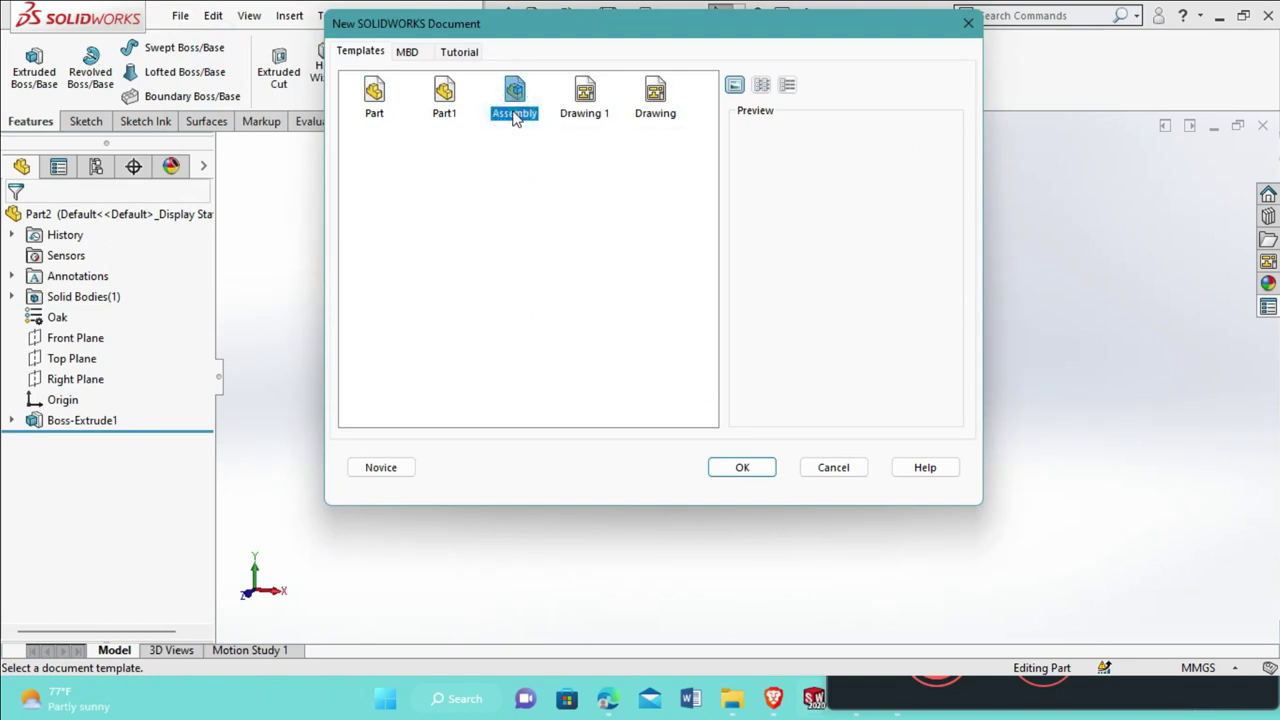
click(752, 467)
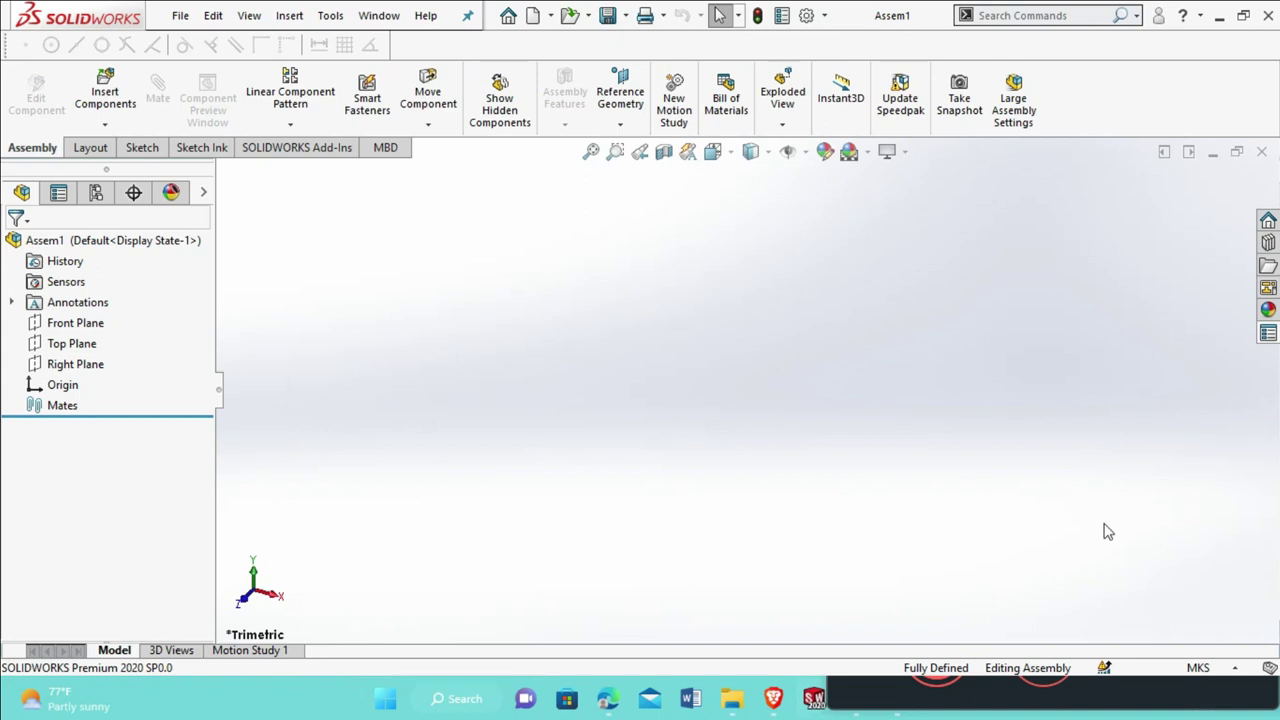
Set the assembly's units to MMGS (millimeter, gram, second) and insert the Part2 plate as its first component
click(1197, 669)
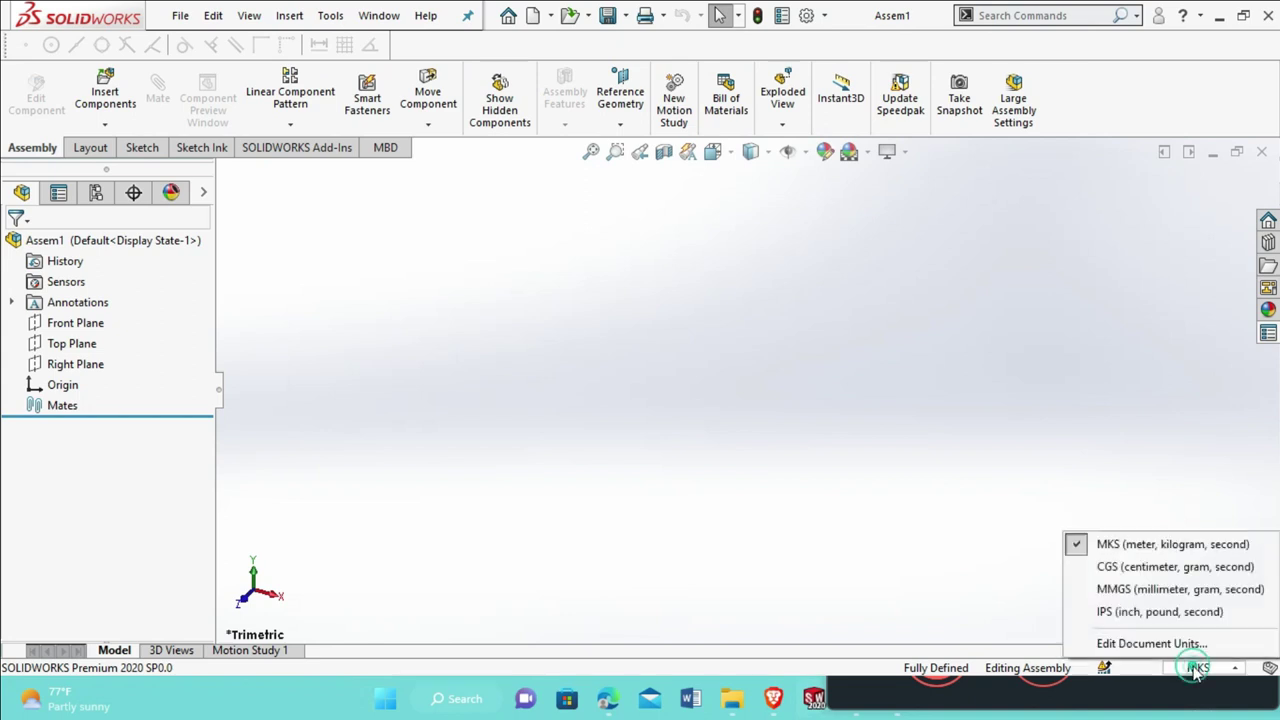
click(1155, 592)
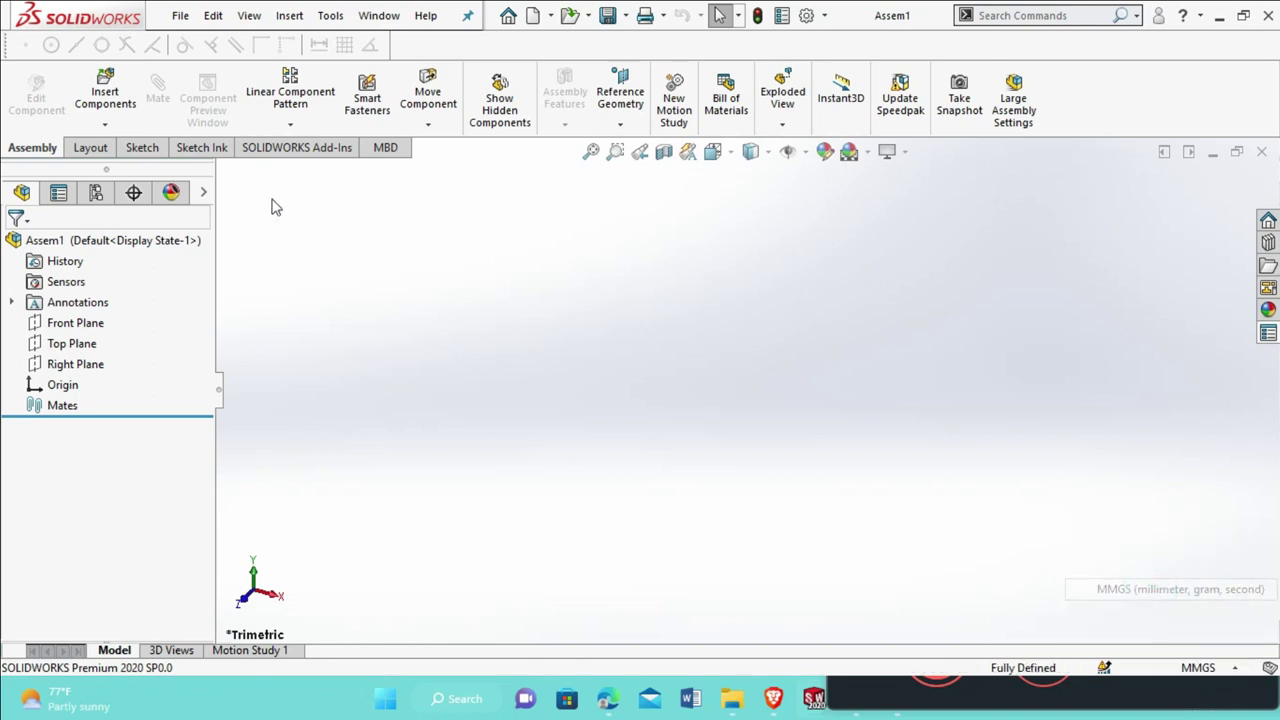
click(108, 95)
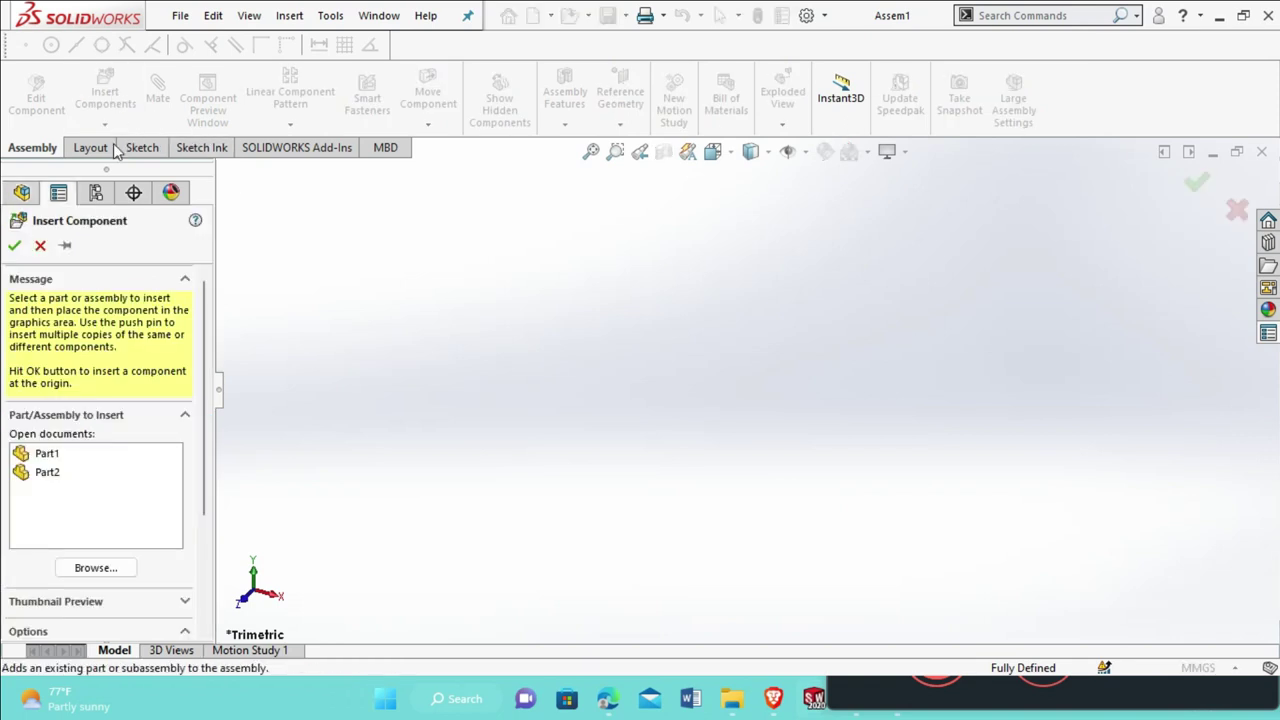
click(106, 453)
click(98, 472)
click(533, 430)
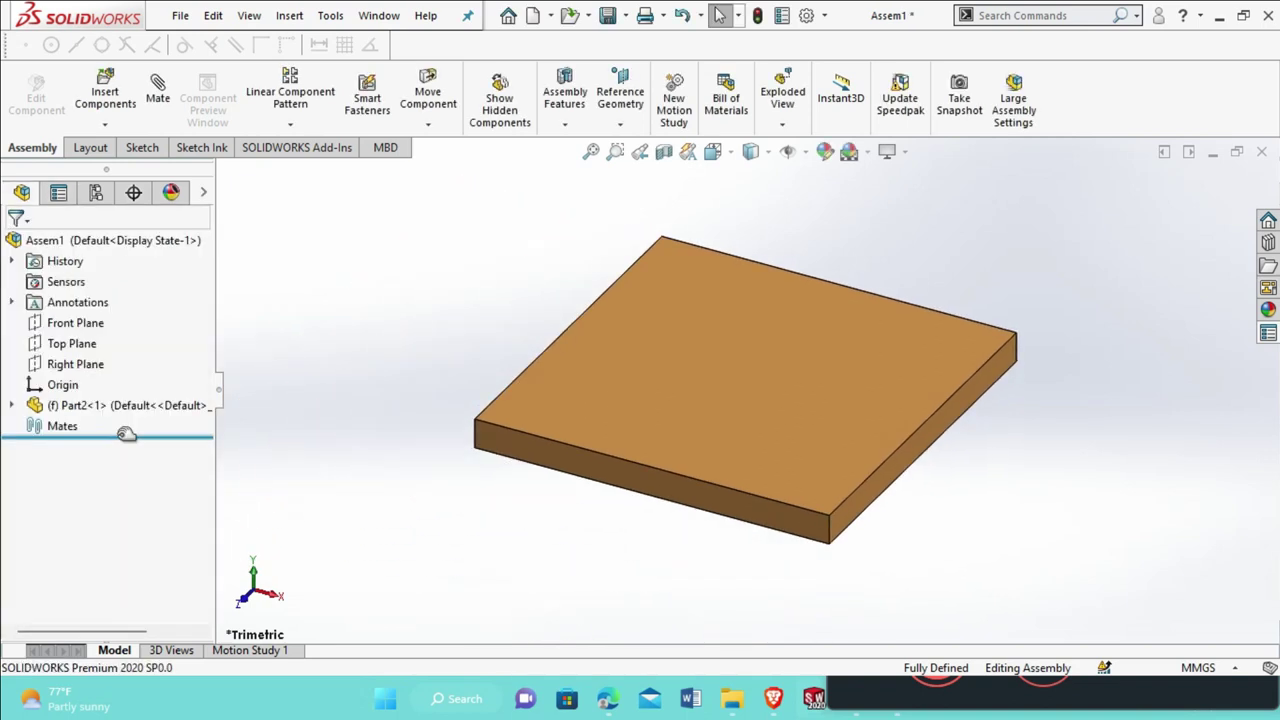
Insert the Part1 frame beside the plate and hide all sketches and reference items in the view
click(105, 95)
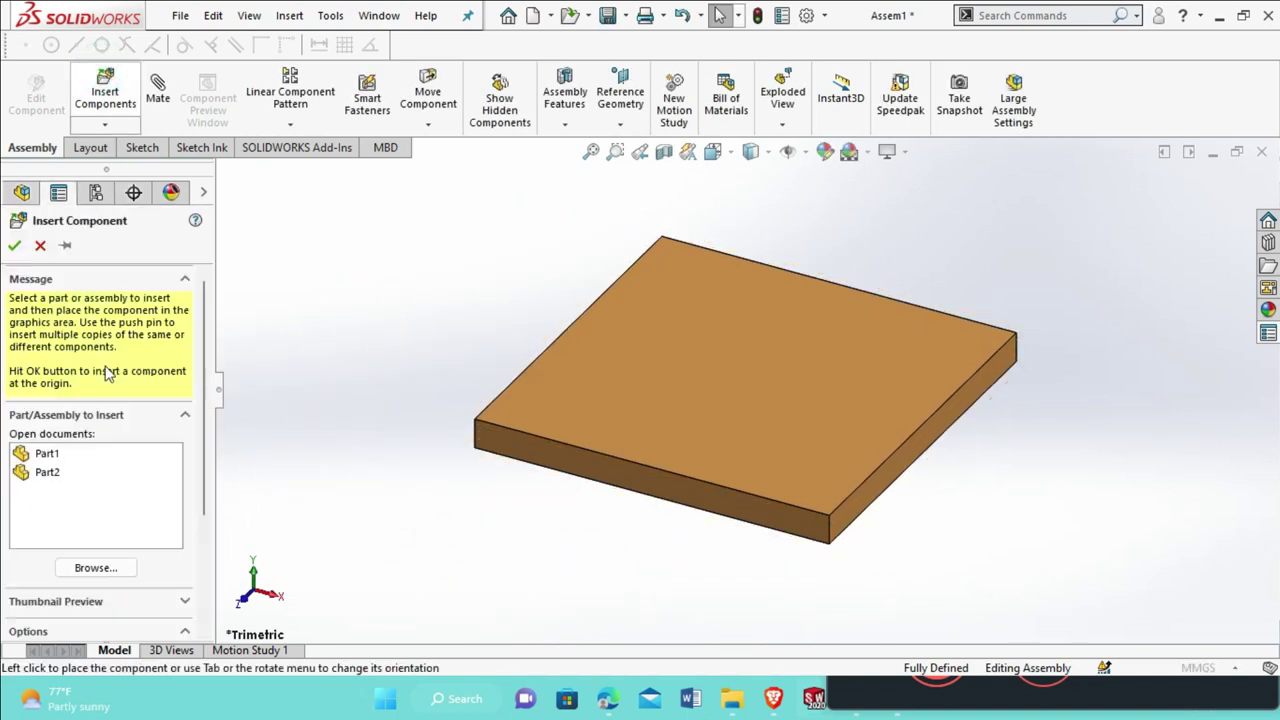
click(88, 456)
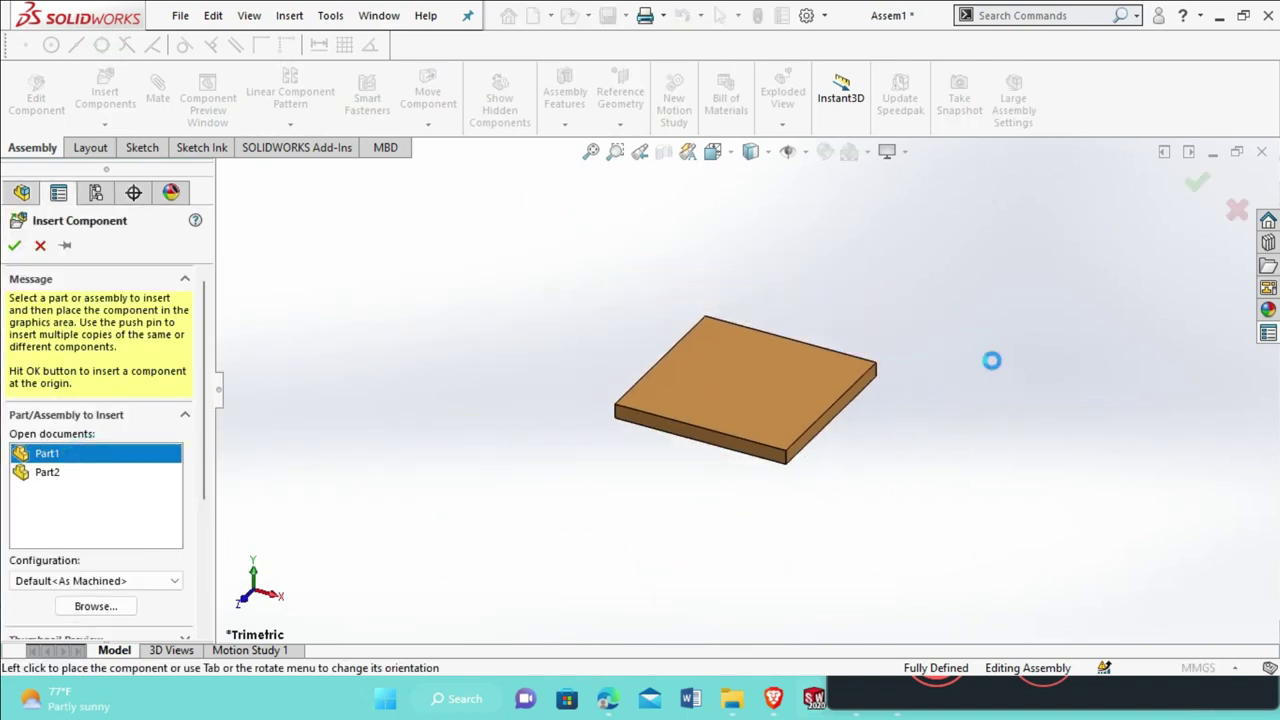
click(992, 361)
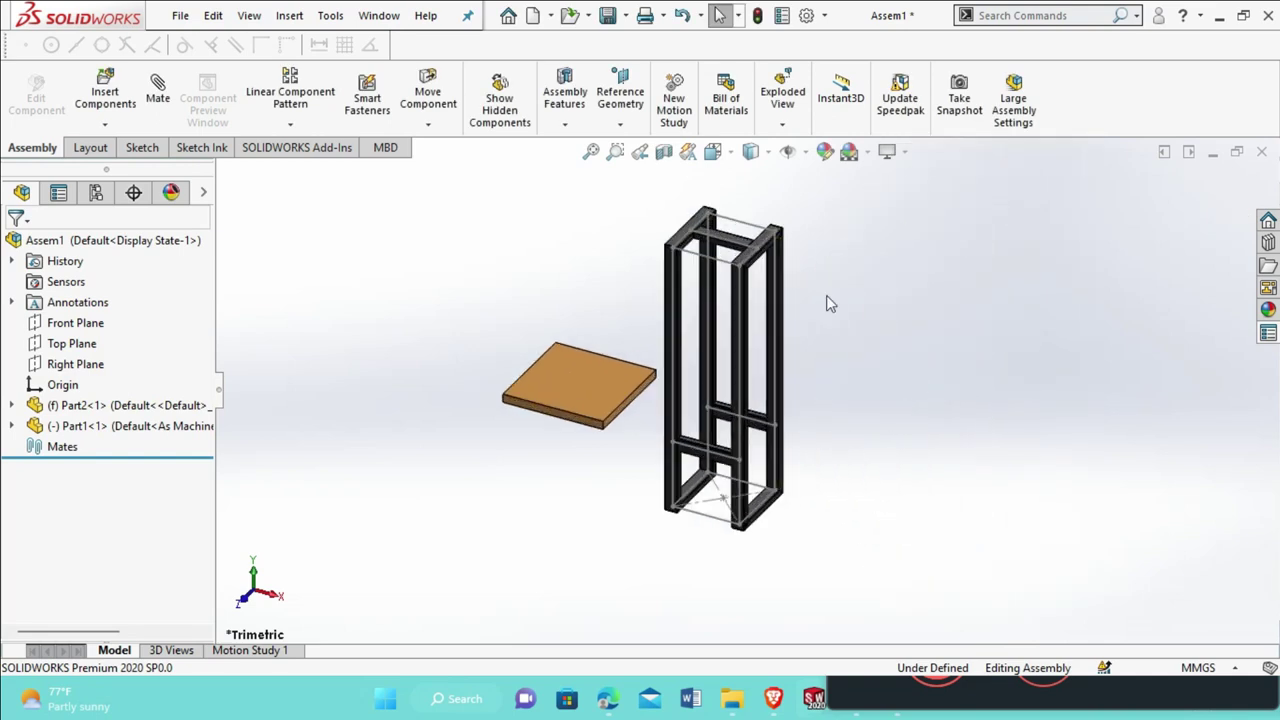
click(787, 153)
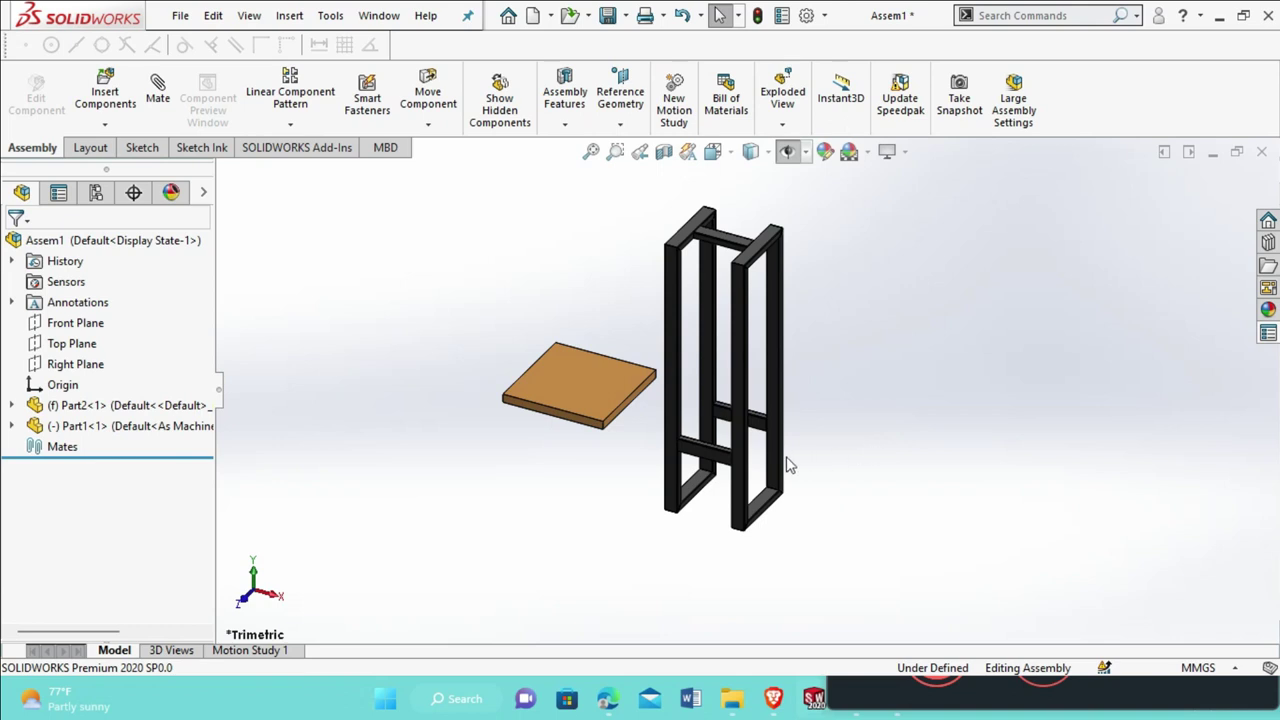
Float the fixed Part2 plate so it can move freely in the assembly
click(163, 410)
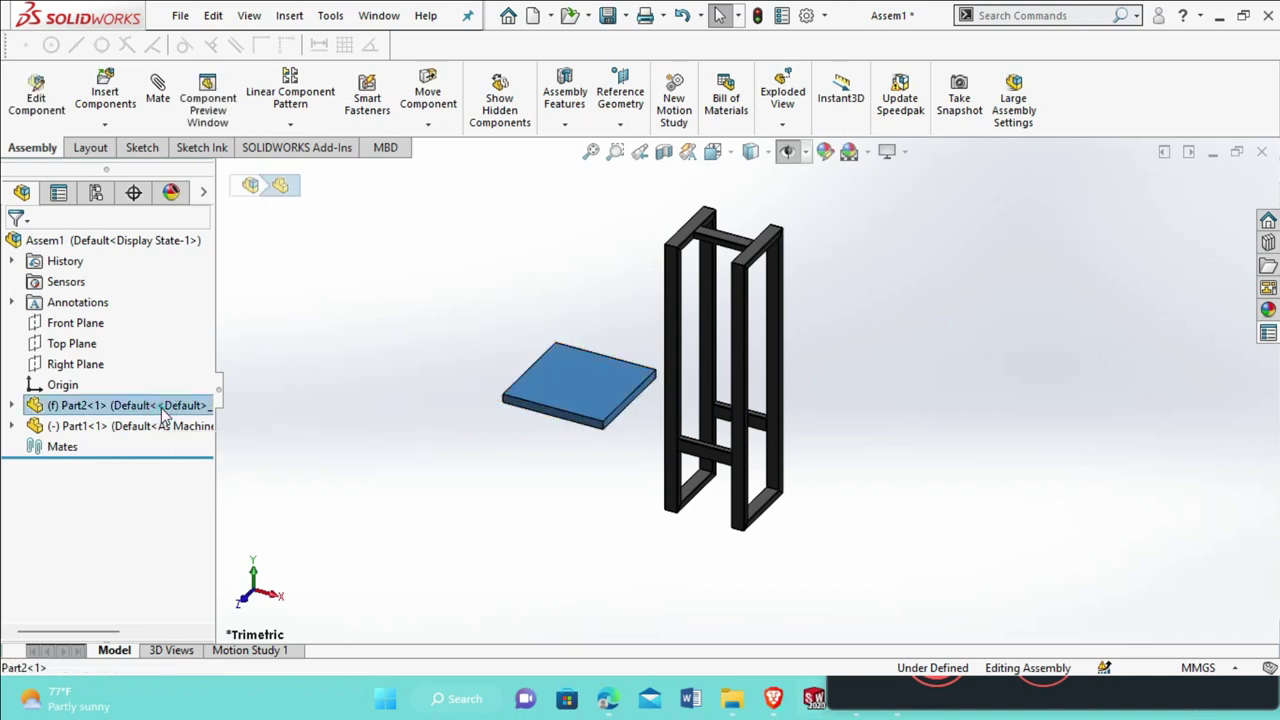
click(500, 449)
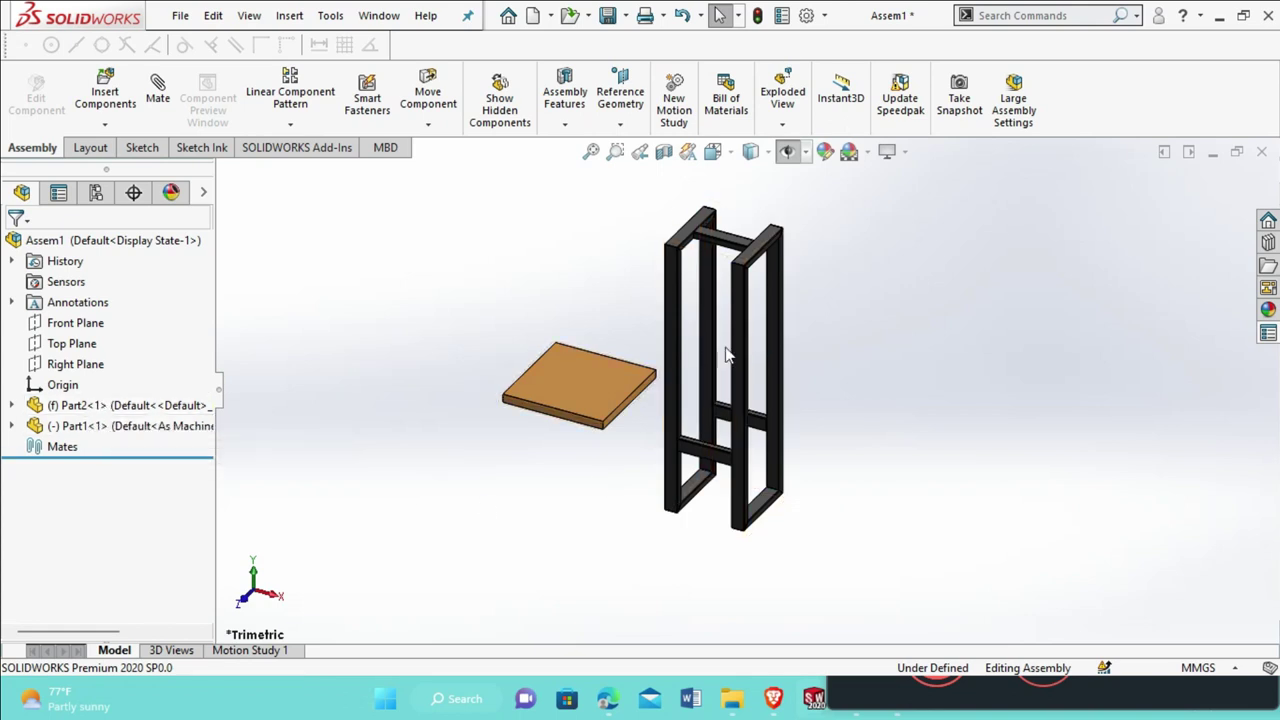
click(160, 405)
right_click(160, 405)
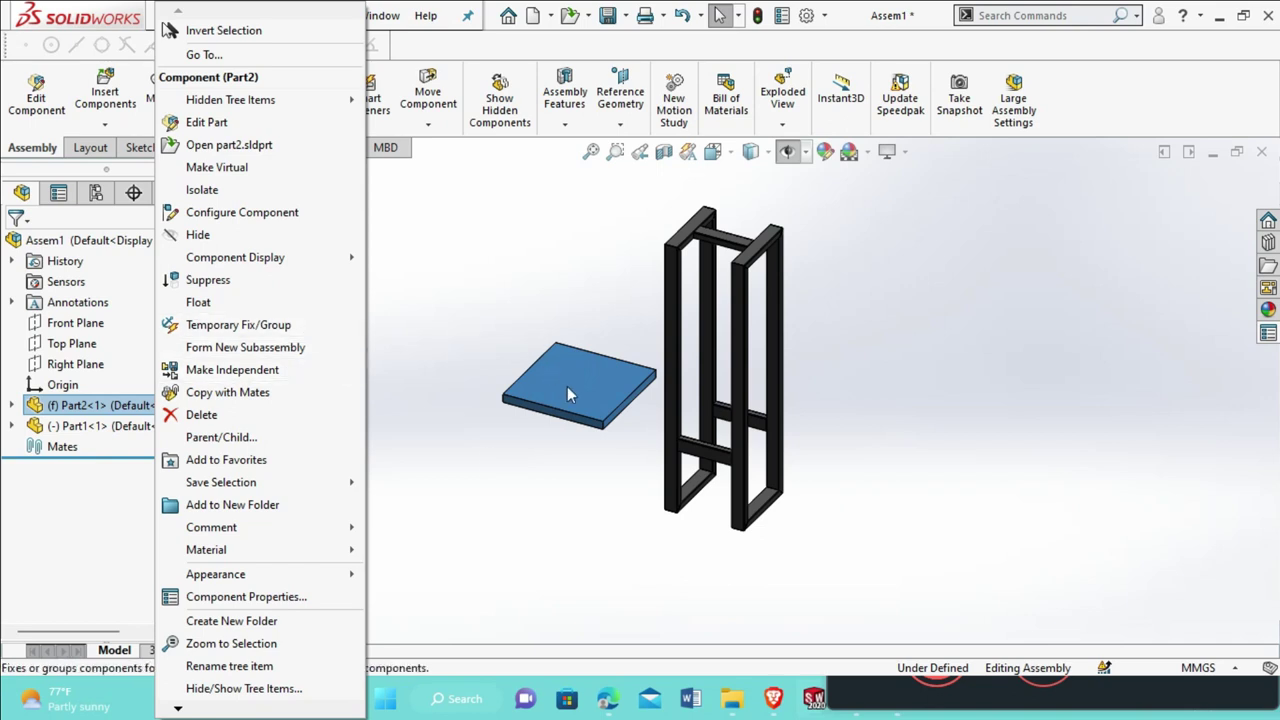
click(271, 303)
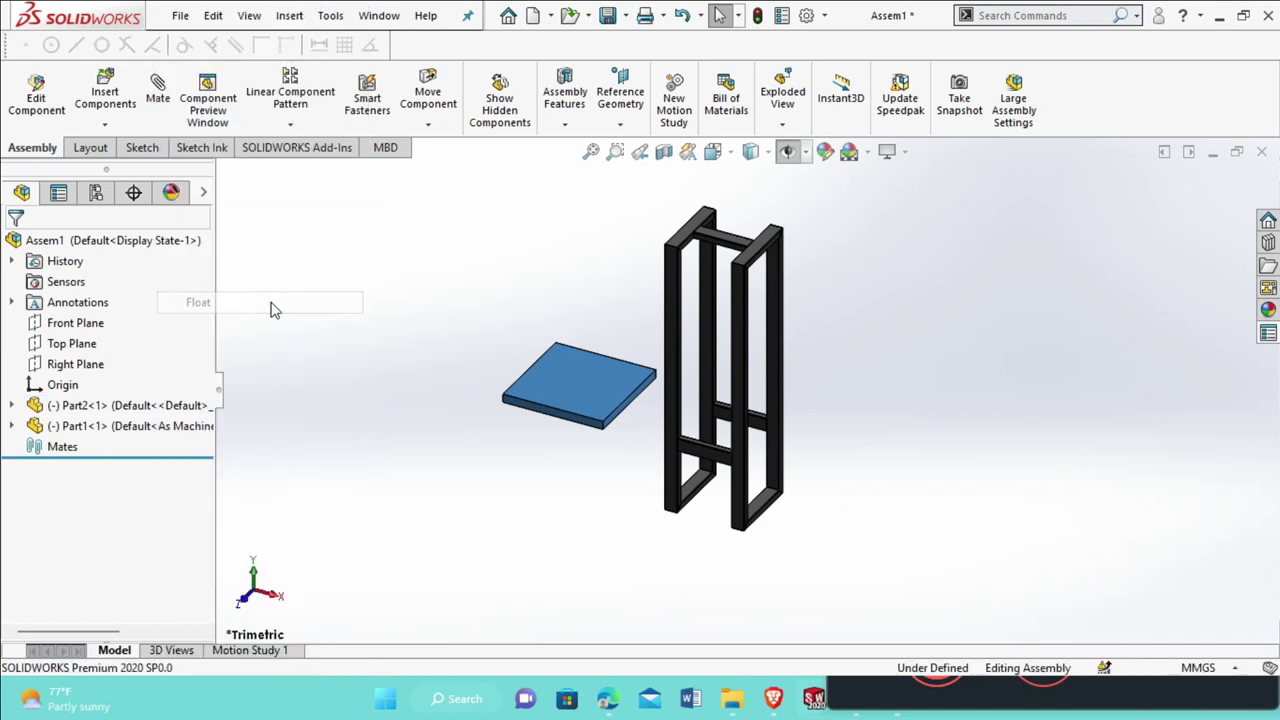
click(350, 427)
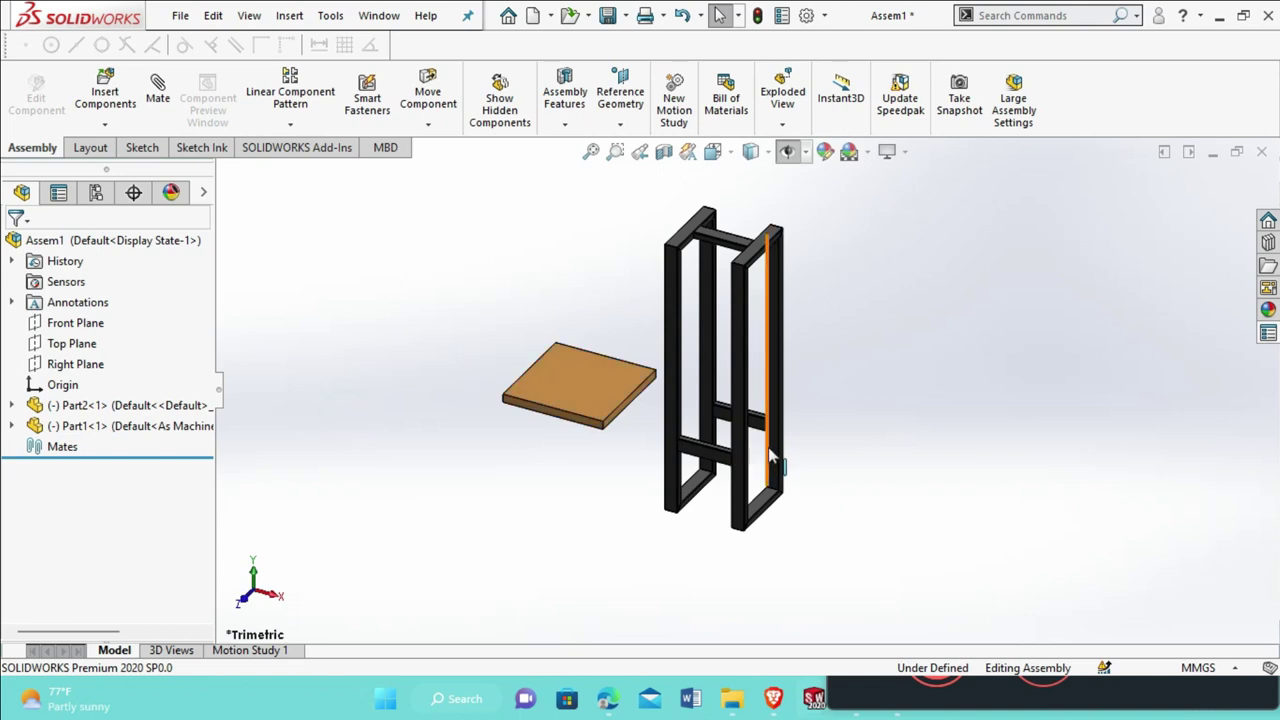
Select the Right Plane of the Part2 plate together with the Right Plane of the Part1 frame for a mate
scroll(771, 452, down, 3)
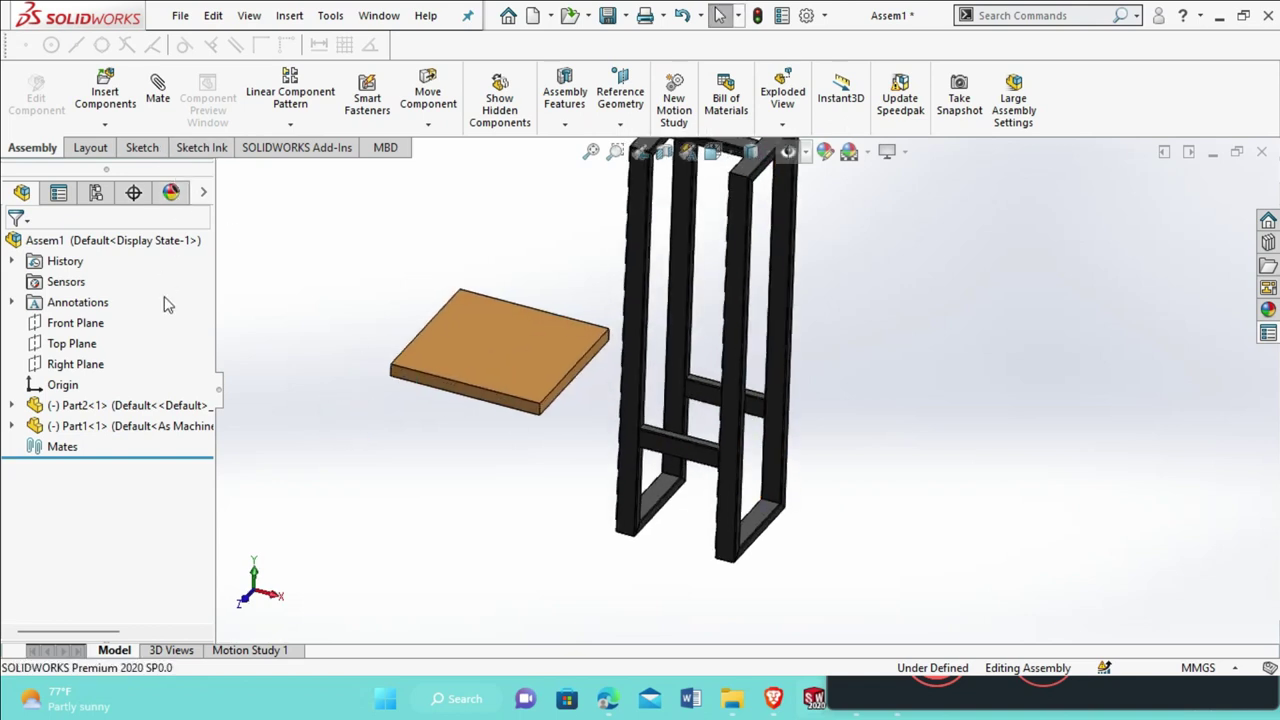
click(13, 405)
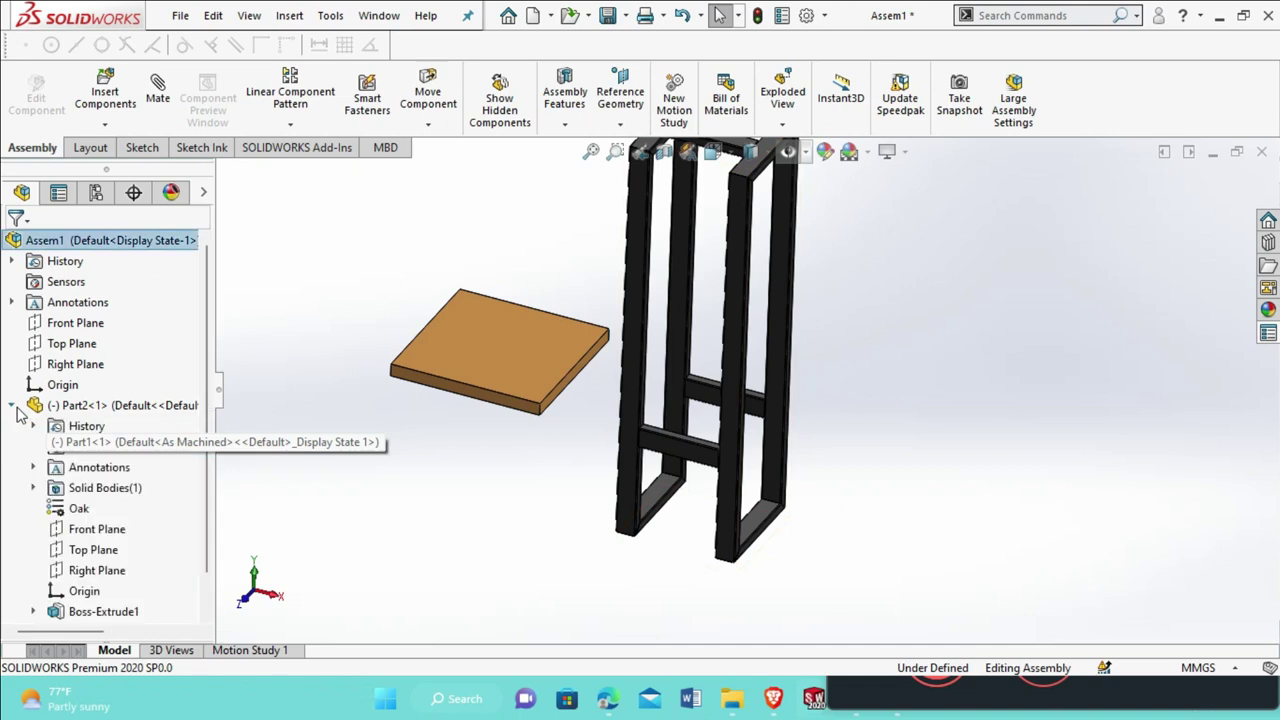
click(97, 570)
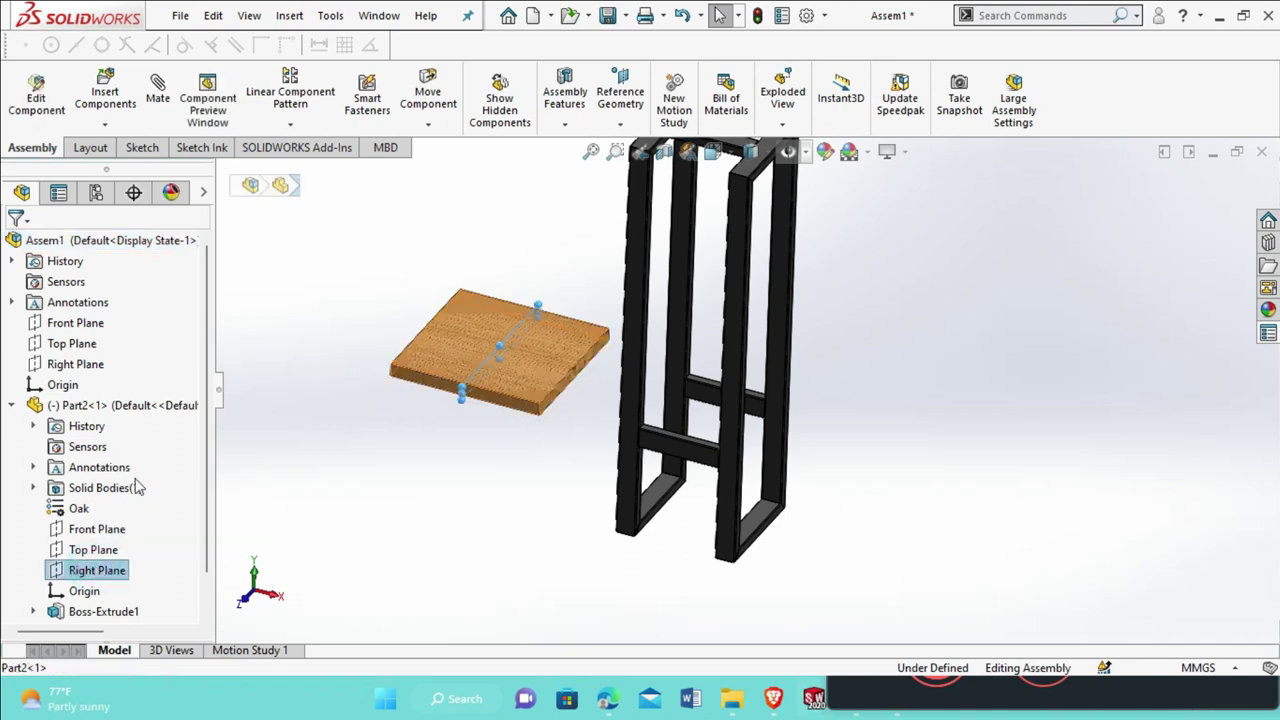
scroll(210, 488, down, 2)
click(11, 590)
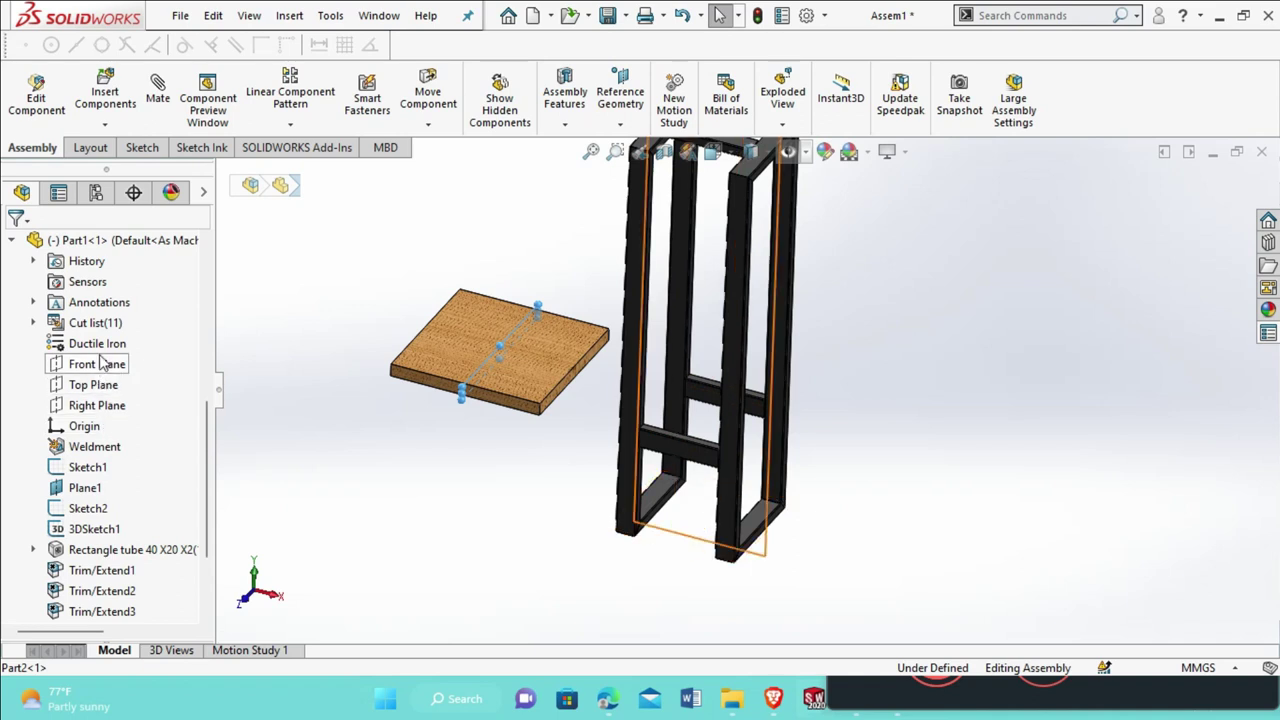
click(92, 407)
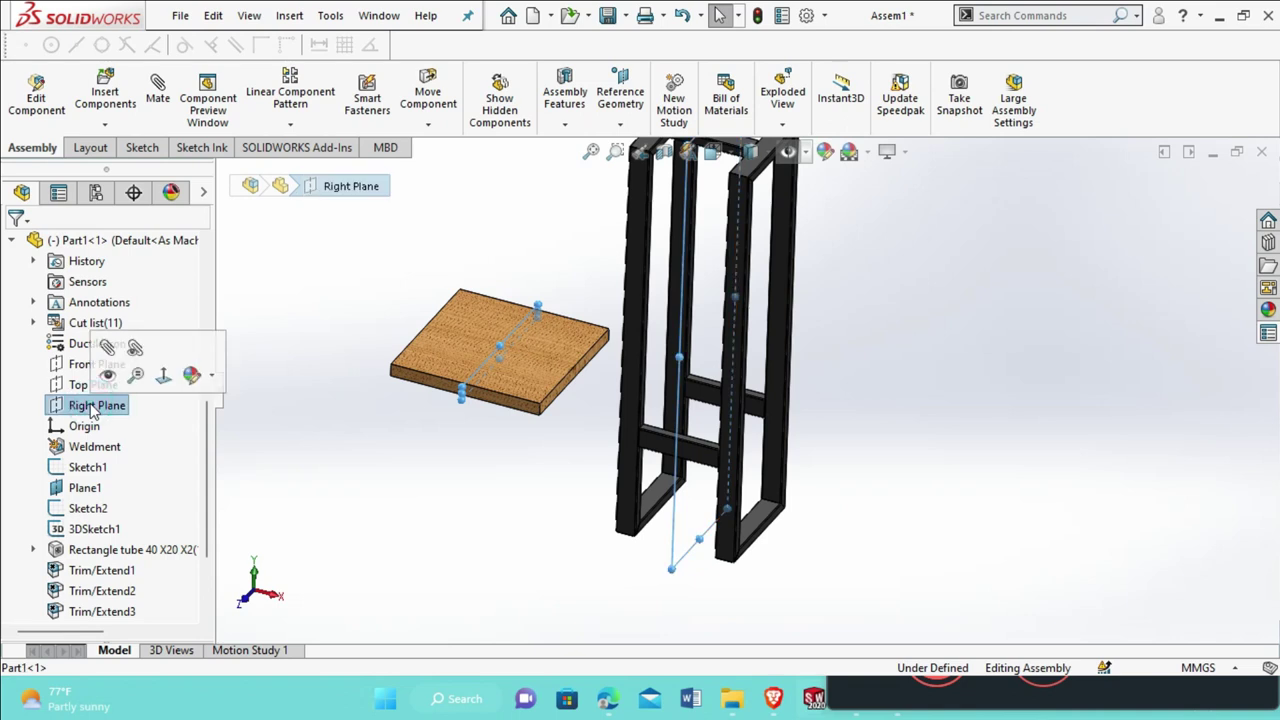